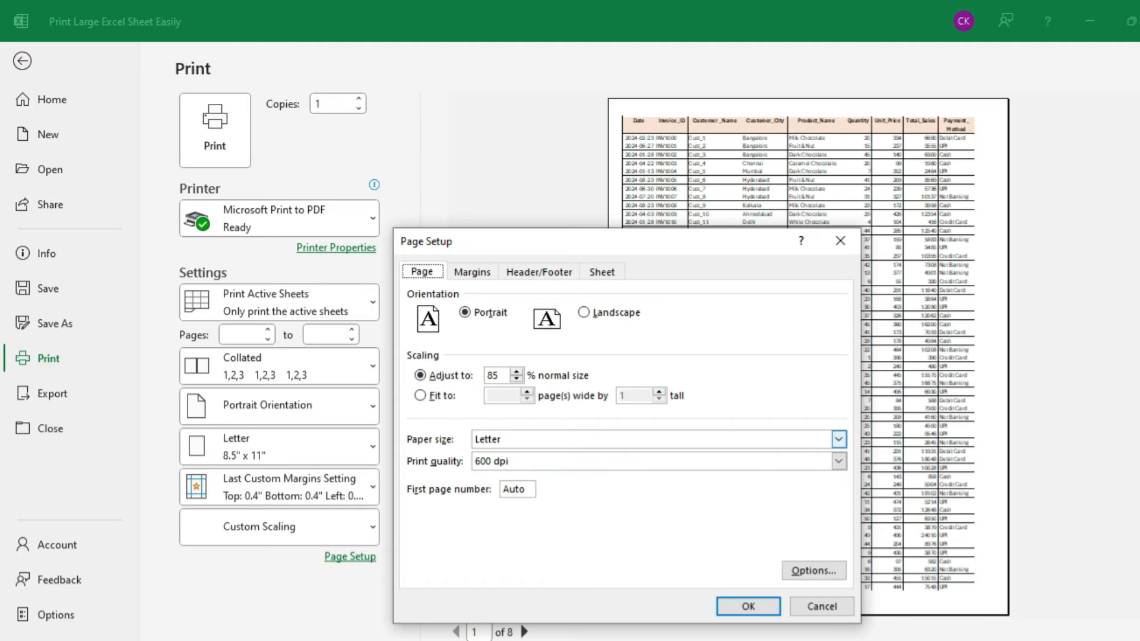
{"action": "left_click", "coordinate": [472, 273]}
{"action": "left_click", "coordinate": [539, 273]}
{"action": "left_click", "coordinate": [602, 273]}
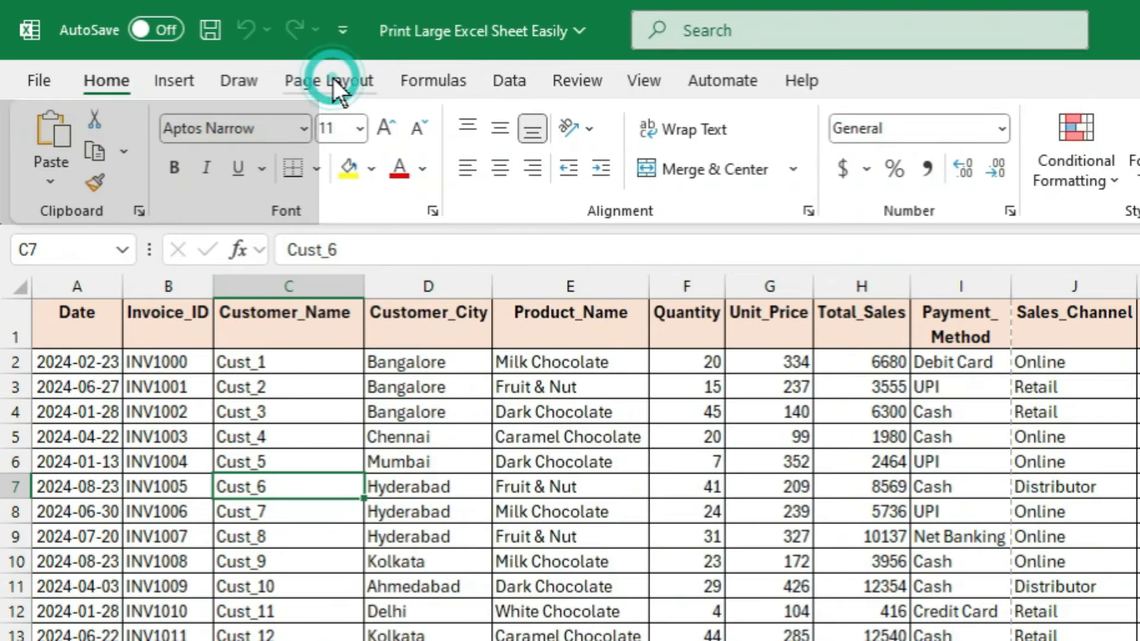
{"action": "left_click", "coordinate": [331, 79]}
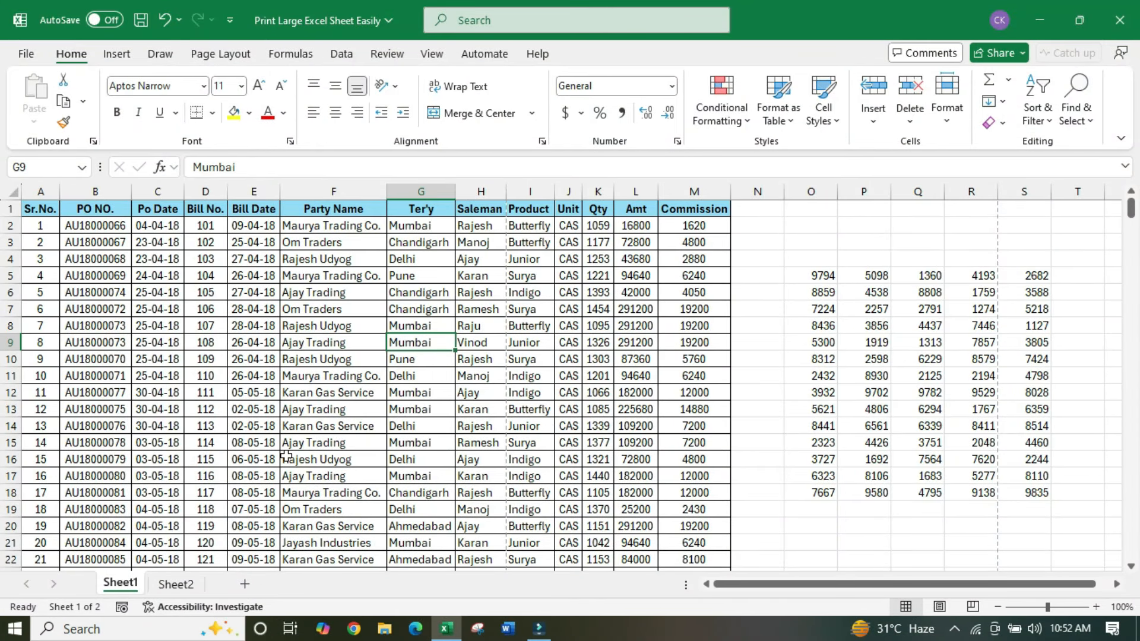
Step: Look over the invoice data on Sheet2 and return to Sheet1
{"action": "left_click", "coordinate": [178, 586]}
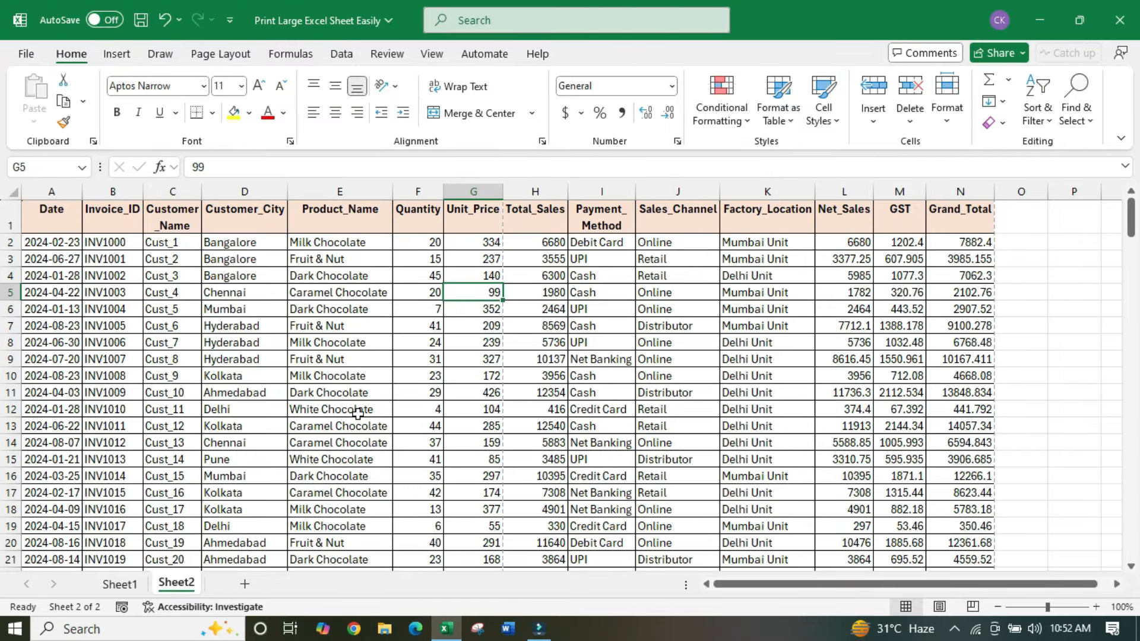
{"action": "scroll", "coordinate": [343, 409], "scroll_direction": "down", "scroll_amount": 6}
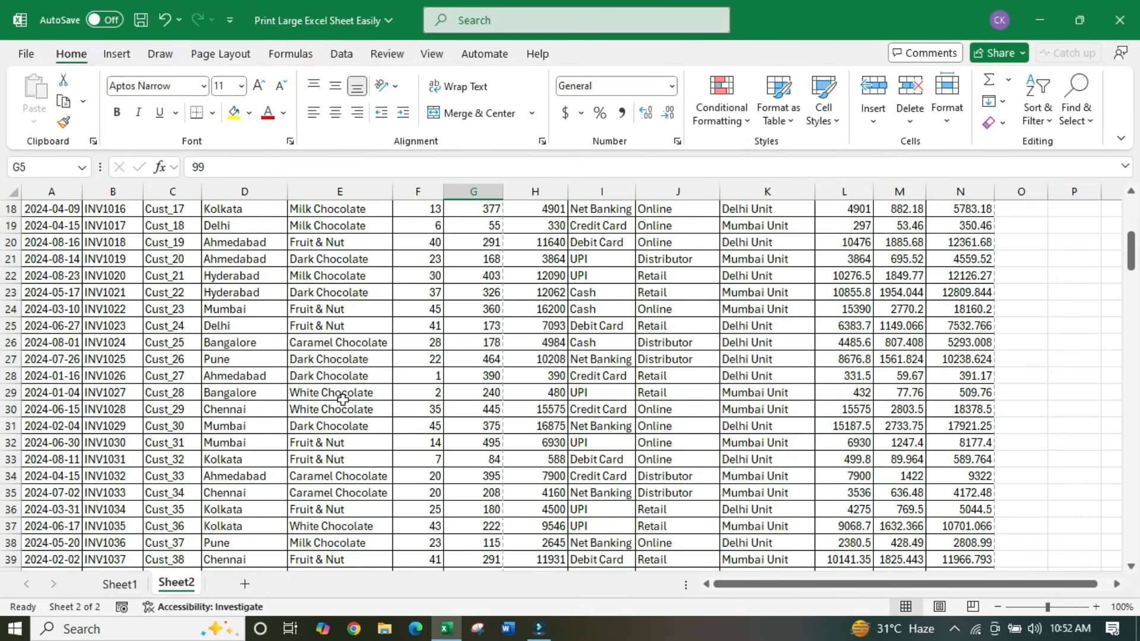
{"action": "scroll", "coordinate": [345, 408], "scroll_direction": "up", "scroll_amount": 6}
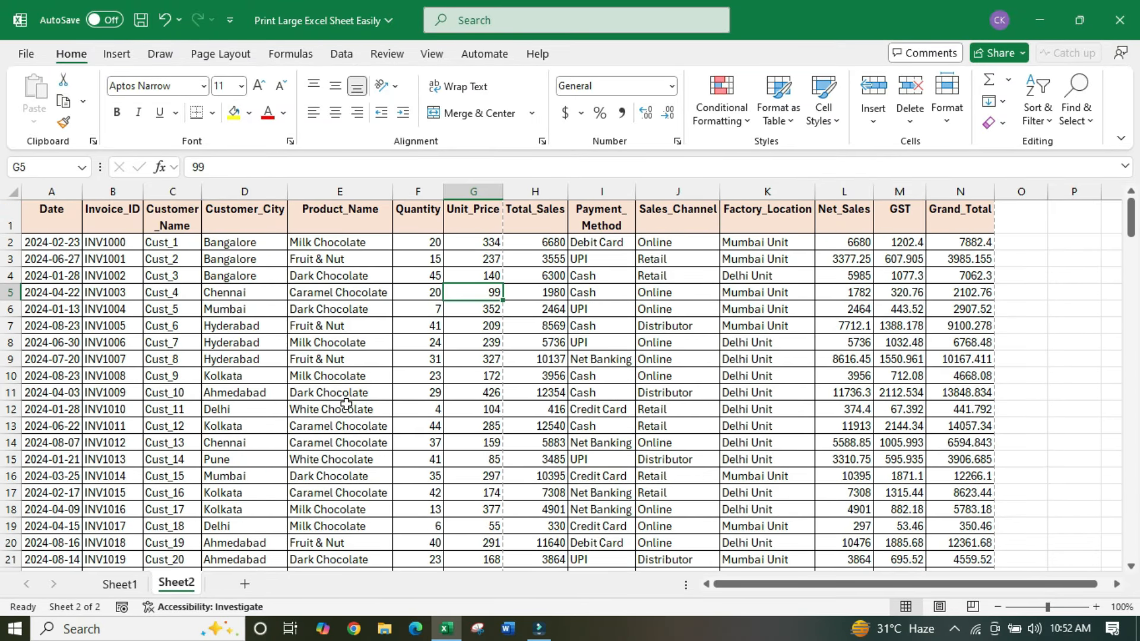
{"action": "left_click", "coordinate": [121, 584]}
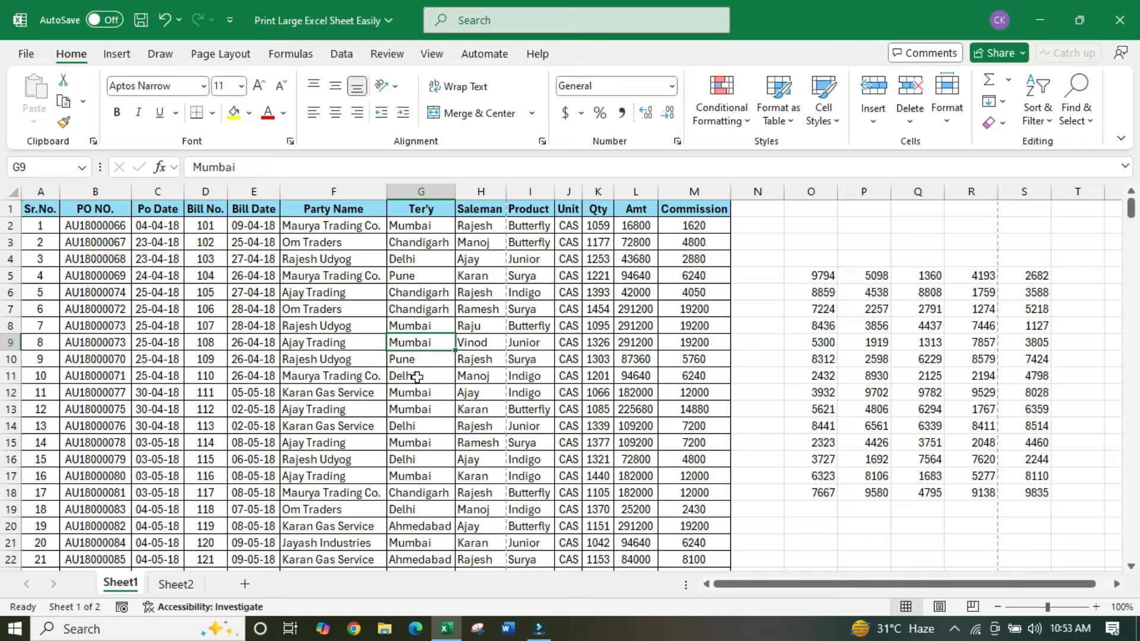
Step: Examine the visible part of the main sales table on Sheet1 and the separate number block in columns O to S
{"action": "left_click", "coordinate": [331, 345]}
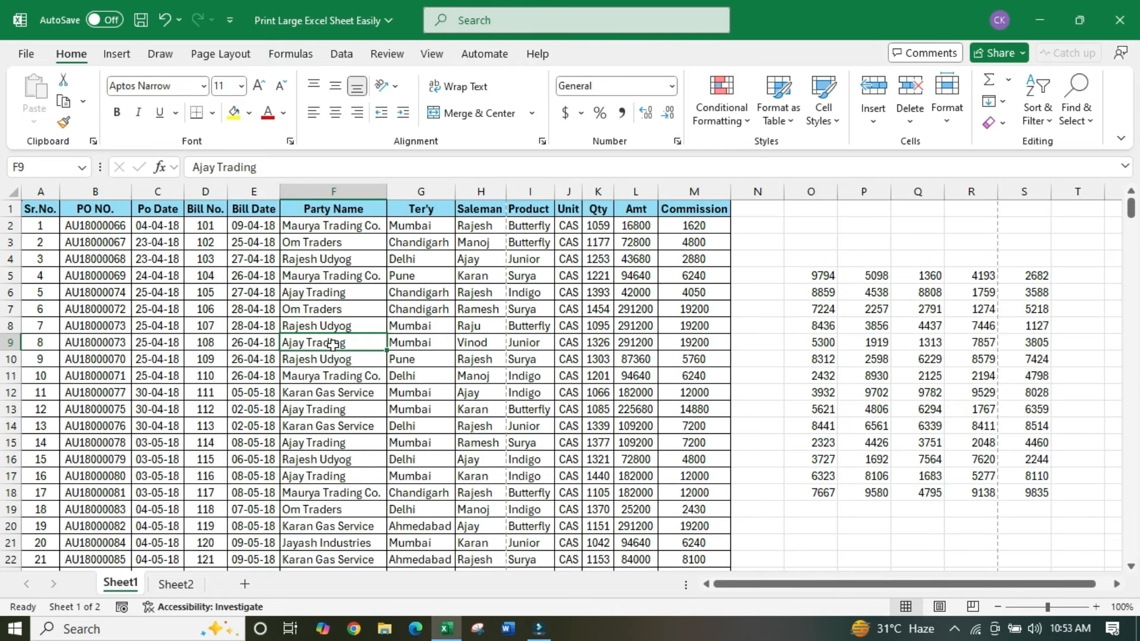
{"action": "left_click", "coordinate": [36, 208]}
{"action": "left_click_drag", "start_coordinate": [35, 207], "coordinate": [713, 561]}
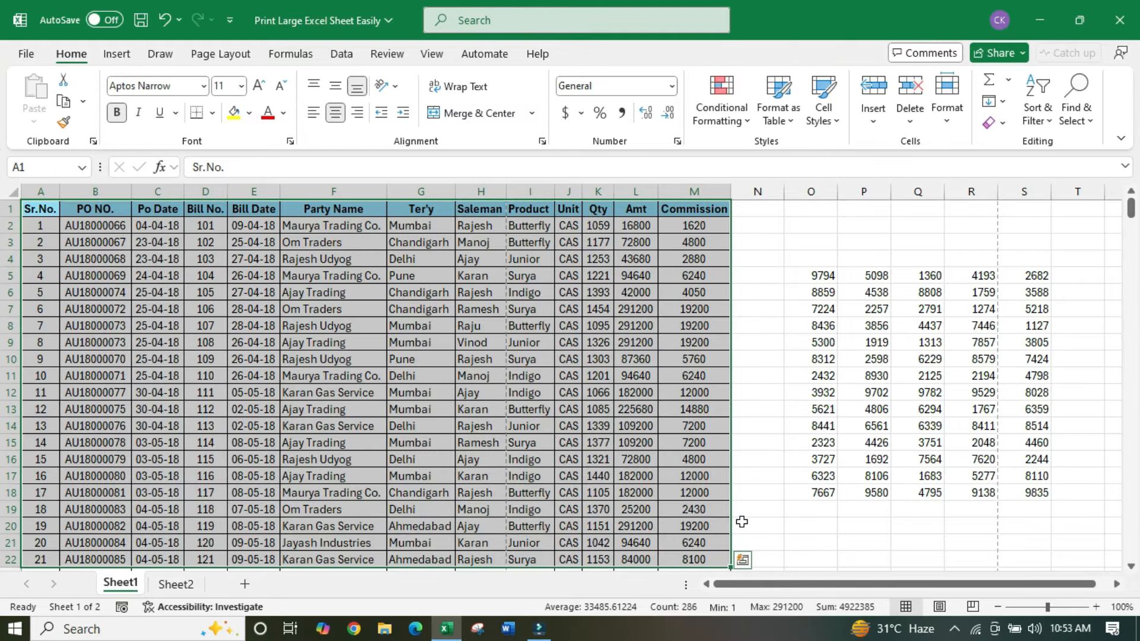
{"action": "left_click_drag", "start_coordinate": [815, 276], "coordinate": [1026, 502]}
{"action": "left_click", "coordinate": [439, 312]}
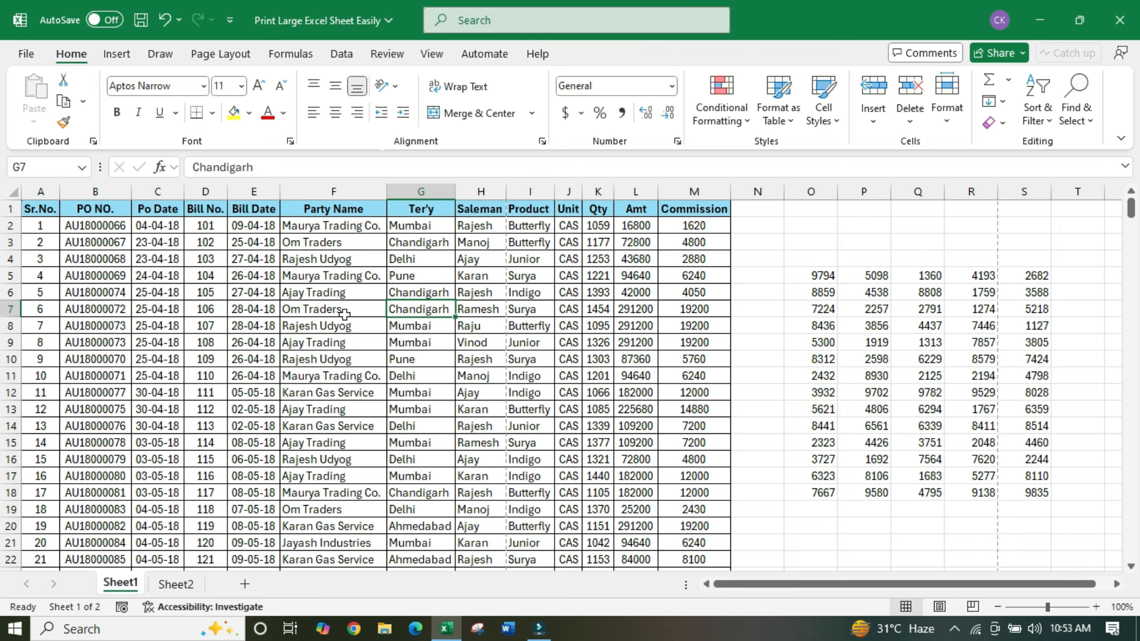
Step: Check the sales table's header row from Sr.No. to Commission, inspect the table's last row, and return to the header
{"action": "left_click_drag", "start_coordinate": [34, 209], "coordinate": [723, 209]}
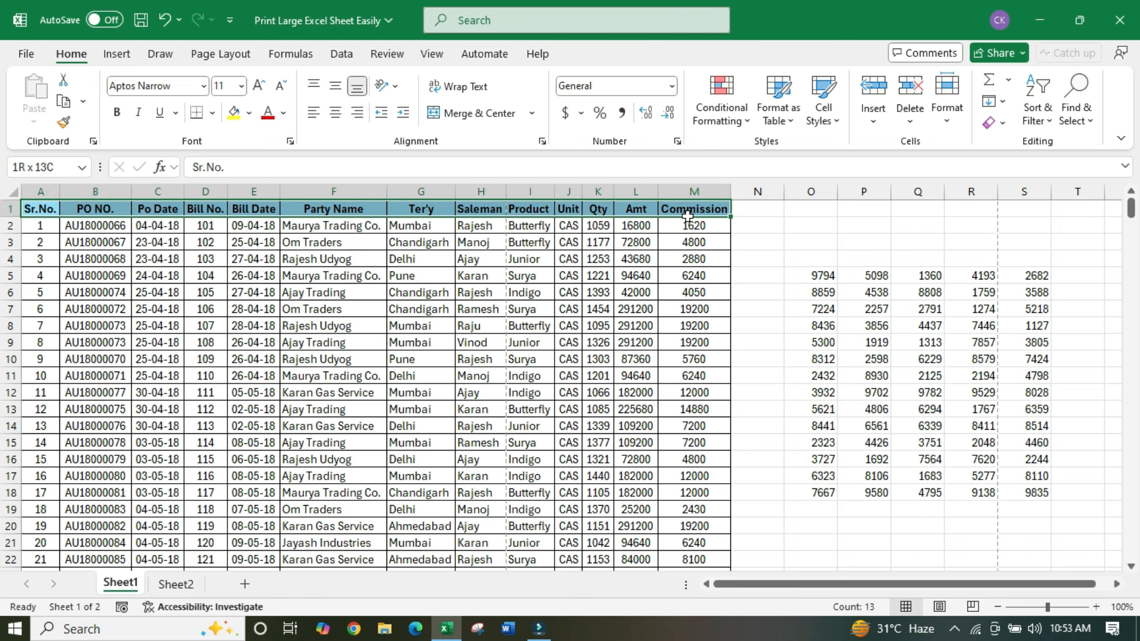
{"action": "left_click", "coordinate": [97, 210]}
{"action": "key", "text": "ctrl+Down"}
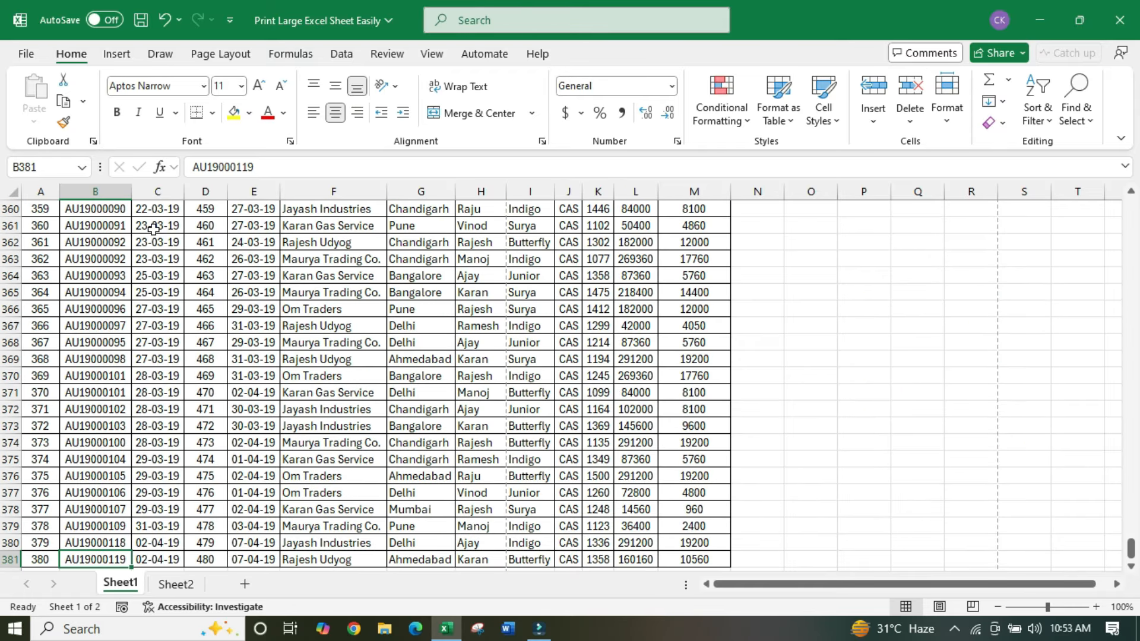
{"action": "scroll", "coordinate": [155, 426], "scroll_direction": "down", "scroll_amount": 1}
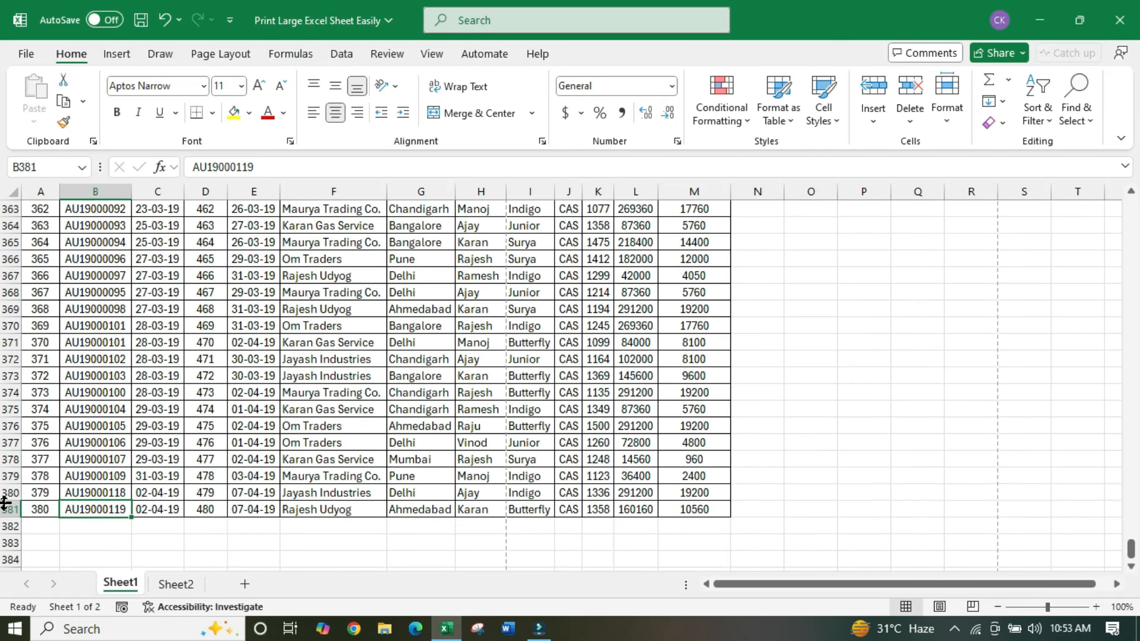
{"action": "key", "text": "ctrl+Up"}
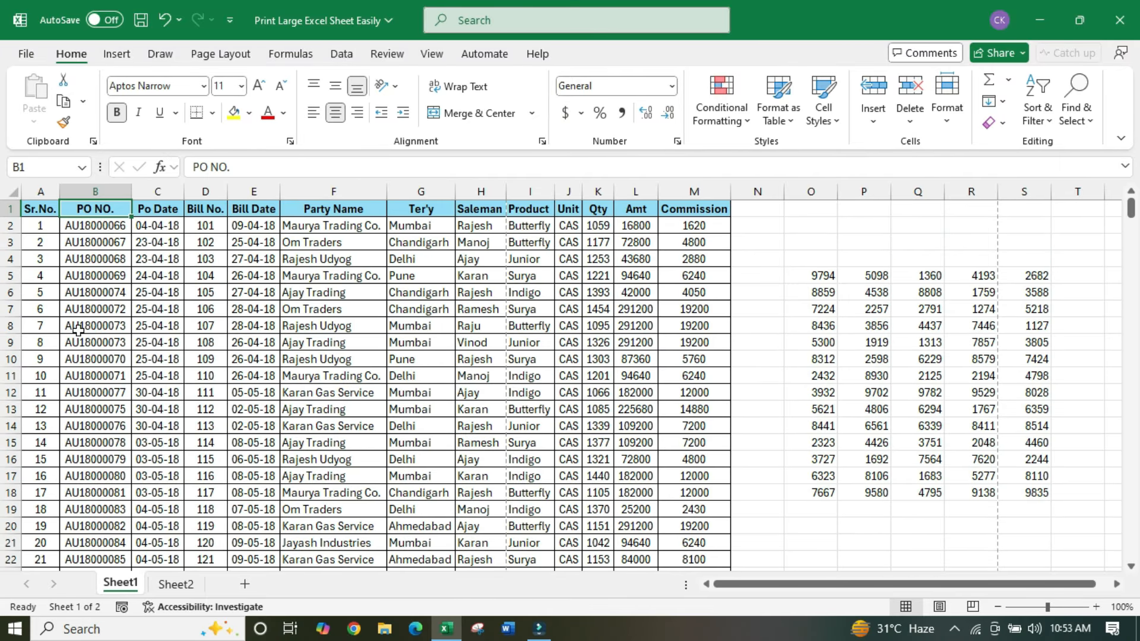
Step: Compare the sales table's area with the unrelated numbers beside it to see which data belongs in the printout
{"action": "left_click_drag", "start_coordinate": [31, 209], "coordinate": [667, 548]}
{"action": "left_click", "coordinate": [807, 275]}
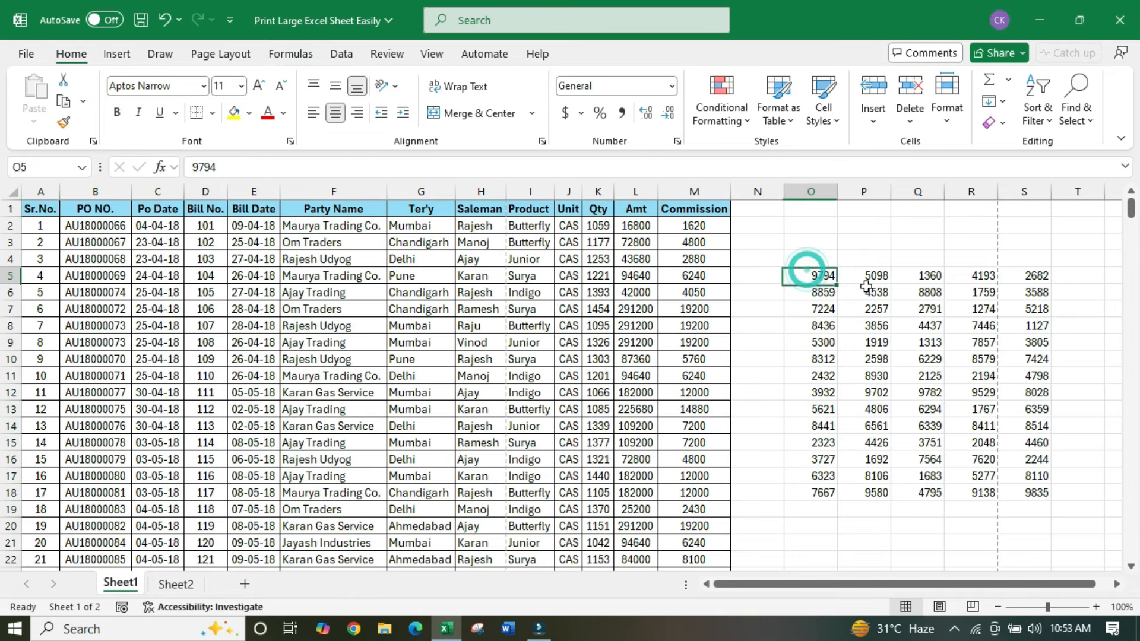
{"action": "left_click_drag", "start_coordinate": [866, 287], "coordinate": [1030, 511]}
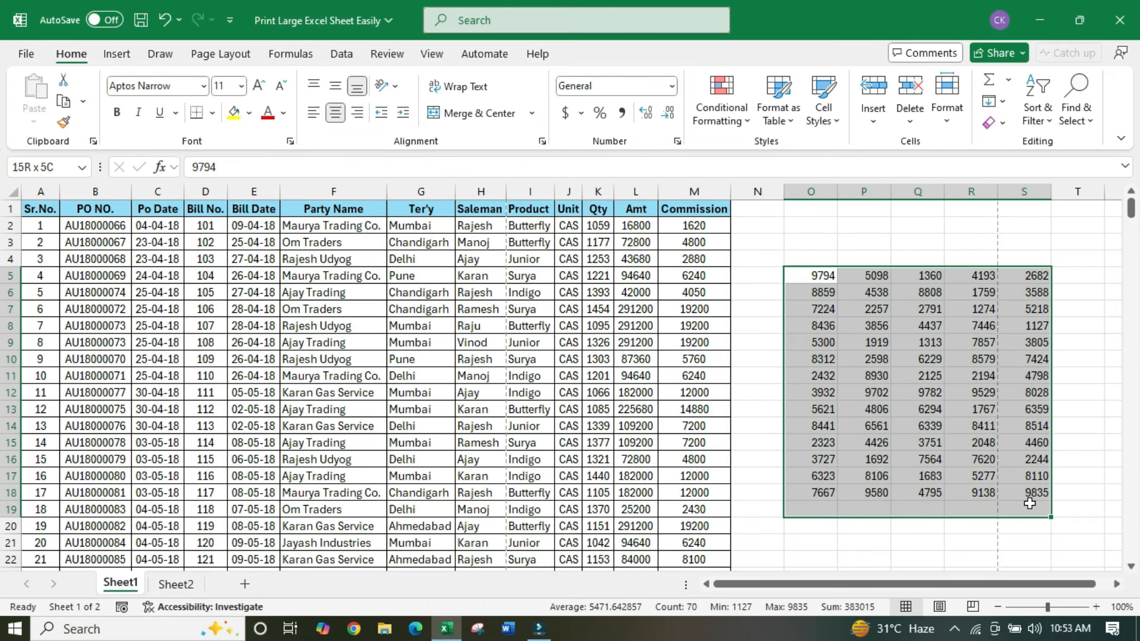
{"action": "left_click", "coordinate": [861, 458]}
{"action": "left_click", "coordinate": [500, 358]}
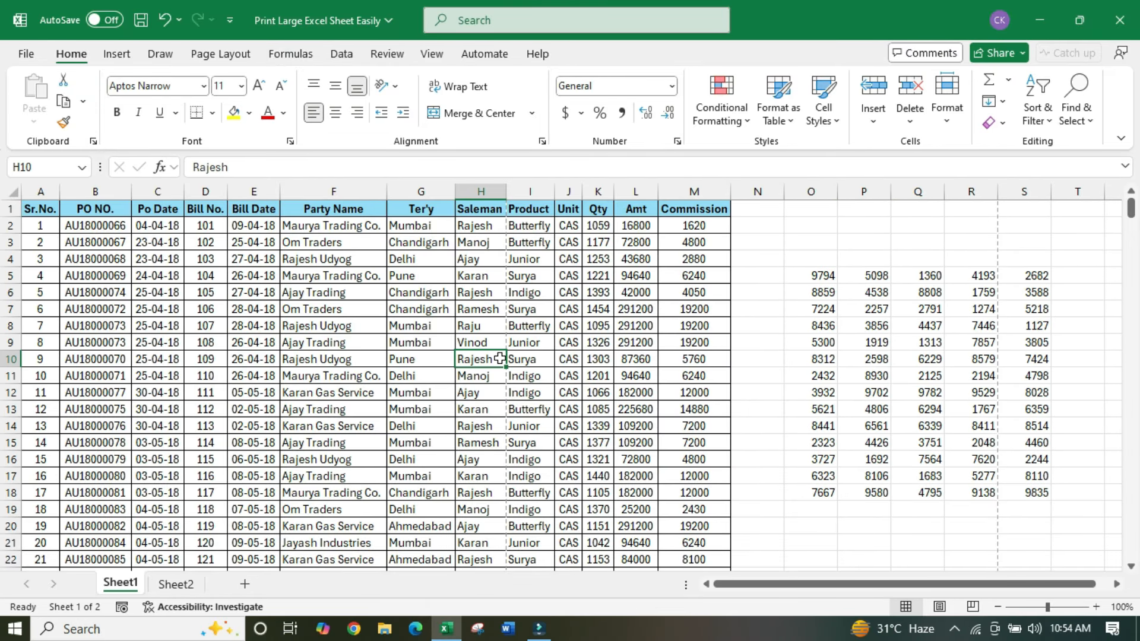
{"action": "left_click", "coordinate": [426, 362]}
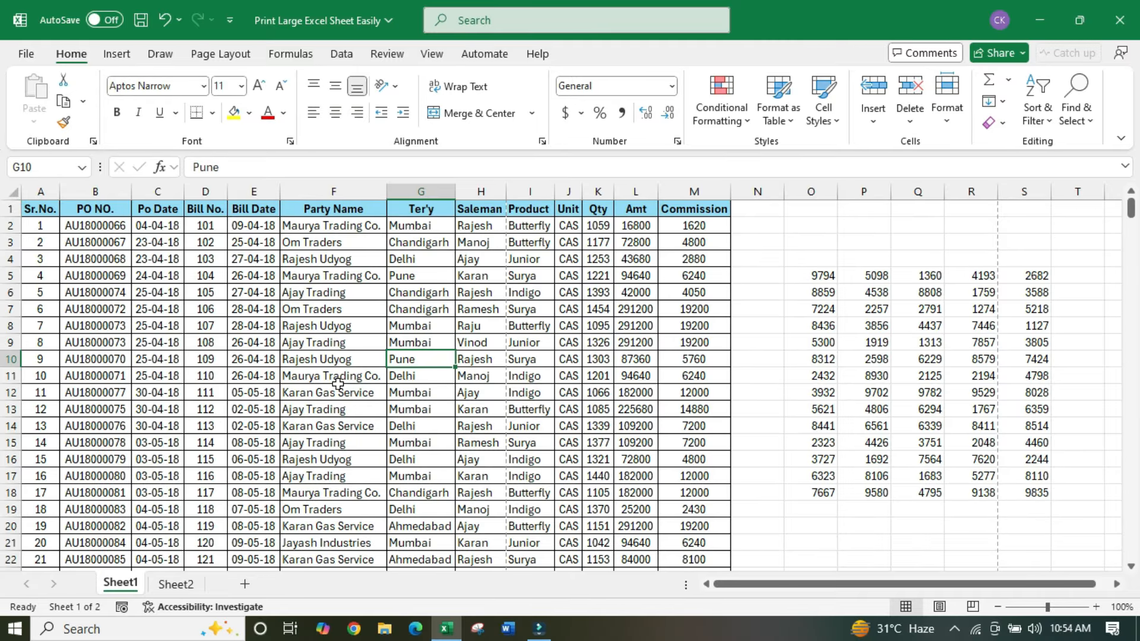
Step: Page through Sheet1's entire print preview to examine how the columns and the side numbers are distributed, and return to the worksheet
{"action": "key", "text": "ctrl+p"}
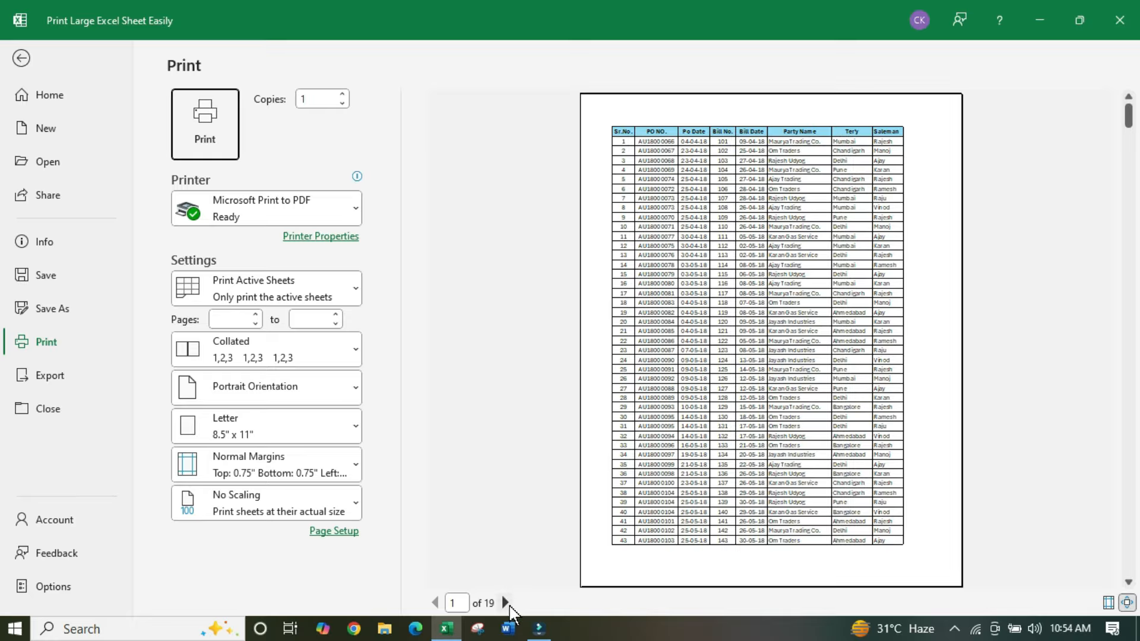
{"action": "left_click", "coordinate": [505, 603]}
{"action": "left_click", "coordinate": [505, 602]}
{"action": "left_click", "coordinate": [506, 602]}
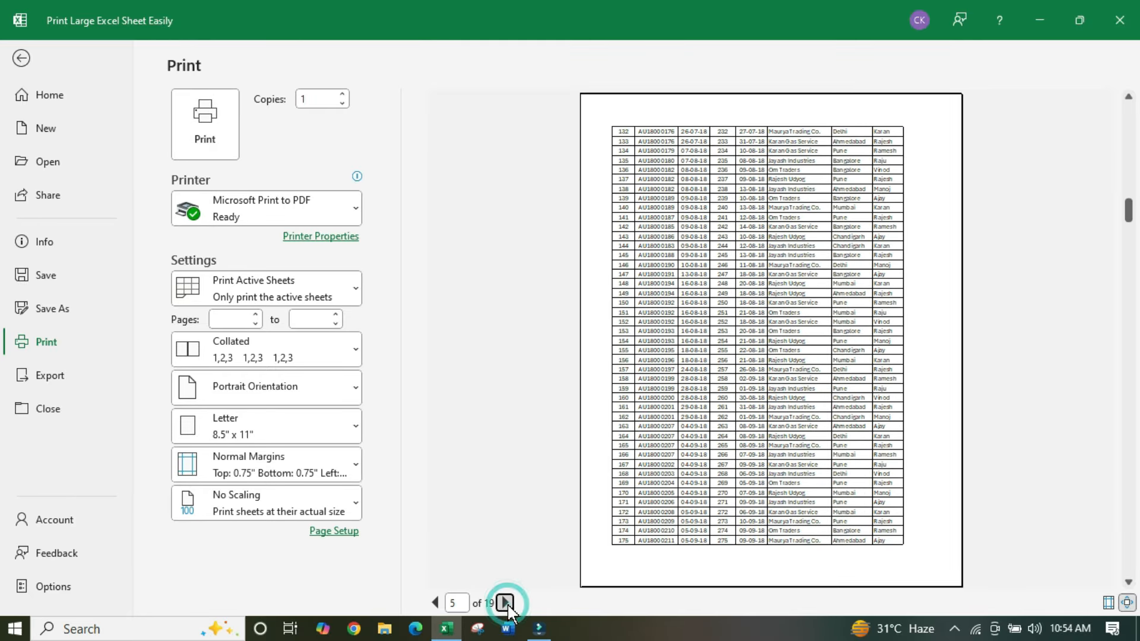
{"action": "left_click", "coordinate": [505, 603]}
{"action": "left_click", "coordinate": [506, 603]}
{"action": "left_click", "coordinate": [505, 602]}
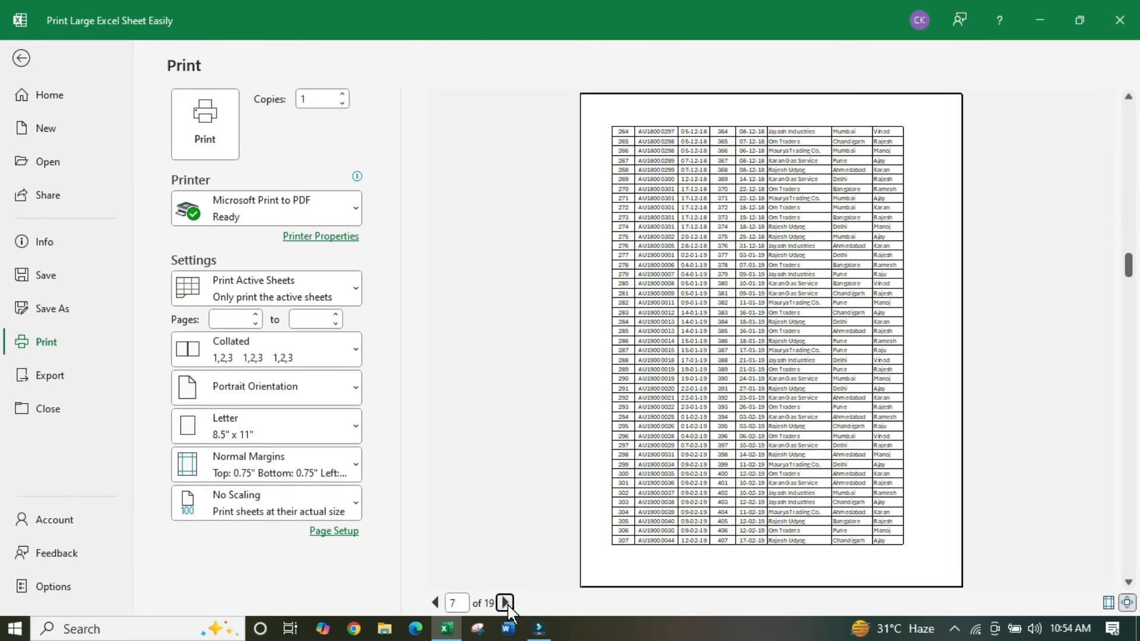
{"action": "left_click", "coordinate": [505, 603]}
{"action": "left_click", "coordinate": [505, 602]}
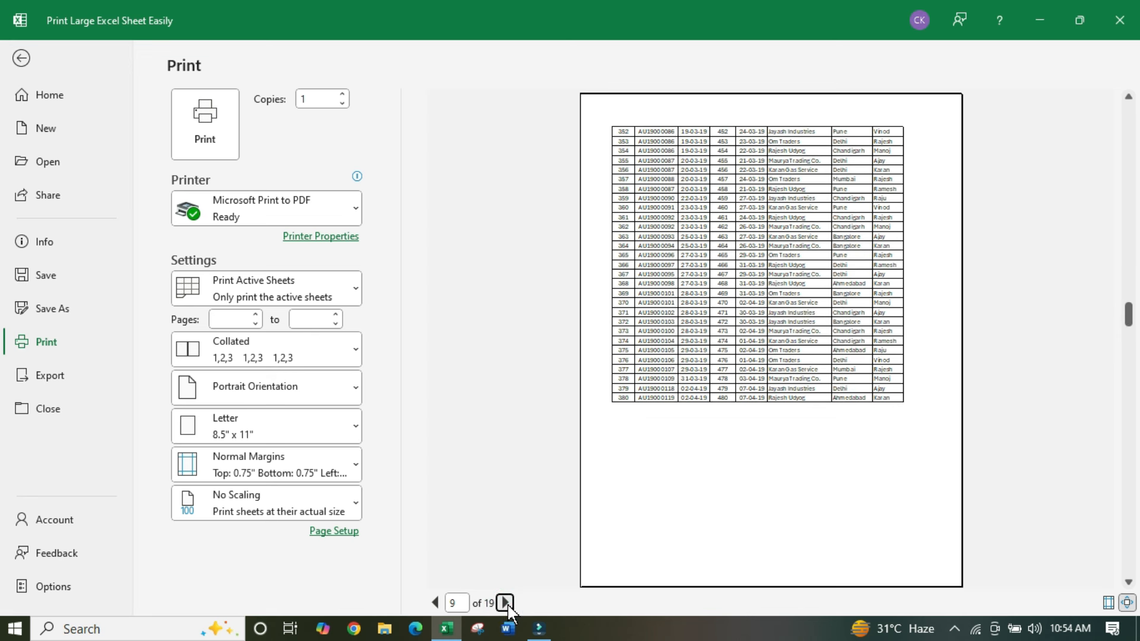
{"action": "left_click", "coordinate": [505, 603]}
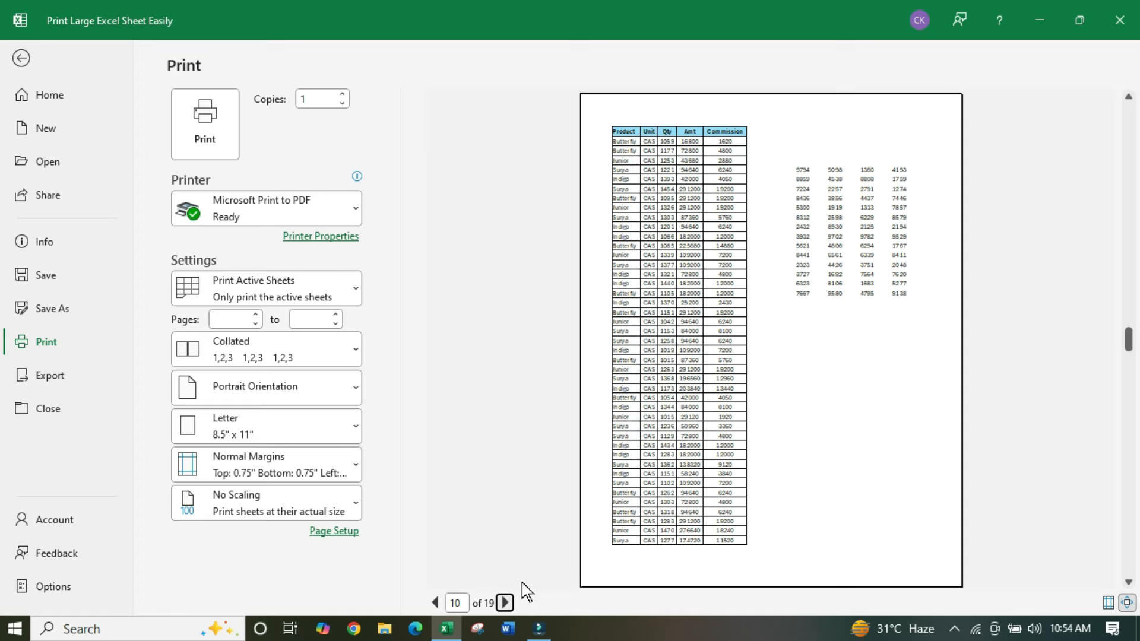
{"action": "left_click", "coordinate": [505, 602]}
{"action": "left_click", "coordinate": [505, 602]}
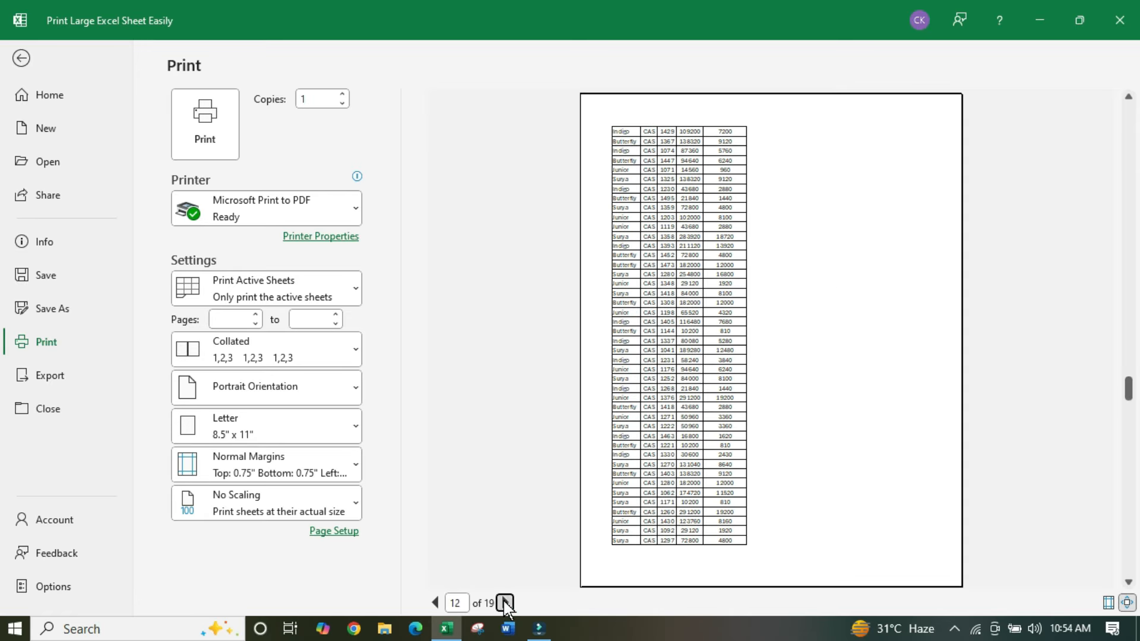
{"action": "left_click", "coordinate": [505, 602]}
{"action": "left_click", "coordinate": [504, 603]}
{"action": "left_click", "coordinate": [505, 603]}
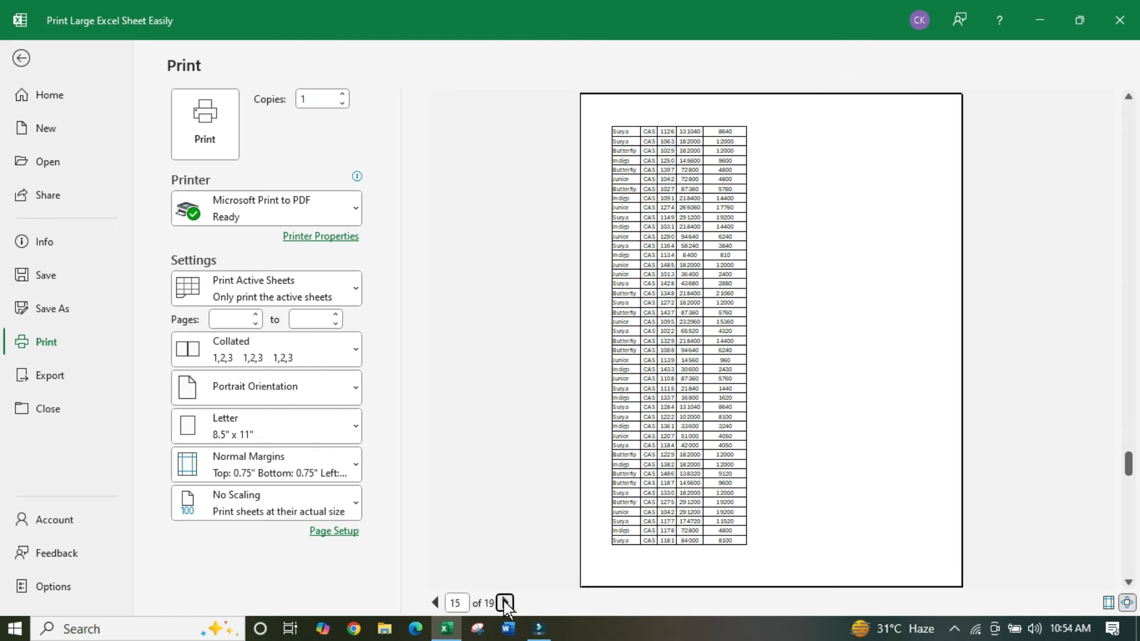
{"action": "left_click", "coordinate": [505, 603]}
{"action": "left_click", "coordinate": [505, 603]}
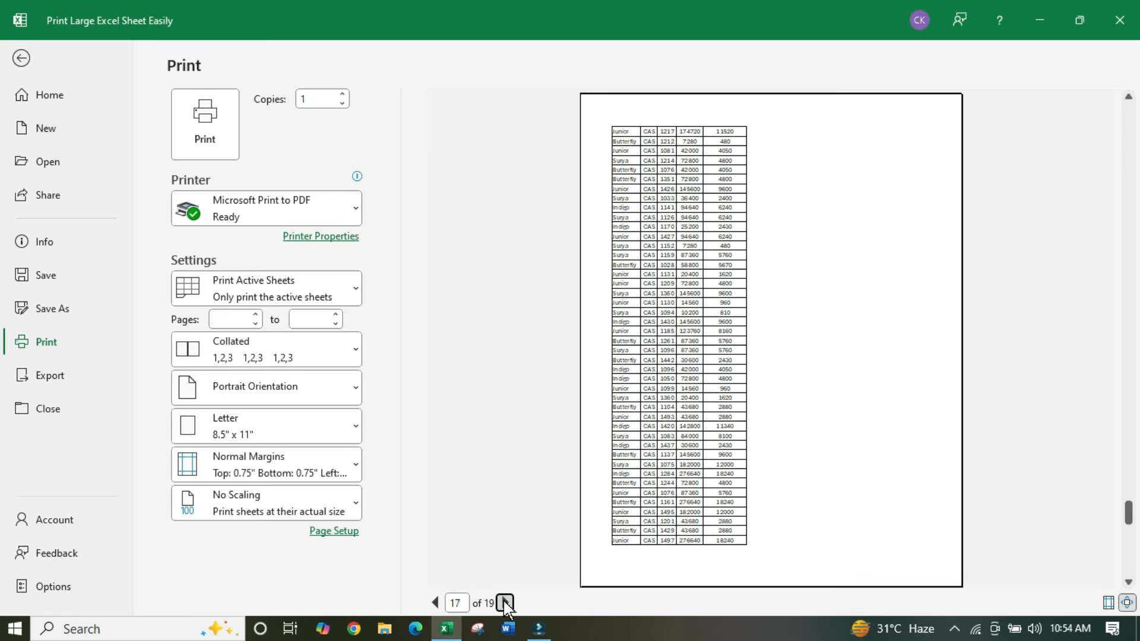
{"action": "left_click", "coordinate": [505, 602]}
{"action": "left_click", "coordinate": [505, 602]}
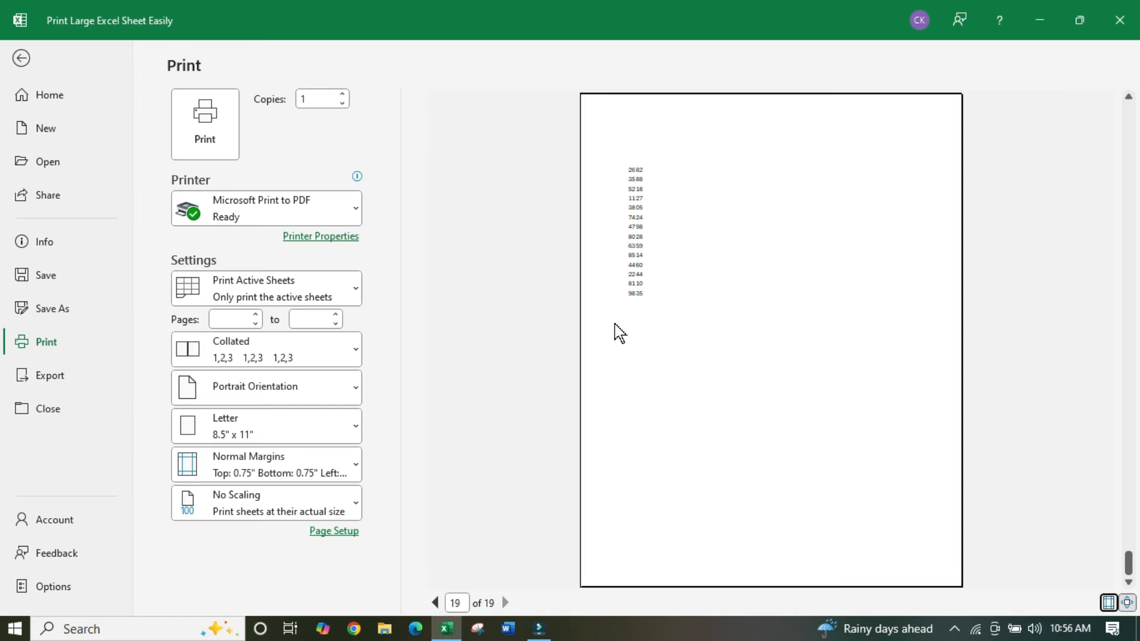
{"action": "key", "text": "Escape"}
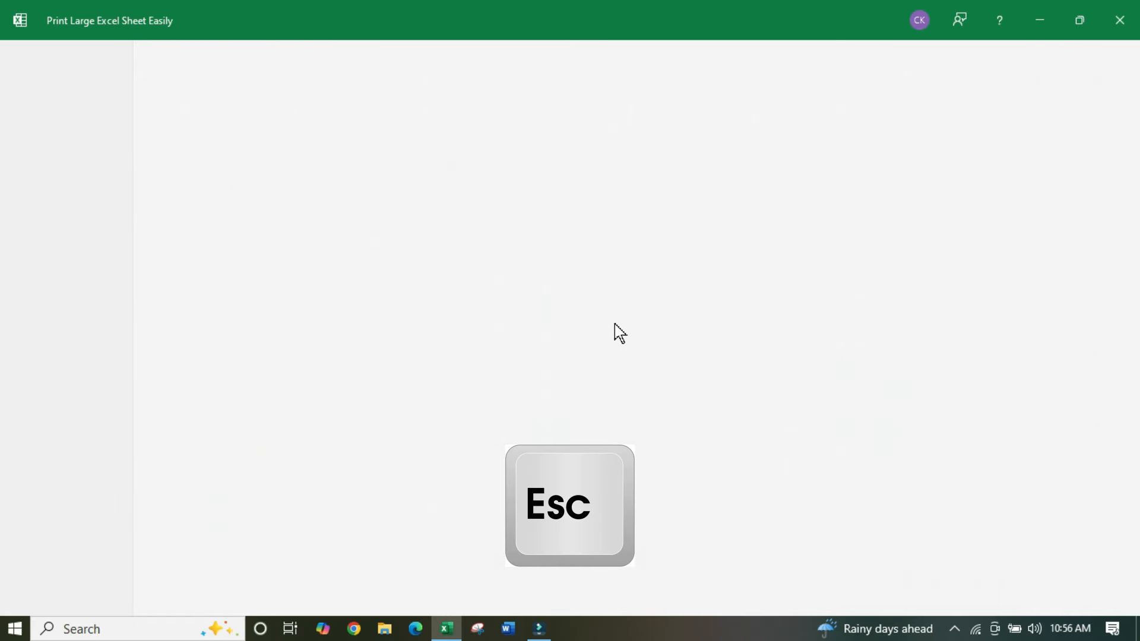
Step: Set the entire sales table on Sheet1, from Sr.No. to Commission down to its last row, as the print area
{"action": "left_click", "coordinate": [472, 328]}
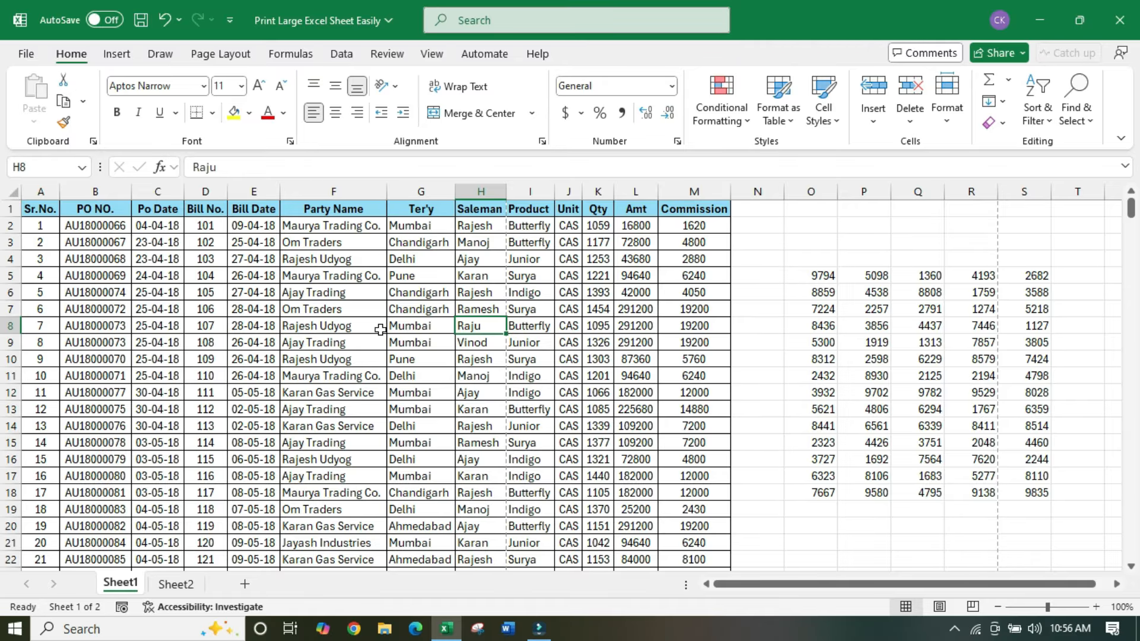
{"action": "left_click", "coordinate": [371, 359]}
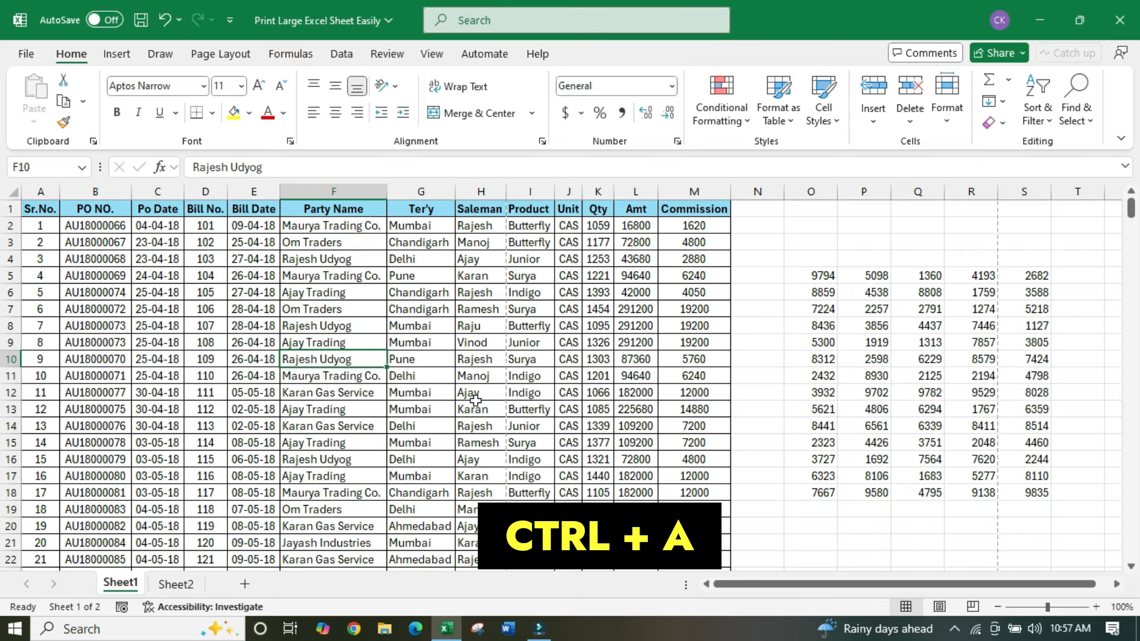
{"action": "key", "text": "ctrl+a"}
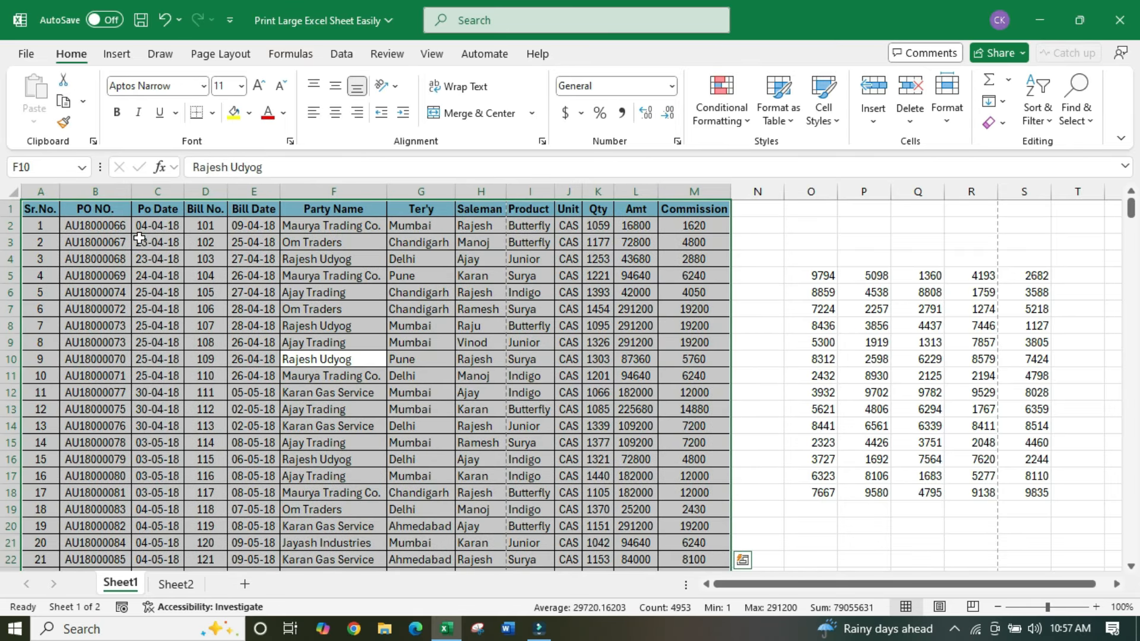
{"action": "scroll", "coordinate": [463, 428], "scroll_direction": "down", "scroll_amount": 9}
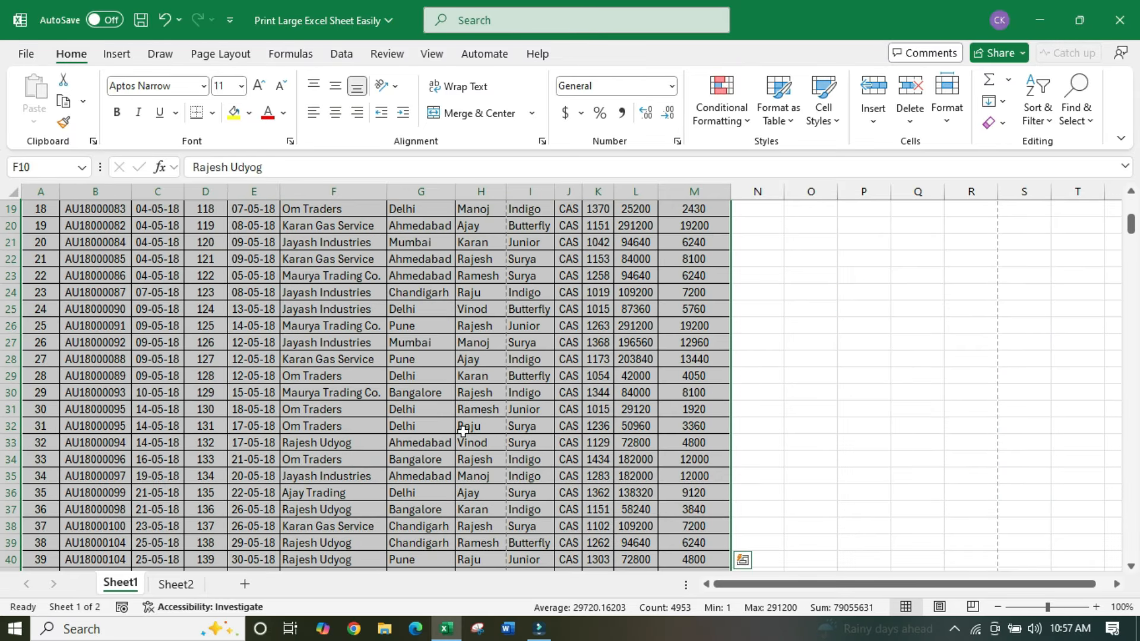
{"action": "scroll", "coordinate": [463, 432], "scroll_direction": "down", "scroll_amount": 20}
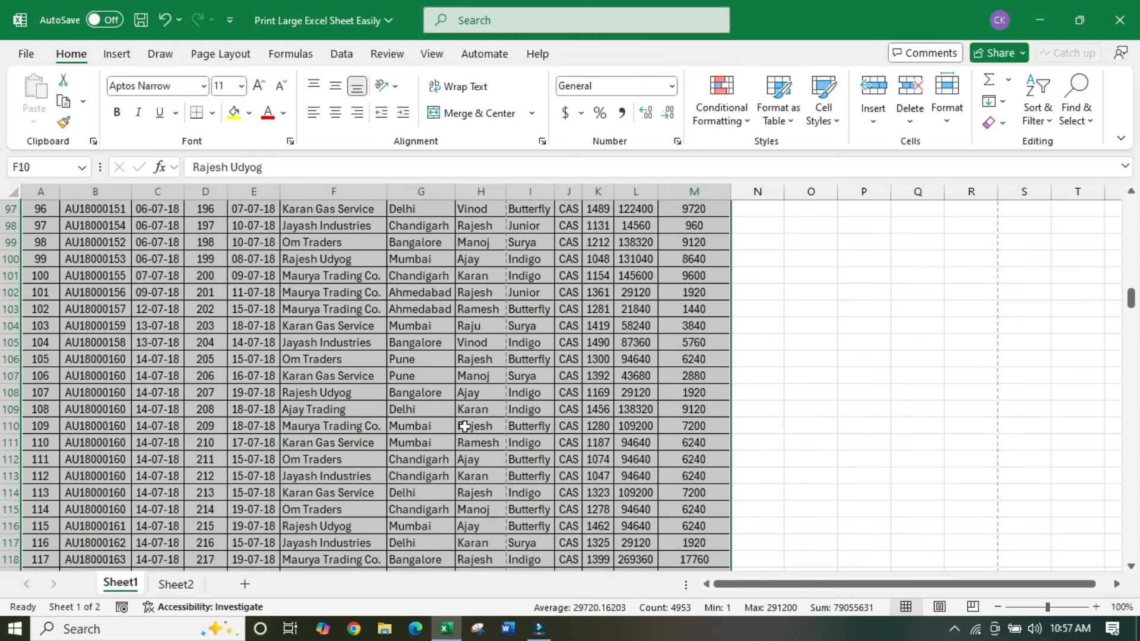
{"action": "left_click_drag", "start_coordinate": [1130, 316], "coordinate": [1131, 196]}
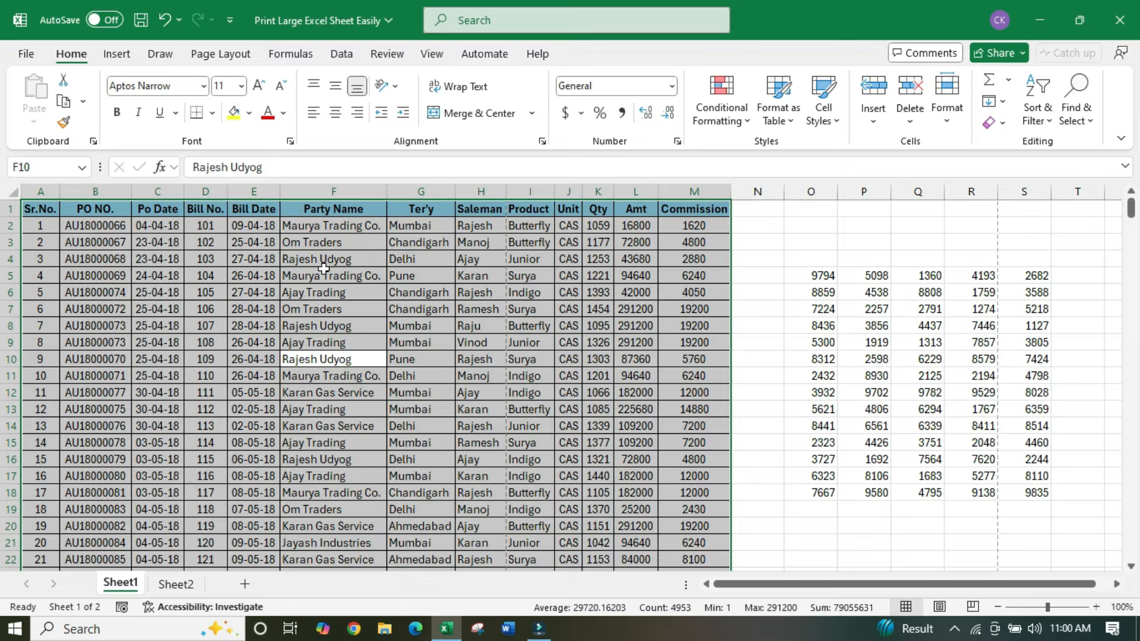
{"action": "left_click", "coordinate": [222, 59]}
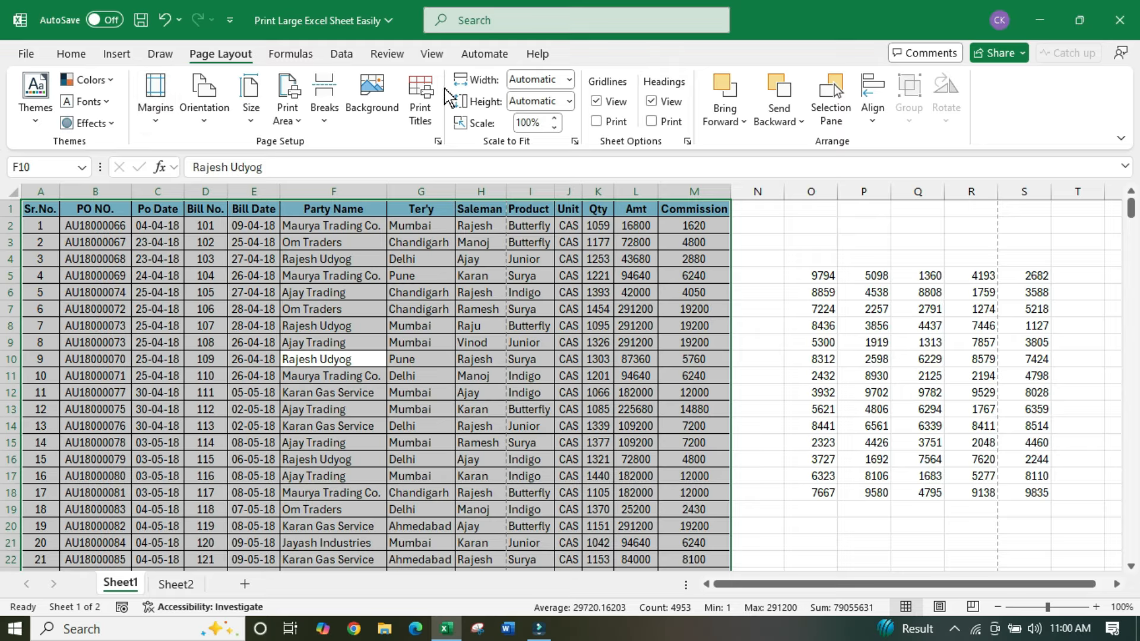
{"action": "left_click", "coordinate": [288, 90]}
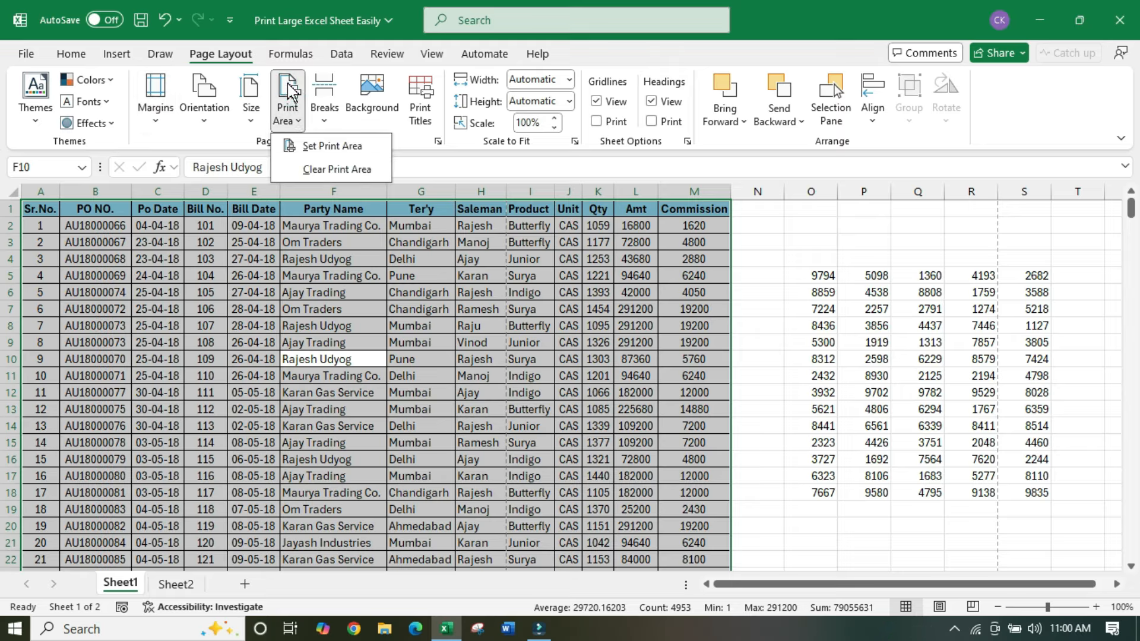
{"action": "left_click", "coordinate": [373, 151]}
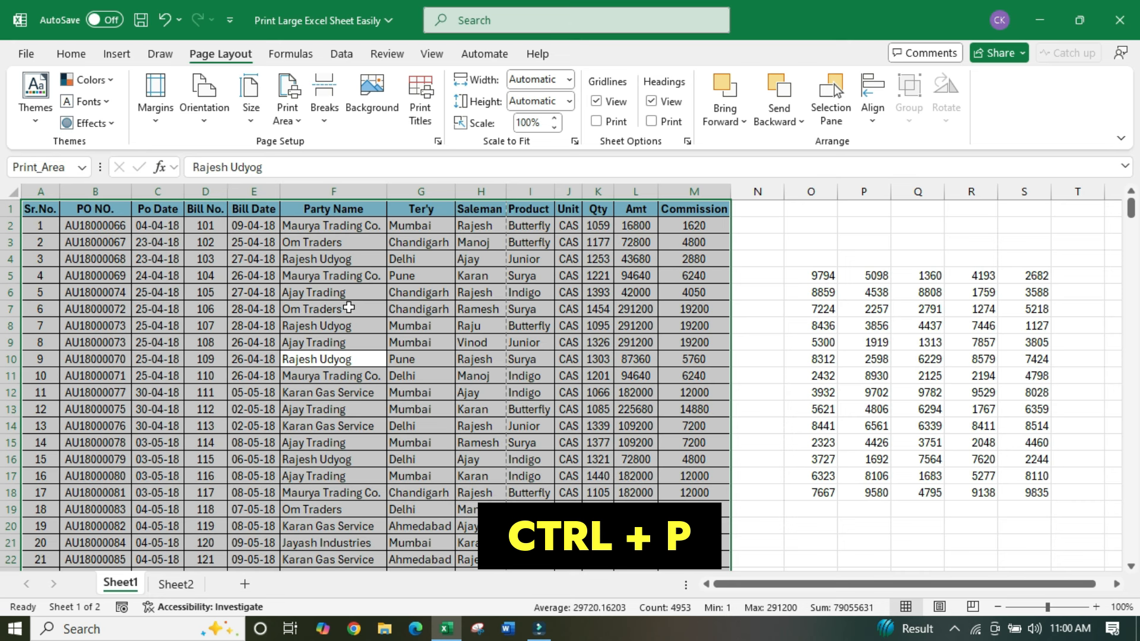
Step: Page through the print preview to the last page to check how the print area splits across pages, and return to the worksheet
{"action": "key", "text": "ctrl+p"}
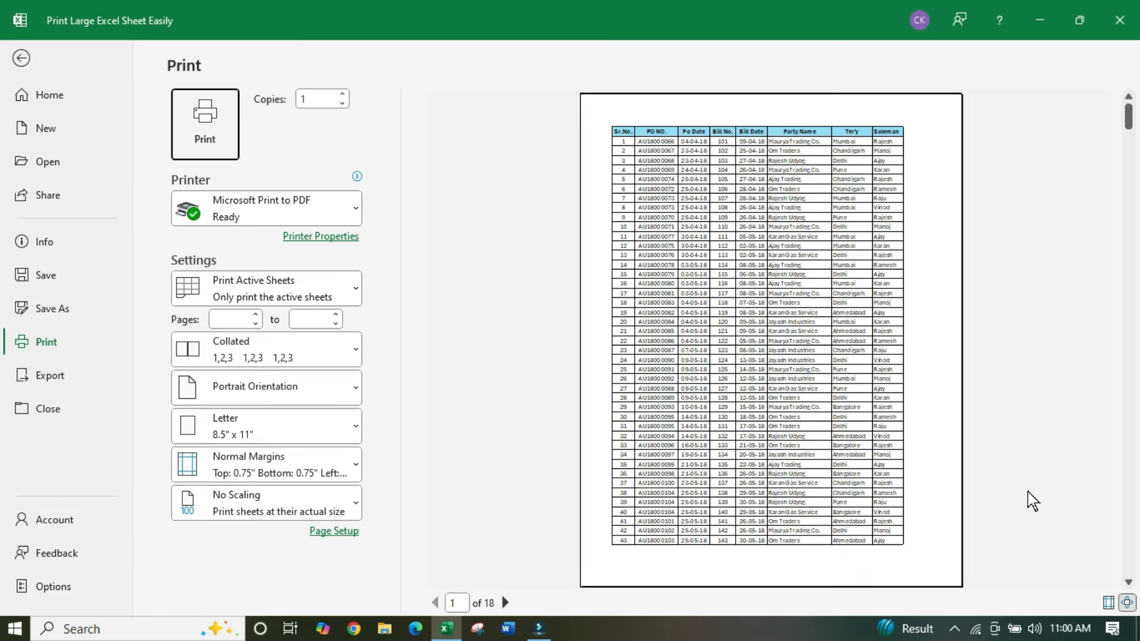
{"action": "left_click", "coordinate": [505, 603]}
{"action": "left_click", "coordinate": [506, 603]}
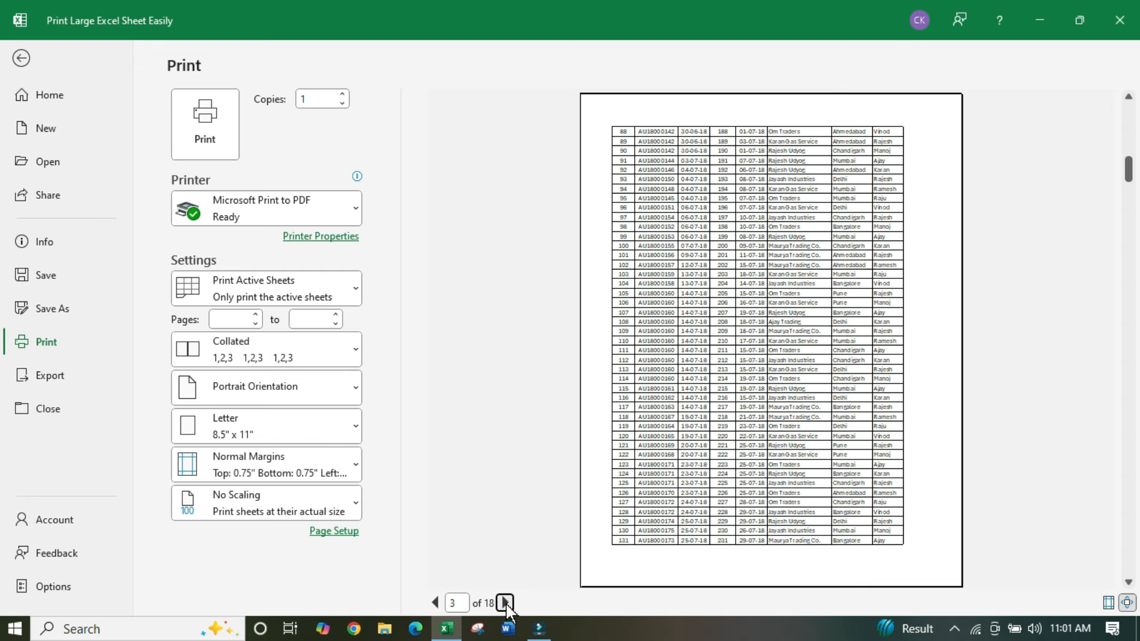
{"action": "left_click", "coordinate": [505, 603]}
{"action": "left_click", "coordinate": [505, 603]}
{"action": "left_click", "coordinate": [505, 603]}
{"action": "left_click", "coordinate": [506, 603]}
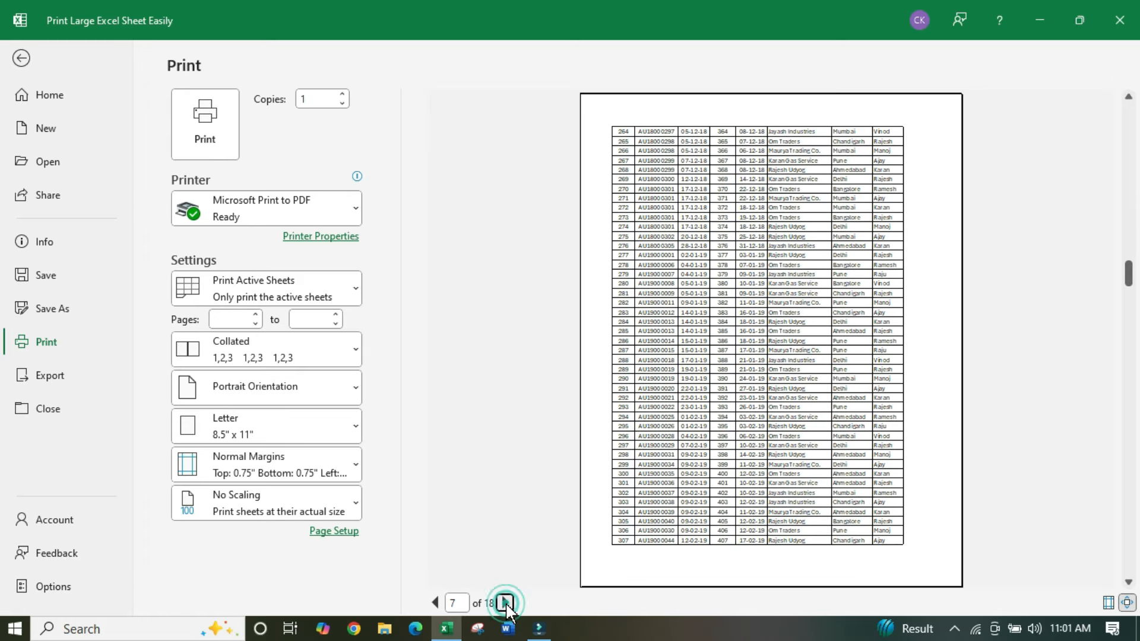
{"action": "left_click", "coordinate": [505, 603]}
{"action": "left_click", "coordinate": [505, 603]}
{"action": "left_click", "coordinate": [505, 604]}
{"action": "left_click", "coordinate": [505, 604]}
{"action": "left_click", "coordinate": [505, 604]}
{"action": "left_click", "coordinate": [505, 604]}
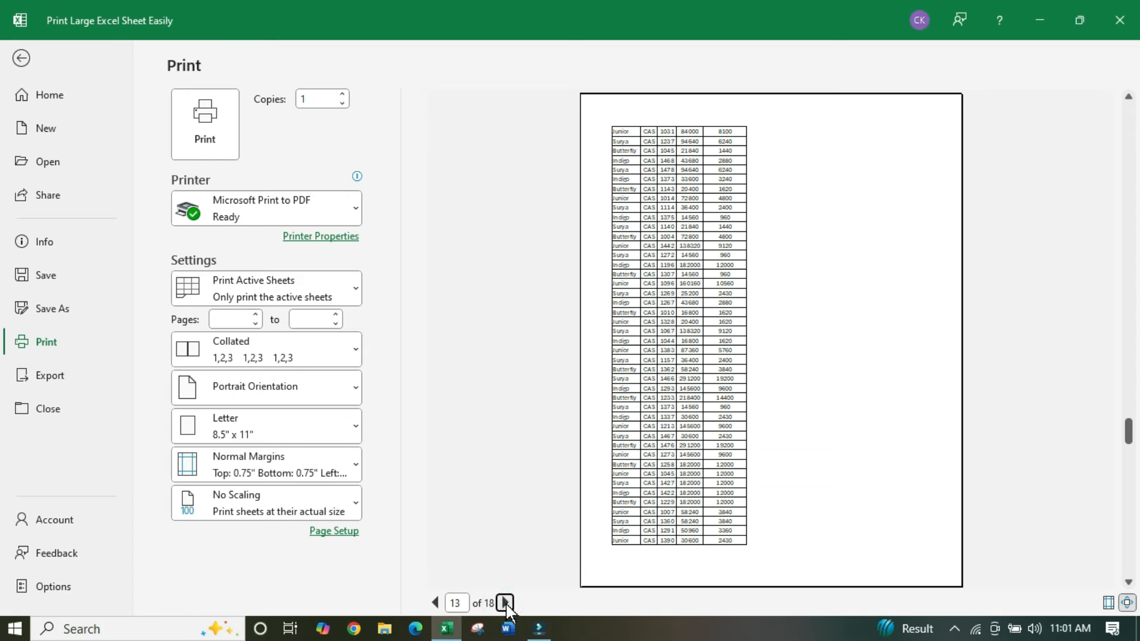
{"action": "left_click", "coordinate": [505, 603]}
{"action": "left_click", "coordinate": [505, 603]}
{"action": "left_click", "coordinate": [505, 603]}
{"action": "left_click", "coordinate": [505, 603]}
{"action": "left_click", "coordinate": [505, 603]}
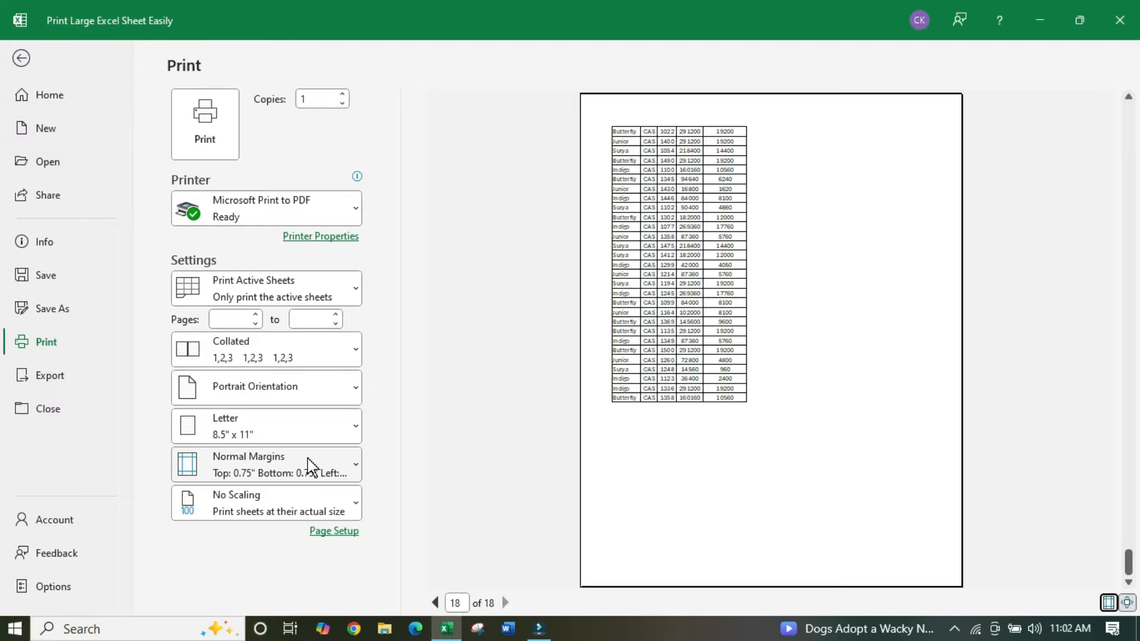
{"action": "key", "text": "Escape"}
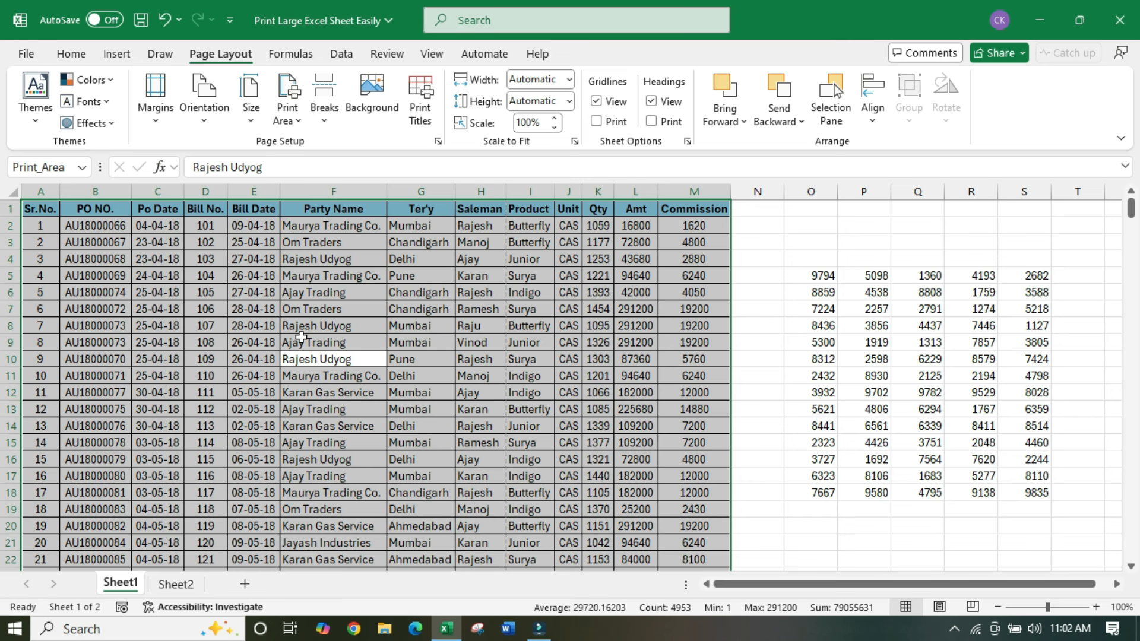
Step: Set Sheet1's print orientation to Landscape in the print settings and return to the worksheet
{"action": "key", "text": "ctrl+p"}
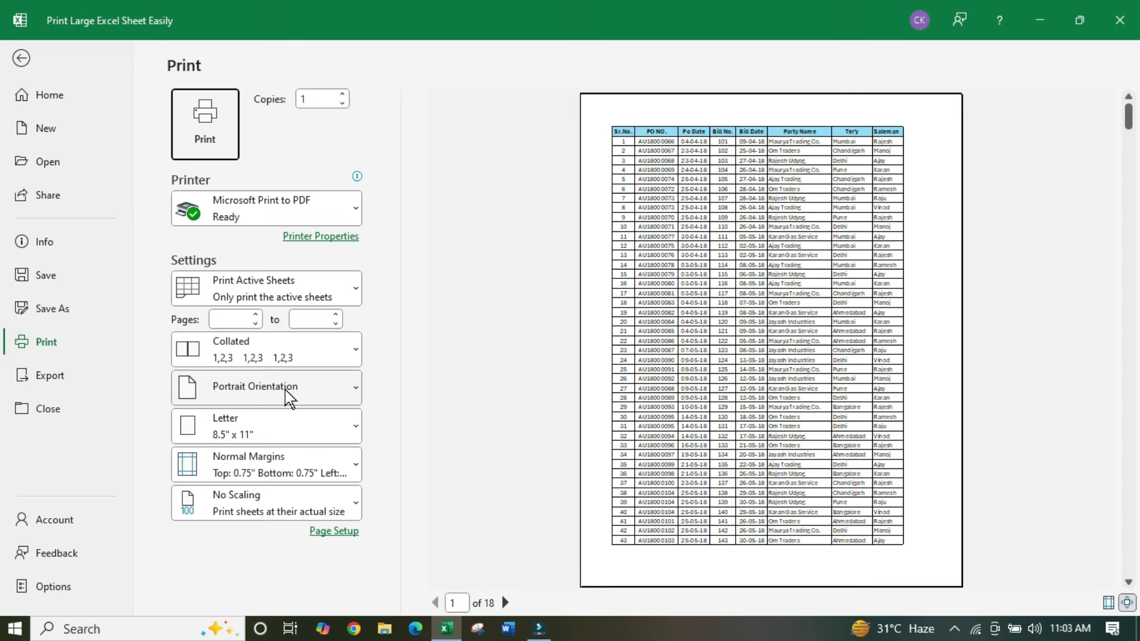
{"action": "left_click", "coordinate": [321, 398]}
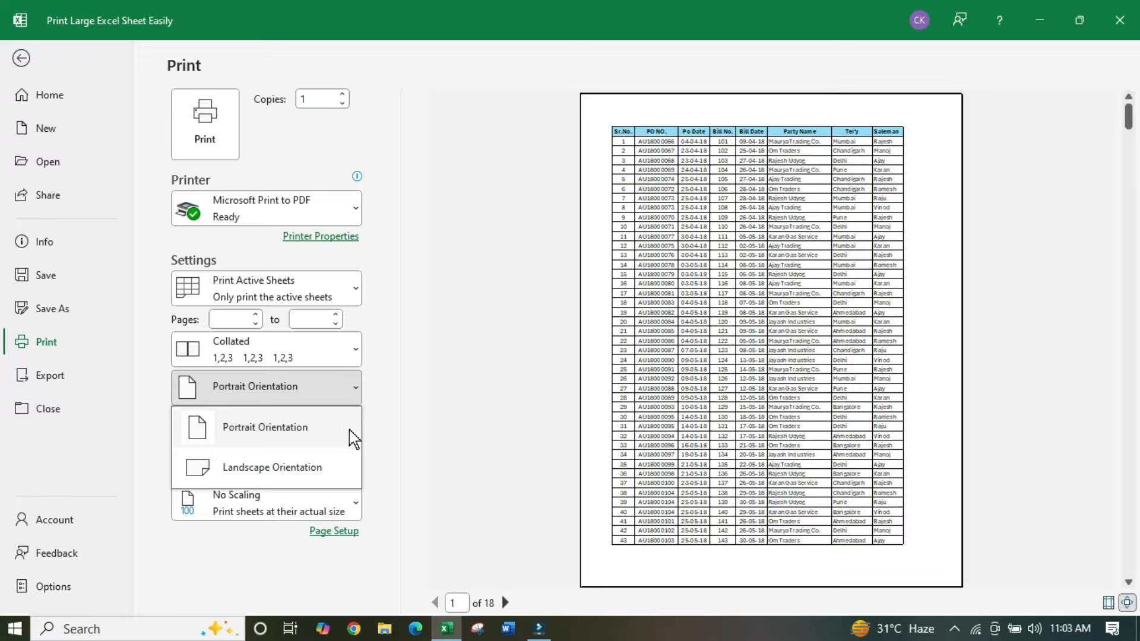
{"action": "left_click", "coordinate": [282, 474]}
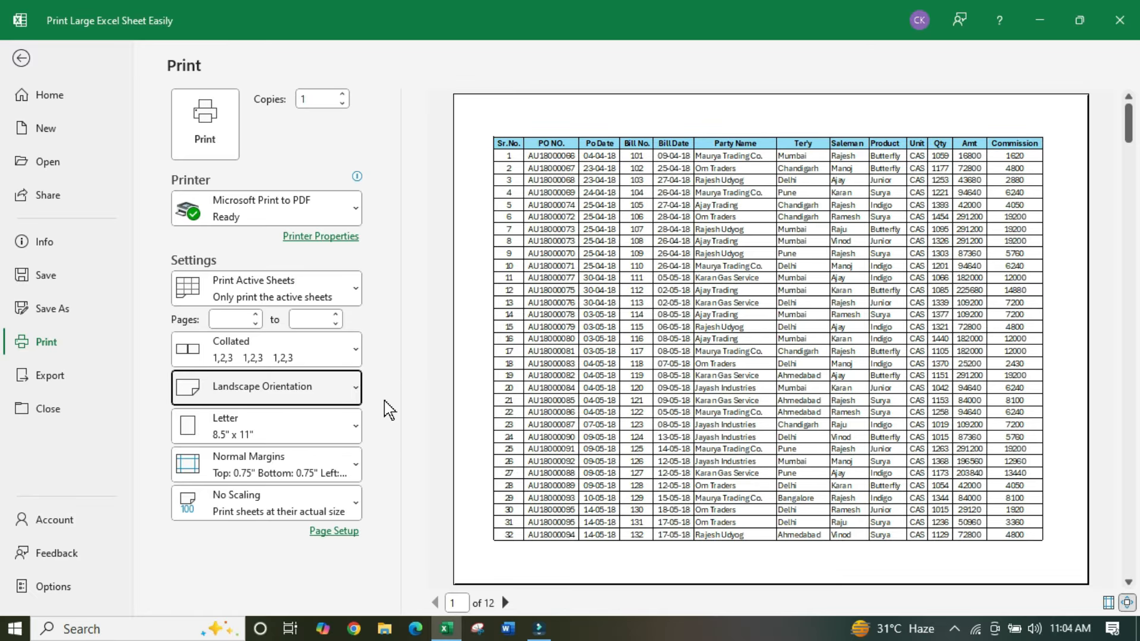
{"action": "key", "text": "Escape"}
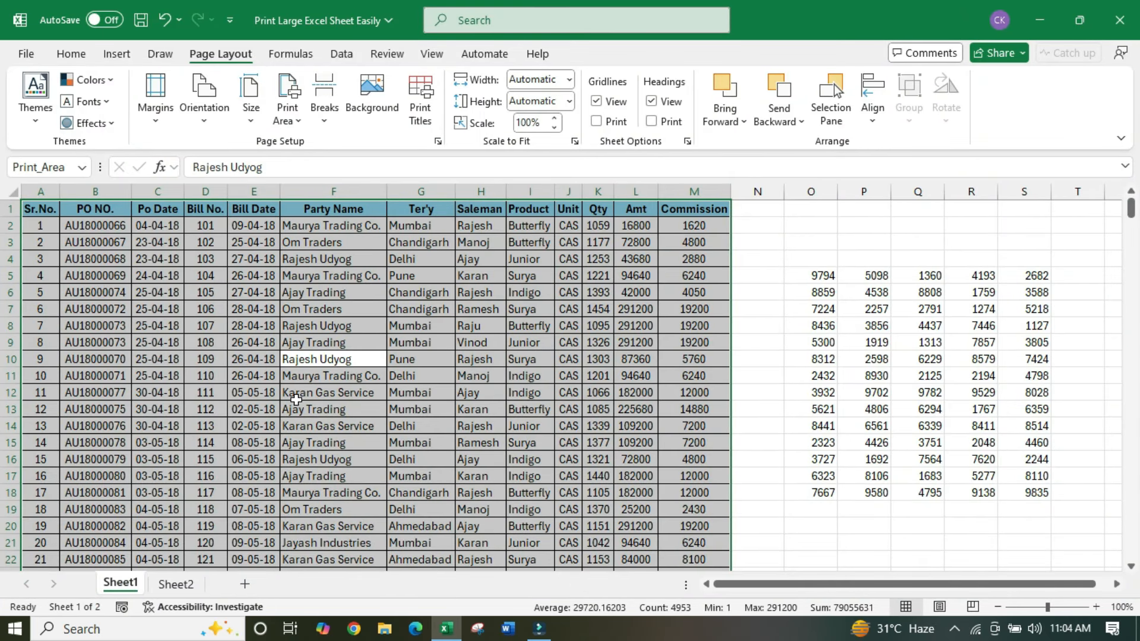
Step: Inspect the width of Sheet1's columns from Sr.No. to Commission and view the sheet's page orientation options
{"action": "left_click", "coordinate": [296, 400]}
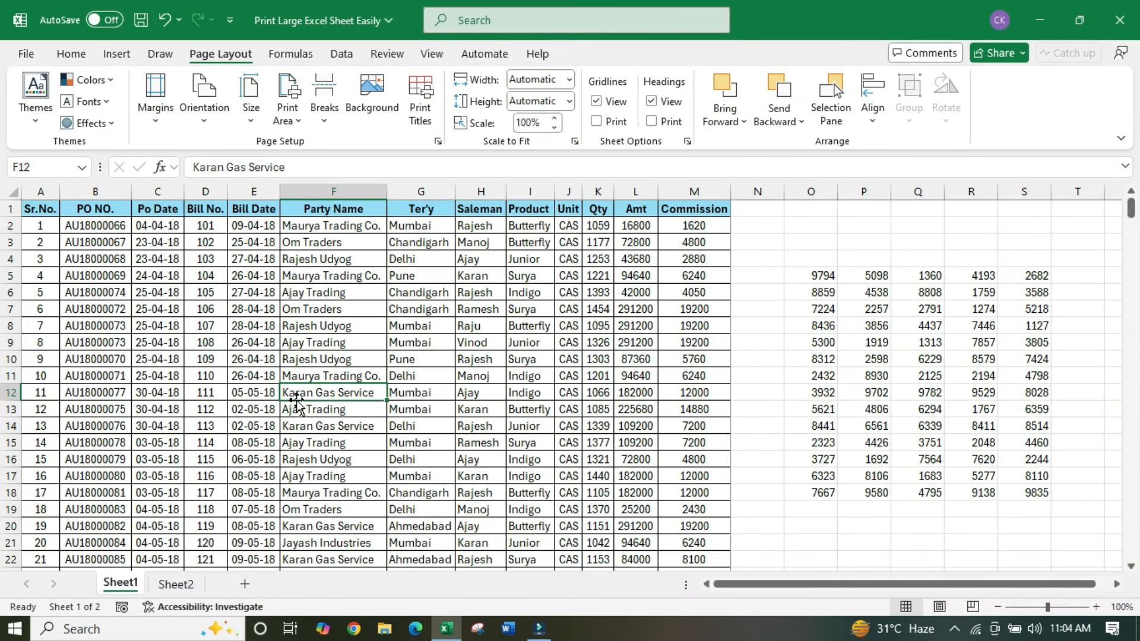
{"action": "left_click", "coordinate": [217, 322]}
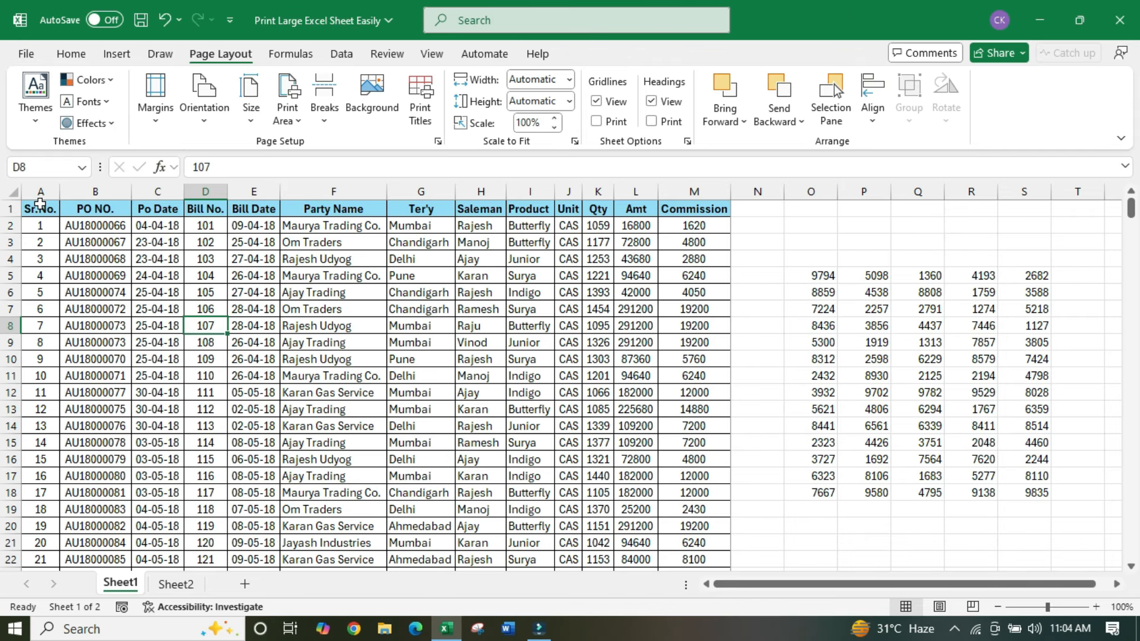
{"action": "left_click_drag", "start_coordinate": [40, 205], "coordinate": [703, 208]}
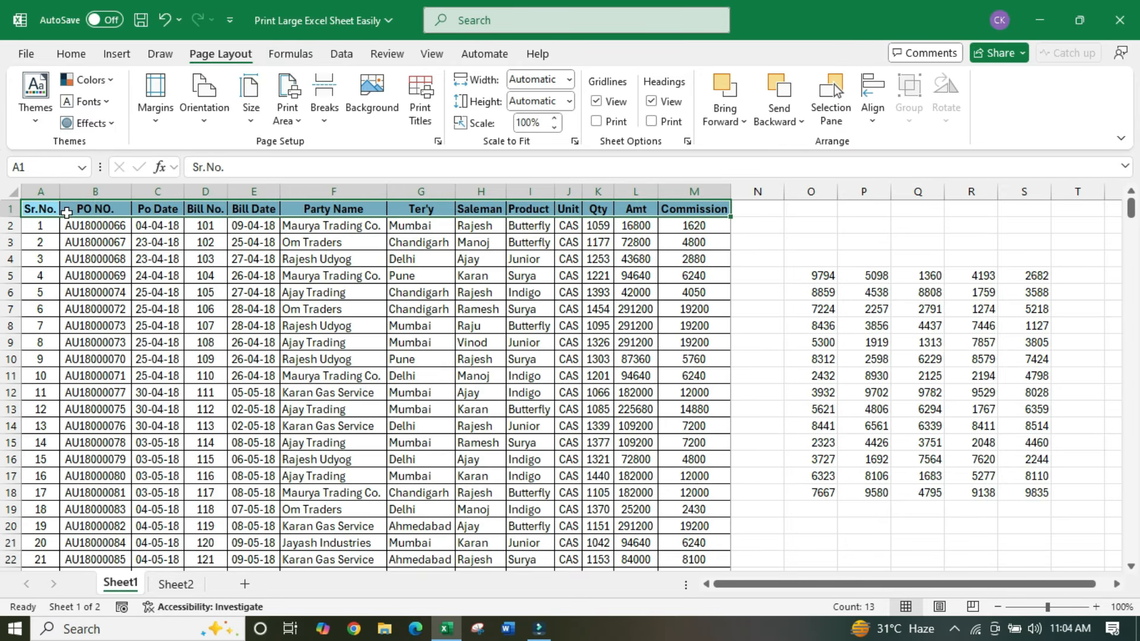
{"action": "left_click_drag", "start_coordinate": [35, 188], "coordinate": [695, 191]}
{"action": "left_click", "coordinate": [201, 289]}
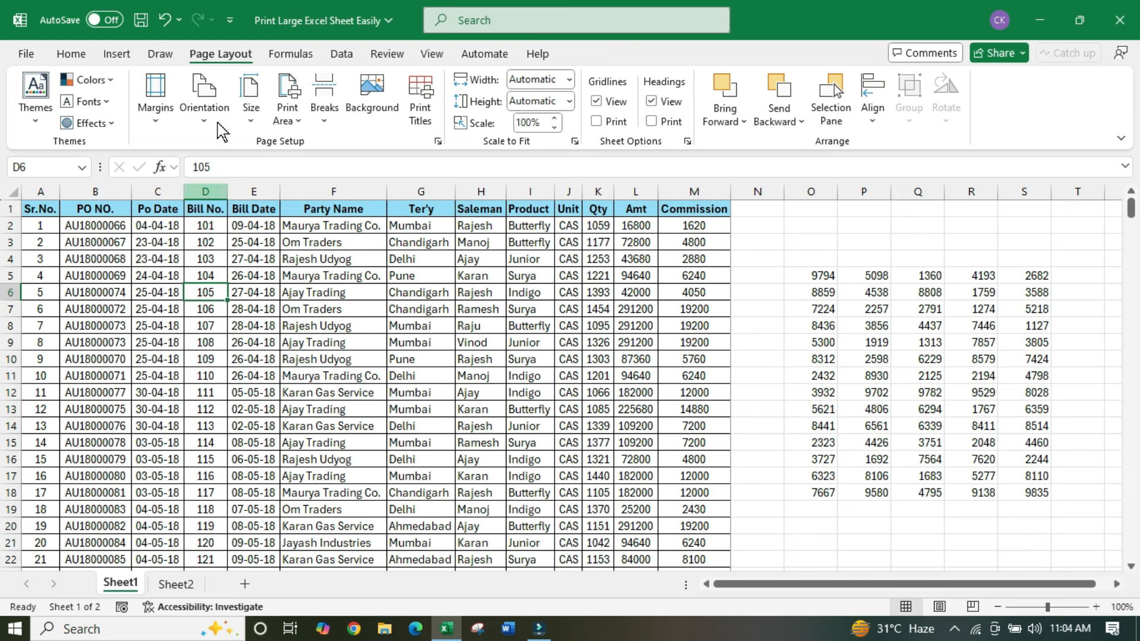
{"action": "left_click", "coordinate": [200, 118]}
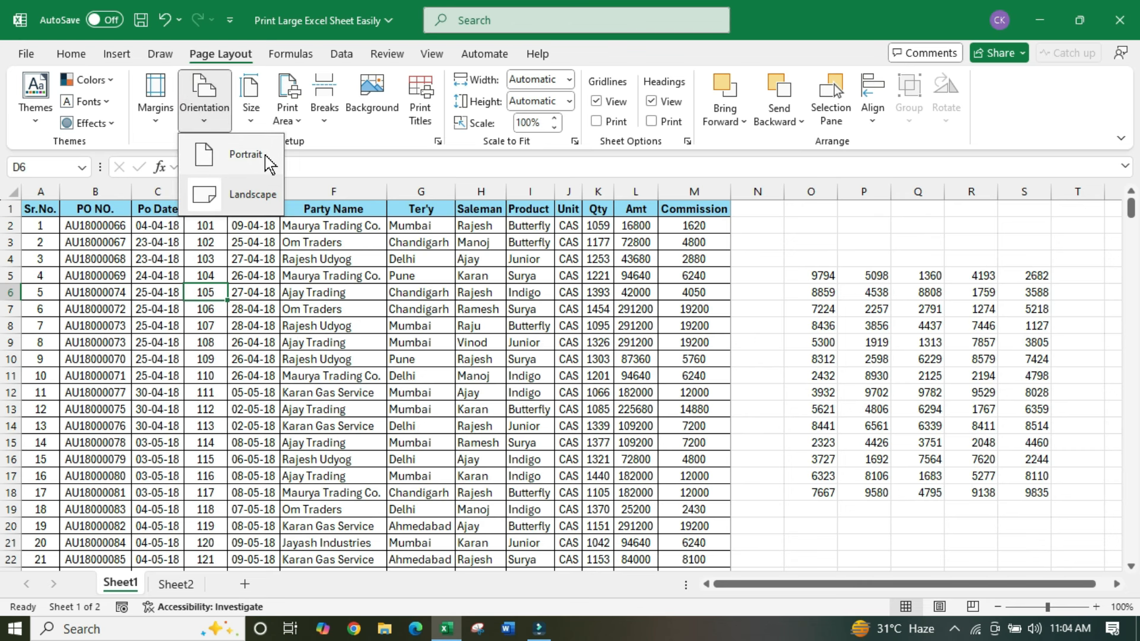
{"action": "left_click", "coordinate": [255, 346]}
Step: Check Sheet2's header row from Date to Grand_Total and its page orientation options, and return to Sheet1
{"action": "left_click", "coordinate": [177, 584]}
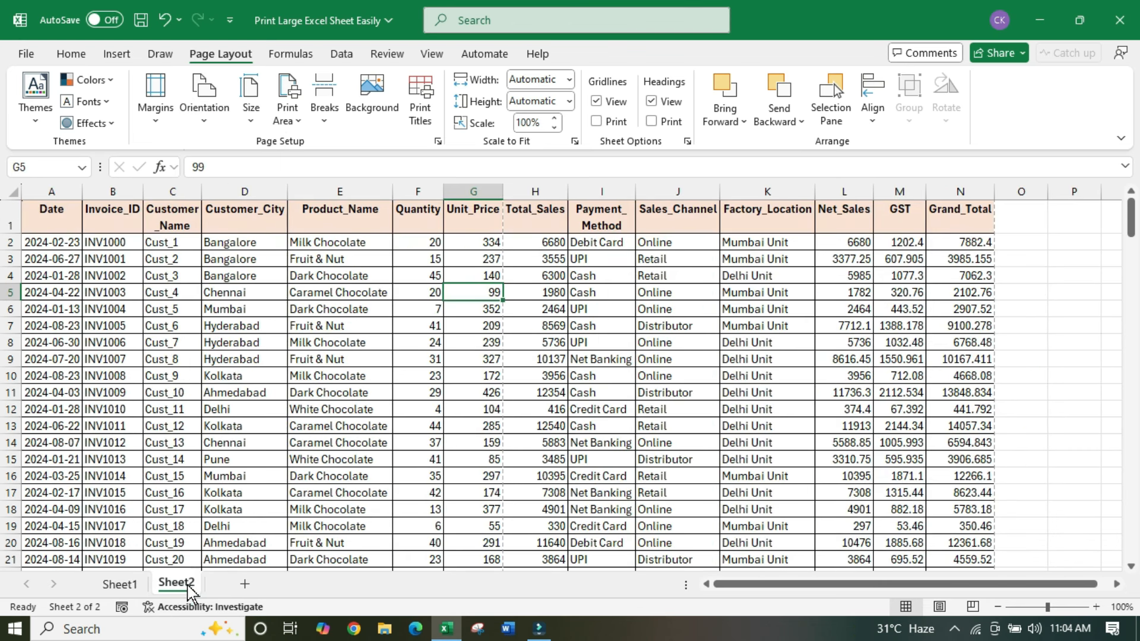
{"action": "left_click", "coordinate": [38, 221]}
{"action": "left_click_drag", "start_coordinate": [111, 210], "coordinate": [989, 196]}
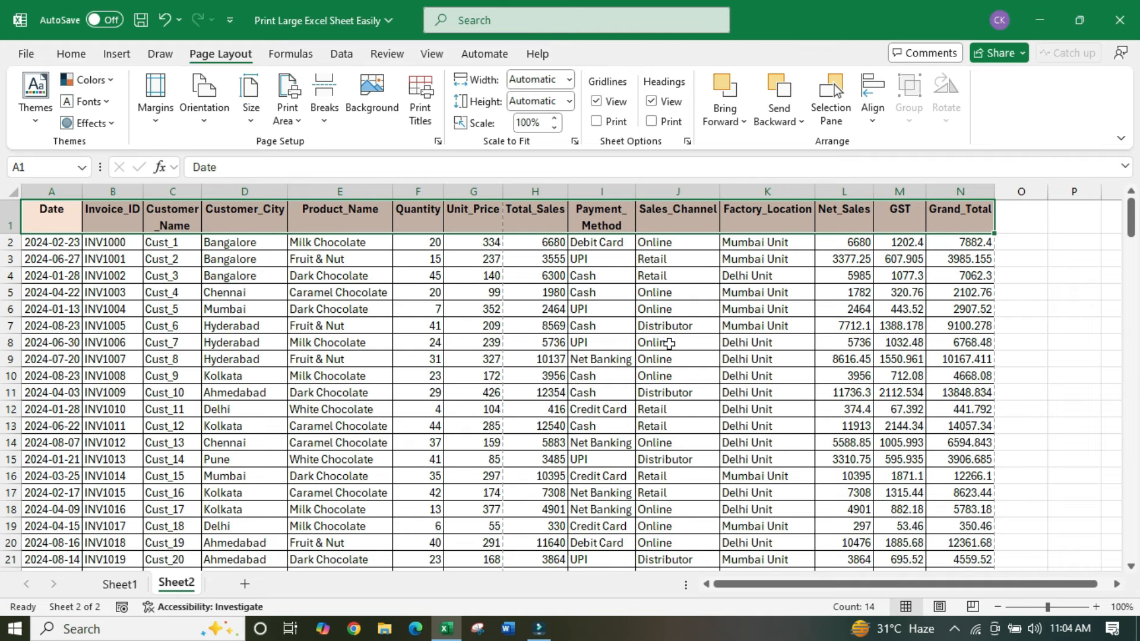
{"action": "left_click", "coordinate": [211, 130]}
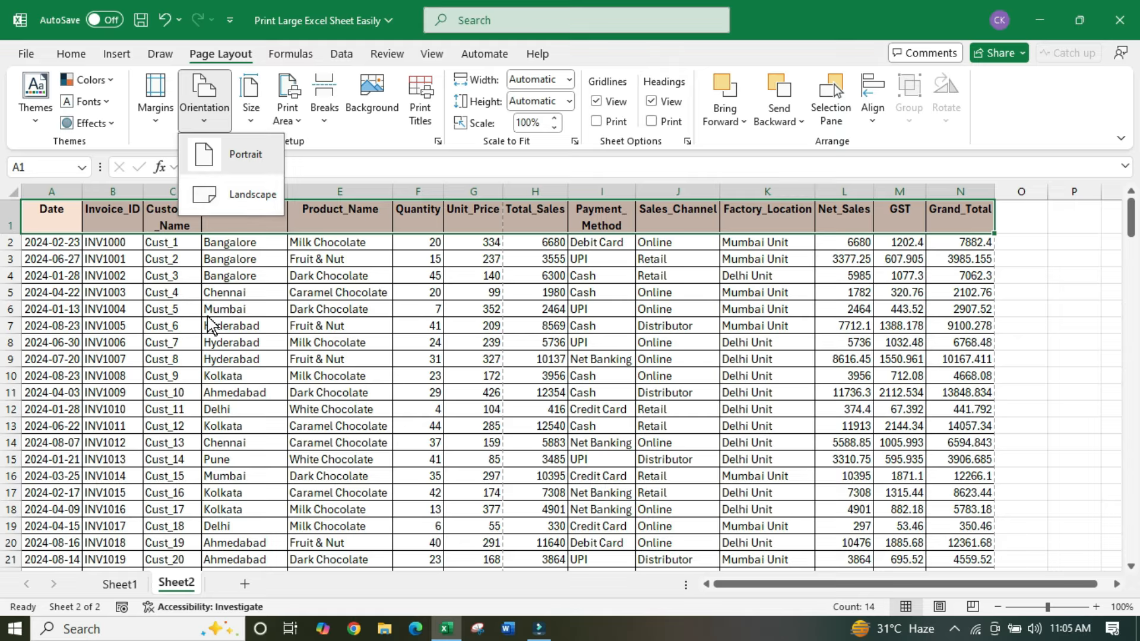
{"action": "left_click", "coordinate": [193, 295]}
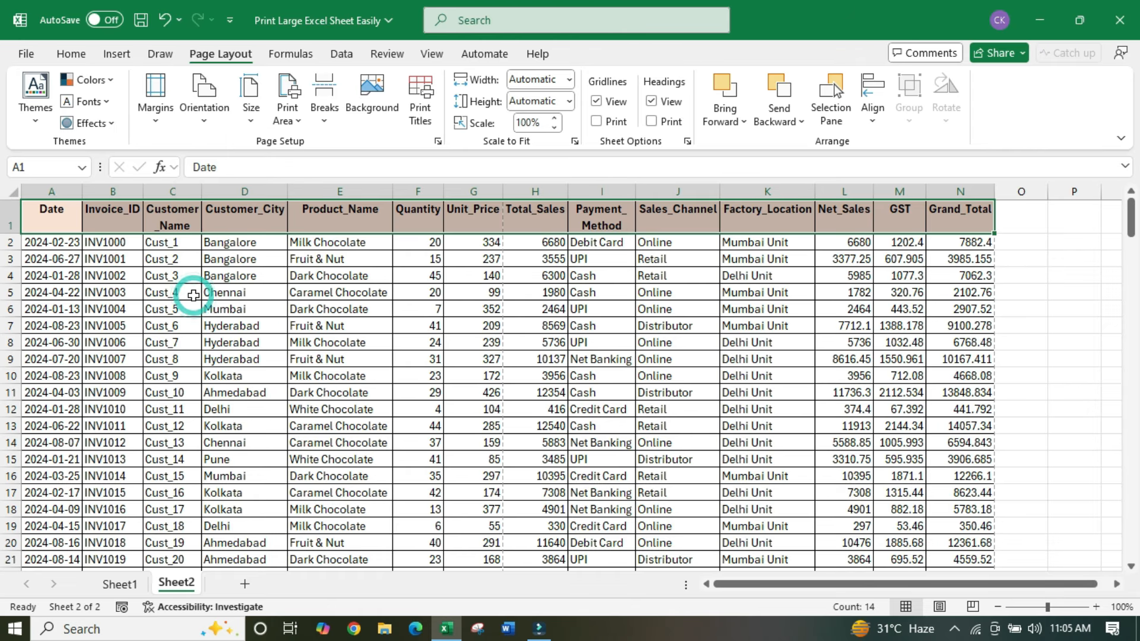
{"action": "left_click", "coordinate": [120, 584]}
{"action": "left_click", "coordinate": [205, 409]}
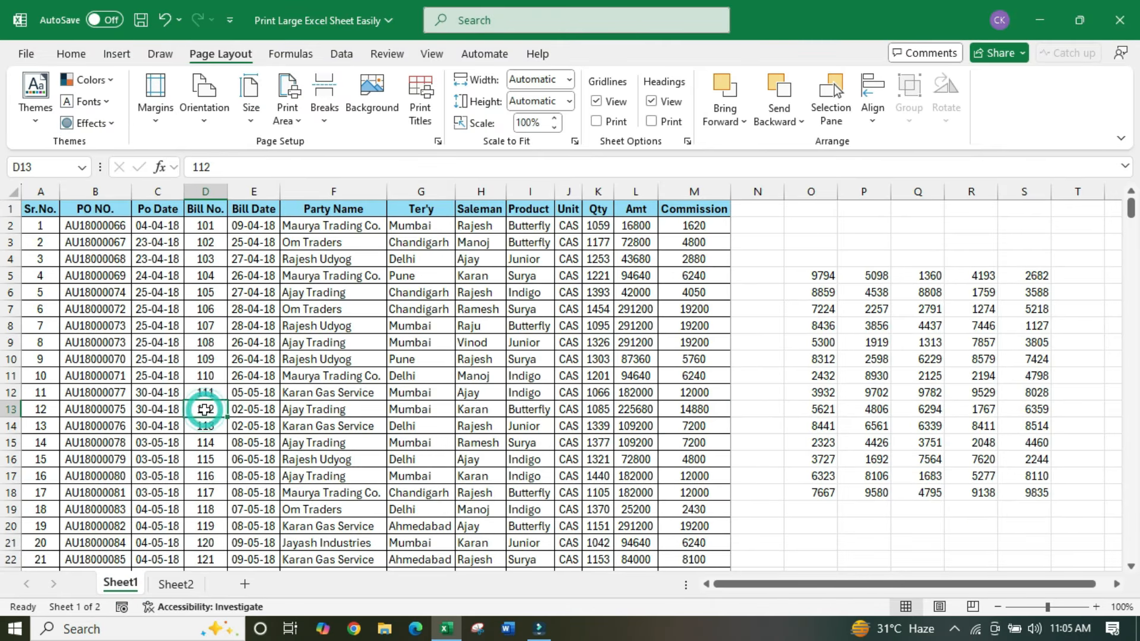
Step: Set Sheet1's print orientation to Portrait and its paper size to A4 in the print settings
{"action": "key", "text": "ctrl+p"}
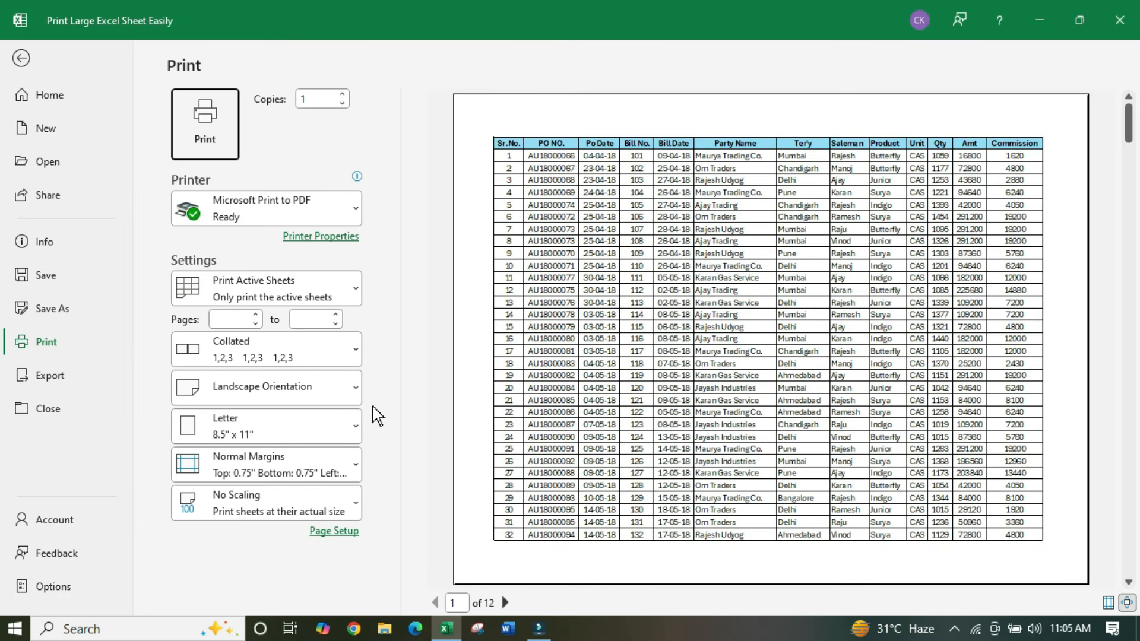
{"action": "left_click", "coordinate": [326, 393]}
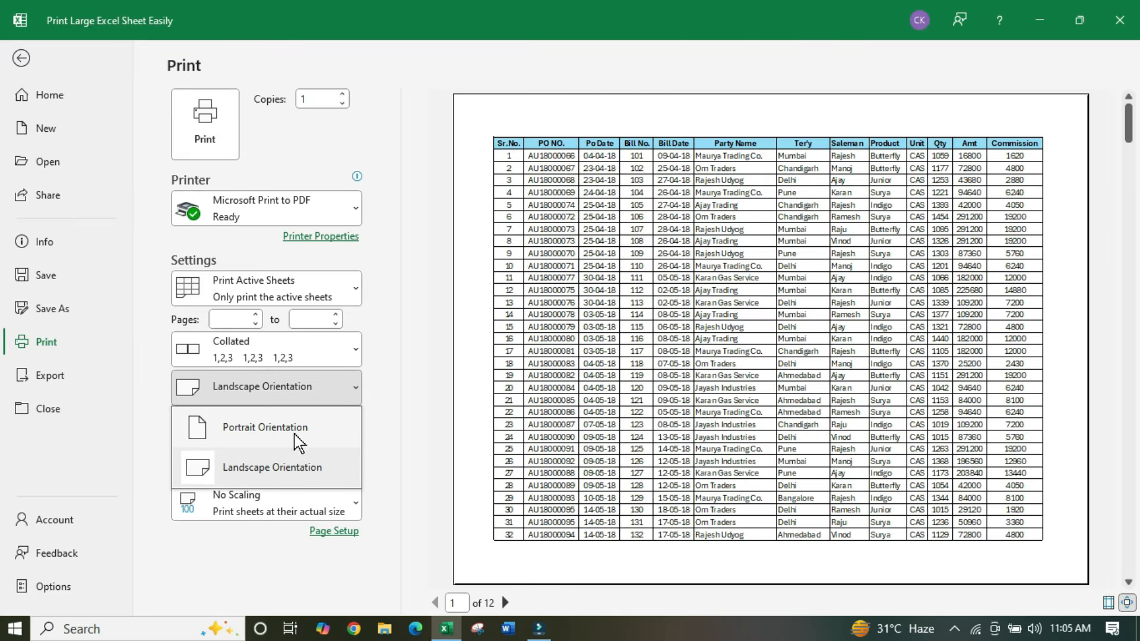
{"action": "left_click", "coordinate": [309, 432]}
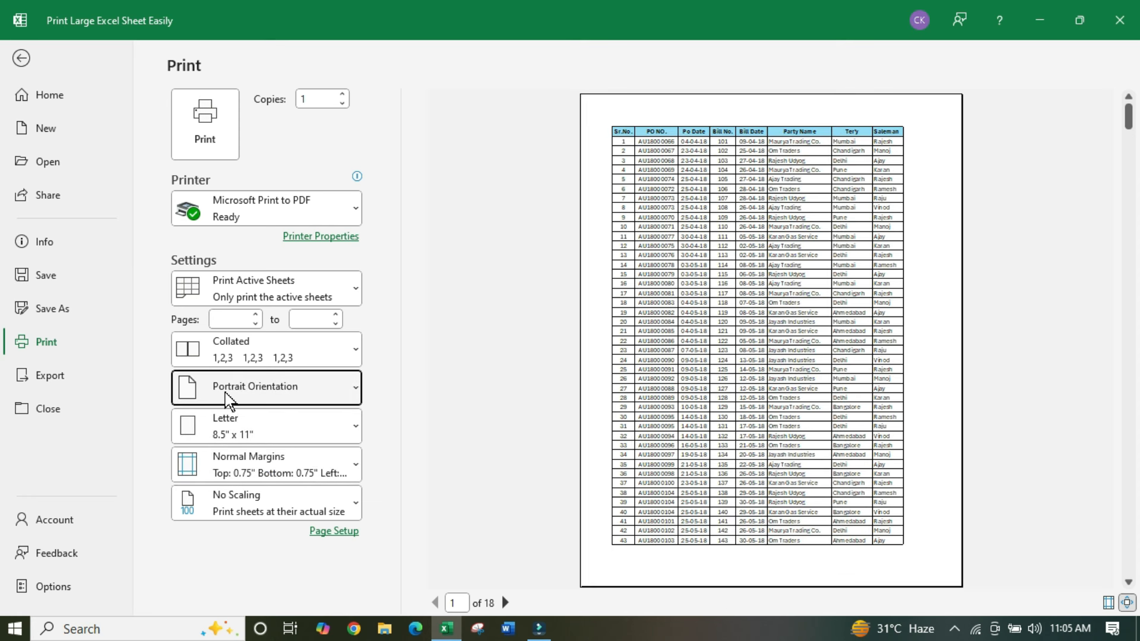
{"action": "left_click", "coordinate": [287, 430]}
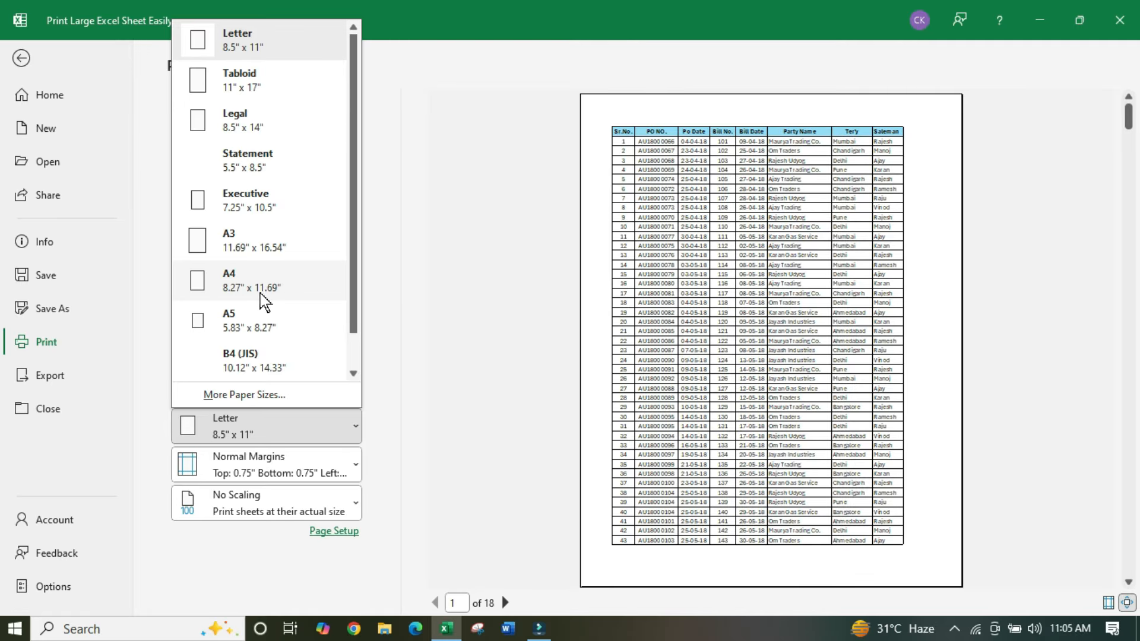
{"action": "left_click", "coordinate": [295, 288]}
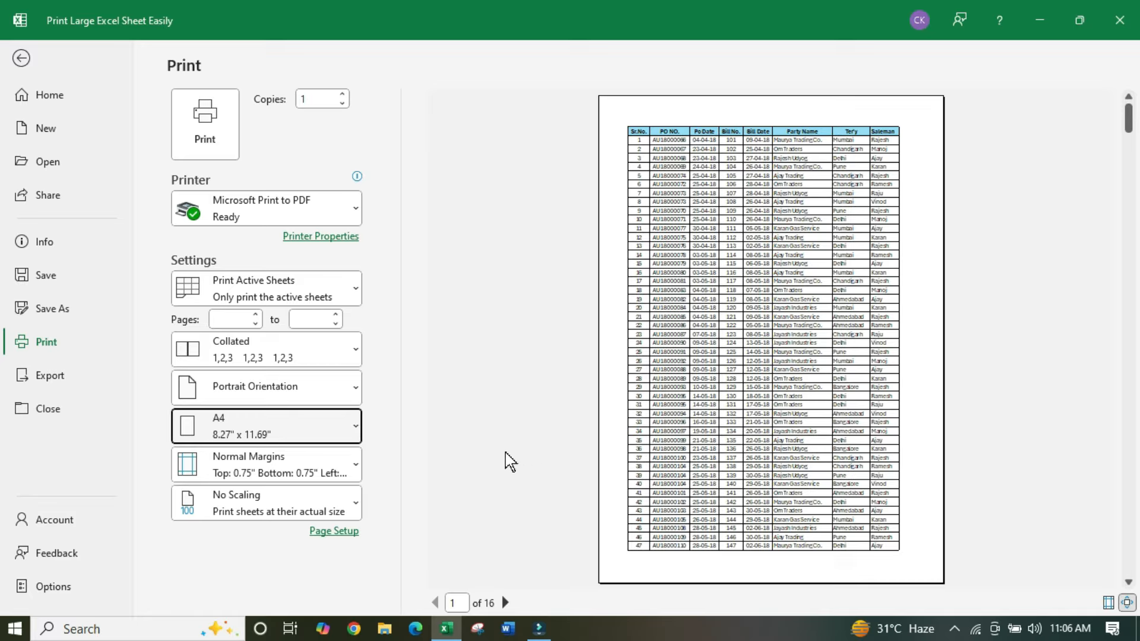
Step: Try the Wide margins preset for Sheet1's printout
{"action": "left_click", "coordinate": [295, 472]}
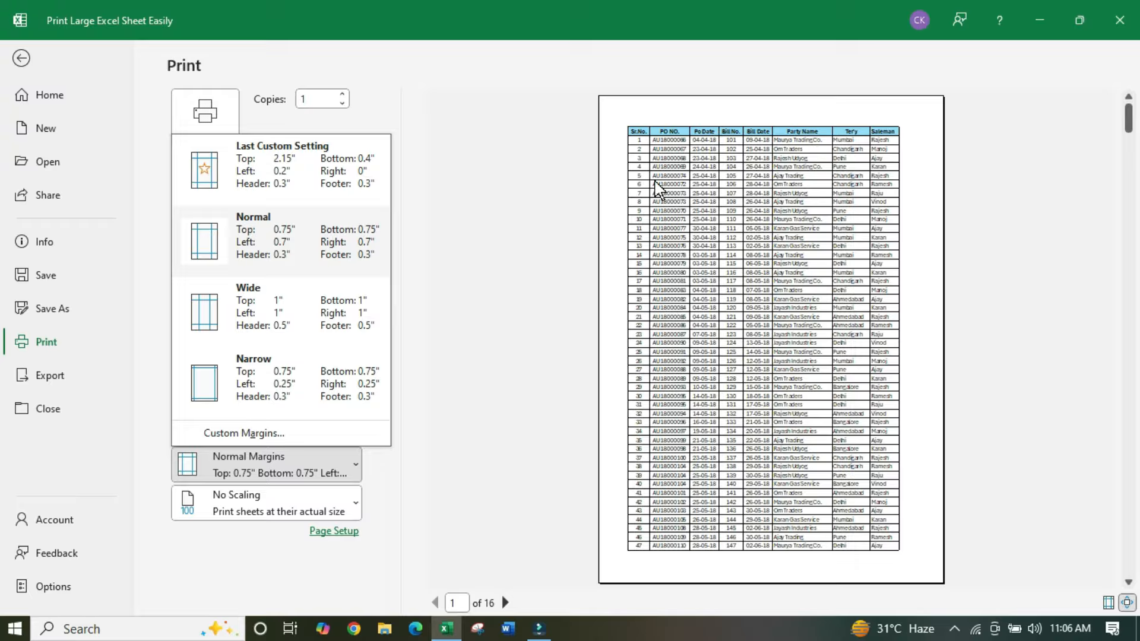
{"action": "left_click", "coordinate": [273, 298]}
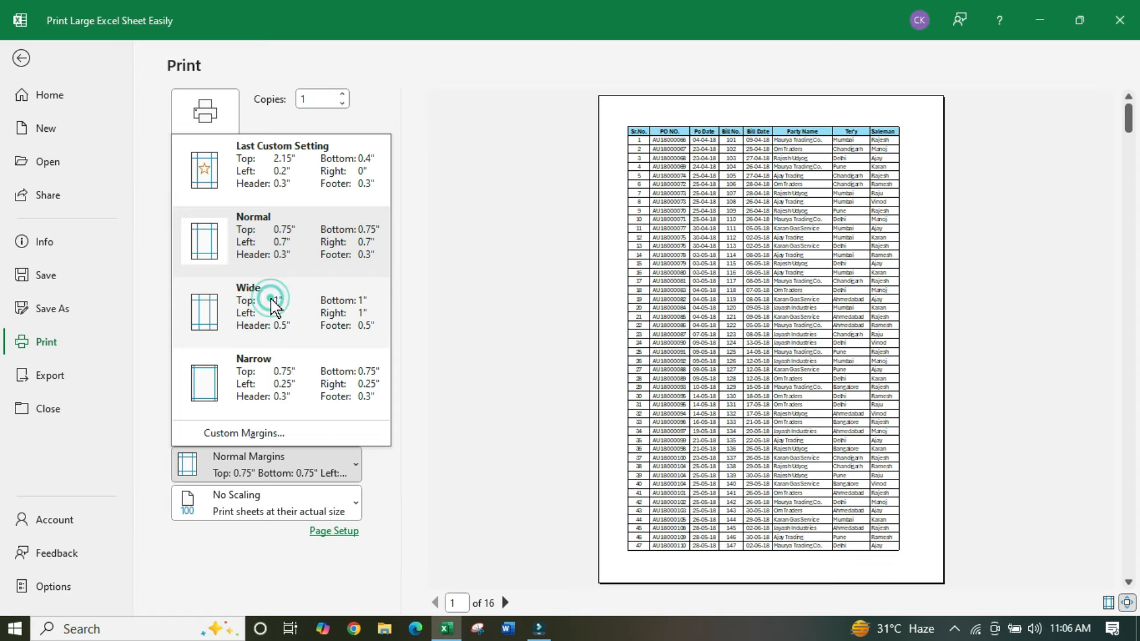
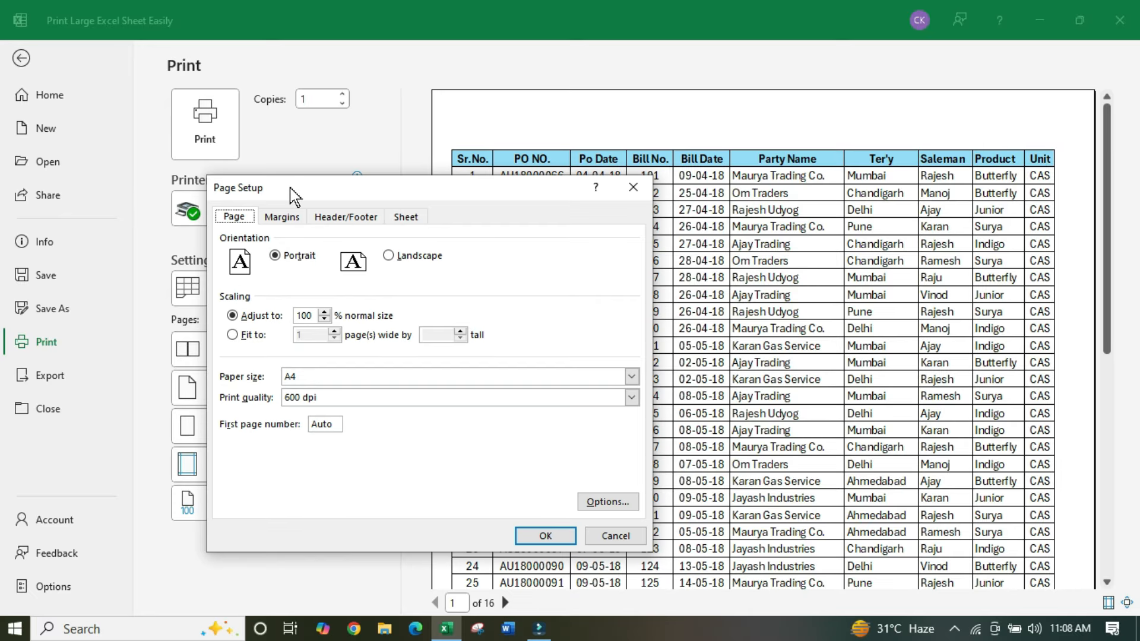
Step: Review the margin, header and footer, and sheet printing options in Sheet1's page setup
{"action": "left_click_drag", "start_coordinate": [444, 200], "coordinate": [289, 184]}
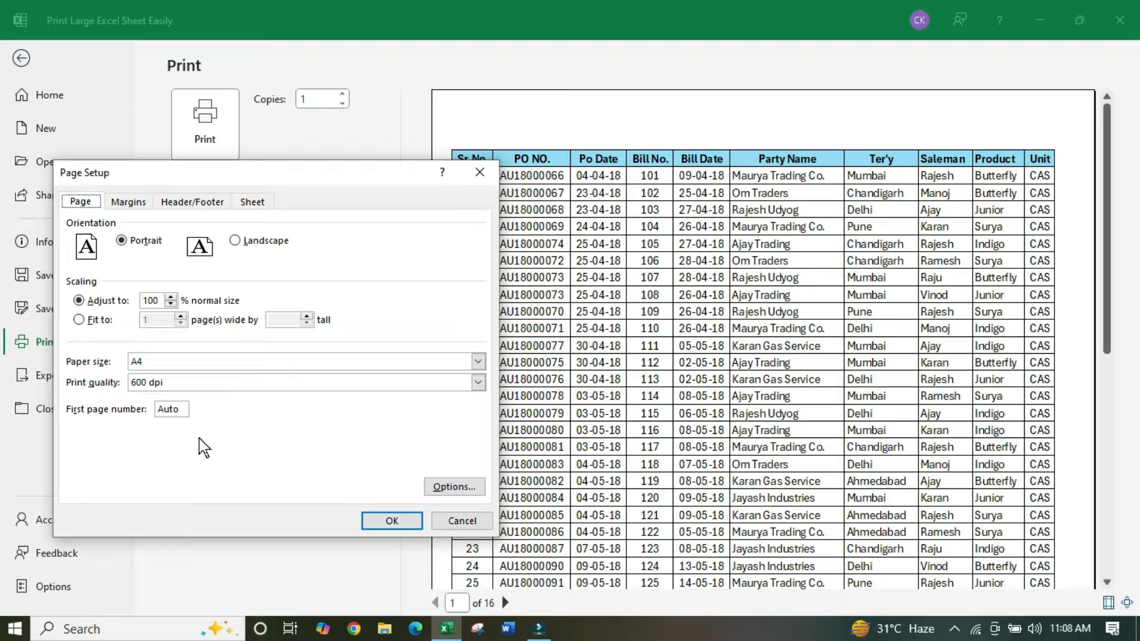
{"action": "left_click", "coordinate": [128, 203]}
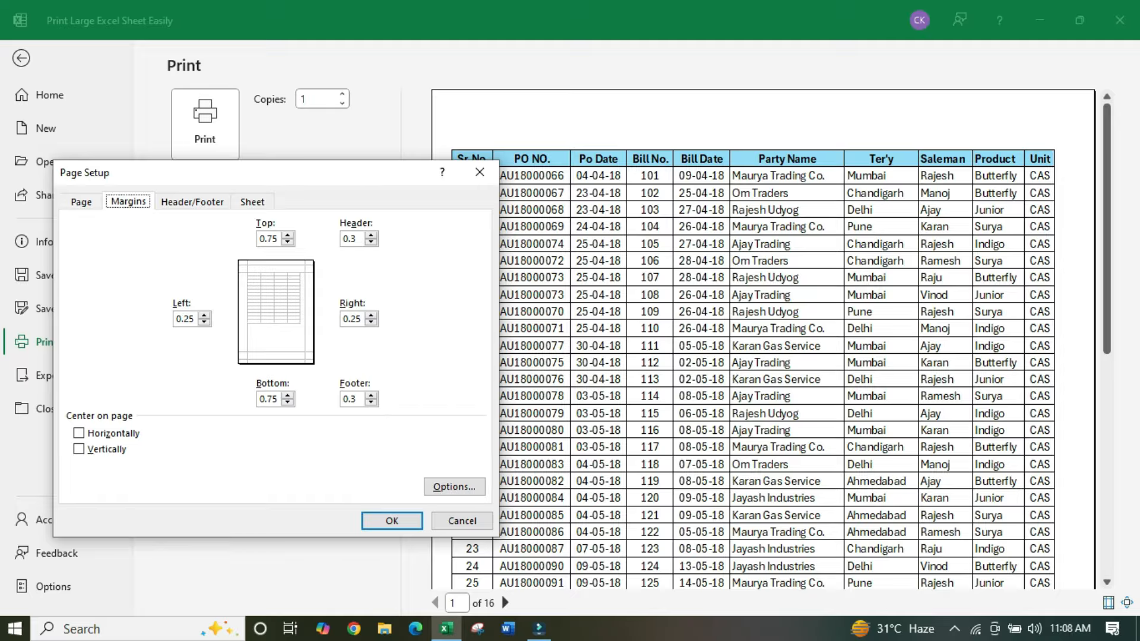
{"action": "left_click", "coordinate": [204, 206]}
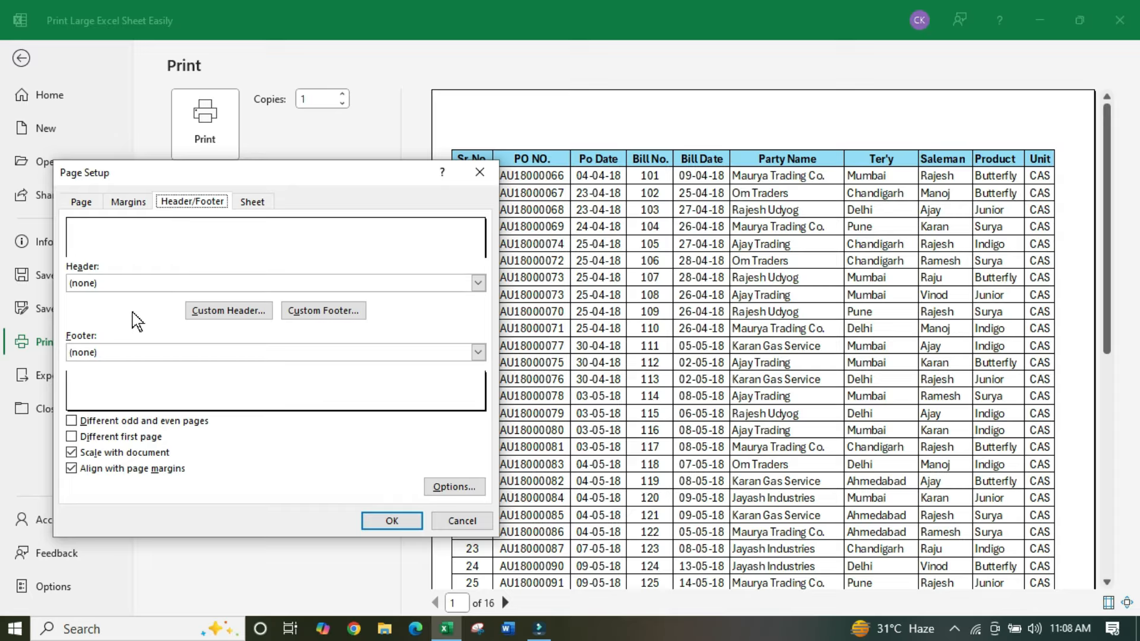
{"action": "left_click", "coordinate": [258, 201]}
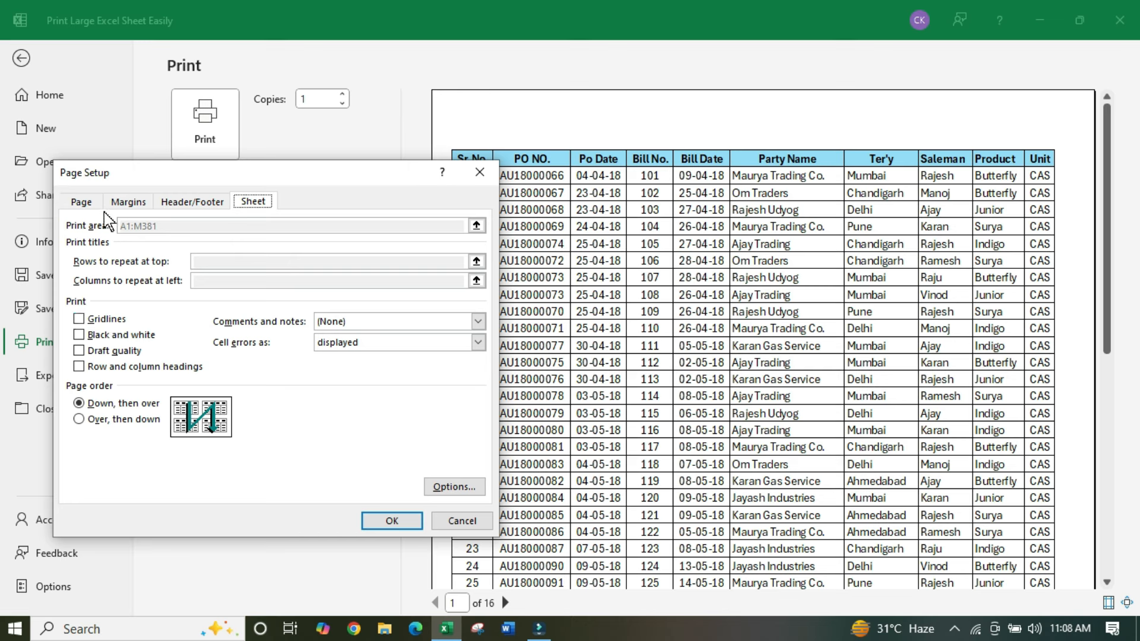
{"action": "left_click", "coordinate": [81, 204]}
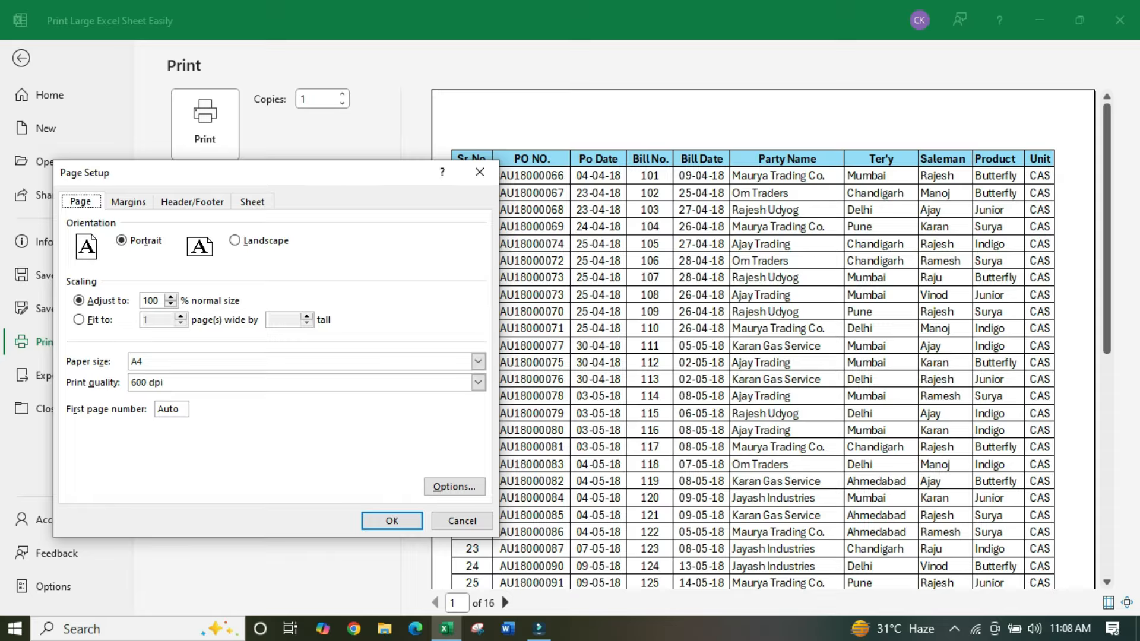
Step: Set Sheet1's print scaling to 85% of normal size in the page setup
{"action": "left_click", "coordinate": [155, 300]}
{"action": "left_click", "coordinate": [171, 297]}
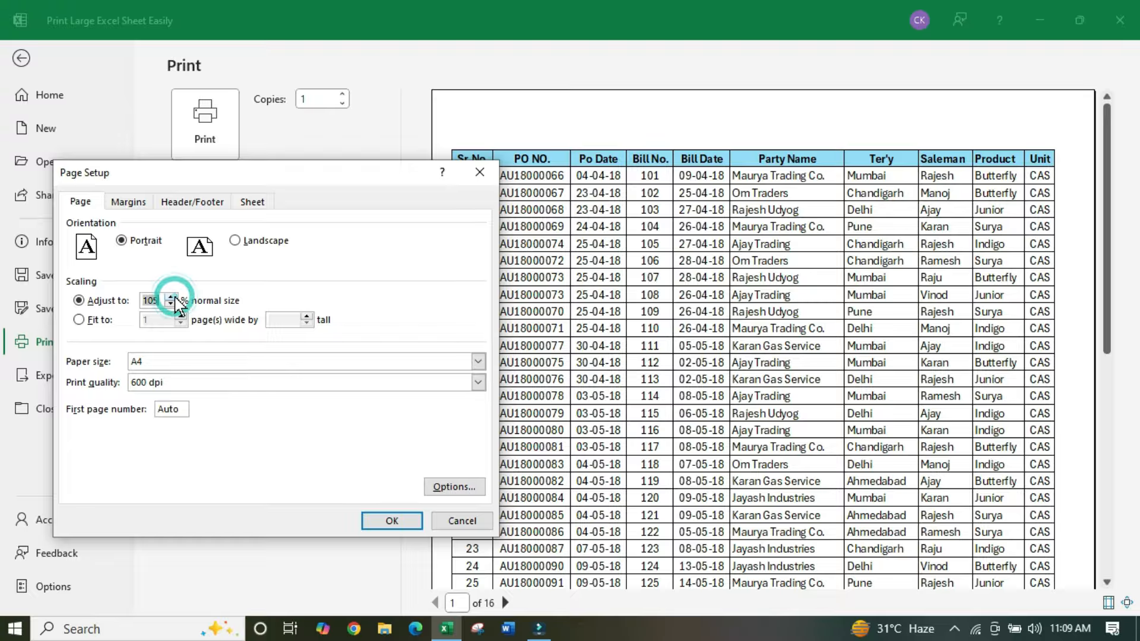
{"action": "left_click", "coordinate": [170, 297]}
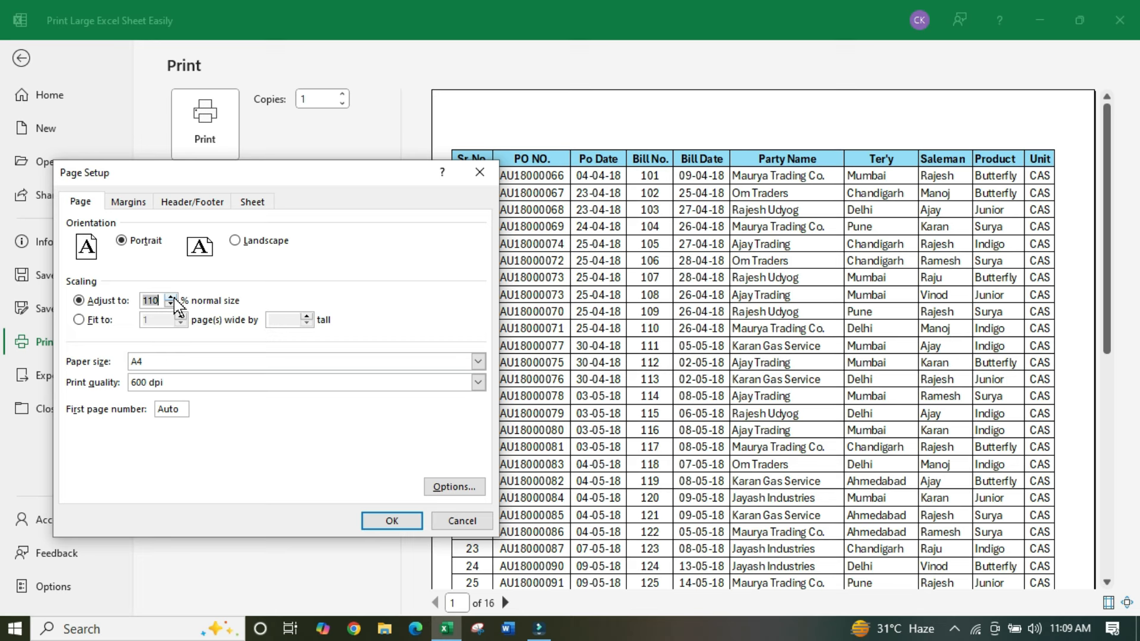
{"action": "left_click", "coordinate": [170, 304]}
{"action": "left_click", "coordinate": [169, 305]}
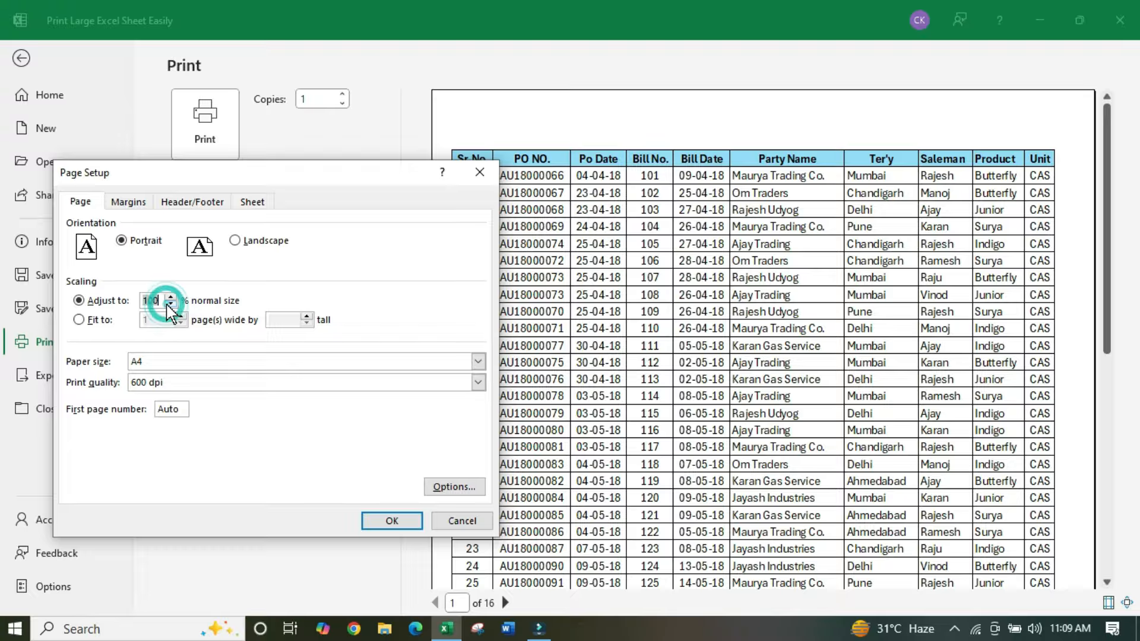
{"action": "left_click", "coordinate": [168, 305]}
{"action": "left_click", "coordinate": [170, 305]}
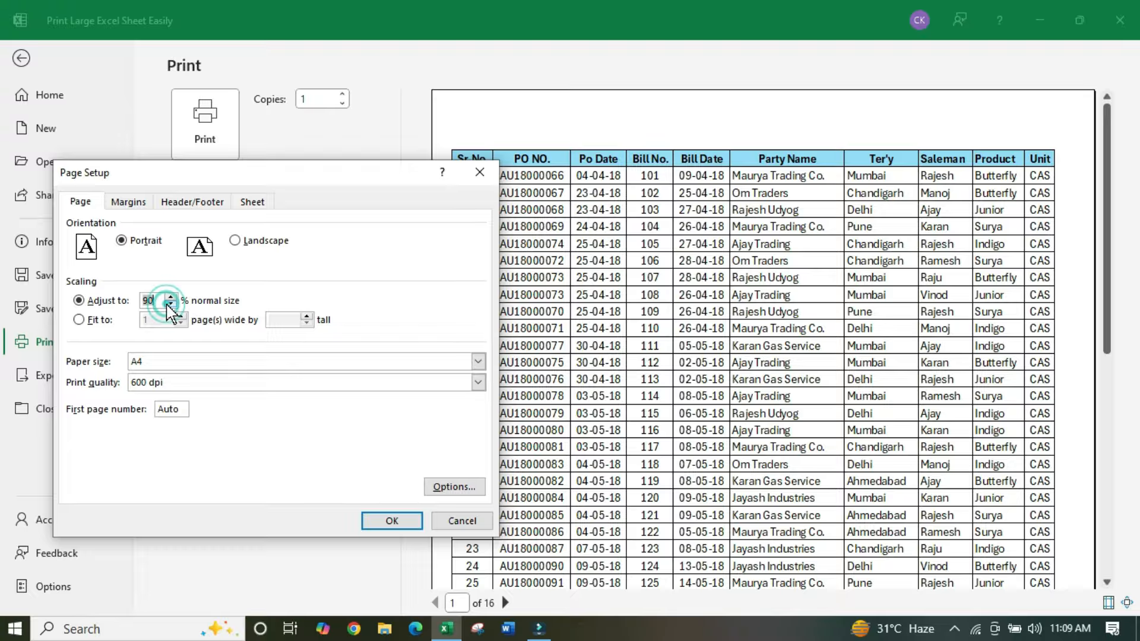
{"action": "left_click", "coordinate": [169, 304]}
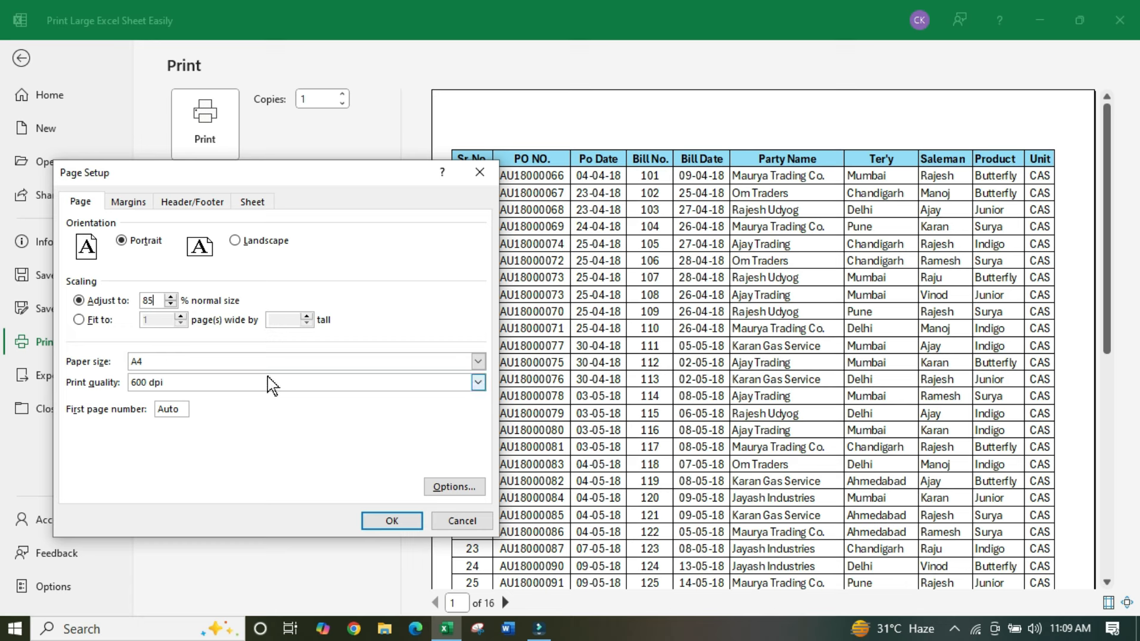
{"action": "key", "text": "BackSpace"}
{"action": "type", "text": "6"}
{"action": "key", "text": "BackSpace"}
{"action": "type", "text": "5"}
Step: Set the left and right print margins to 0 and the top and bottom margins to 0.5, and apply the page setup
{"action": "left_click", "coordinate": [127, 203]}
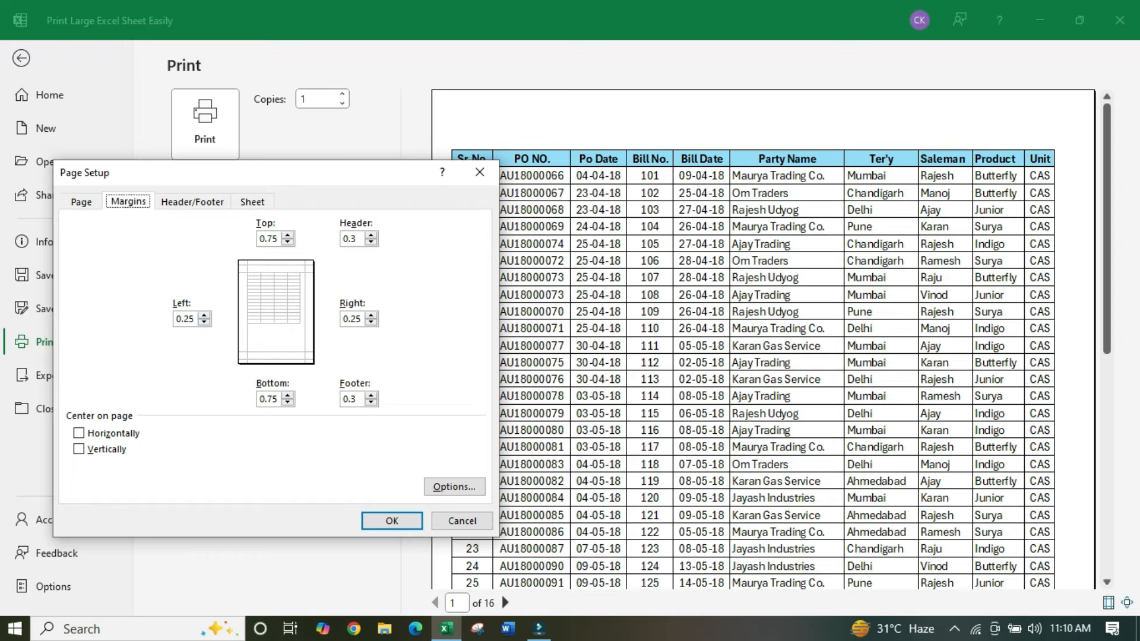
{"action": "left_click", "coordinate": [204, 324]}
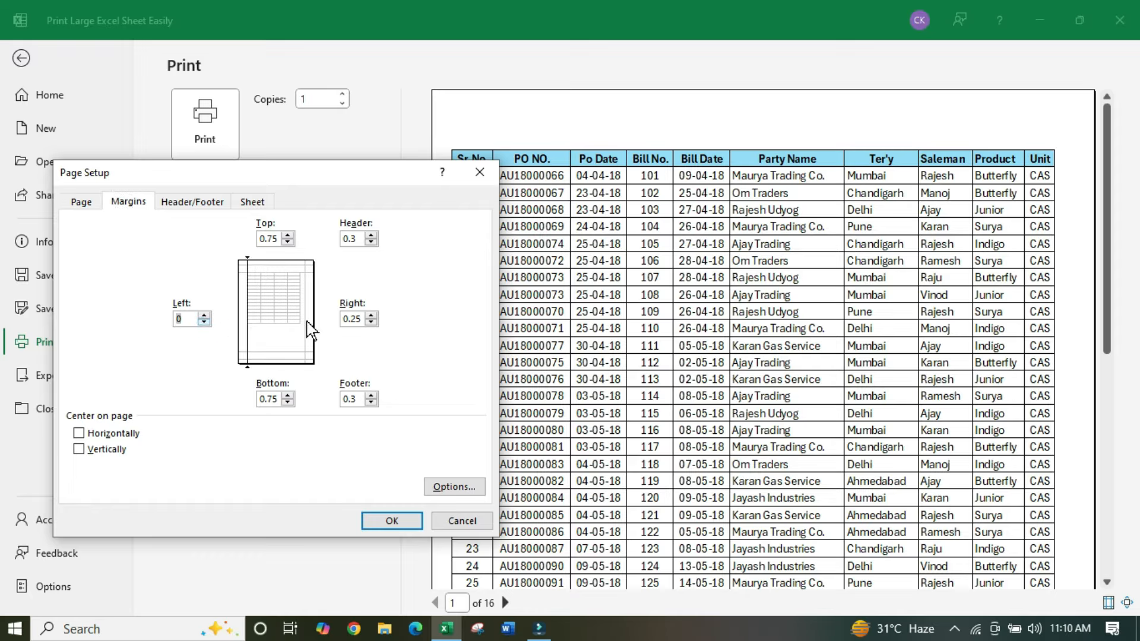
{"action": "left_click", "coordinate": [371, 323]}
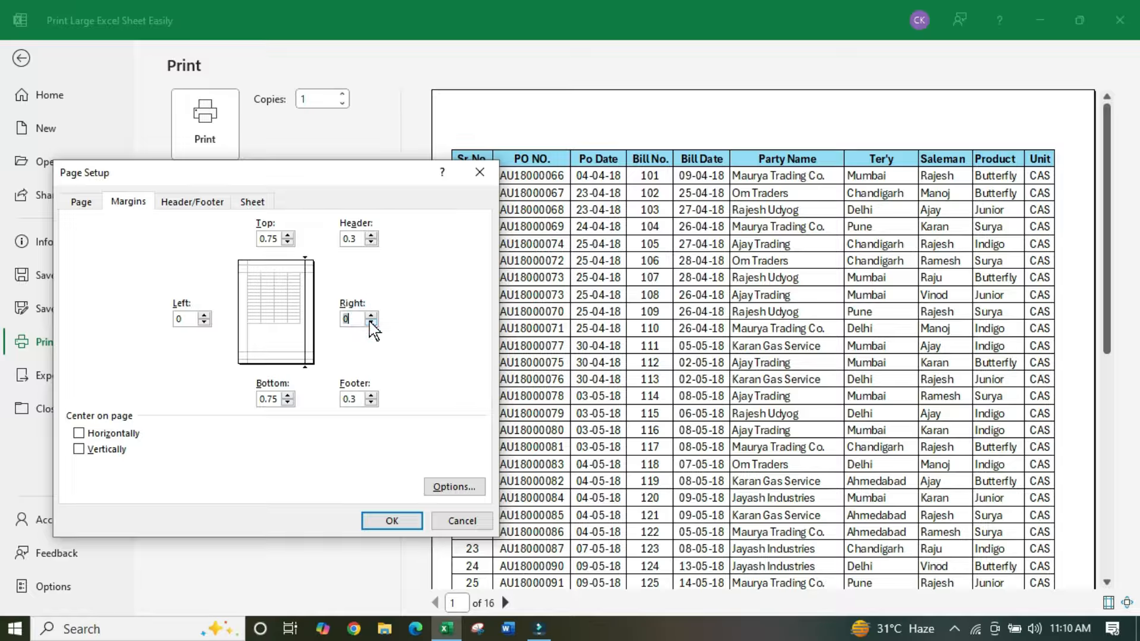
{"action": "left_click", "coordinate": [287, 242]}
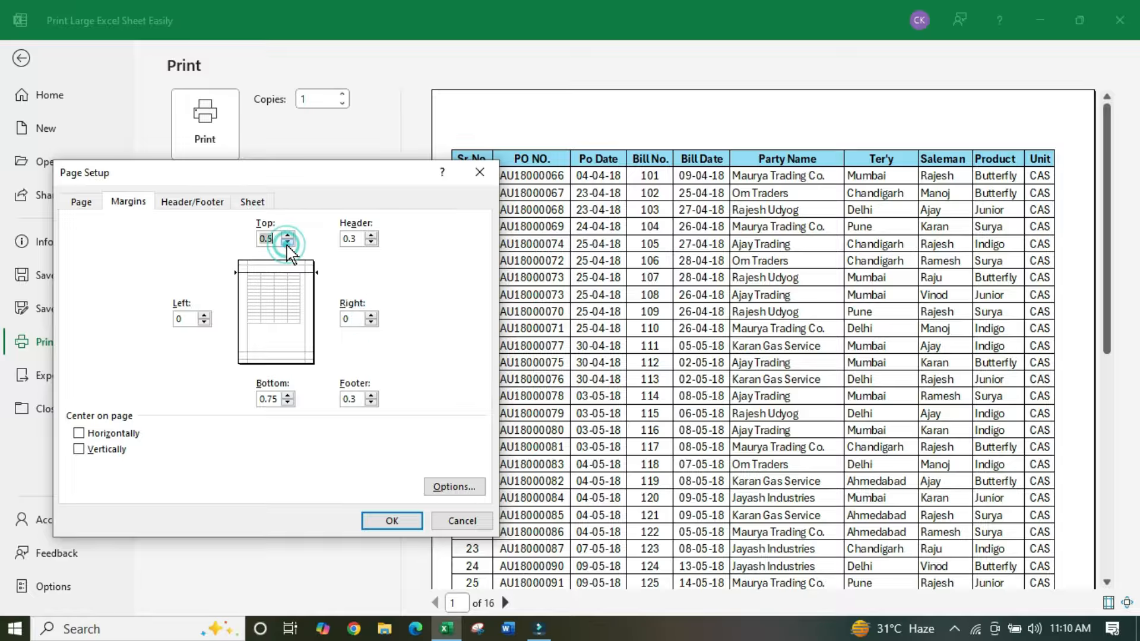
{"action": "left_click", "coordinate": [288, 404]}
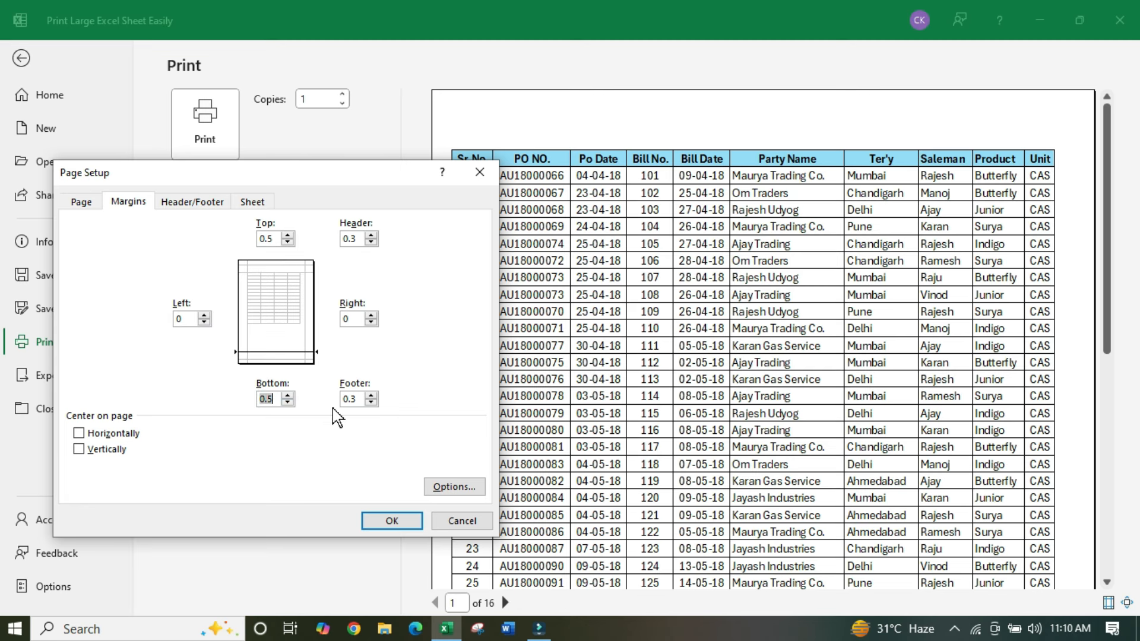
{"action": "left_click", "coordinate": [392, 521]}
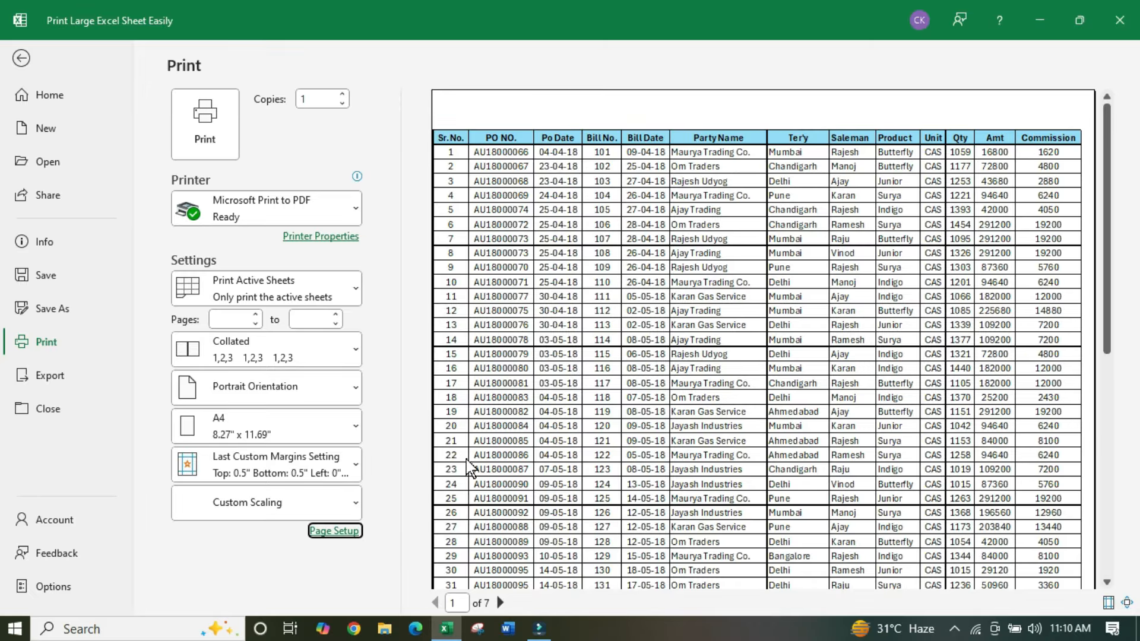
Step: Check the print preview page by page from the first page through page 7
{"action": "left_click", "coordinate": [501, 603]}
{"action": "left_click", "coordinate": [501, 603]}
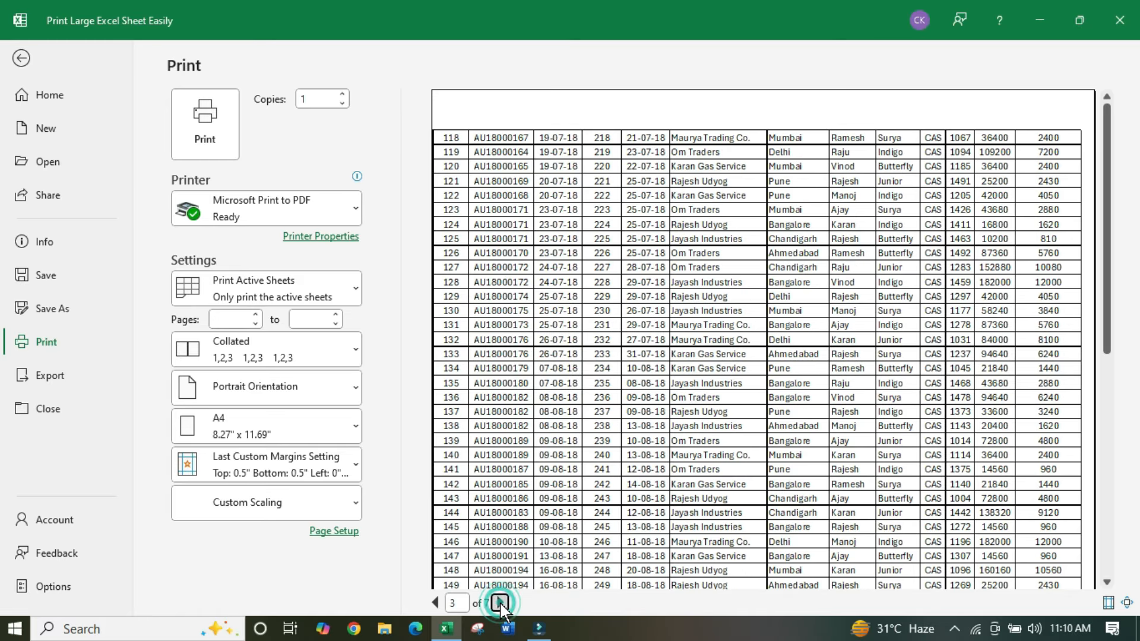
{"action": "left_click", "coordinate": [501, 602]}
{"action": "left_click", "coordinate": [501, 603]}
{"action": "left_click", "coordinate": [501, 602]}
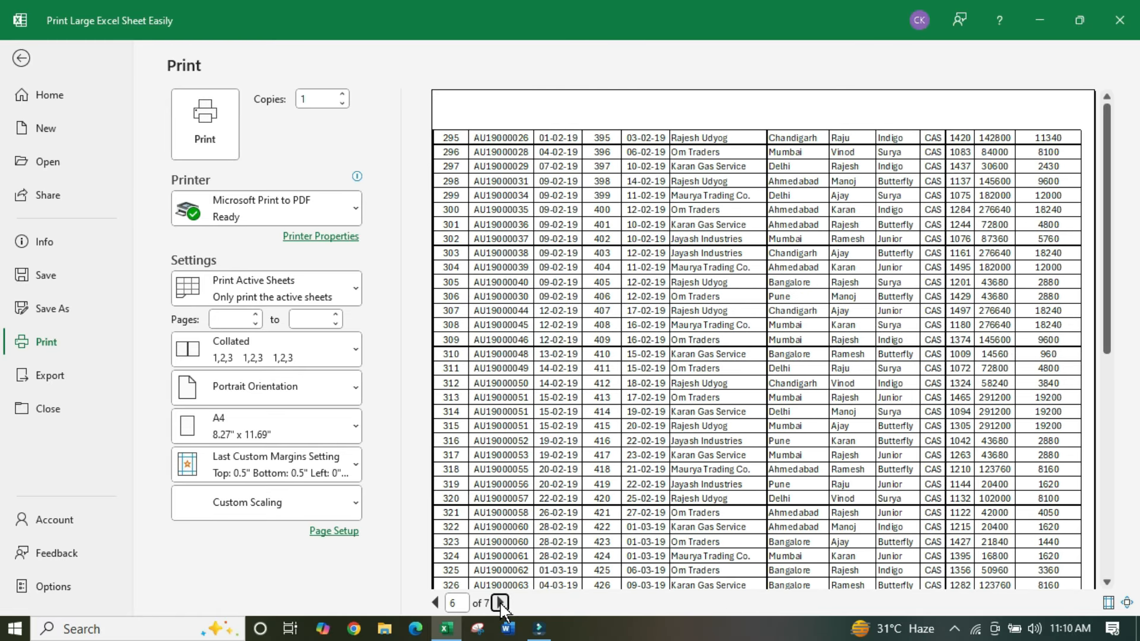
{"action": "left_click", "coordinate": [501, 603]}
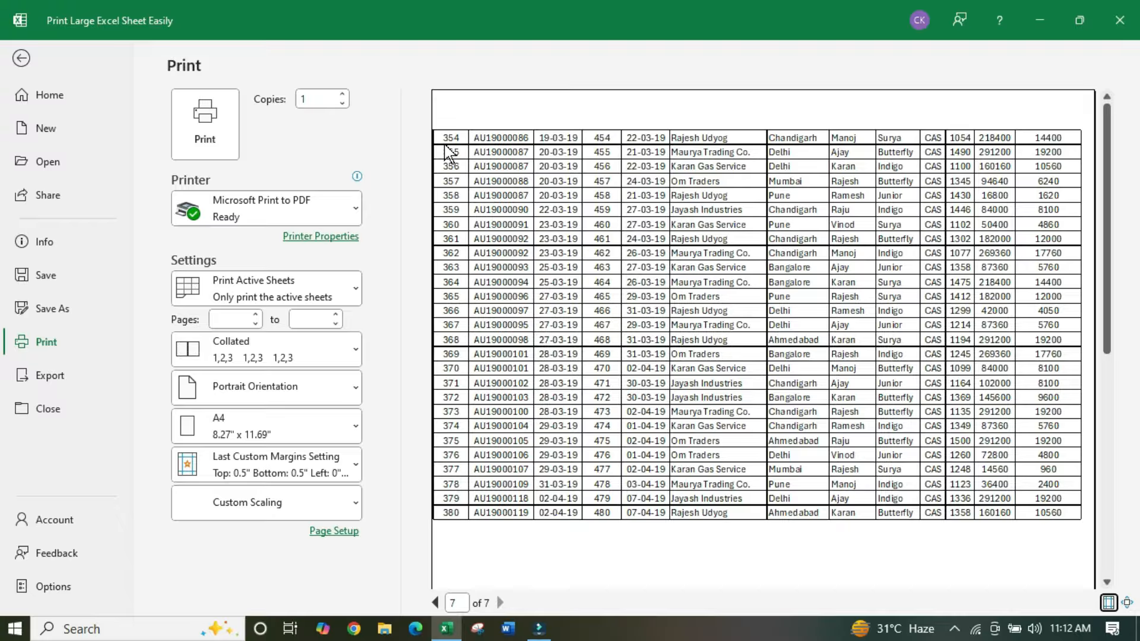
Step: Set the left print margin to 0.1 in the page setup and apply it
{"action": "left_click", "coordinate": [344, 541]}
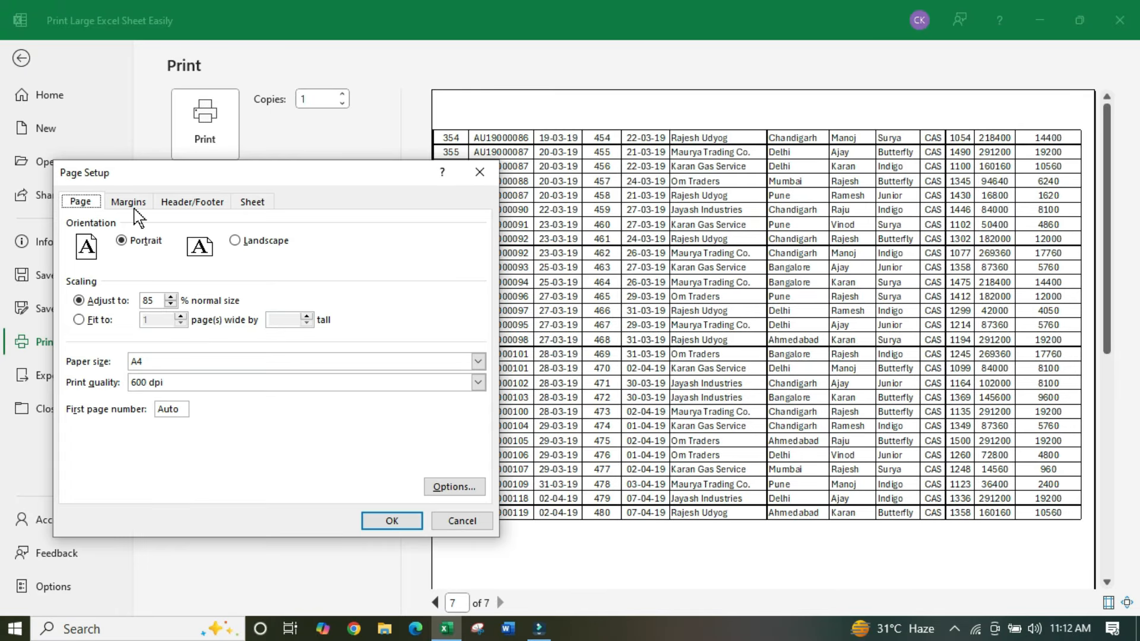
{"action": "left_click", "coordinate": [129, 203]}
{"action": "double_click", "coordinate": [187, 319]}
{"action": "type", "text": "0"}
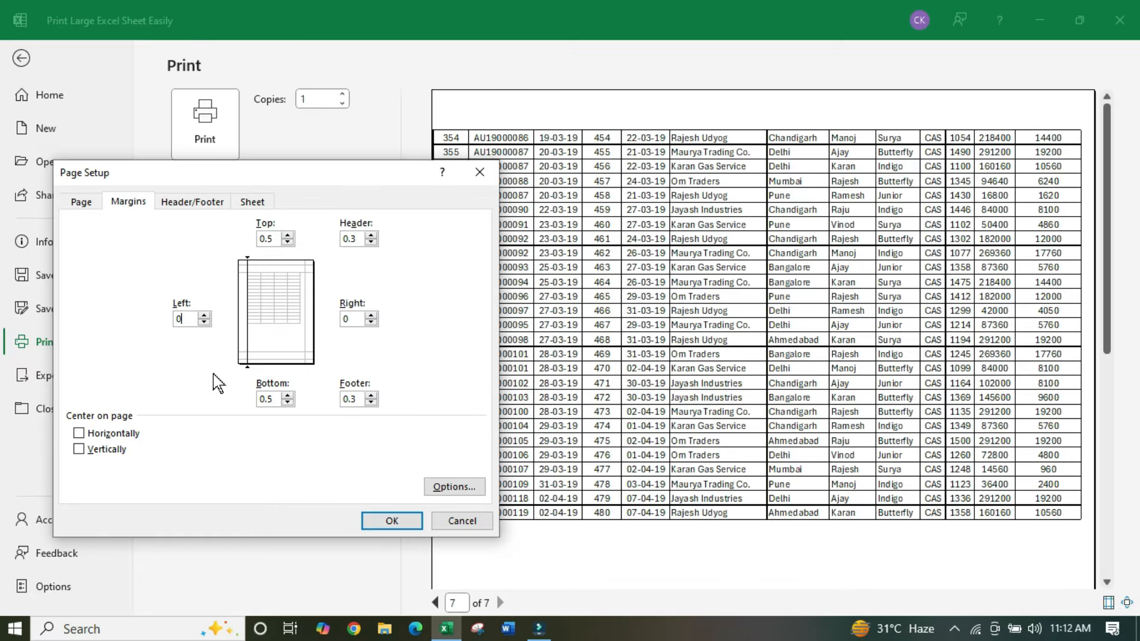
{"action": "type", "text": ".1"}
{"action": "left_click", "coordinate": [383, 522]}
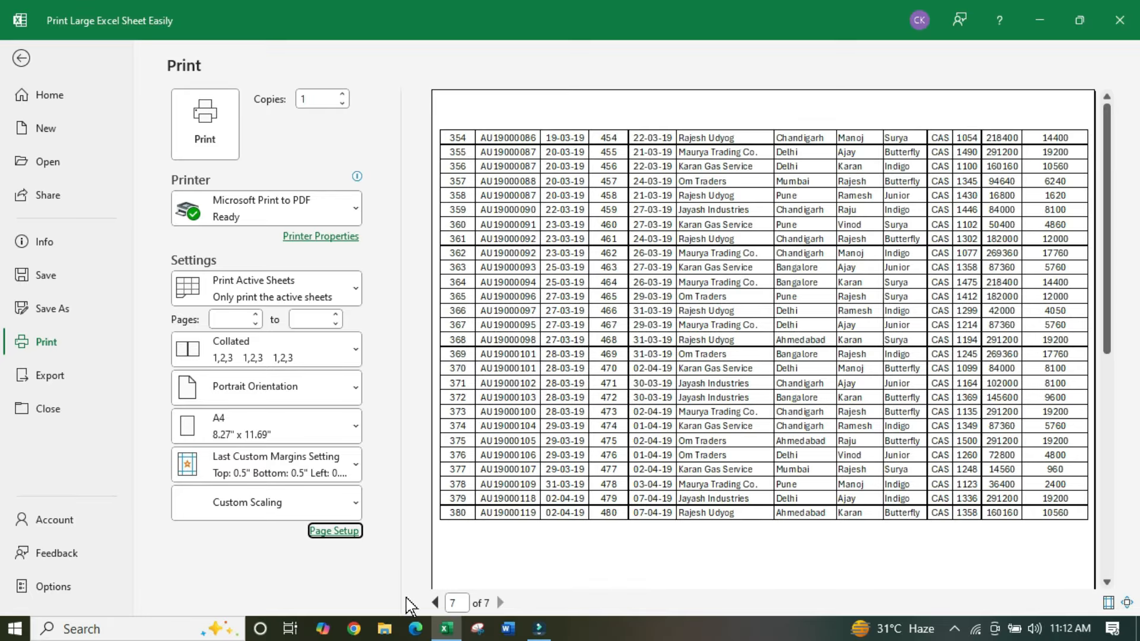
Step: Go back through the print preview to page 1 and forward to page 3, checking each page's top row for column headings
{"action": "left_click", "coordinate": [435, 602]}
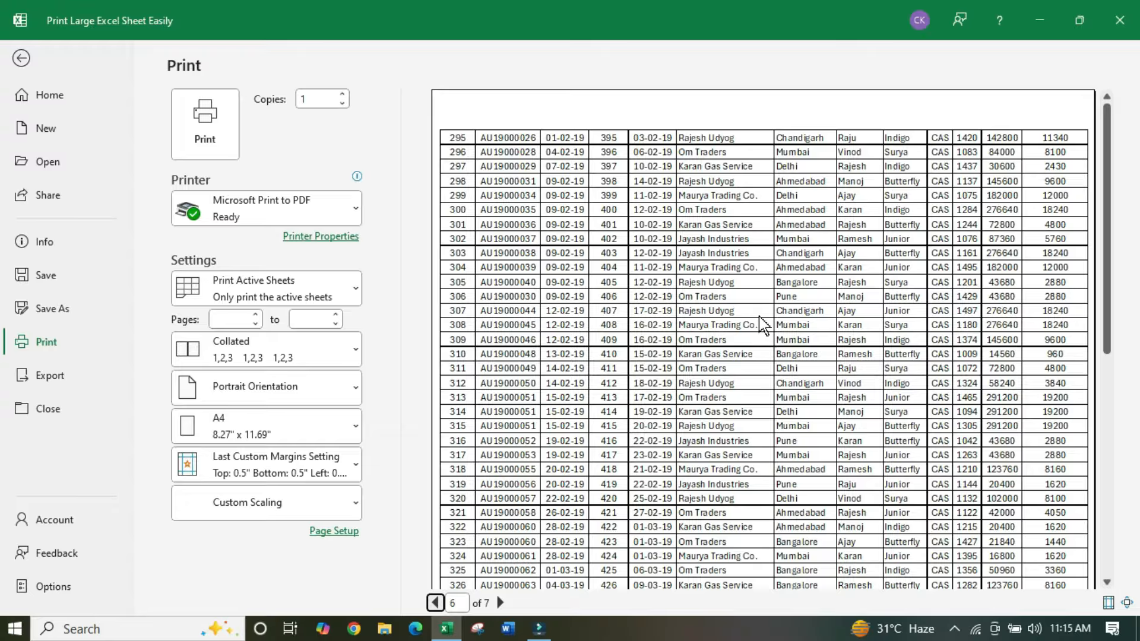
{"action": "left_click", "coordinate": [435, 602]}
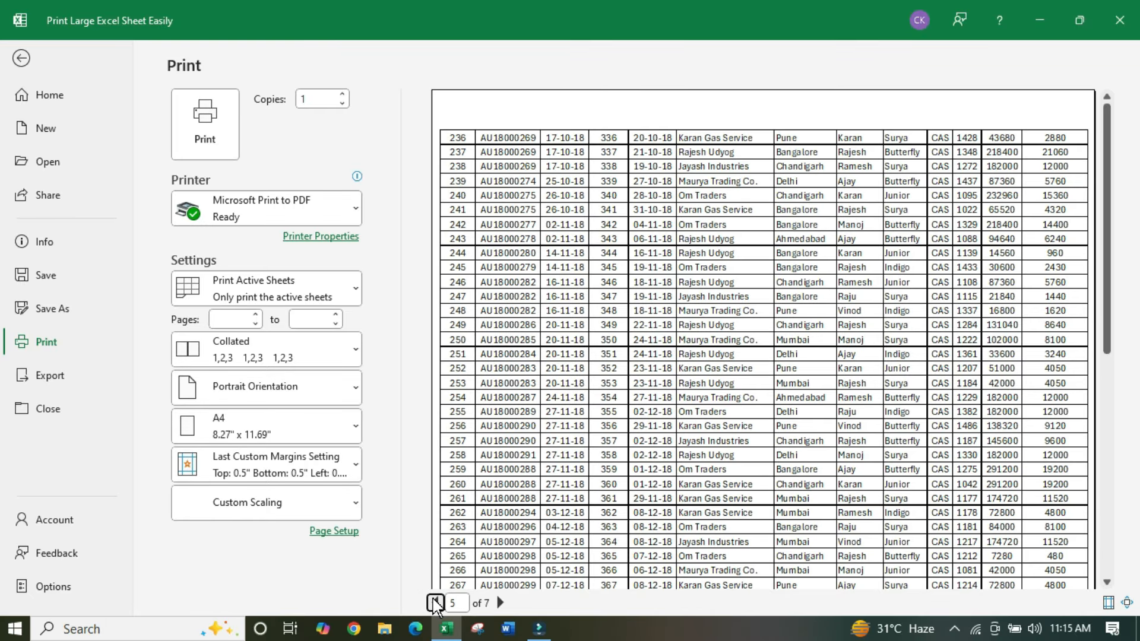
{"action": "left_click", "coordinate": [435, 602]}
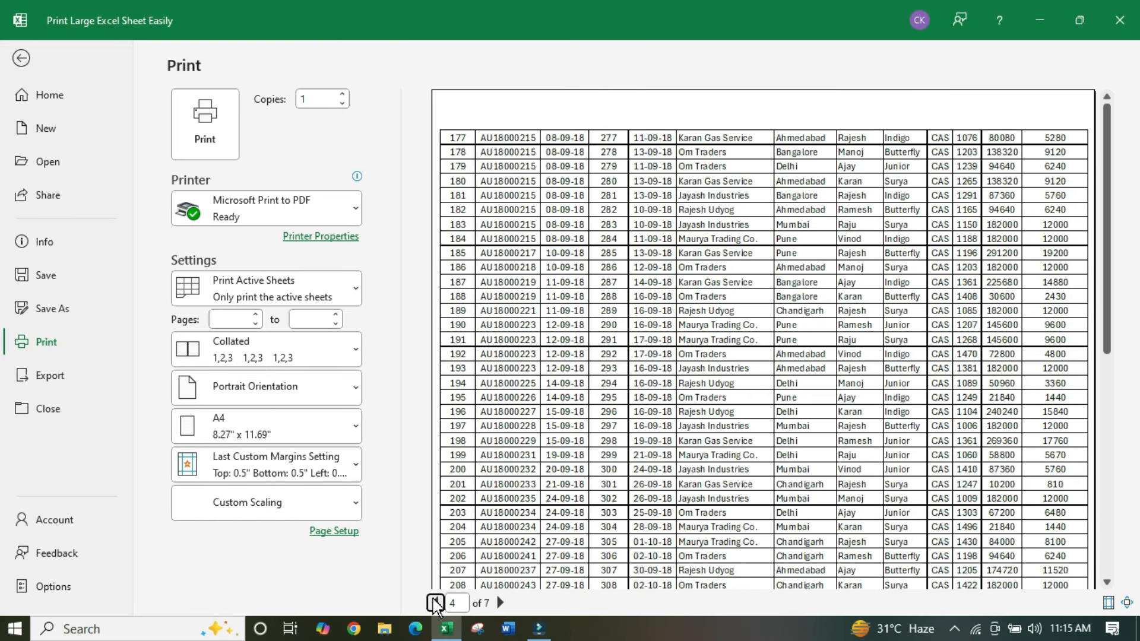
{"action": "left_click", "coordinate": [435, 602]}
{"action": "left_click", "coordinate": [435, 602]}
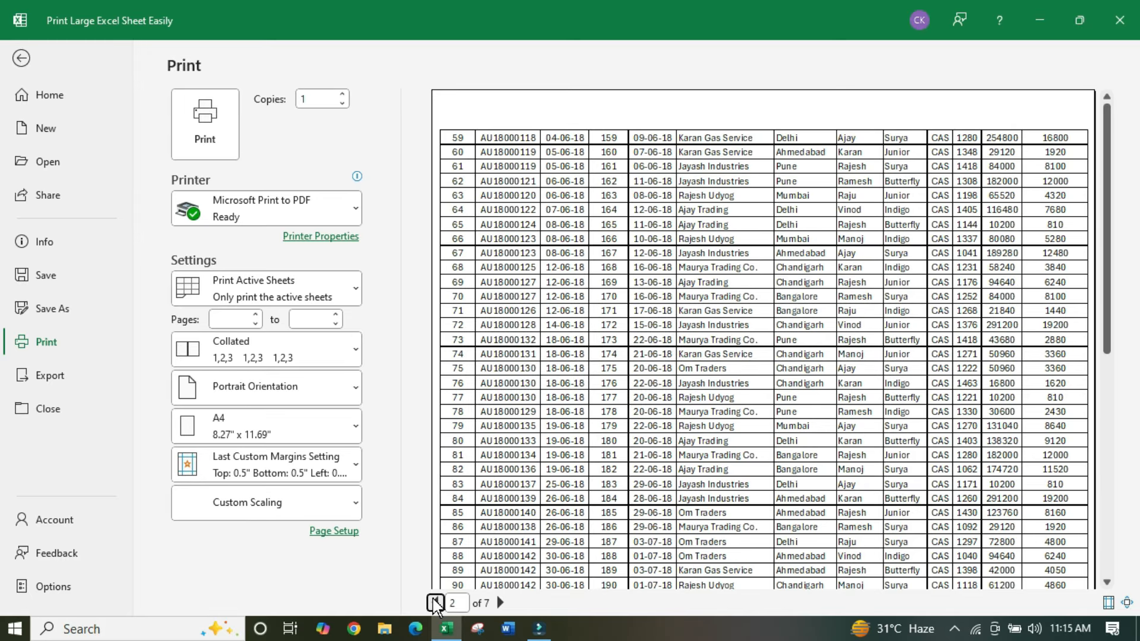
{"action": "left_click", "coordinate": [434, 602]}
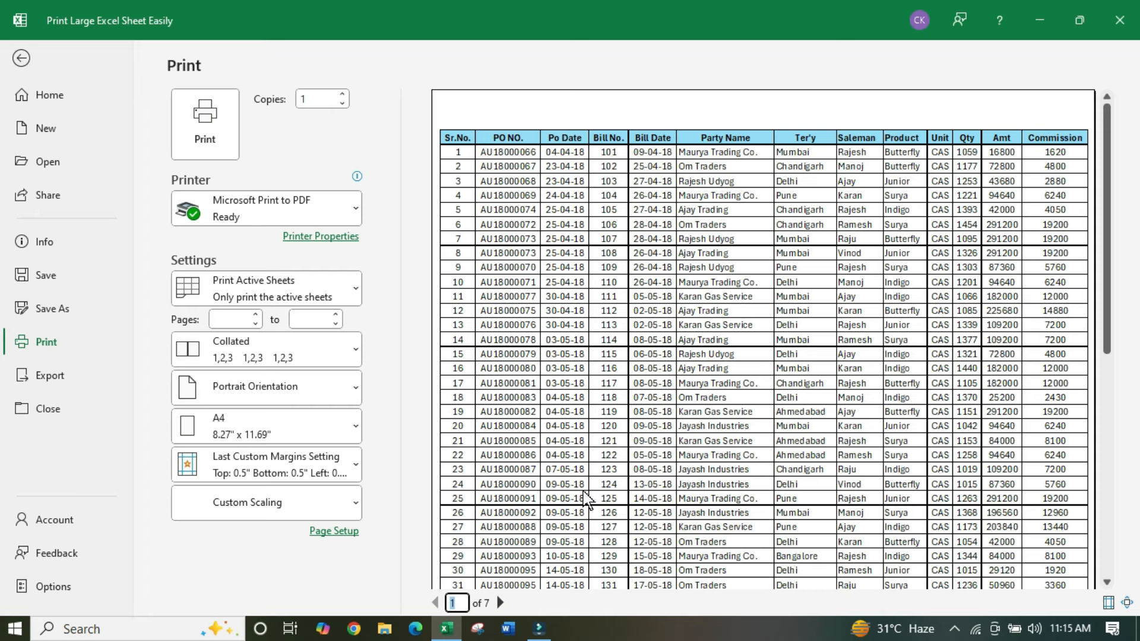
{"action": "left_click", "coordinate": [499, 604]}
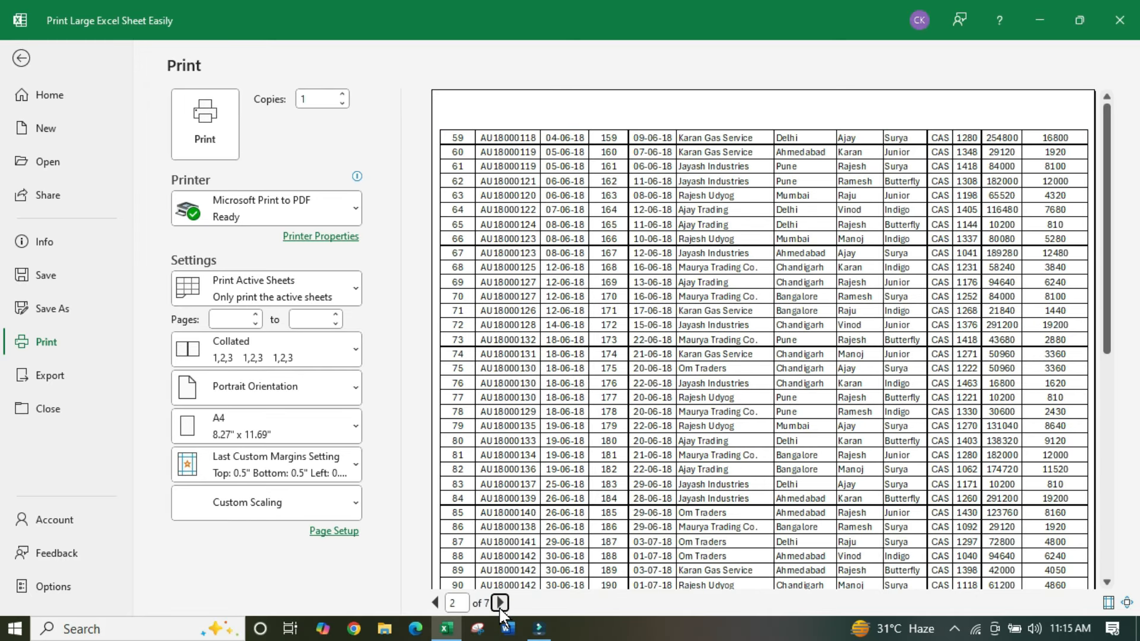
{"action": "left_click", "coordinate": [500, 604]}
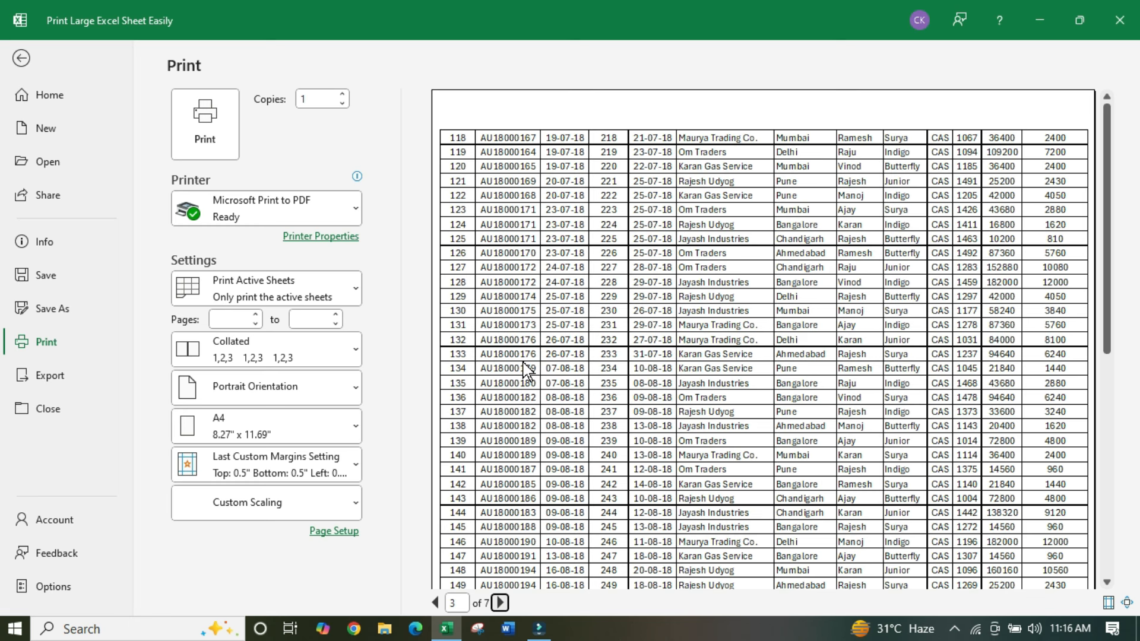
Step: Set row 1 ($1:$1) as the row to repeat at the top of every printed page and open the print preview
{"action": "key", "text": "Escape"}
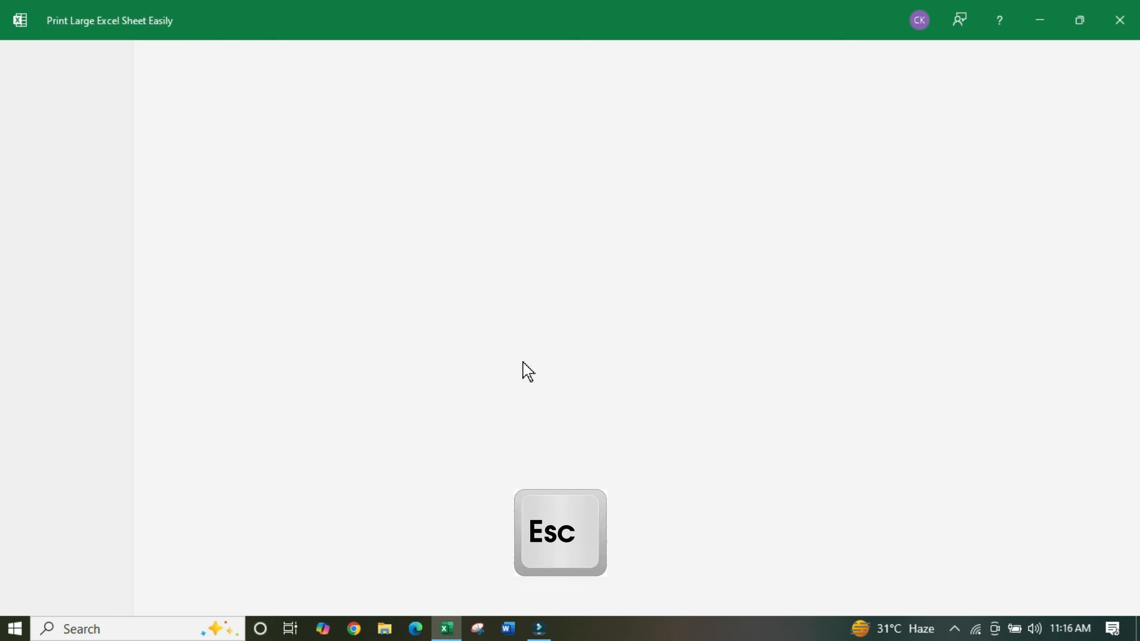
{"action": "left_click", "coordinate": [389, 321]}
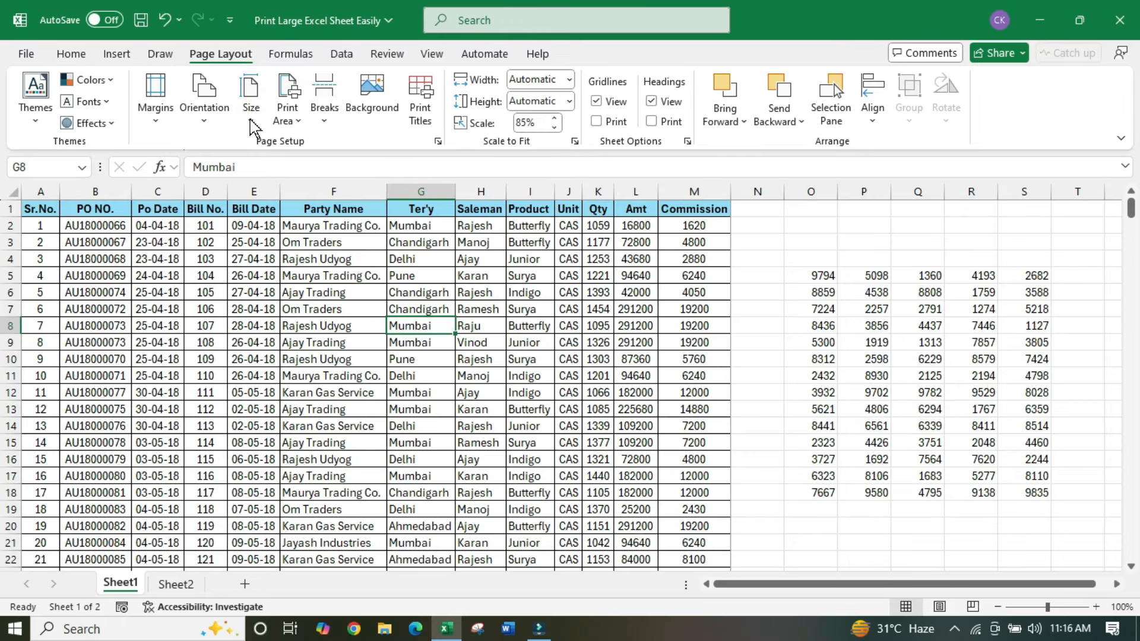
{"action": "left_click", "coordinate": [420, 95]}
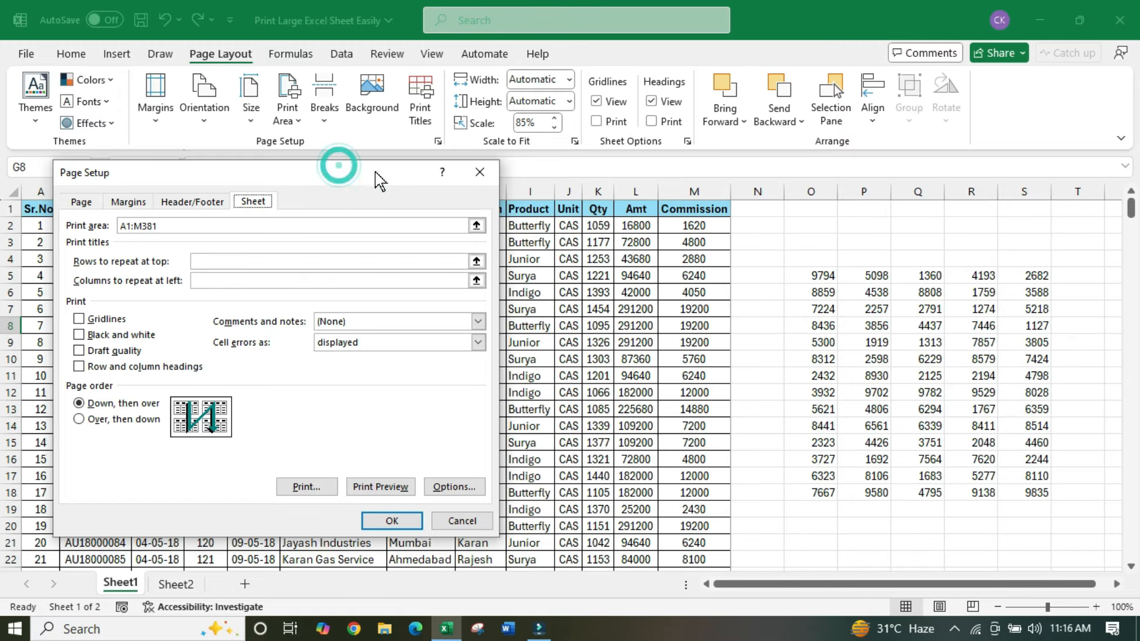
{"action": "left_click_drag", "start_coordinate": [376, 173], "coordinate": [864, 185]}
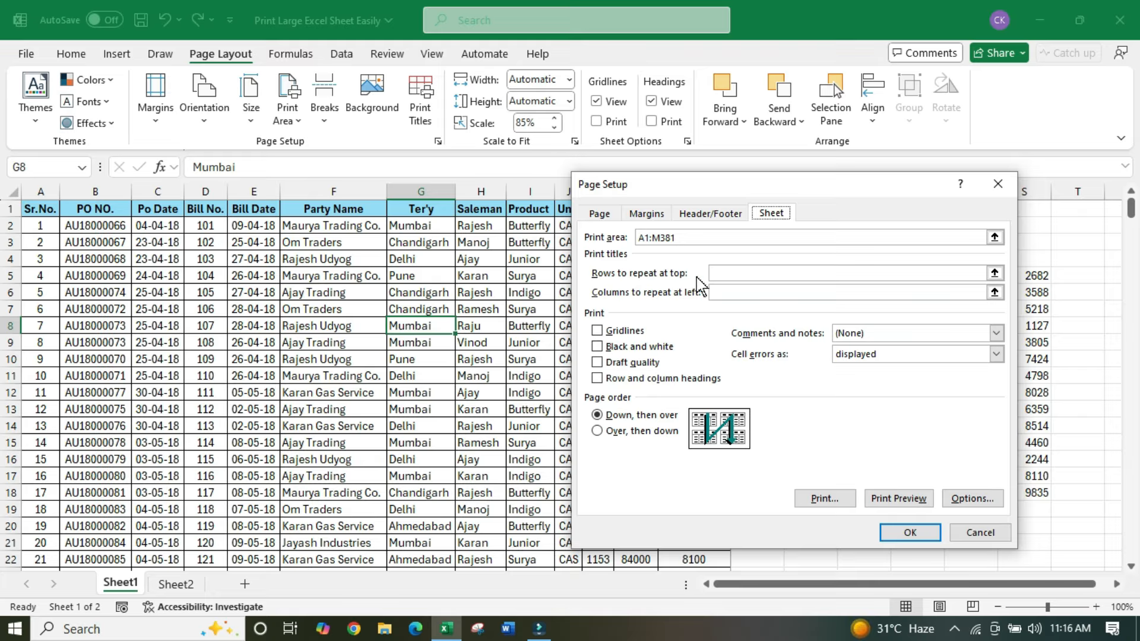
{"action": "left_click", "coordinate": [995, 274]}
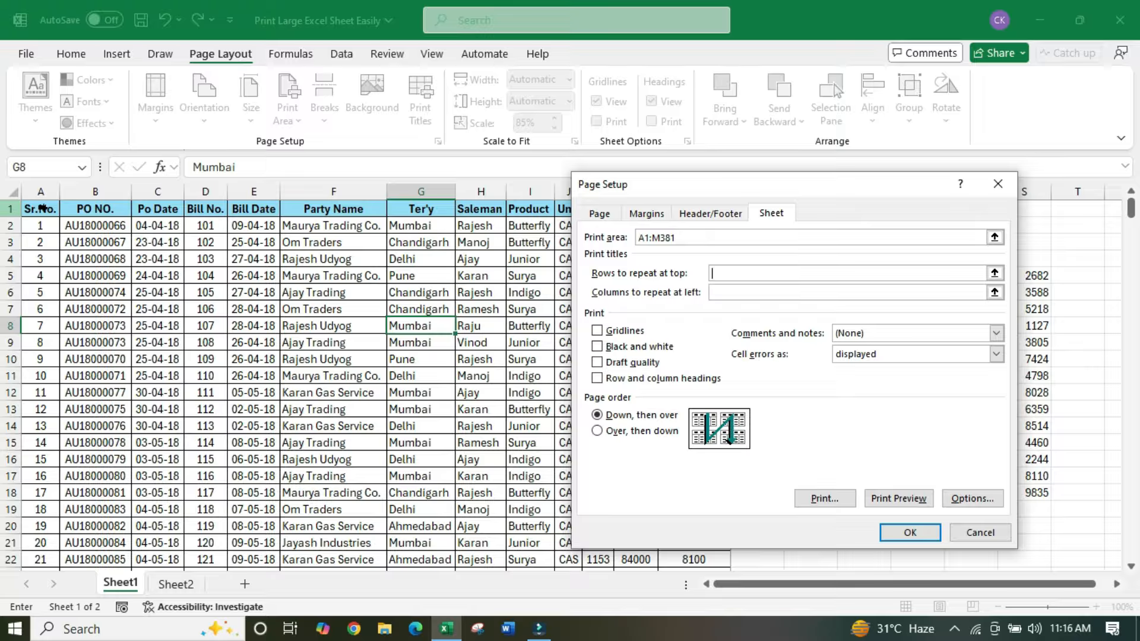
{"action": "left_click", "coordinate": [5, 207]}
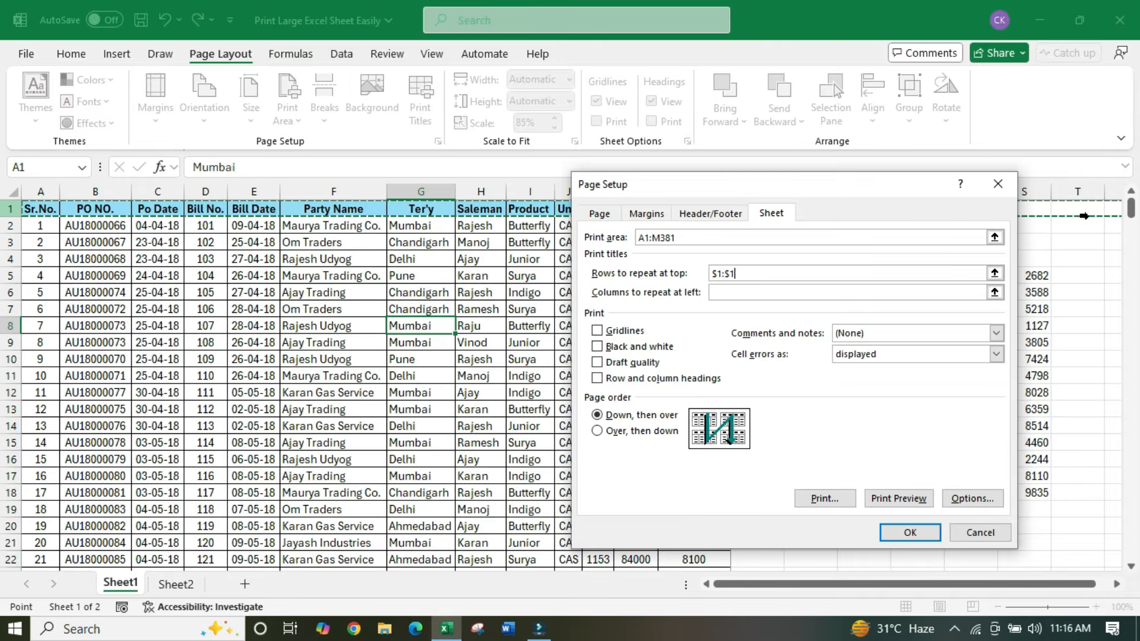
{"action": "left_click", "coordinate": [906, 501]}
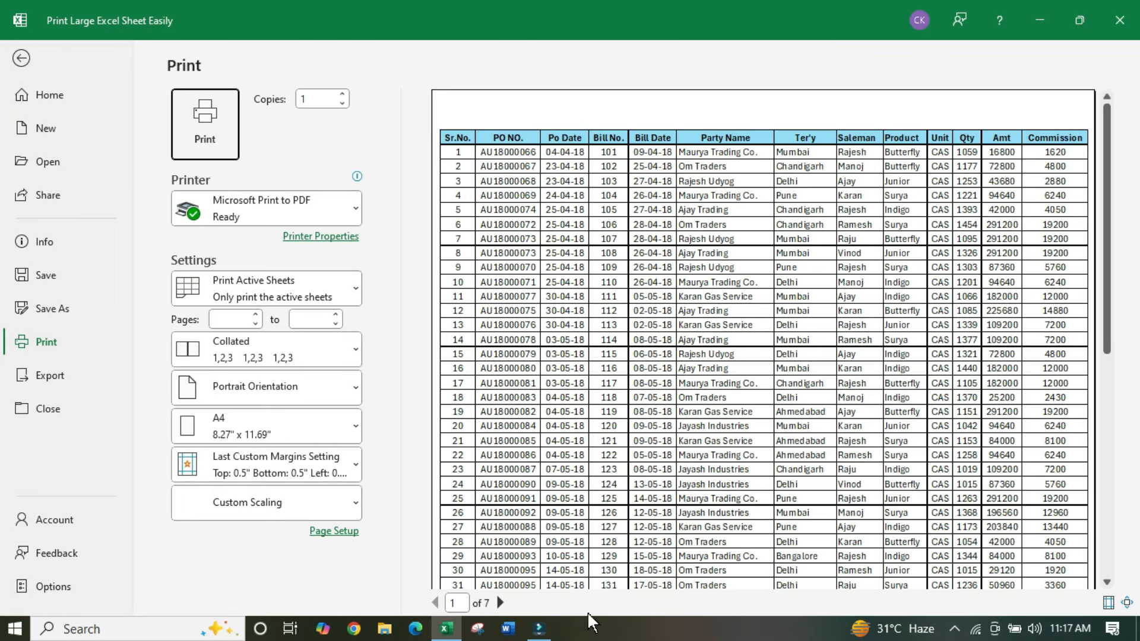
Step: Check the print preview from page 1 through page 7 for the repeated header row
{"action": "left_click", "coordinate": [500, 604]}
{"action": "left_click", "coordinate": [498, 604]}
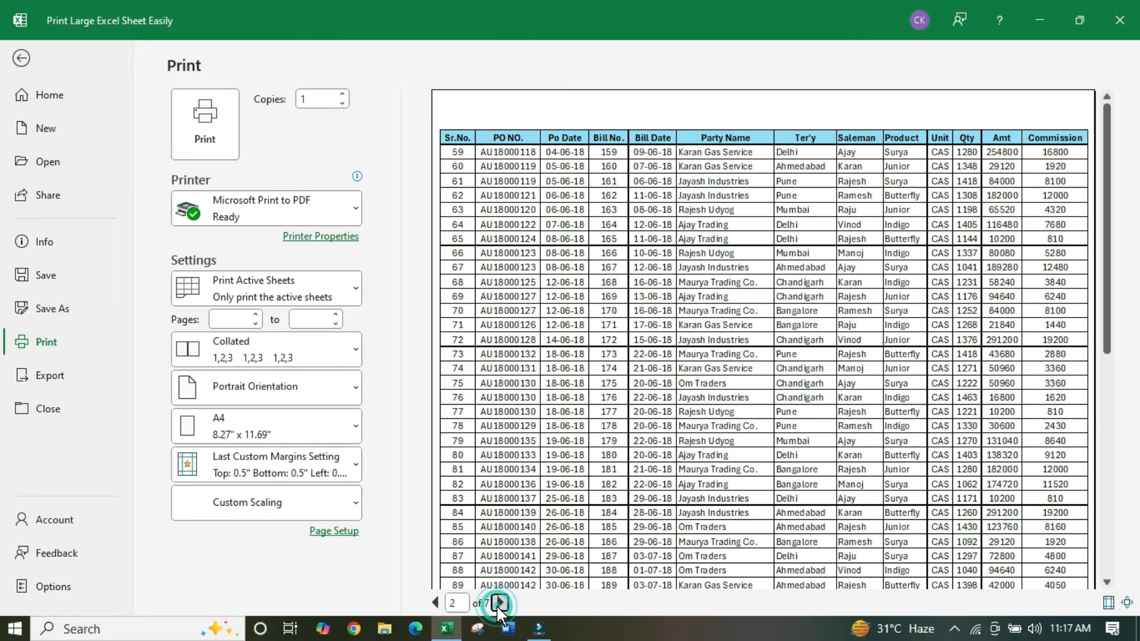
{"action": "left_click", "coordinate": [499, 603]}
{"action": "left_click", "coordinate": [500, 603]}
{"action": "left_click", "coordinate": [500, 603]}
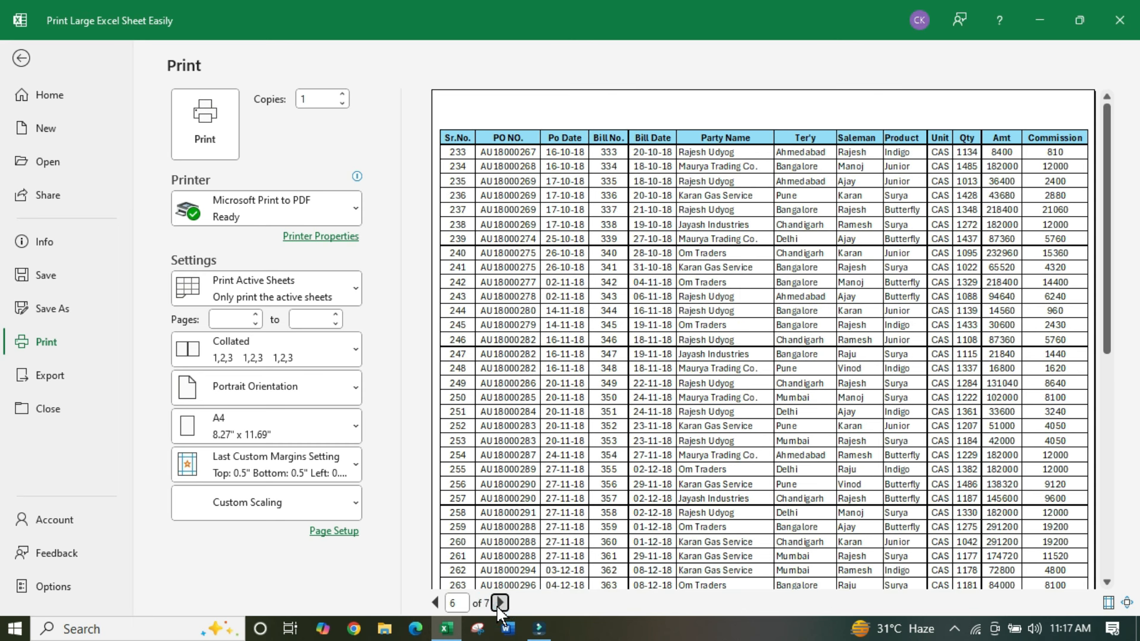
{"action": "left_click", "coordinate": [500, 603]}
{"action": "left_click", "coordinate": [500, 603]}
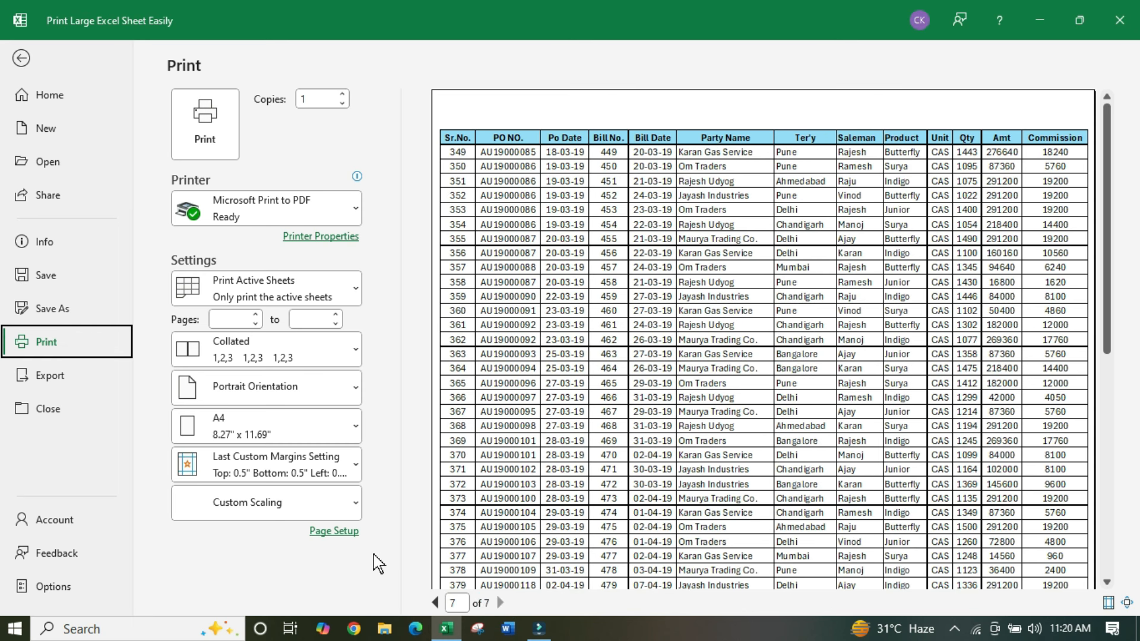
Step: Change the print scaling to fit 1 page wide by 1 page tall and apply it
{"action": "left_click", "coordinate": [334, 532]}
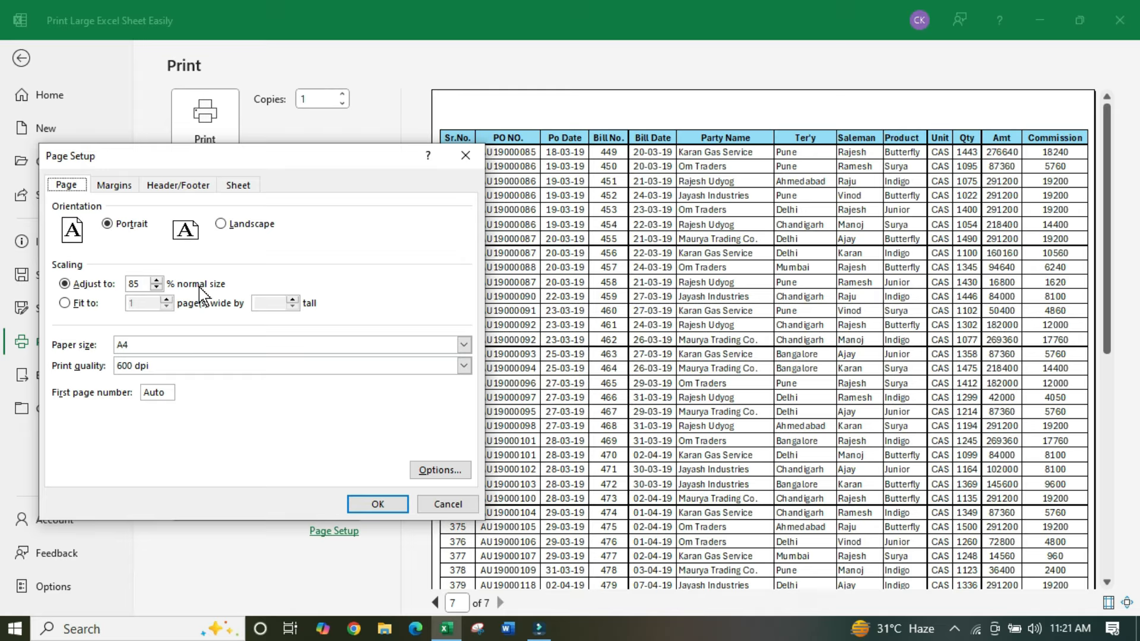
{"action": "left_click", "coordinate": [65, 304]}
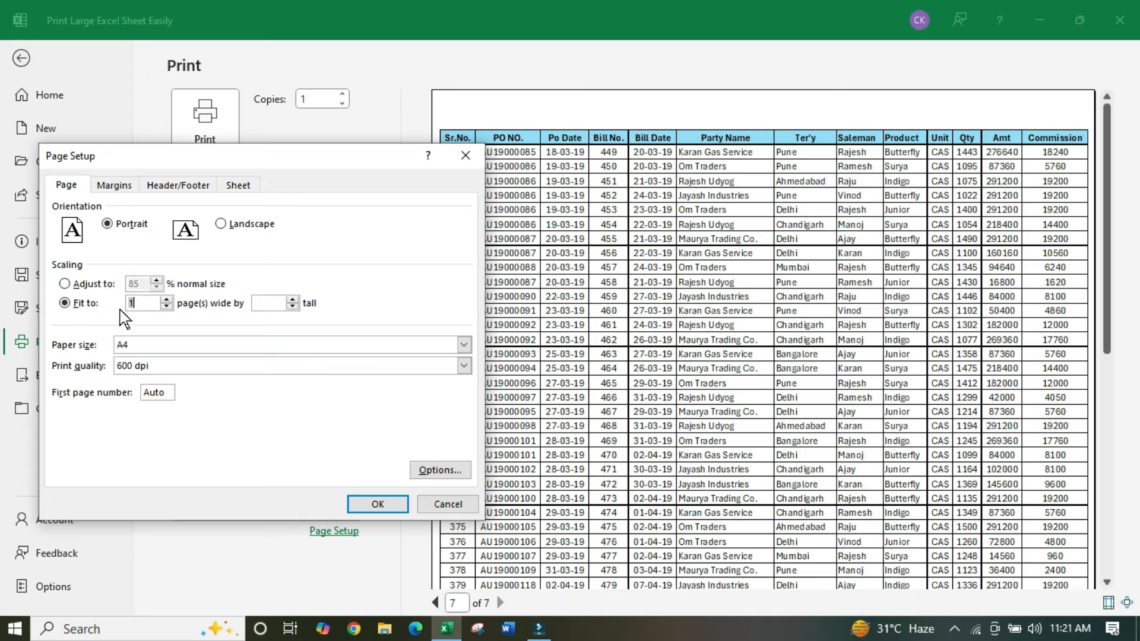
{"action": "left_click", "coordinate": [265, 302]}
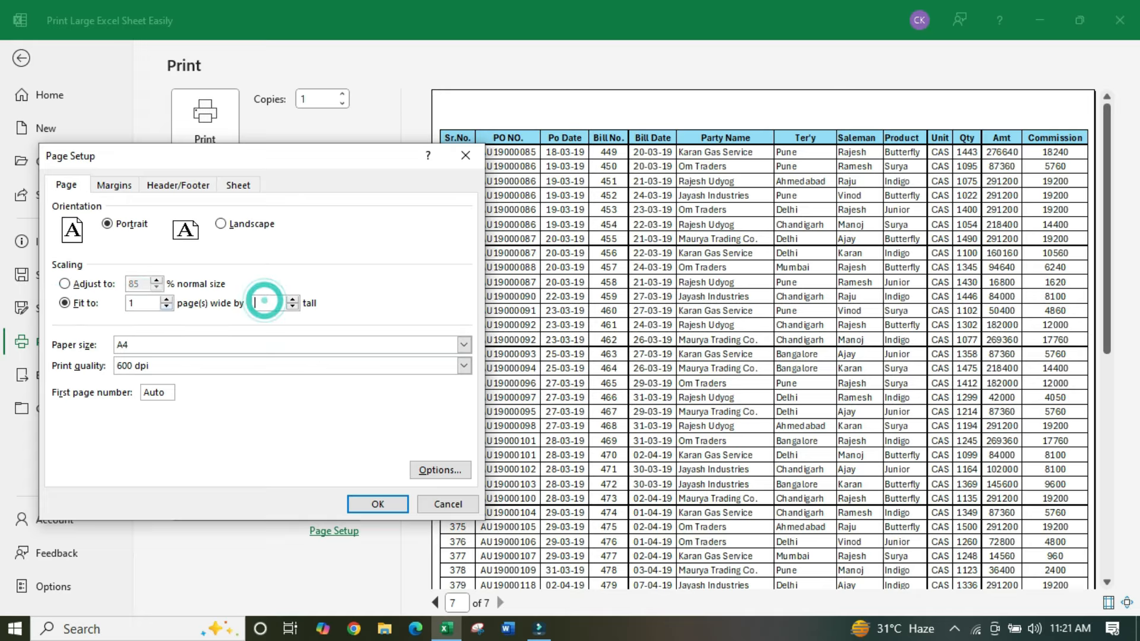
{"action": "type", "text": "1"}
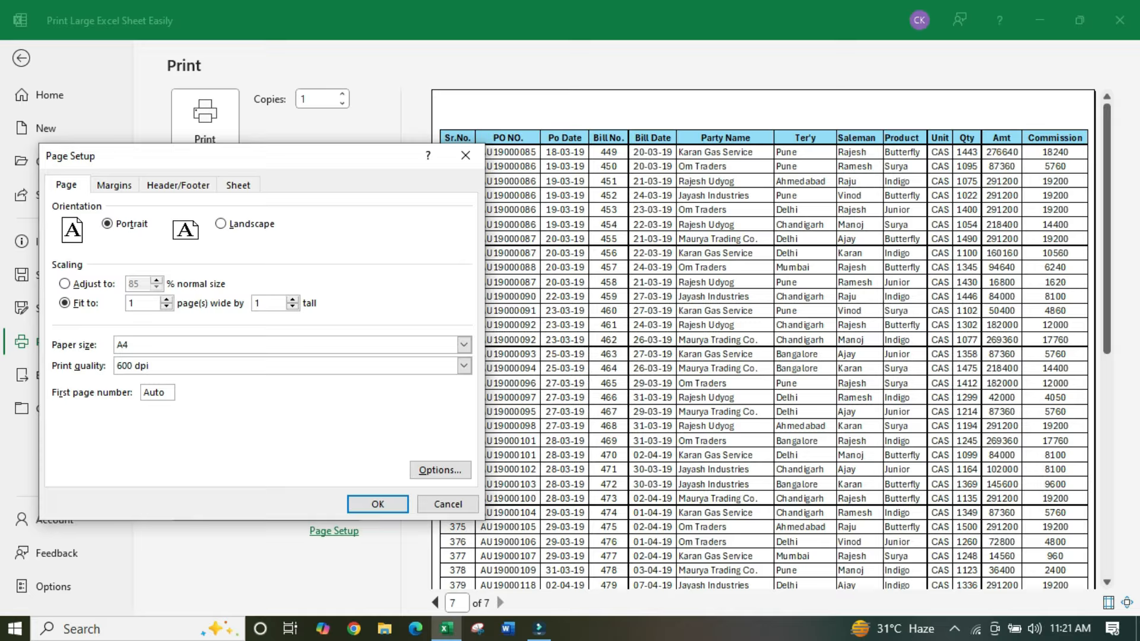
{"action": "left_click", "coordinate": [378, 504]}
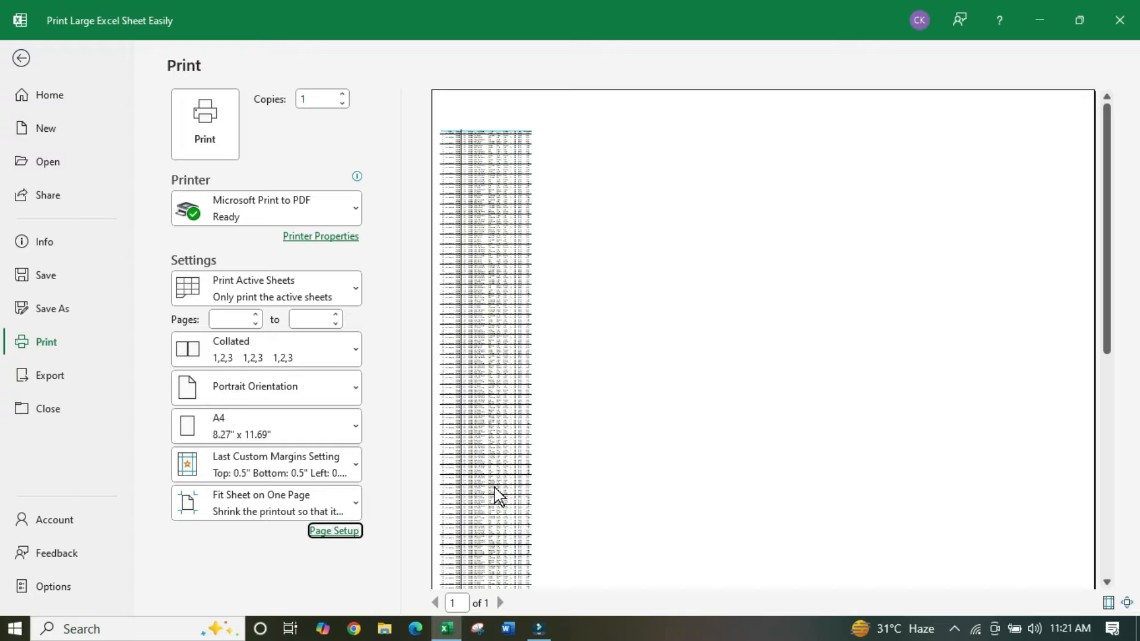
Step: Clear the pages-tall value in the Fit to scaling, keeping it at 1 page wide
{"action": "left_click", "coordinate": [336, 532]}
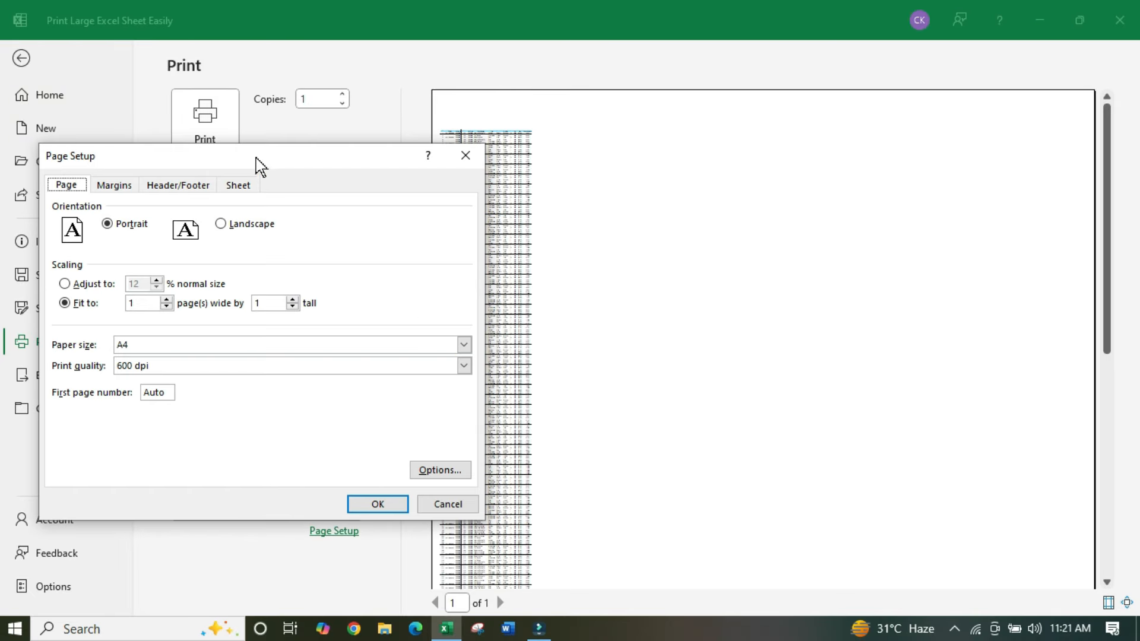
{"action": "left_click", "coordinate": [135, 303]}
{"action": "double_click", "coordinate": [266, 304]}
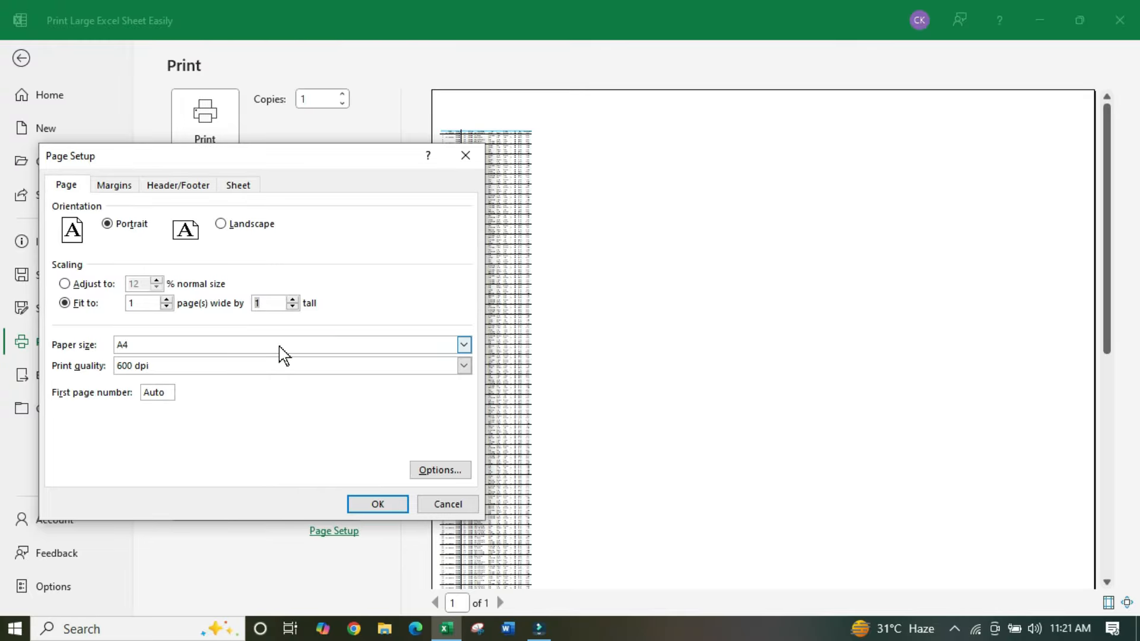
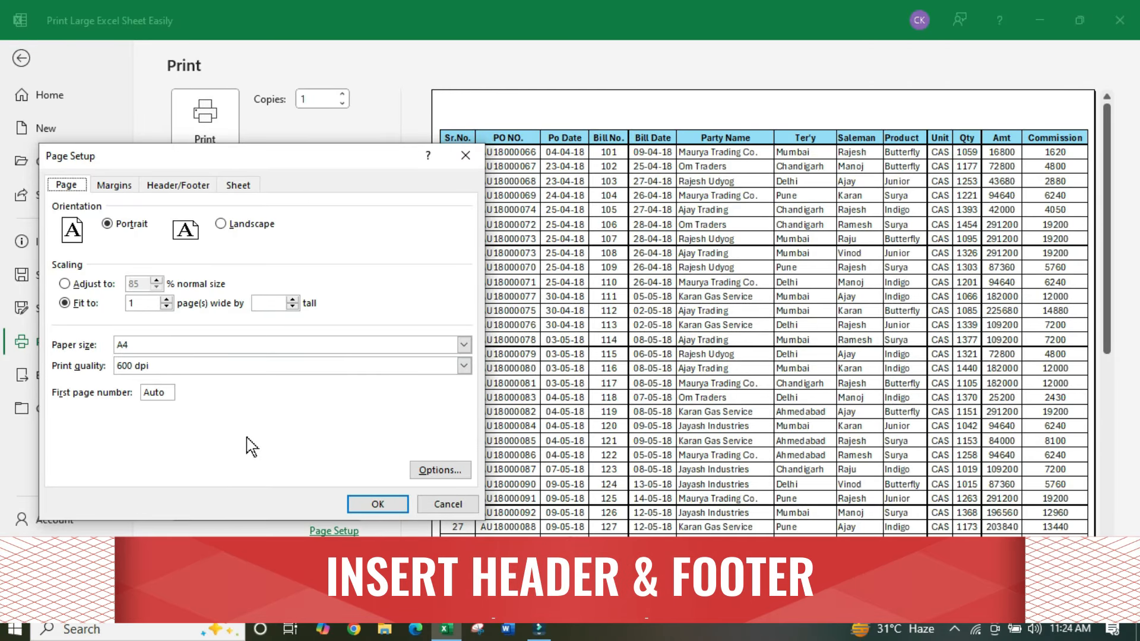
Step: Review the preset header and footer choices in the page setup, leaving both set to (none)
{"action": "left_click", "coordinate": [169, 186]}
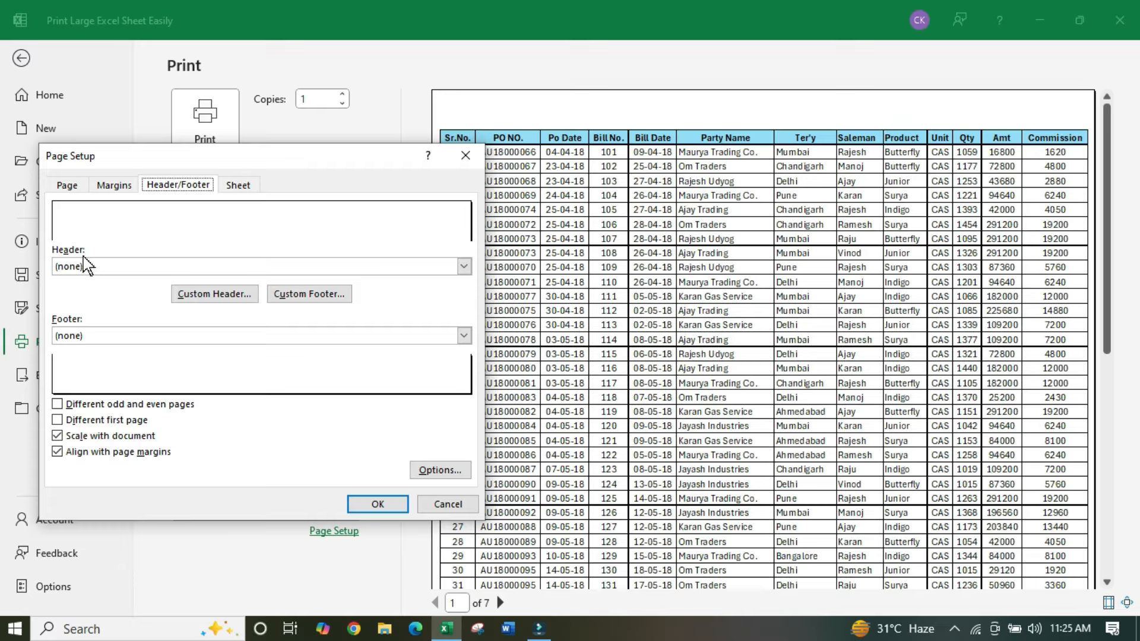
{"action": "left_click", "coordinate": [113, 268]}
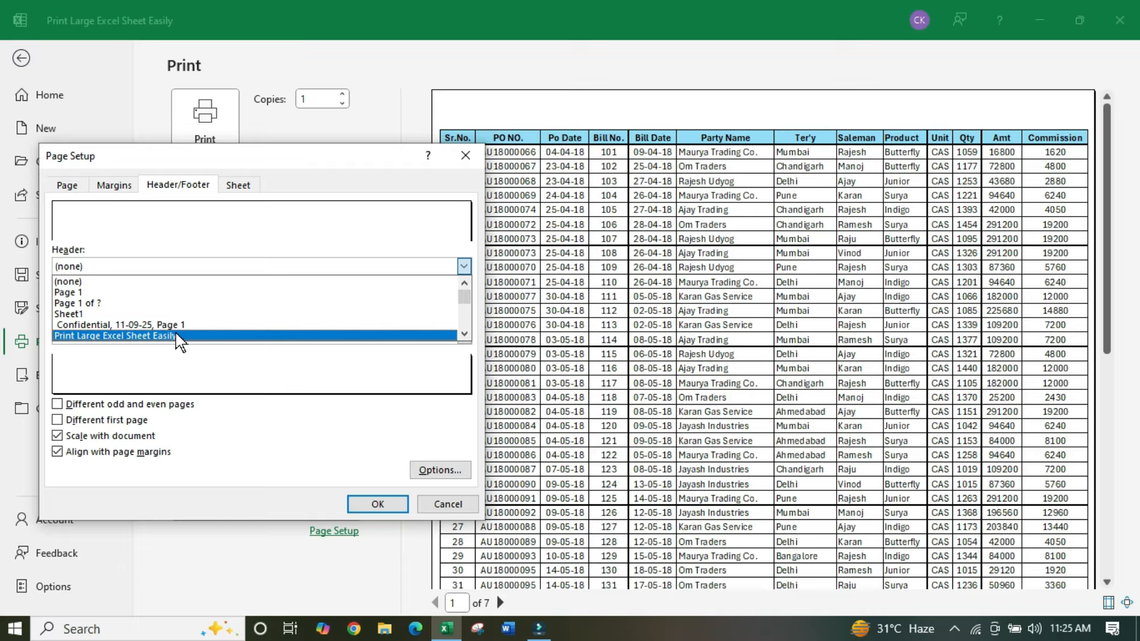
{"action": "left_click", "coordinate": [89, 261]}
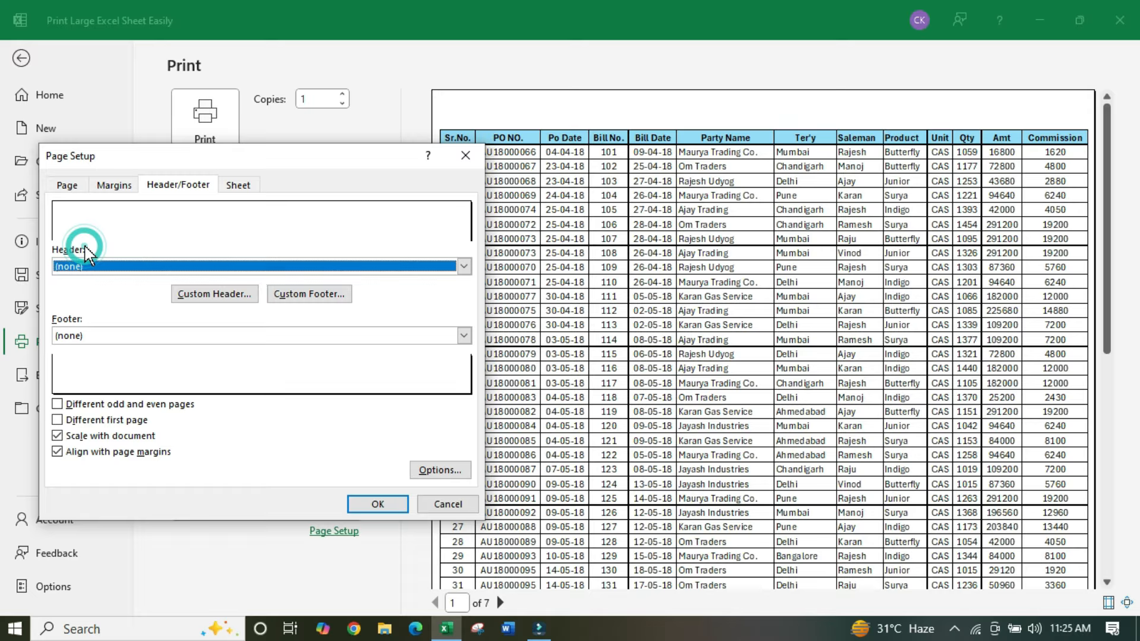
{"action": "left_click", "coordinate": [85, 337]}
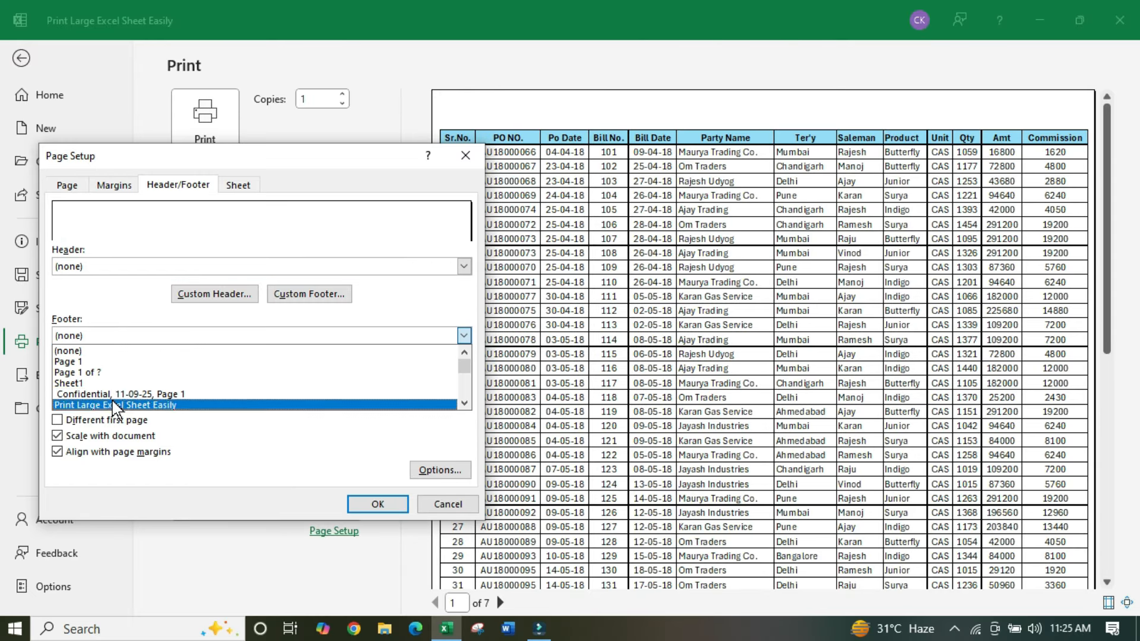
{"action": "left_click", "coordinate": [116, 283]}
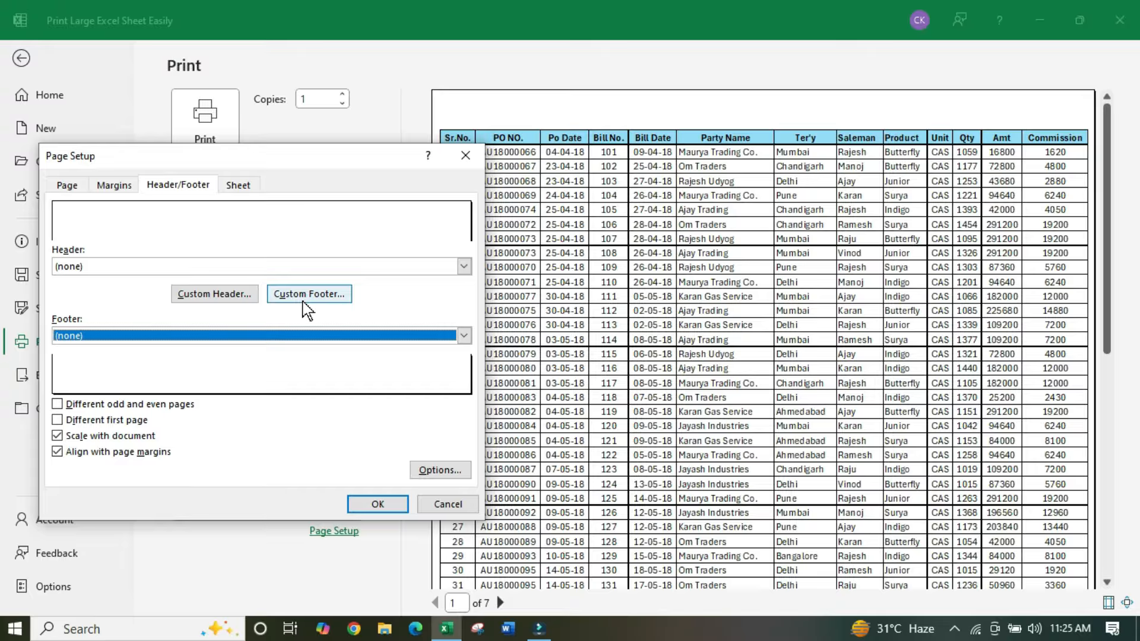
Step: Create a custom header with the person's name in the left section and the date code in the center section
{"action": "left_click", "coordinate": [218, 295]}
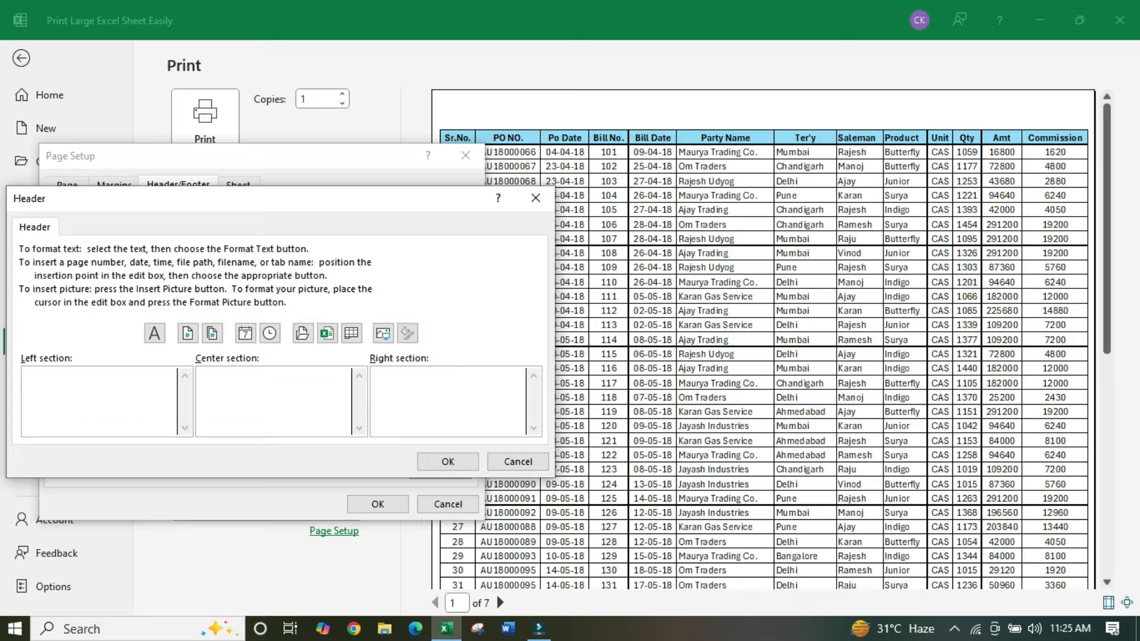
{"action": "type", "text": "Chandan"}
{"action": "left_click", "coordinate": [242, 382]}
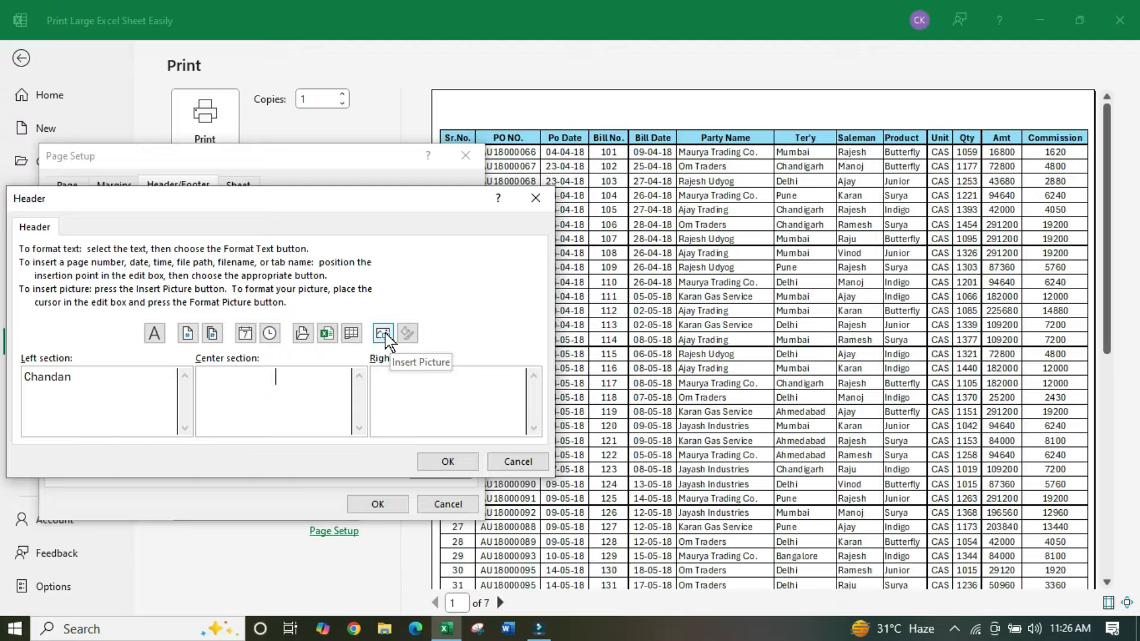
{"action": "left_click", "coordinate": [245, 334]}
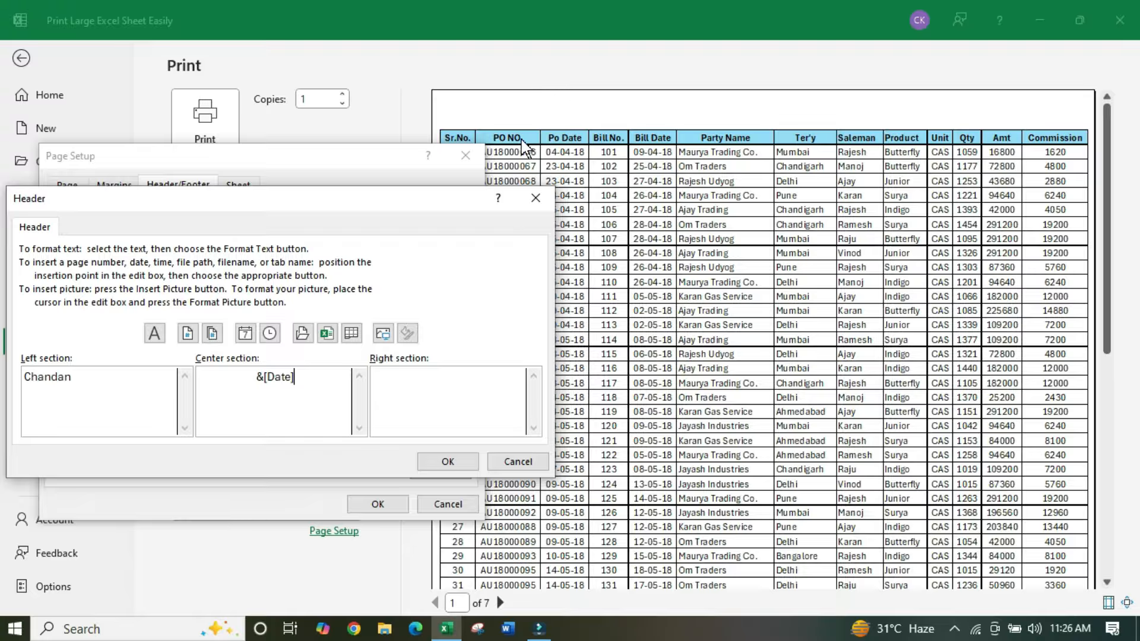
Step: Set the font of the name in the custom header's left section to Abadi
{"action": "left_click_drag", "start_coordinate": [99, 377], "coordinate": [23, 378]}
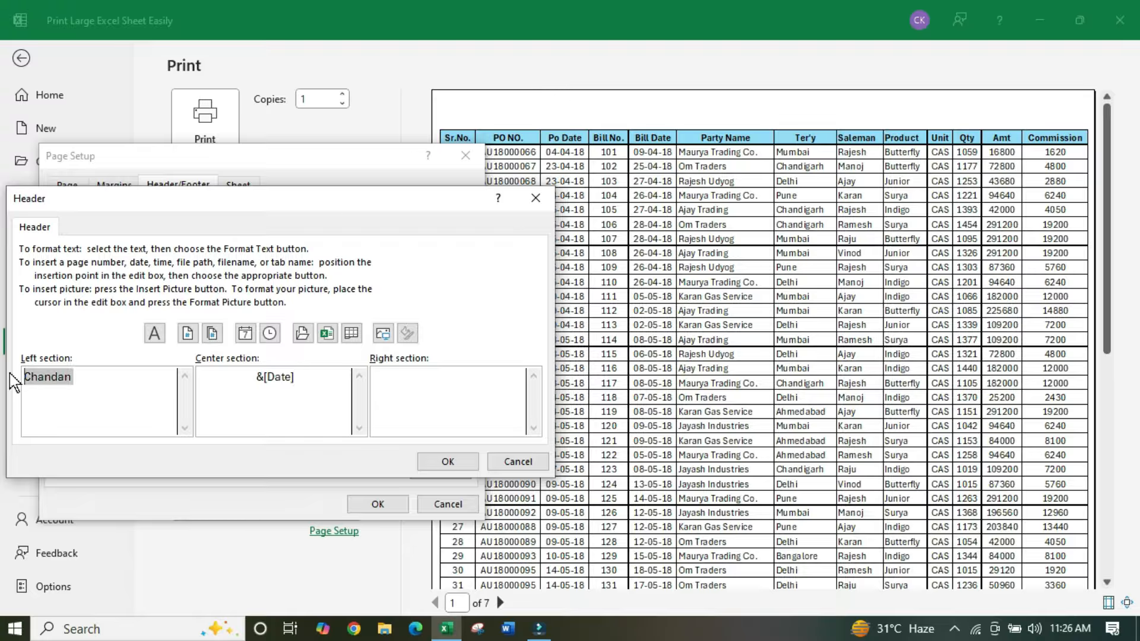
{"action": "left_click", "coordinate": [102, 382]}
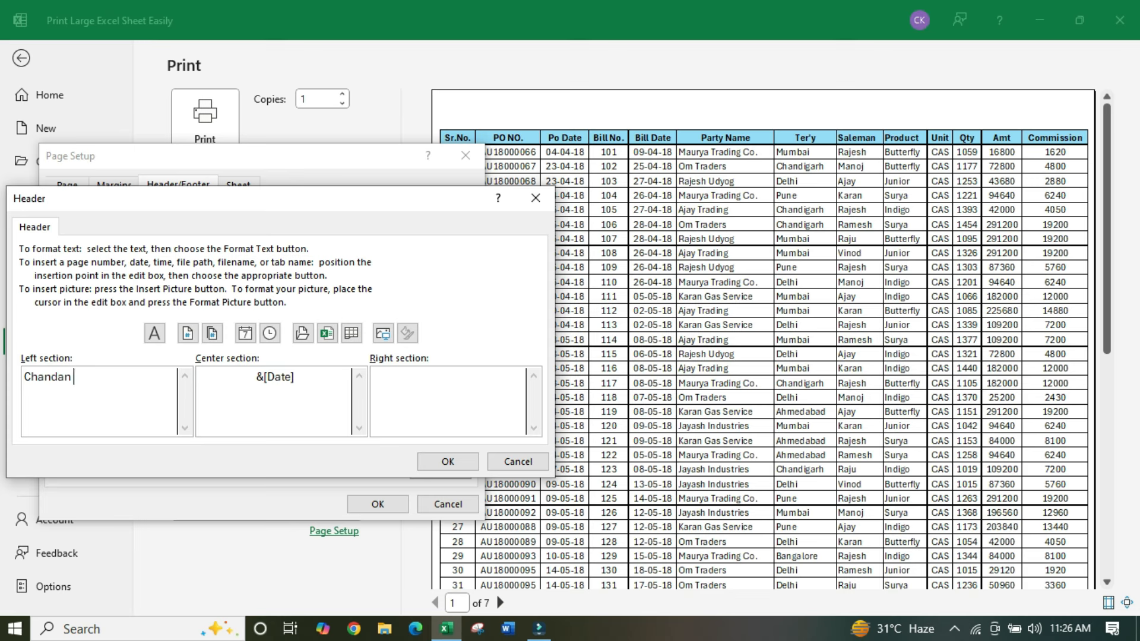
{"action": "left_click_drag", "start_coordinate": [101, 377], "coordinate": [24, 377]}
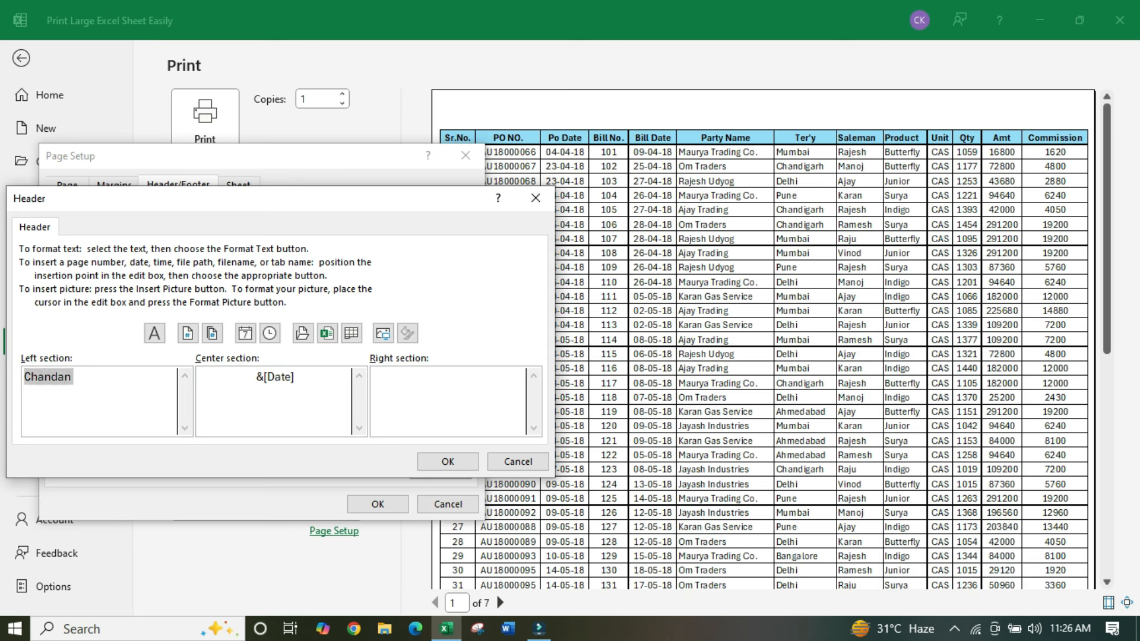
{"action": "left_click", "coordinate": [158, 336]}
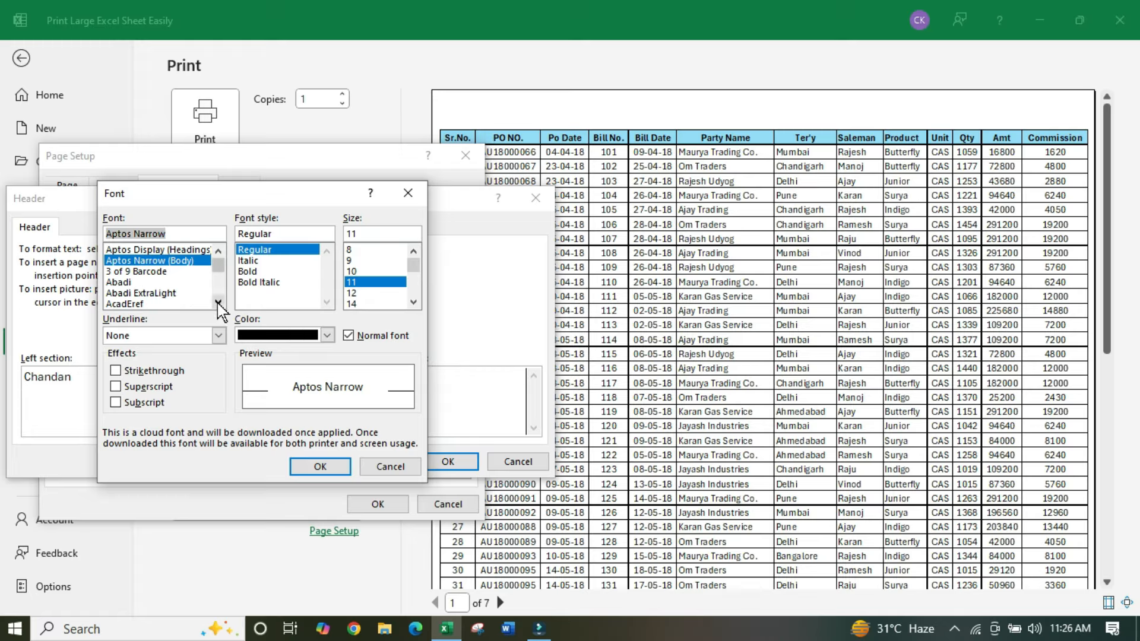
{"action": "left_click", "coordinate": [218, 303]}
{"action": "left_click", "coordinate": [218, 302]}
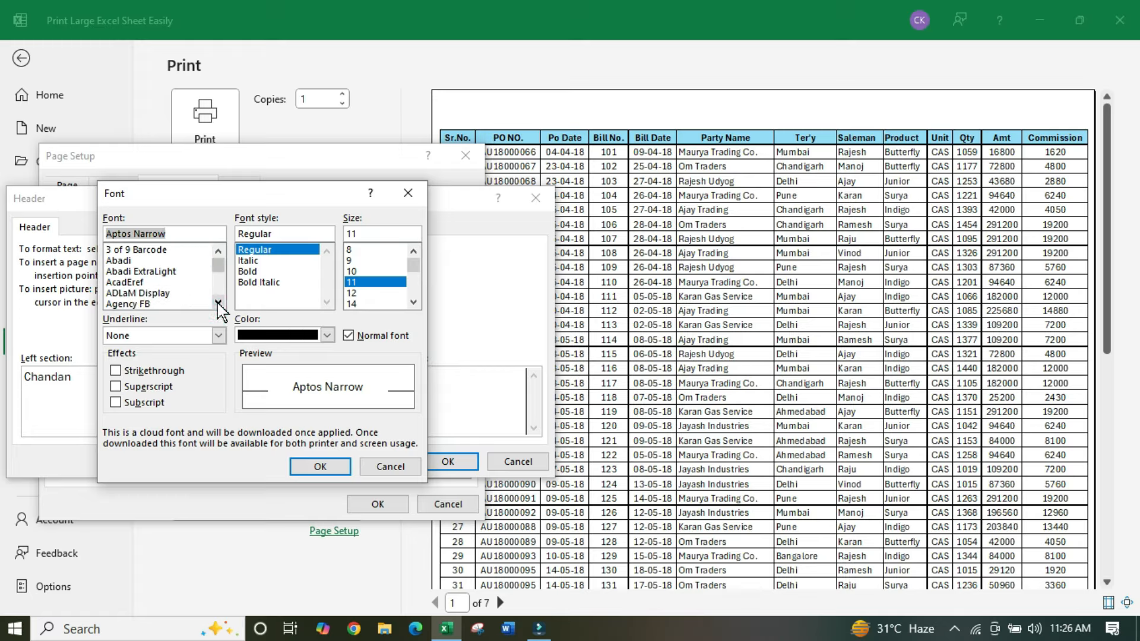
{"action": "left_click", "coordinate": [219, 251]}
{"action": "left_click", "coordinate": [151, 272]}
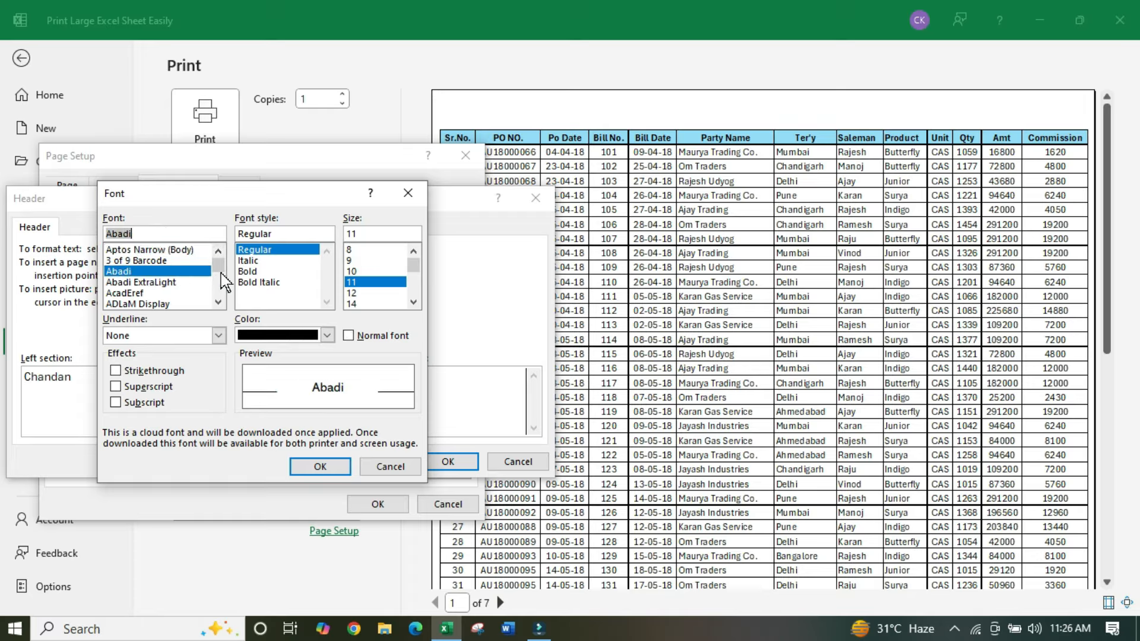
Step: Format the name in the header's left section as Bold, size 12, in red, and apply the font settings
{"action": "left_click", "coordinate": [247, 272]}
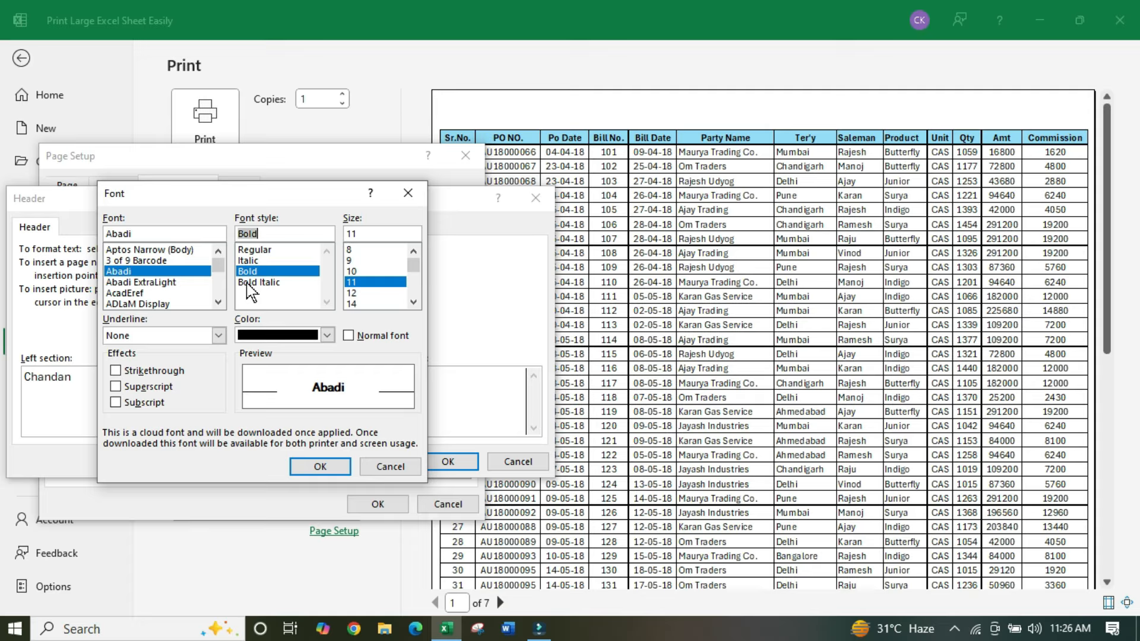
{"action": "left_click", "coordinate": [246, 261]}
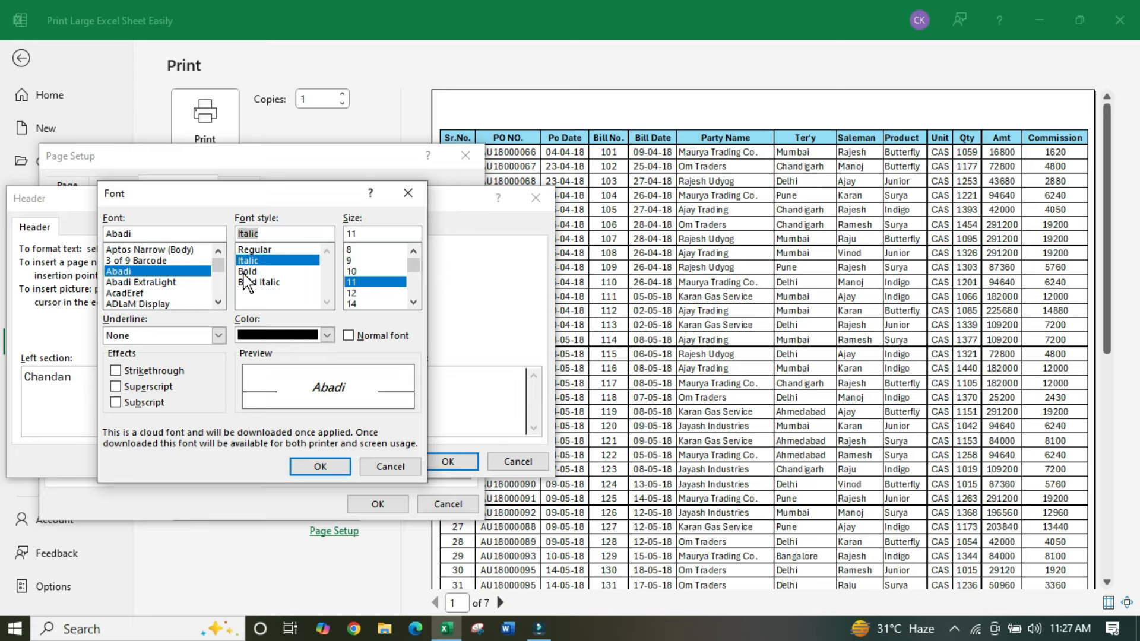
{"action": "left_click", "coordinate": [260, 250]}
{"action": "left_click", "coordinate": [254, 273]}
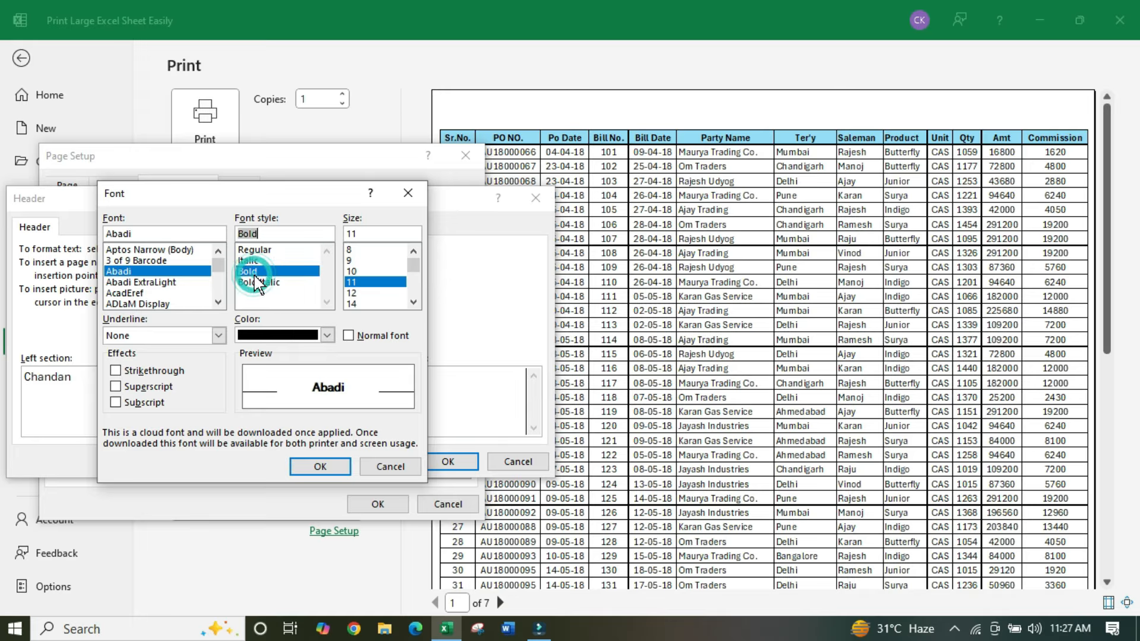
{"action": "left_click", "coordinate": [414, 303]}
{"action": "left_click", "coordinate": [356, 283]}
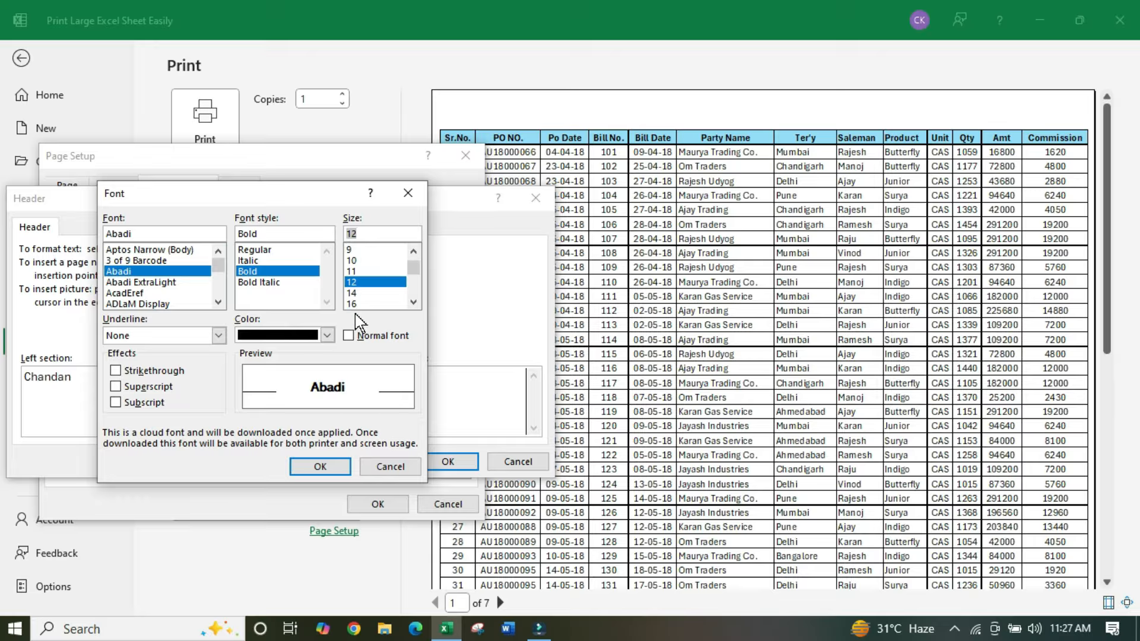
{"action": "left_click", "coordinate": [327, 335]}
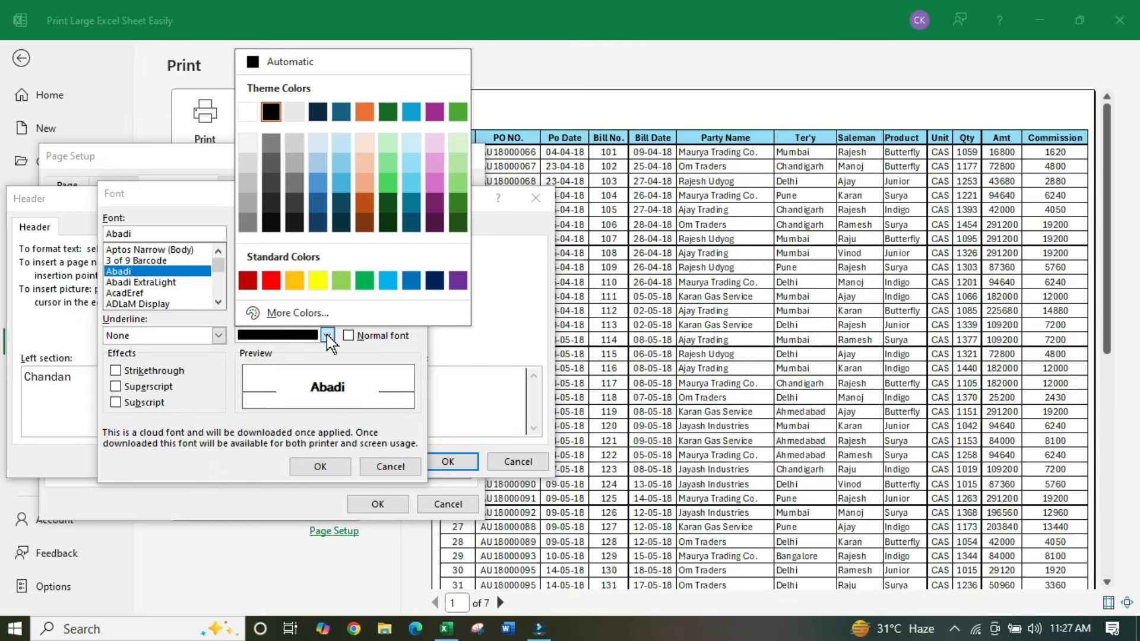
{"action": "left_click", "coordinate": [264, 278]}
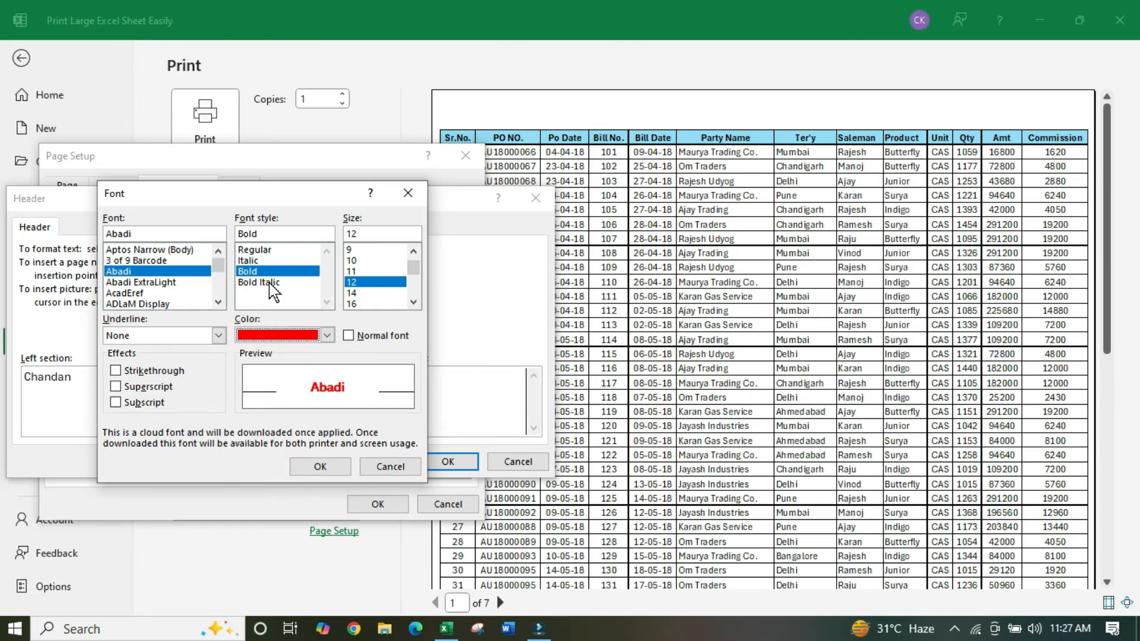
{"action": "left_click", "coordinate": [328, 473]}
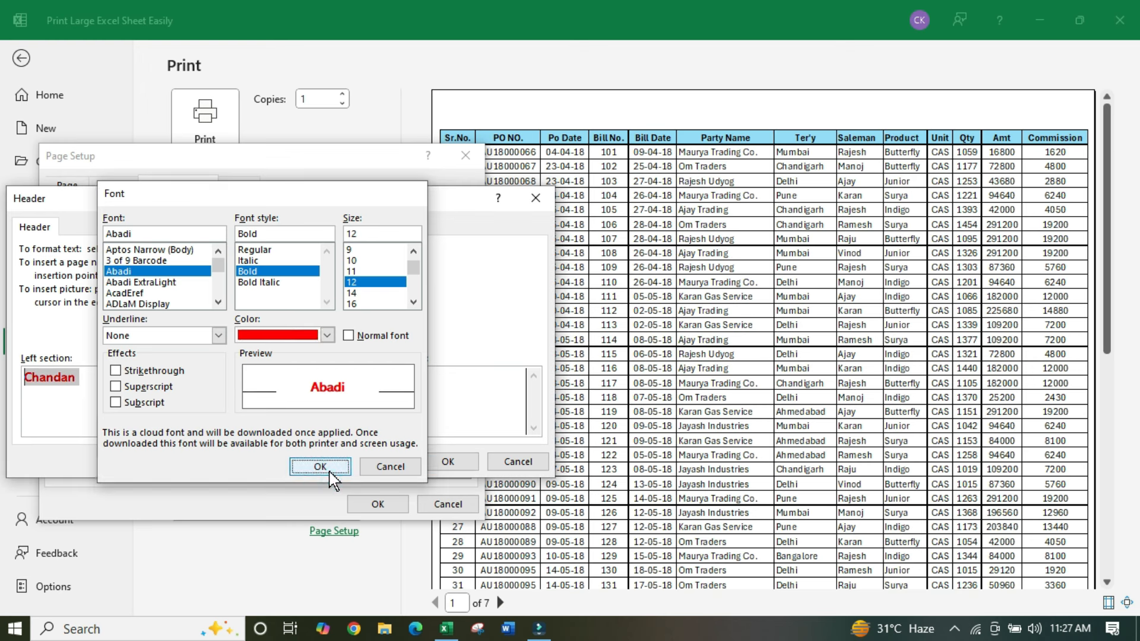
Step: Accept the custom header, leaving its right section empty
{"action": "left_click", "coordinate": [128, 375]}
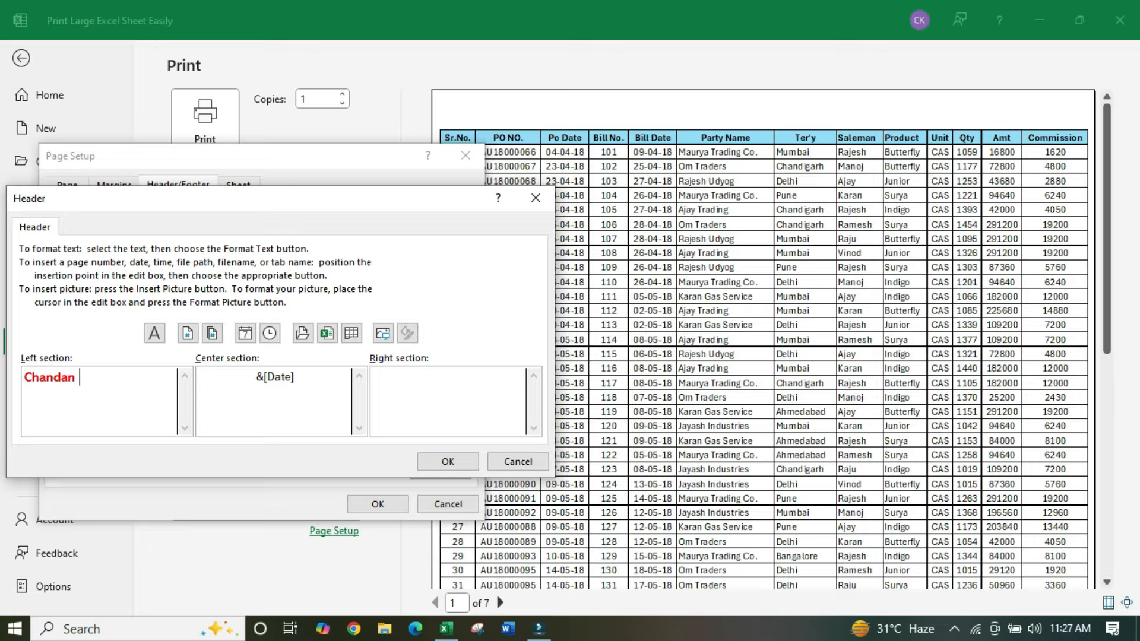
{"action": "left_click", "coordinate": [419, 376]}
{"action": "left_click", "coordinate": [384, 334]}
{"action": "left_click", "coordinate": [448, 463]}
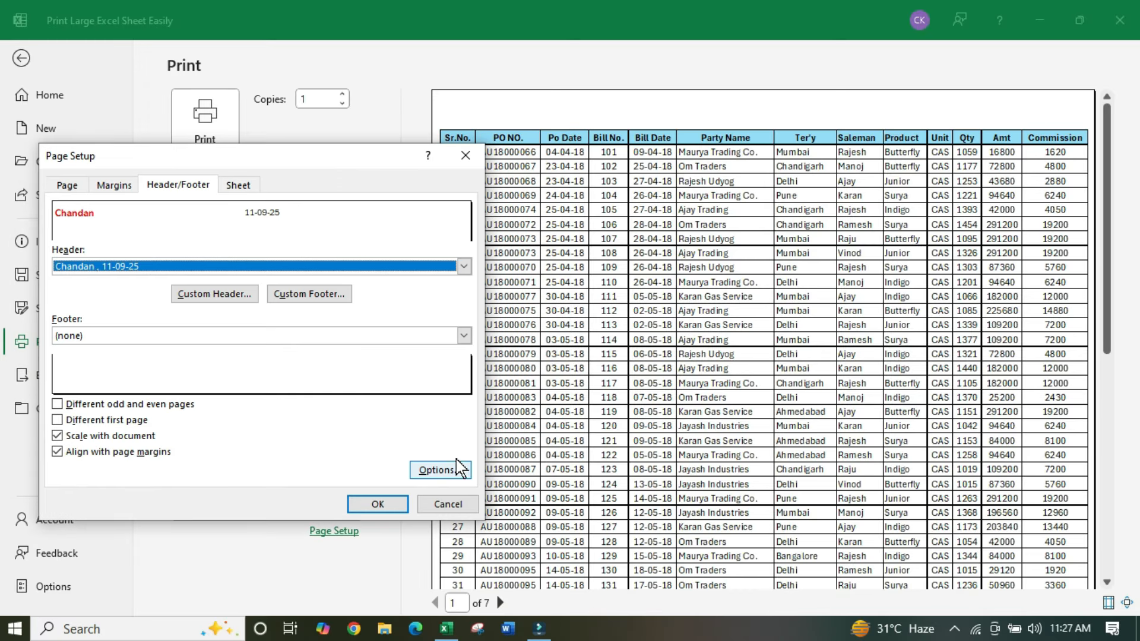
Step: Create a custom footer with the MLS Logo picture file in the center section, apply the page setup and return to the worksheet
{"action": "left_click", "coordinate": [305, 300]}
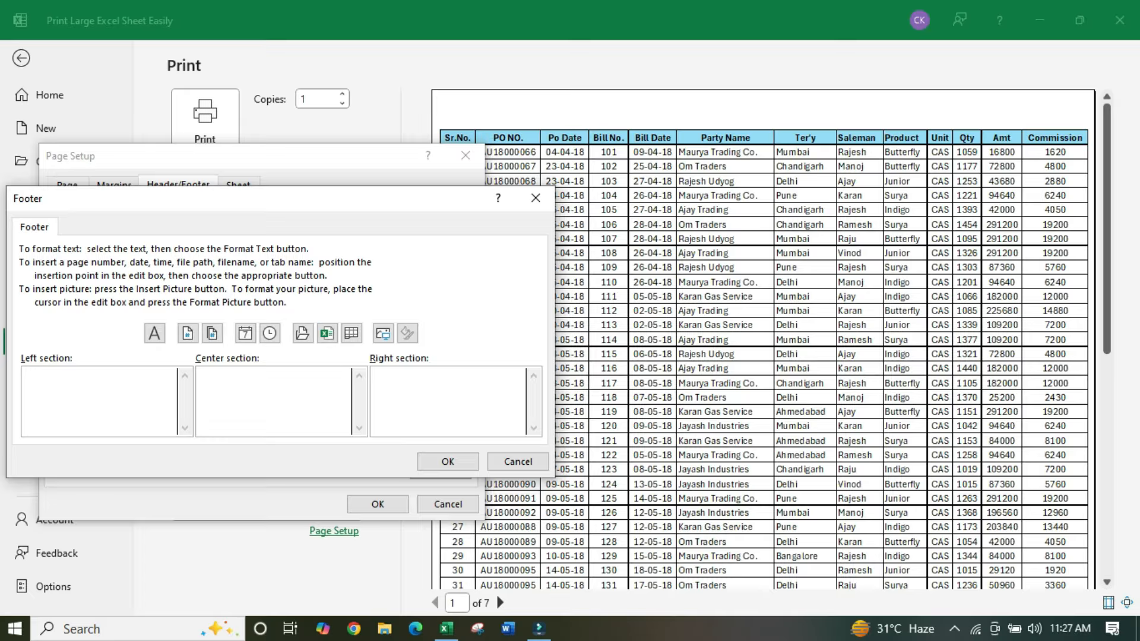
{"action": "key", "text": "Tab"}
{"action": "key", "text": "Tab"}
{"action": "left_click", "coordinate": [252, 382]}
{"action": "left_click", "coordinate": [383, 334]}
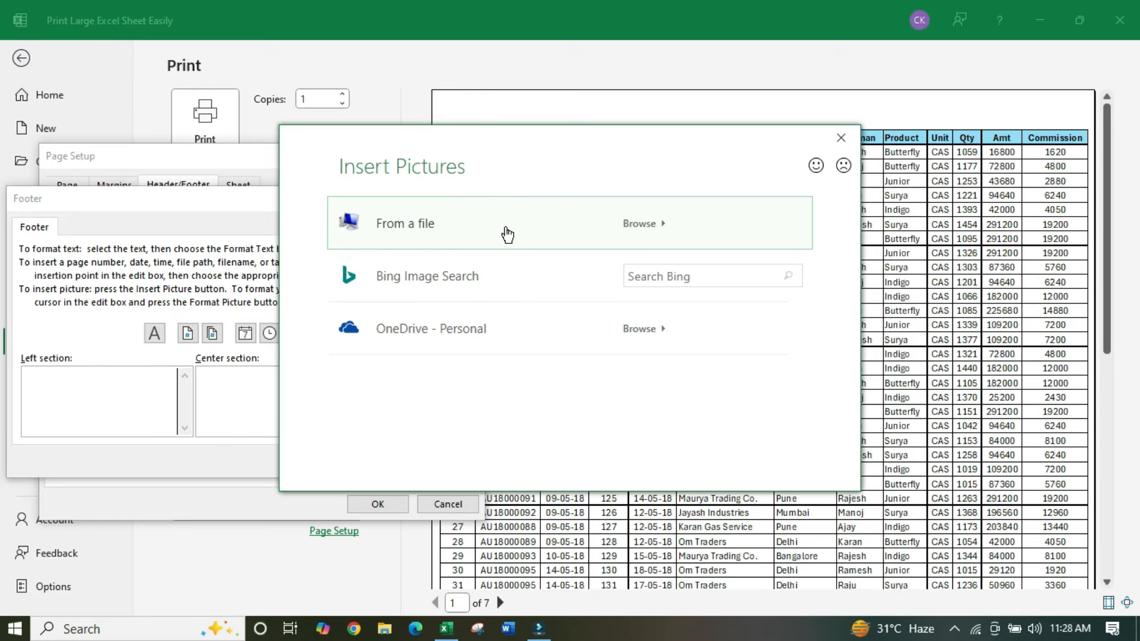
{"action": "left_click", "coordinate": [469, 228]}
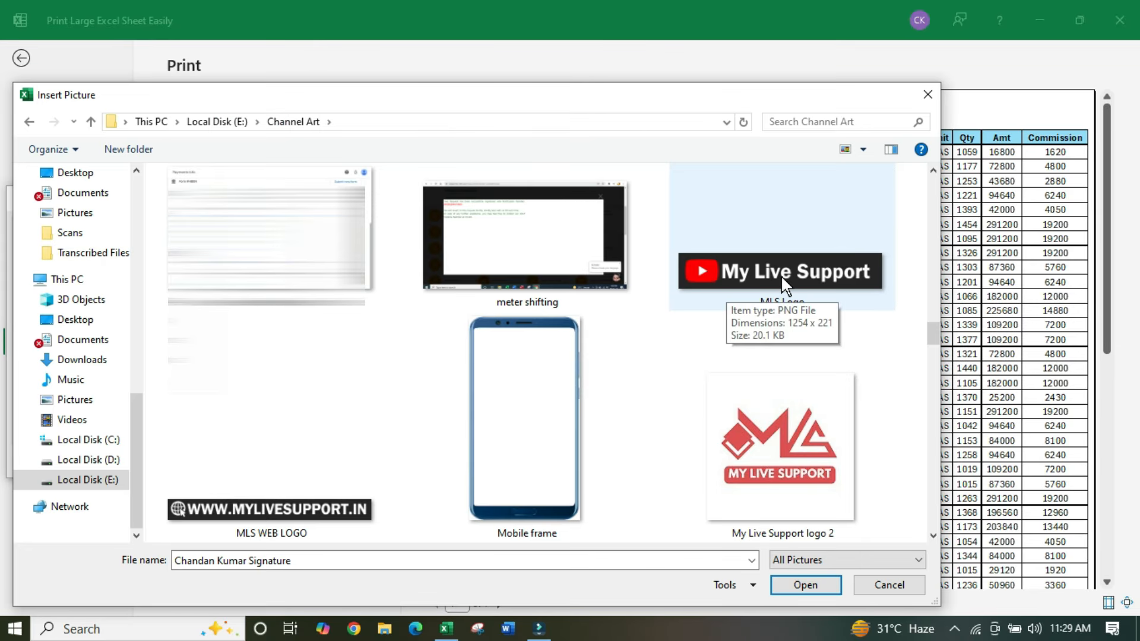
{"action": "double_click", "coordinate": [781, 277]}
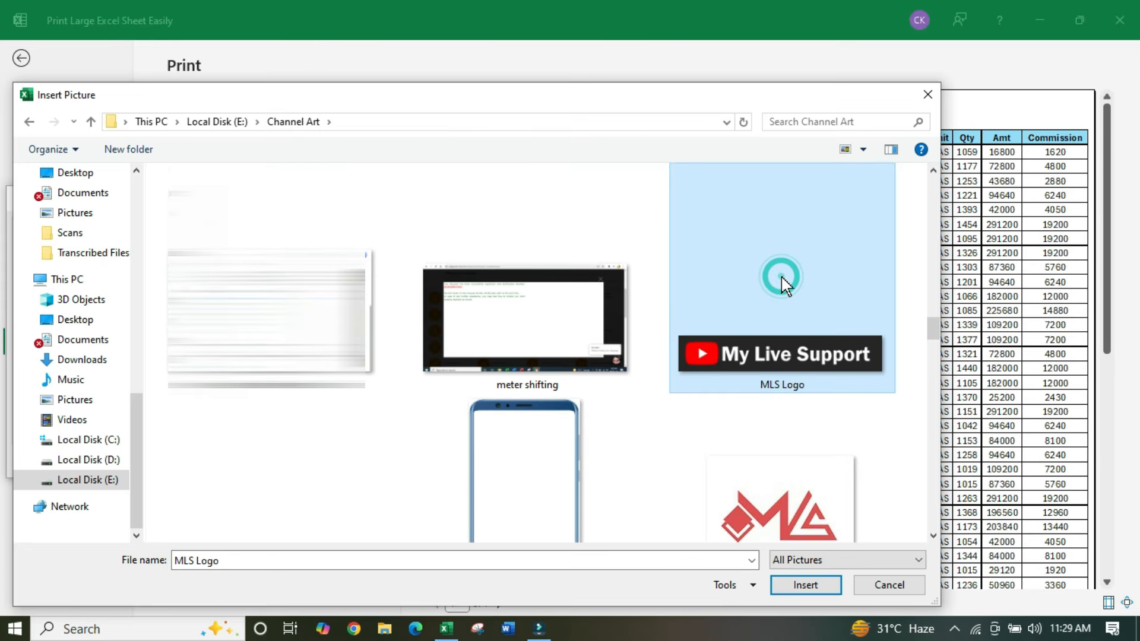
{"action": "left_click", "coordinate": [798, 586]}
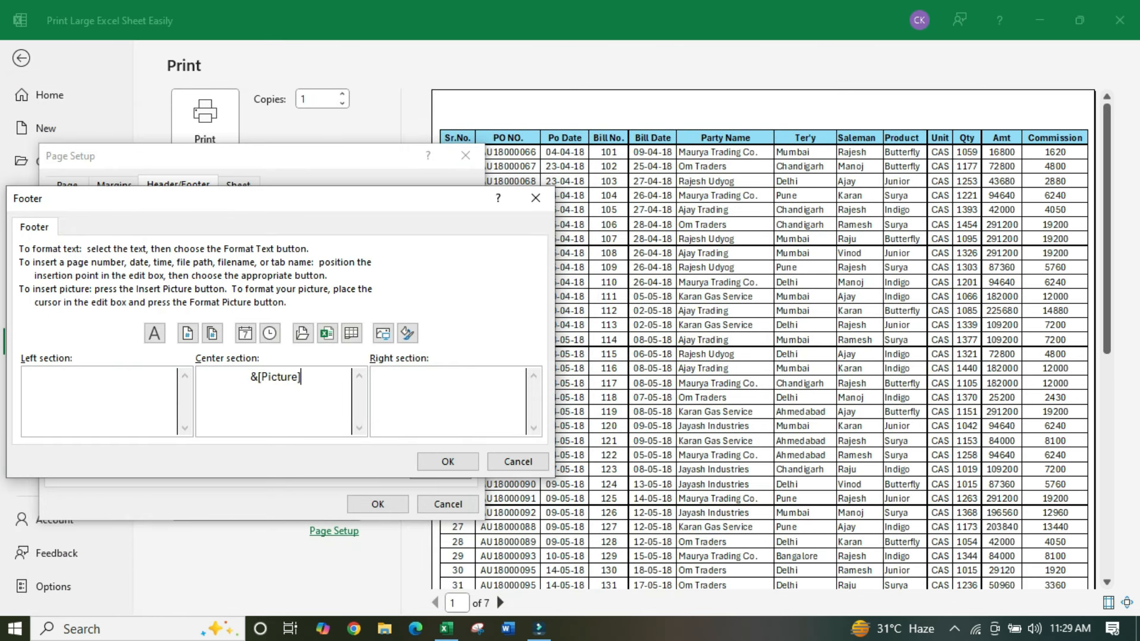
{"action": "left_click", "coordinate": [445, 463]}
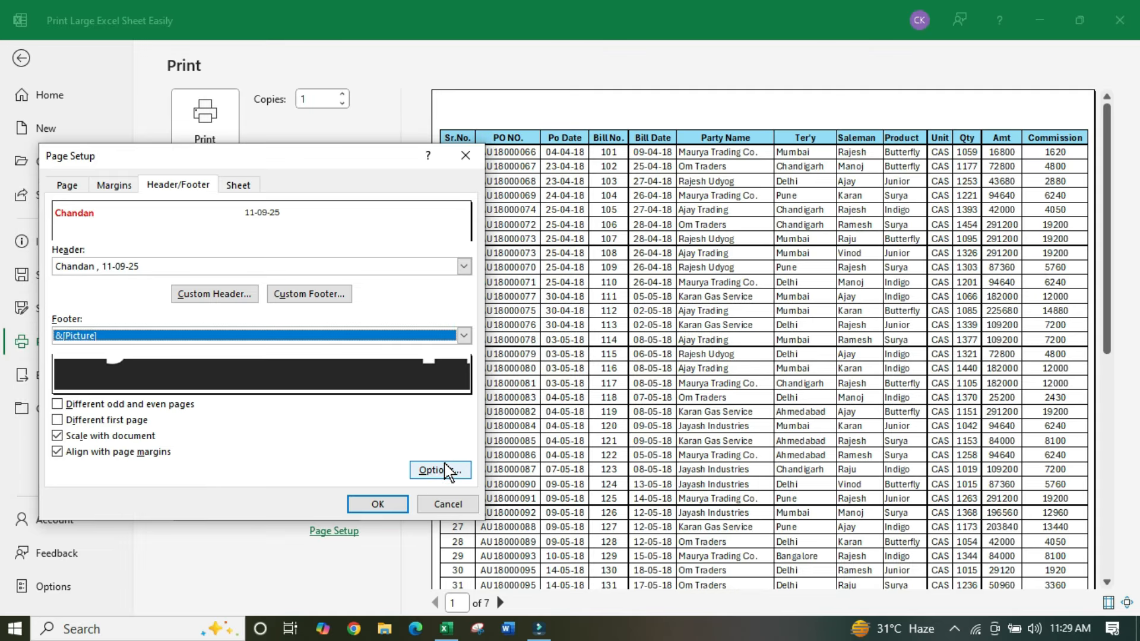
{"action": "left_click", "coordinate": [378, 504]}
{"action": "key", "text": "Escape"}
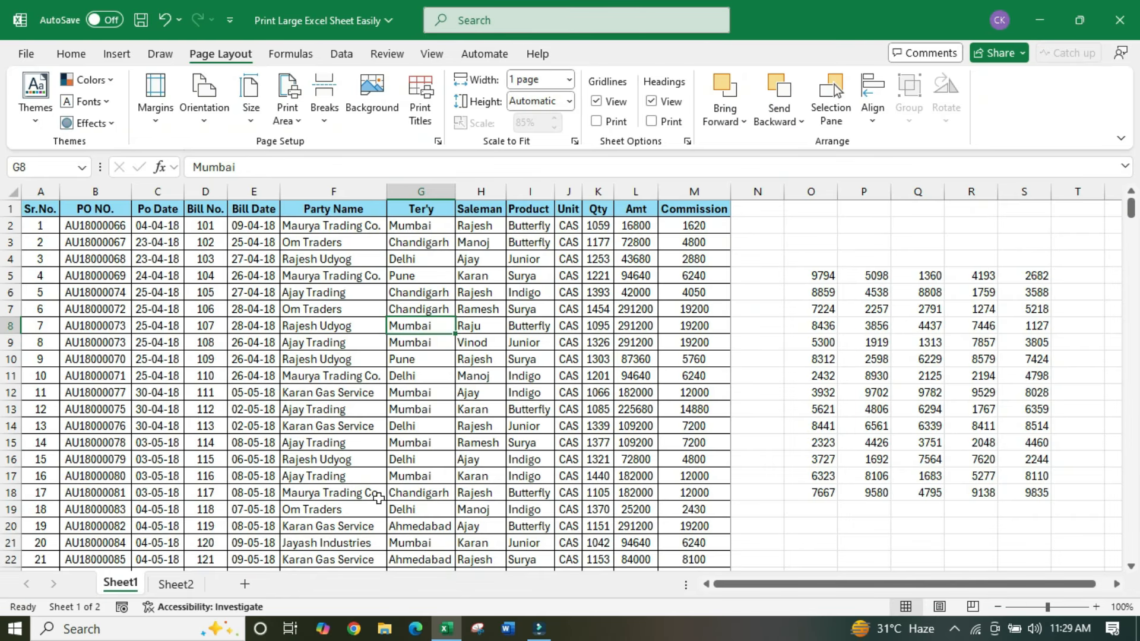
Step: Check the header and the footer picture on the first page of the print preview, and return to the worksheet
{"action": "left_click", "coordinate": [383, 410]}
{"action": "key", "text": "ctrl+p"}
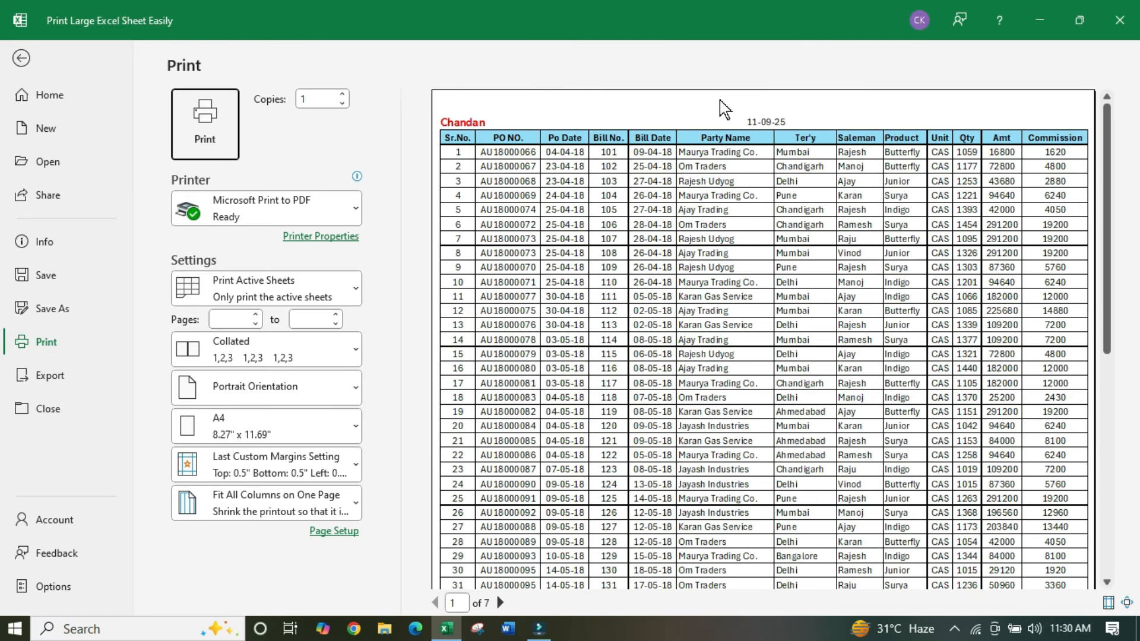
{"action": "scroll", "coordinate": [891, 443], "scroll_direction": "down", "scroll_amount": 1}
{"action": "scroll", "coordinate": [888, 442], "scroll_direction": "down", "scroll_amount": 6}
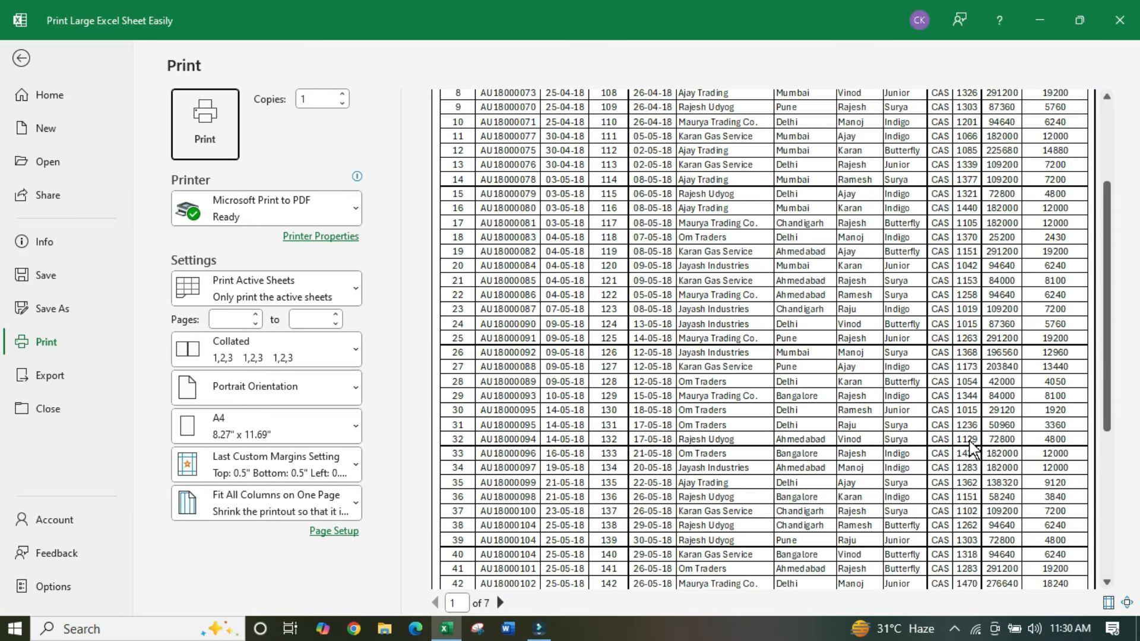
{"action": "scroll", "coordinate": [966, 454], "scroll_direction": "down", "scroll_amount": 3}
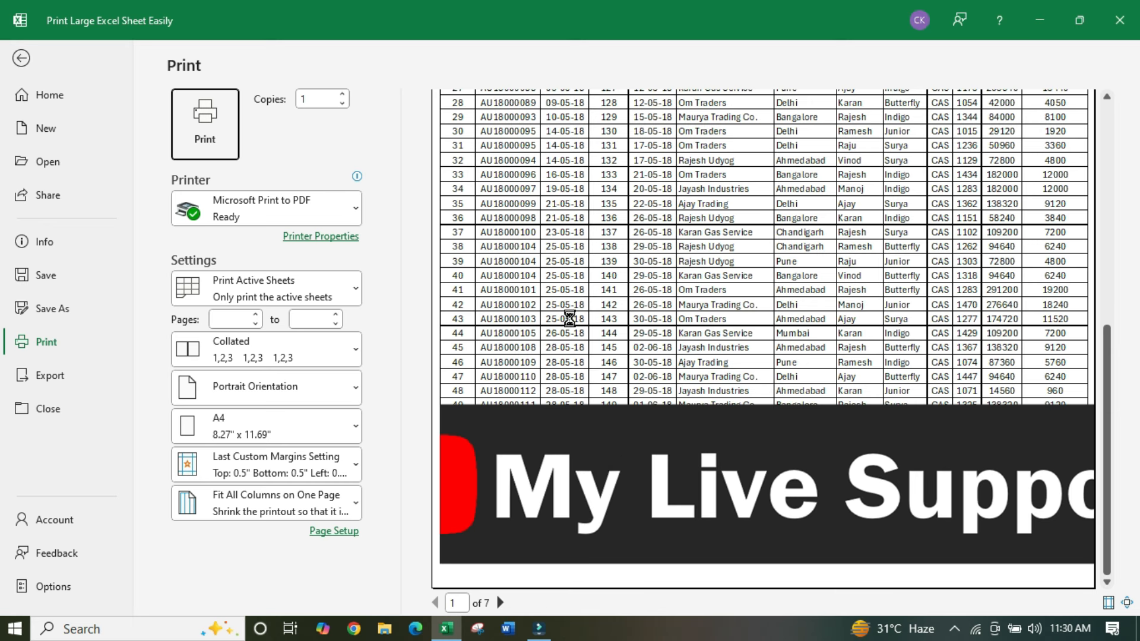
{"action": "scroll", "coordinate": [574, 331], "scroll_direction": "up", "scroll_amount": 5}
{"action": "scroll", "coordinate": [655, 345], "scroll_direction": "up", "scroll_amount": 5}
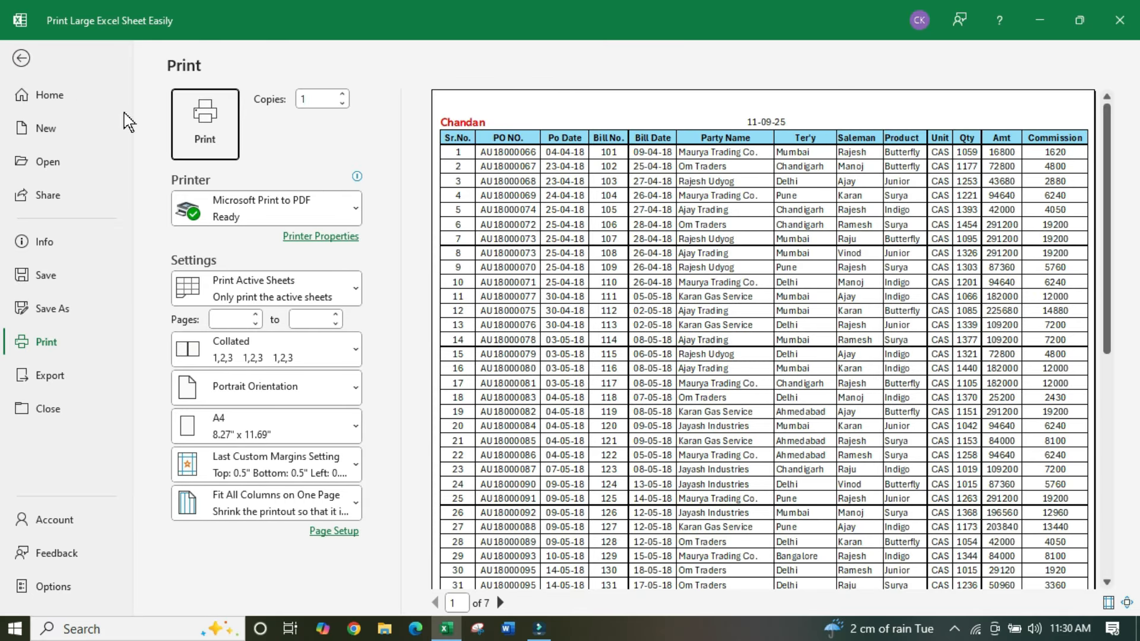
{"action": "left_click", "coordinate": [22, 58]}
Step: Set the entire data table on Sheet2 as the print area
{"action": "left_click", "coordinate": [478, 343]}
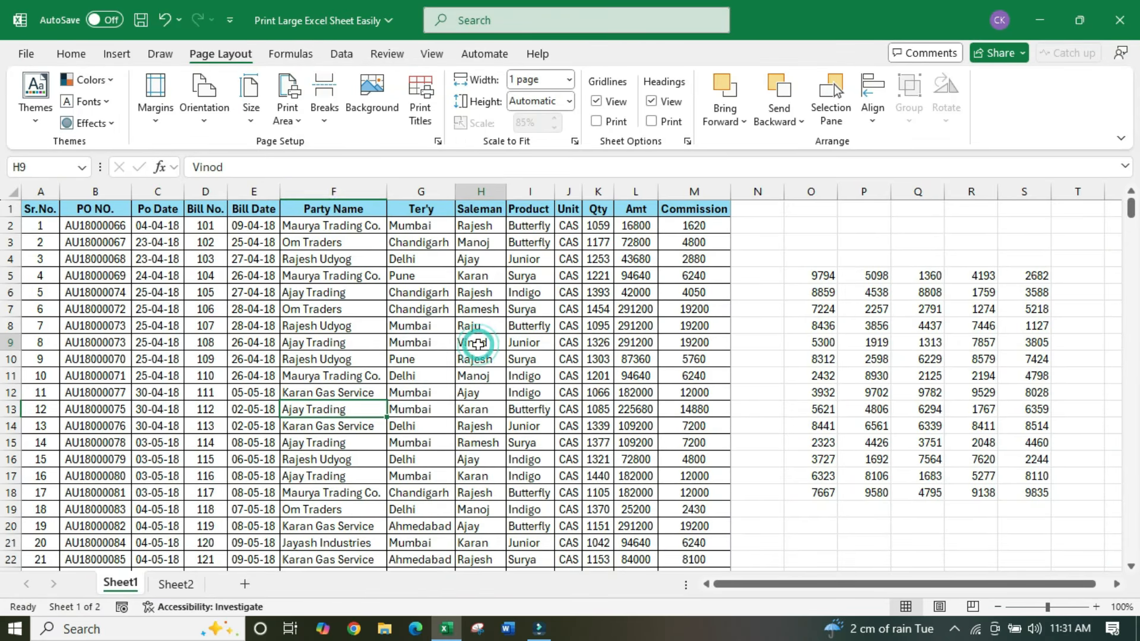
{"action": "left_click", "coordinate": [178, 584]}
{"action": "left_click", "coordinate": [382, 423]}
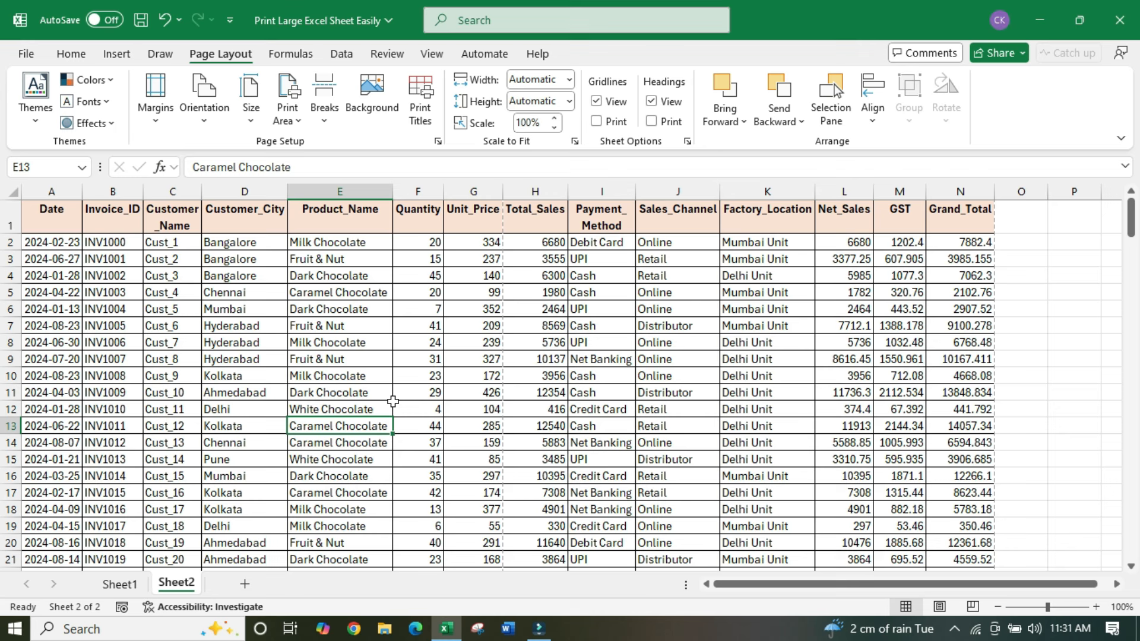
{"action": "left_click", "coordinate": [341, 360]}
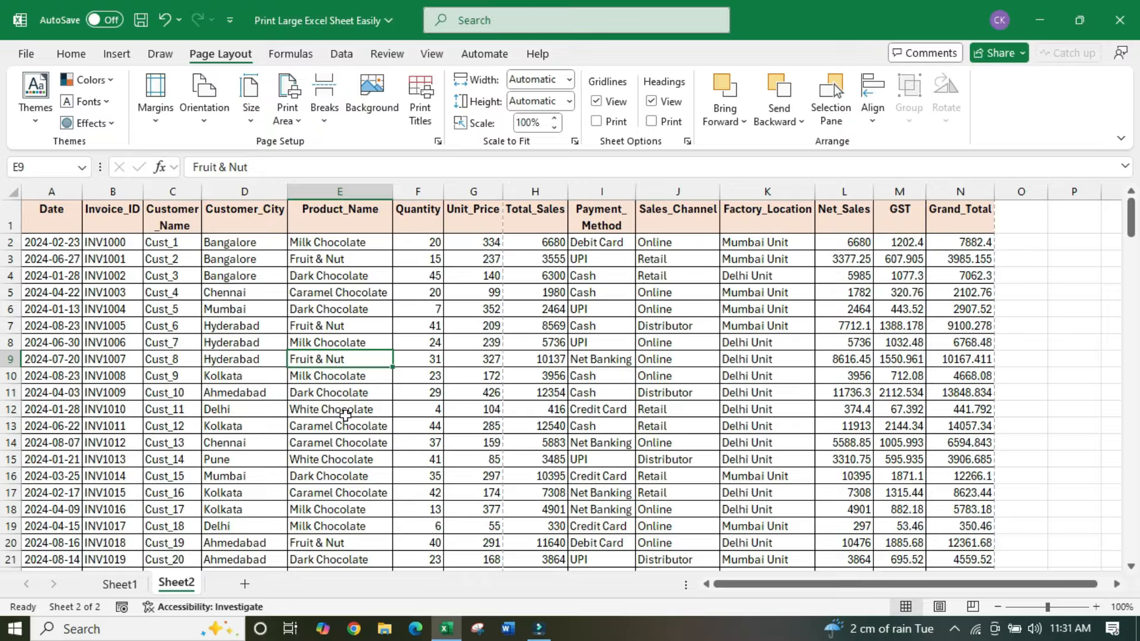
{"action": "key", "text": "ctrl+a"}
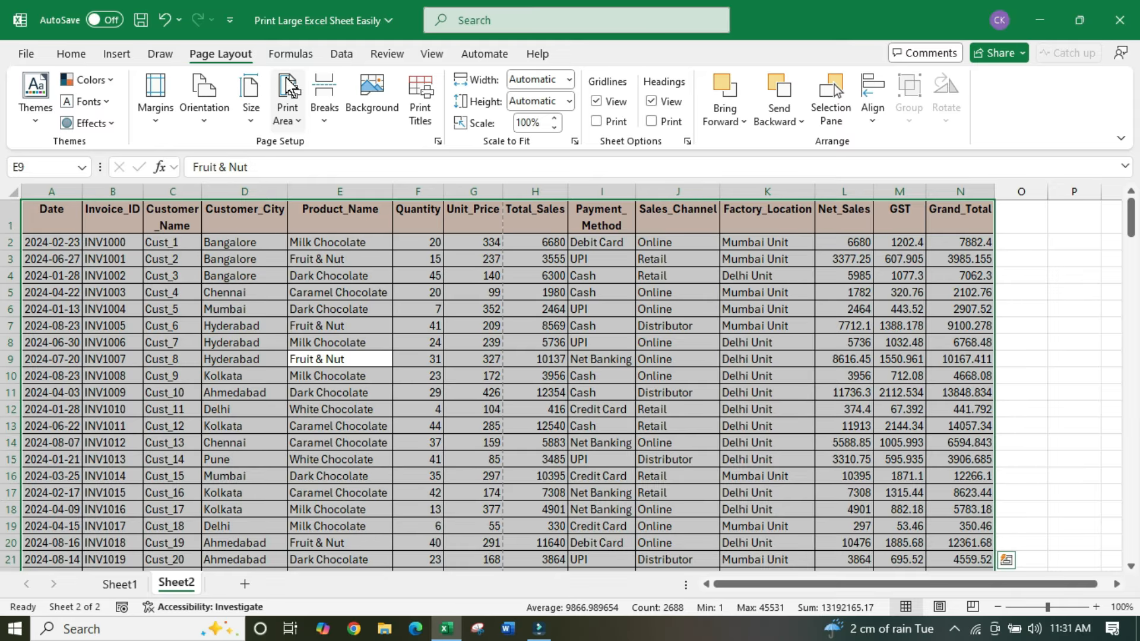
{"action": "left_click", "coordinate": [288, 119]}
{"action": "left_click", "coordinate": [355, 146]}
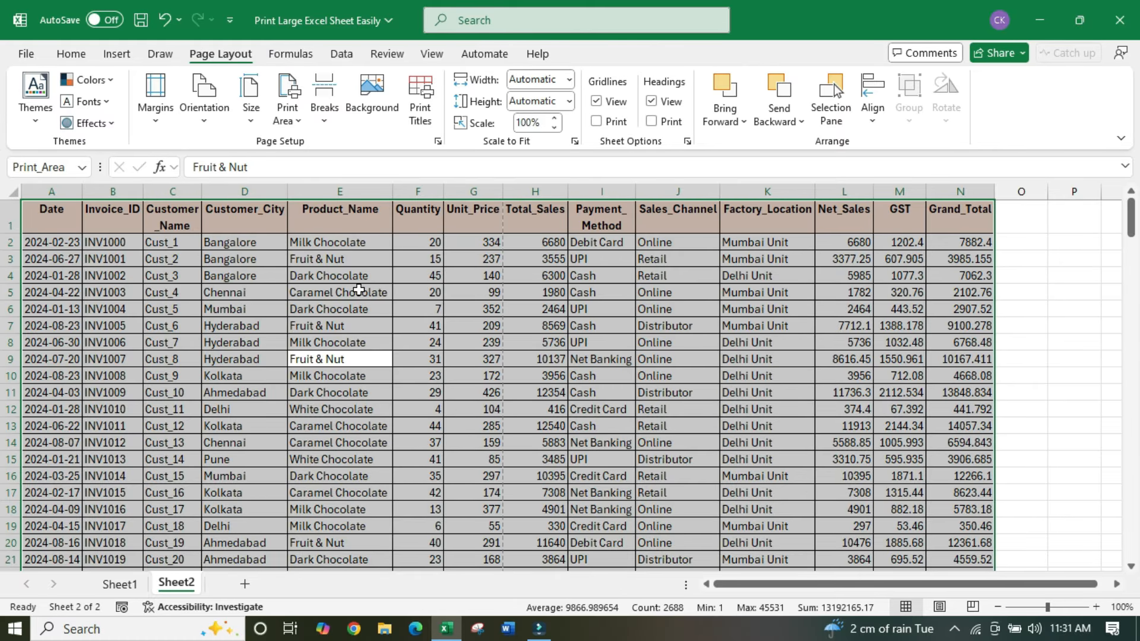
Step: Change the print orientation of Sheet2 to Landscape Orientation
{"action": "key", "text": "ctrl+p"}
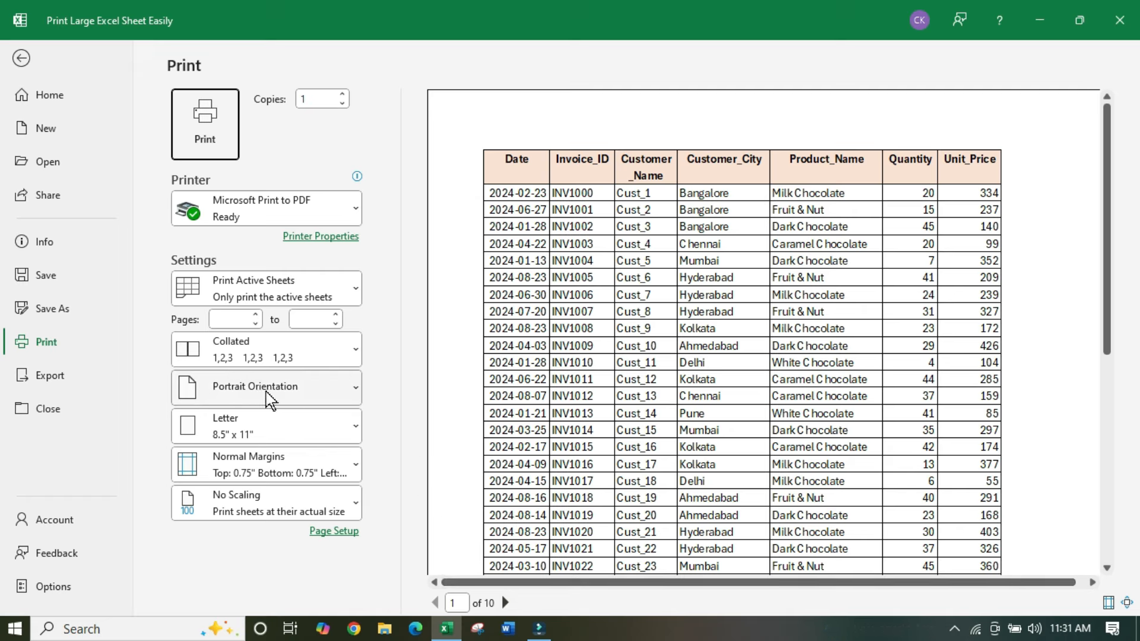
{"action": "left_click", "coordinate": [324, 389]}
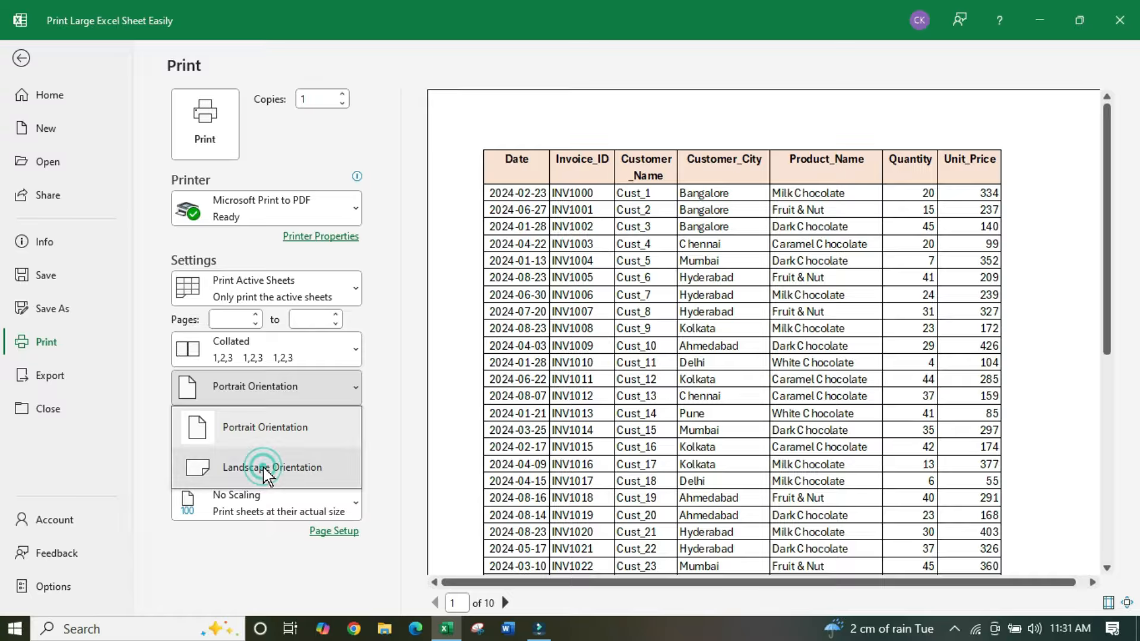
{"action": "left_click", "coordinate": [265, 469]}
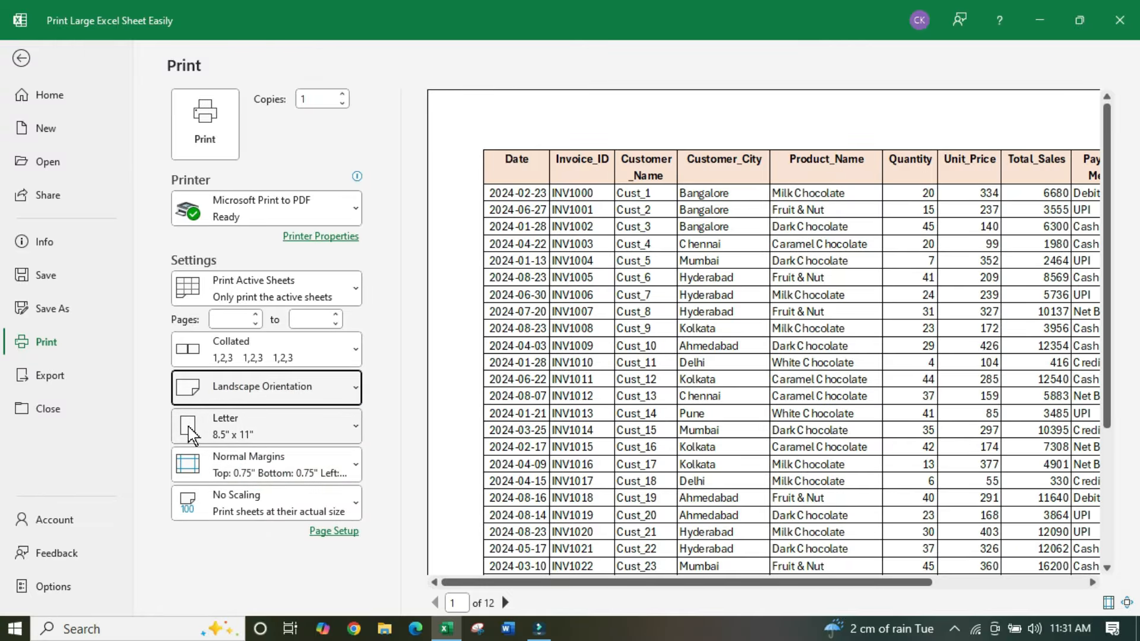
Step: Set the paper size to A4 and the margins to Narrow for Sheet2
{"action": "left_click", "coordinate": [276, 433]}
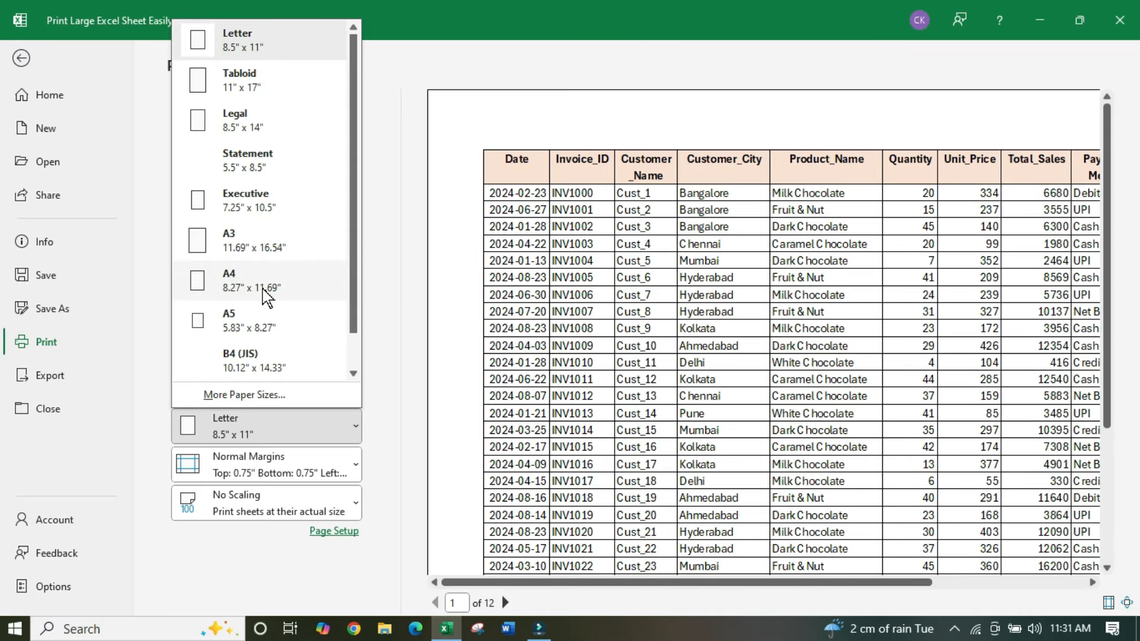
{"action": "left_click", "coordinate": [252, 282]}
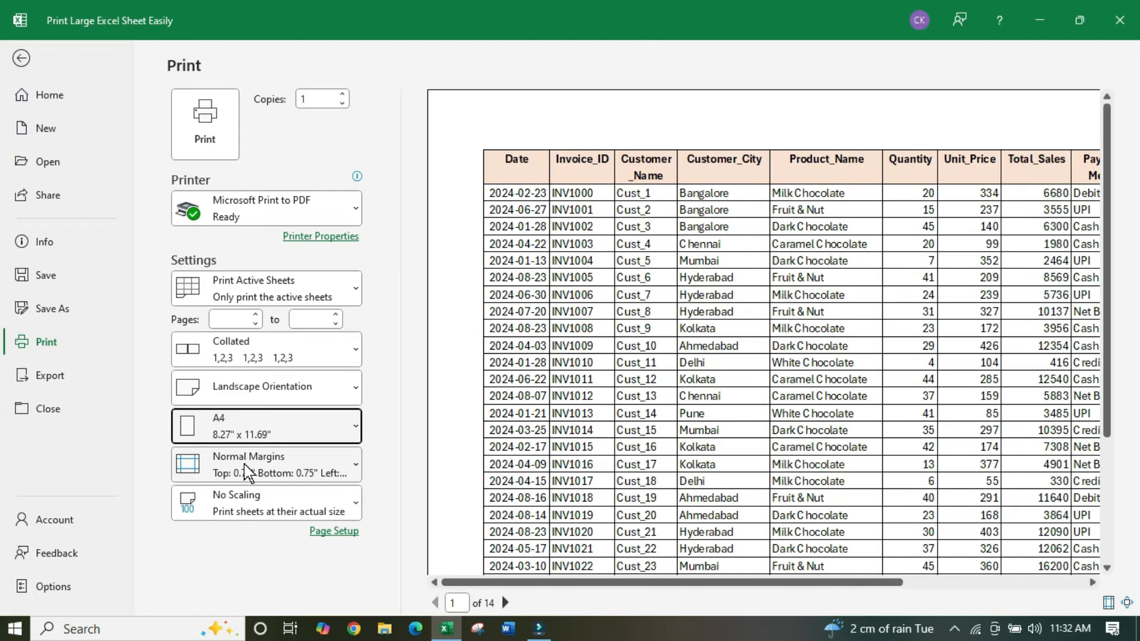
{"action": "left_click", "coordinate": [298, 467]}
{"action": "left_click", "coordinate": [263, 367]}
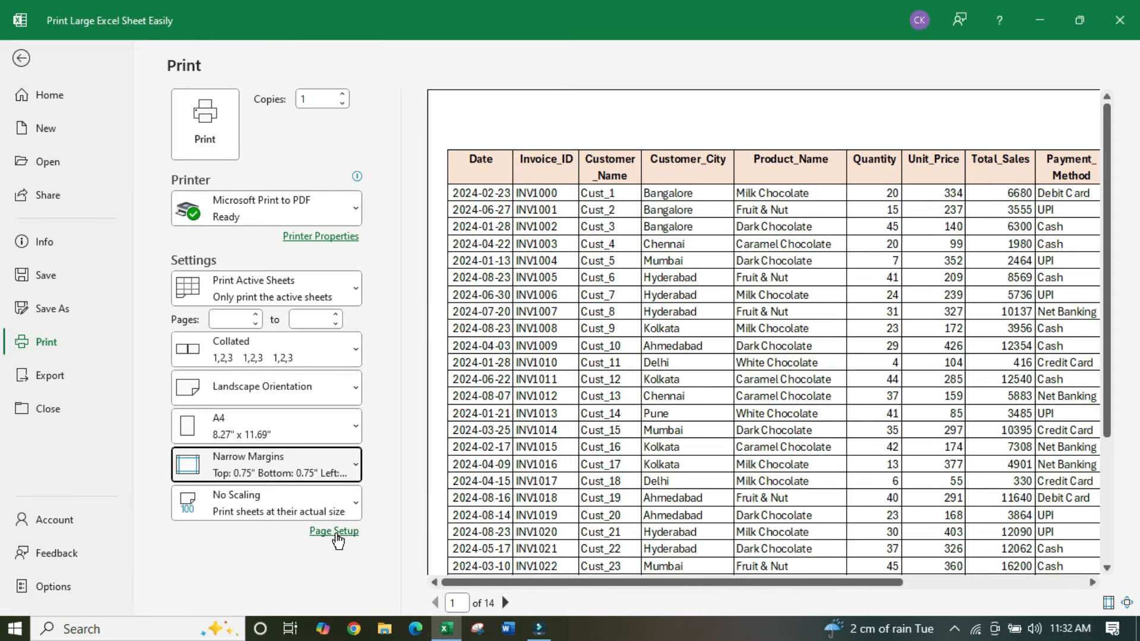
Step: Scale the sheet to 85% of normal size and set custom margins of 0" for left and right and 0.5" for top and bottom
{"action": "left_click", "coordinate": [336, 532]}
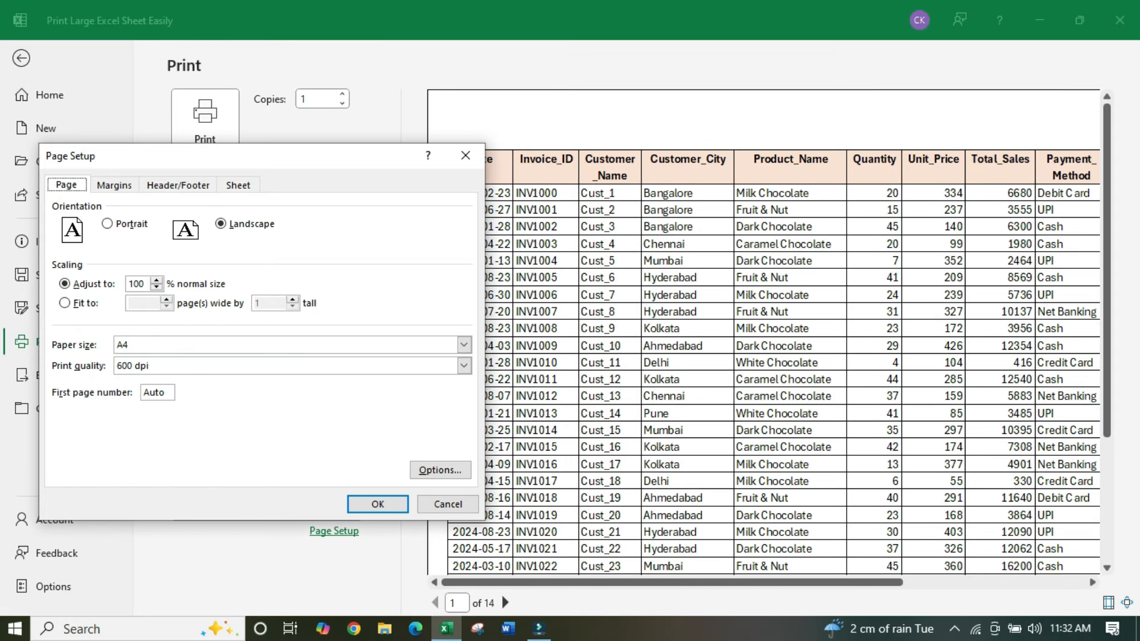
{"action": "left_click", "coordinate": [142, 283]}
{"action": "left_click", "coordinate": [116, 186]}
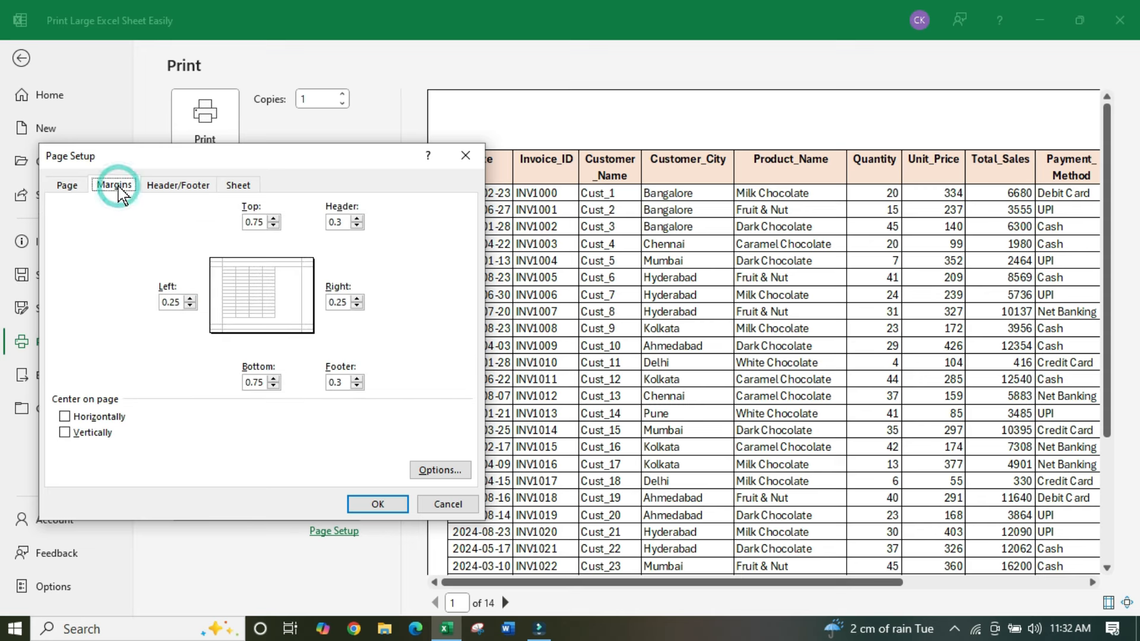
{"action": "left_click", "coordinate": [190, 306]}
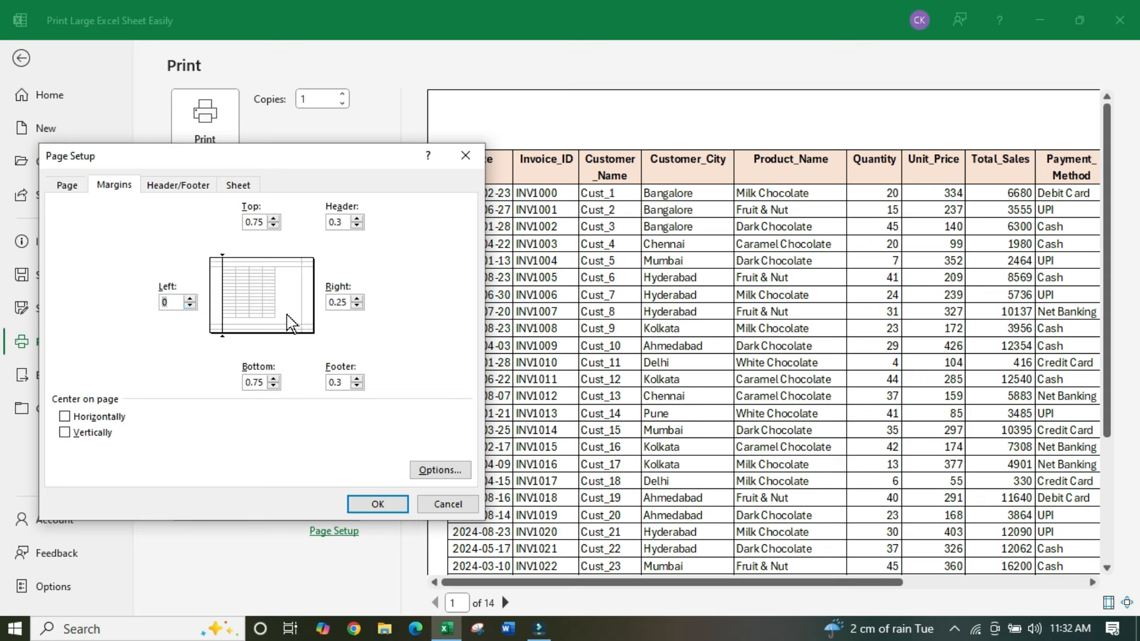
{"action": "left_click", "coordinate": [357, 306]}
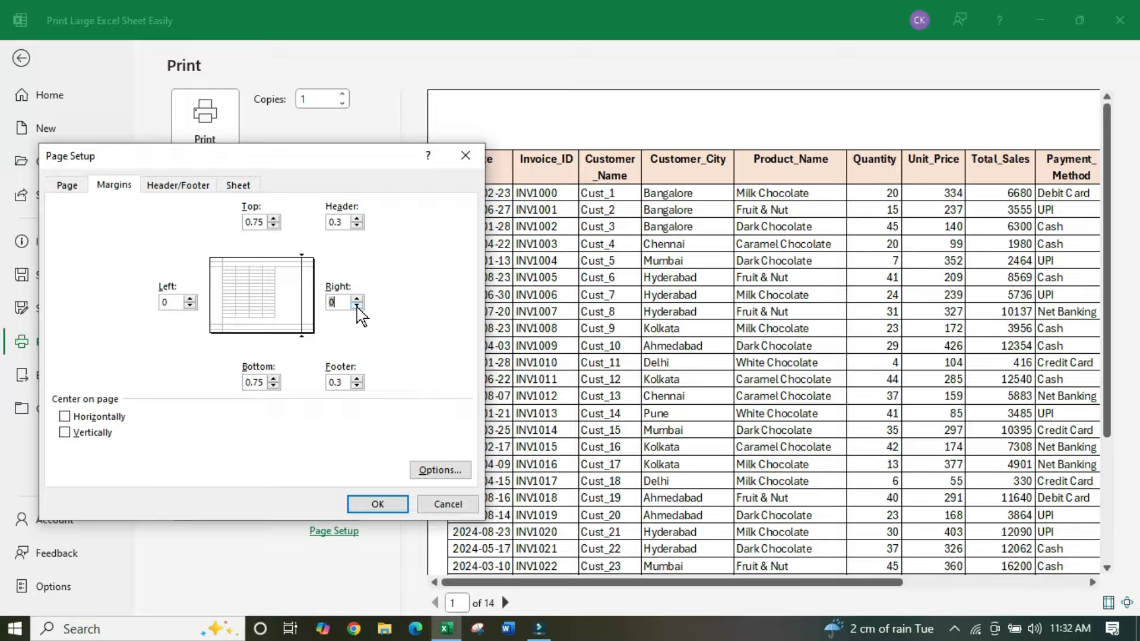
{"action": "left_click", "coordinate": [273, 226]}
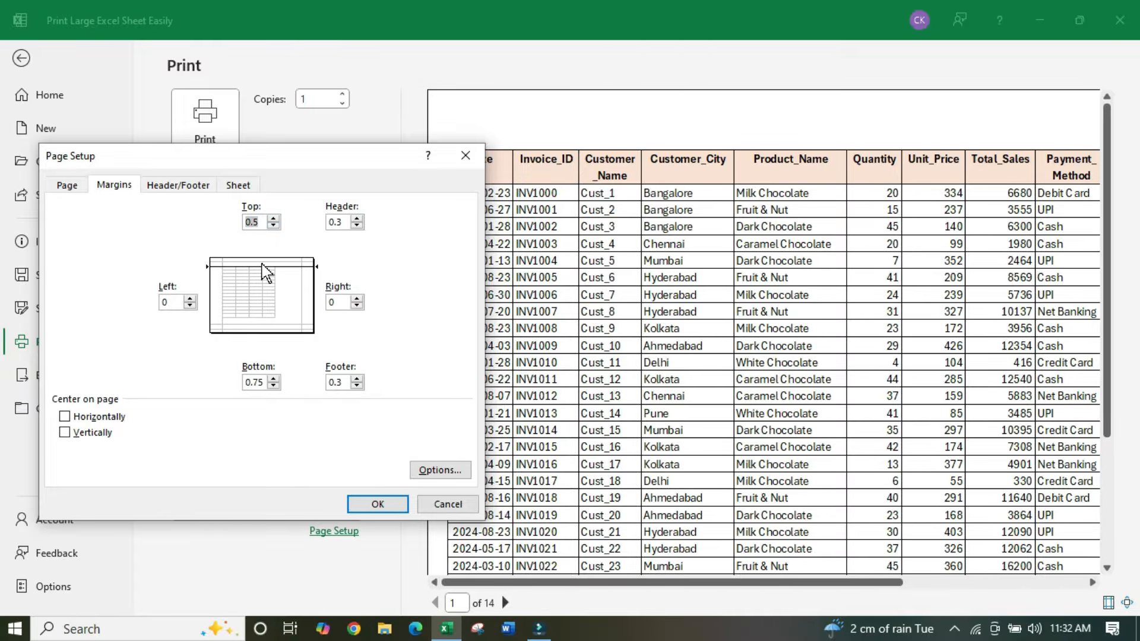
{"action": "left_click", "coordinate": [274, 386]}
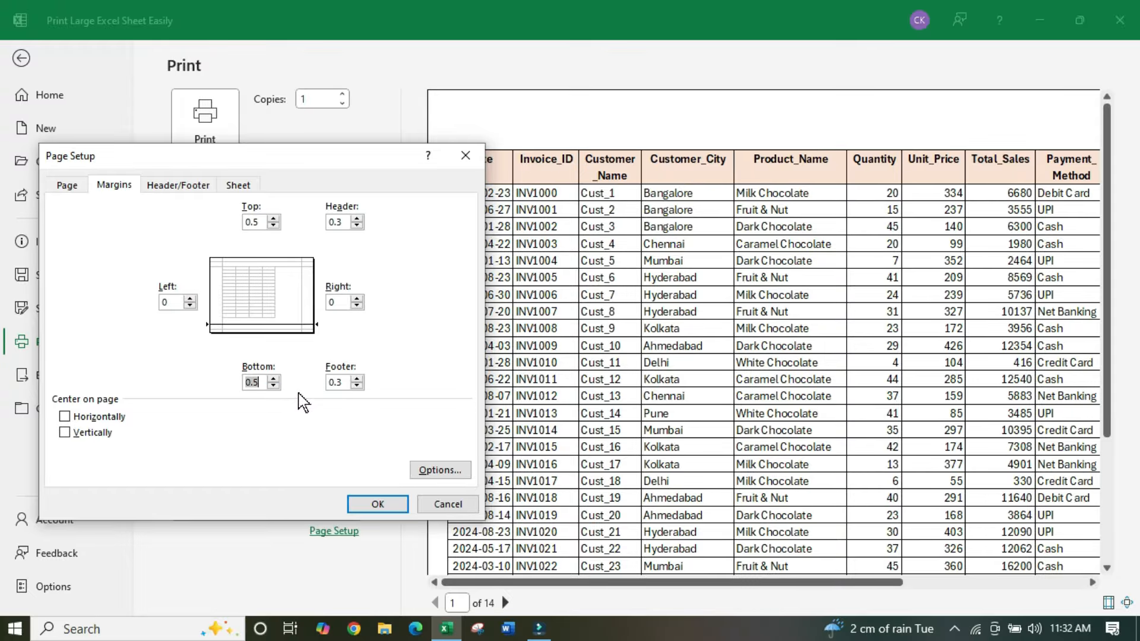
{"action": "left_click", "coordinate": [377, 504]}
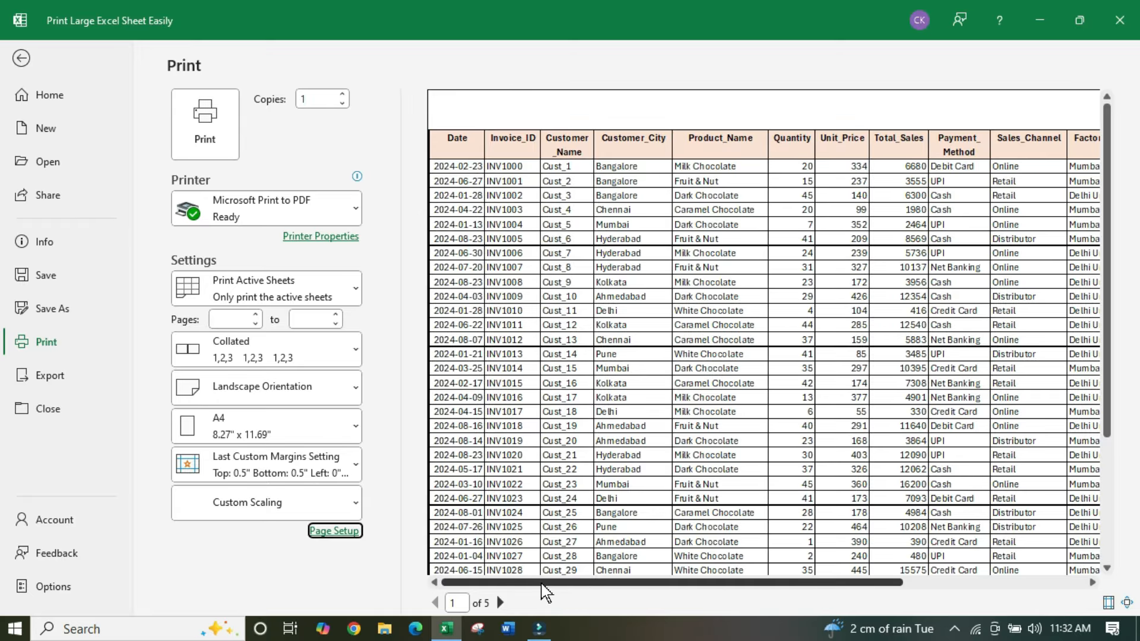
Step: Examine the full width of the first preview page through to the Grand_Total column, and return to the Date column
{"action": "left_click", "coordinate": [1092, 583]}
{"action": "left_click", "coordinate": [1093, 582]}
{"action": "left_click", "coordinate": [1093, 582]}
{"action": "left_click", "coordinate": [1092, 582]}
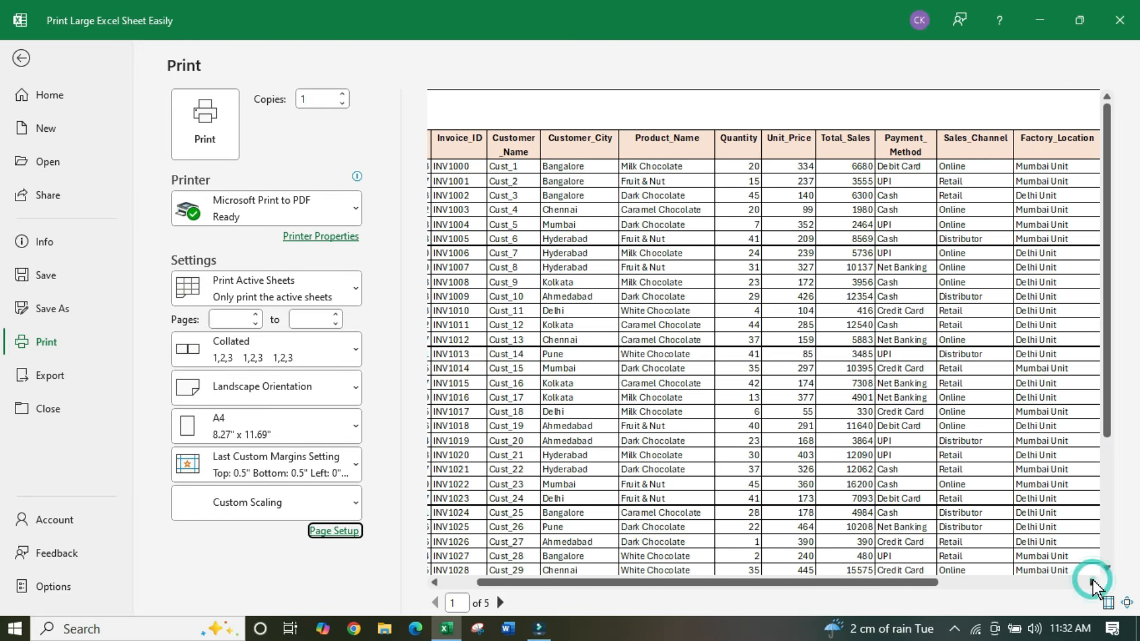
{"action": "left_click", "coordinate": [1092, 583]}
{"action": "left_click", "coordinate": [1092, 582]}
{"action": "left_click", "coordinate": [1092, 582]}
{"action": "left_click", "coordinate": [1092, 583]}
{"action": "left_click", "coordinate": [1092, 583]}
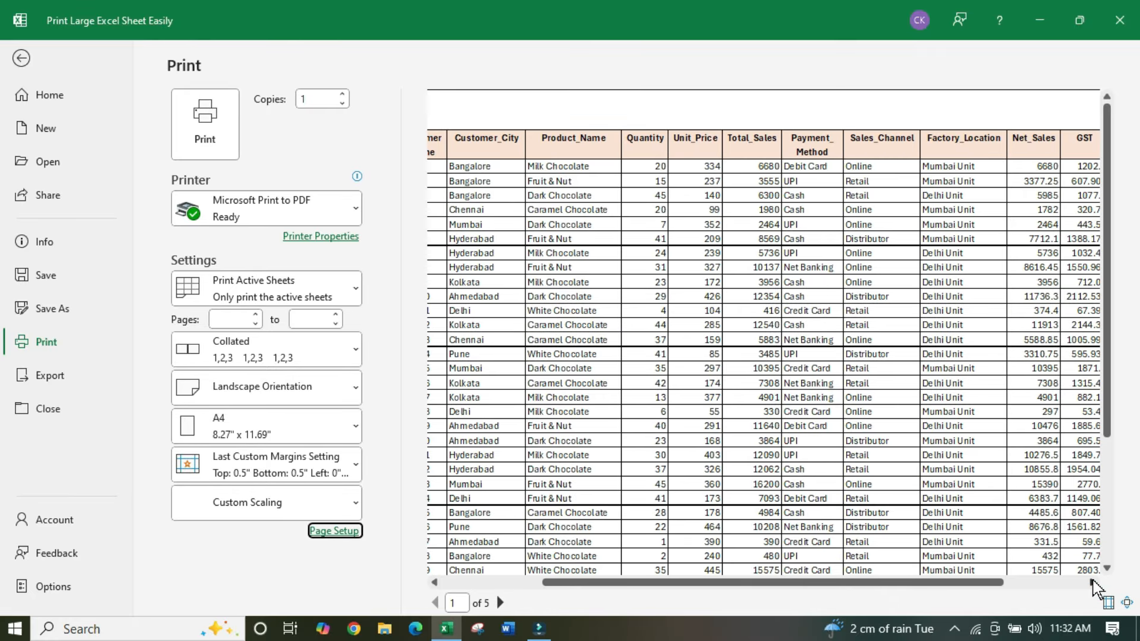
{"action": "left_click", "coordinate": [1092, 583]}
{"action": "left_click", "coordinate": [1092, 582]}
{"action": "left_click", "coordinate": [1092, 583]}
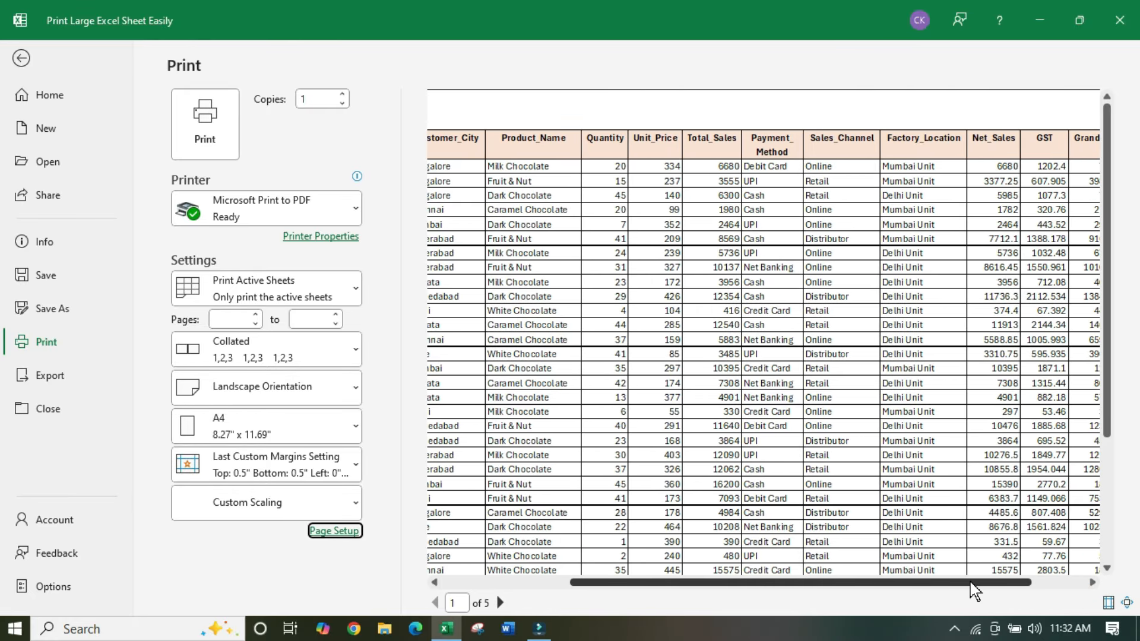
{"action": "left_click_drag", "start_coordinate": [970, 590], "coordinate": [1039, 589]}
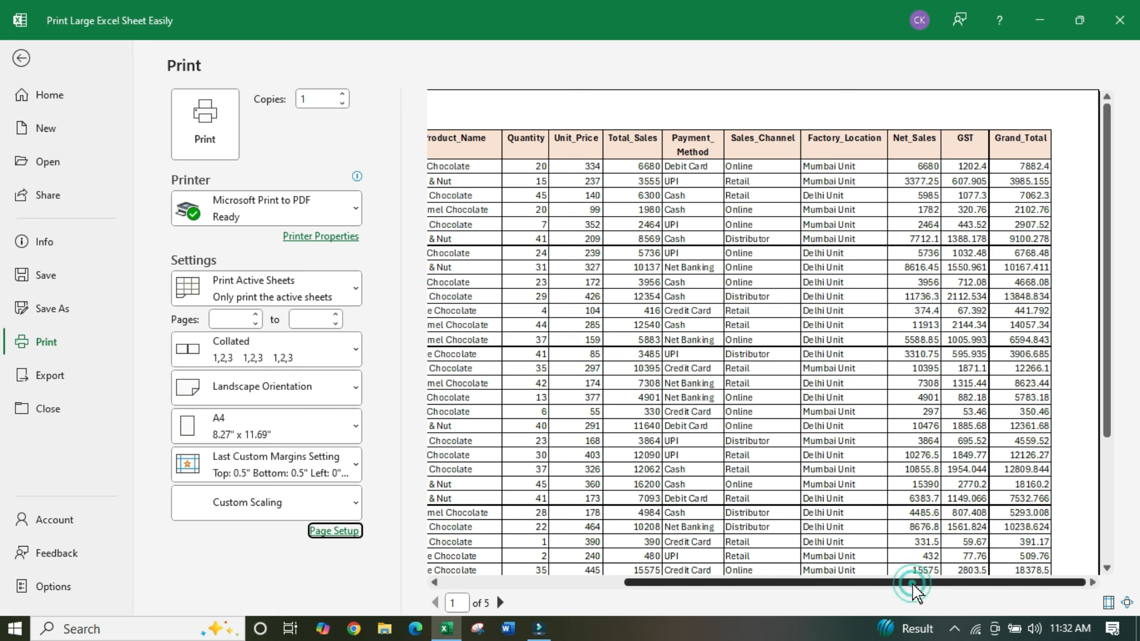
{"action": "left_click_drag", "start_coordinate": [913, 584], "coordinate": [570, 586]}
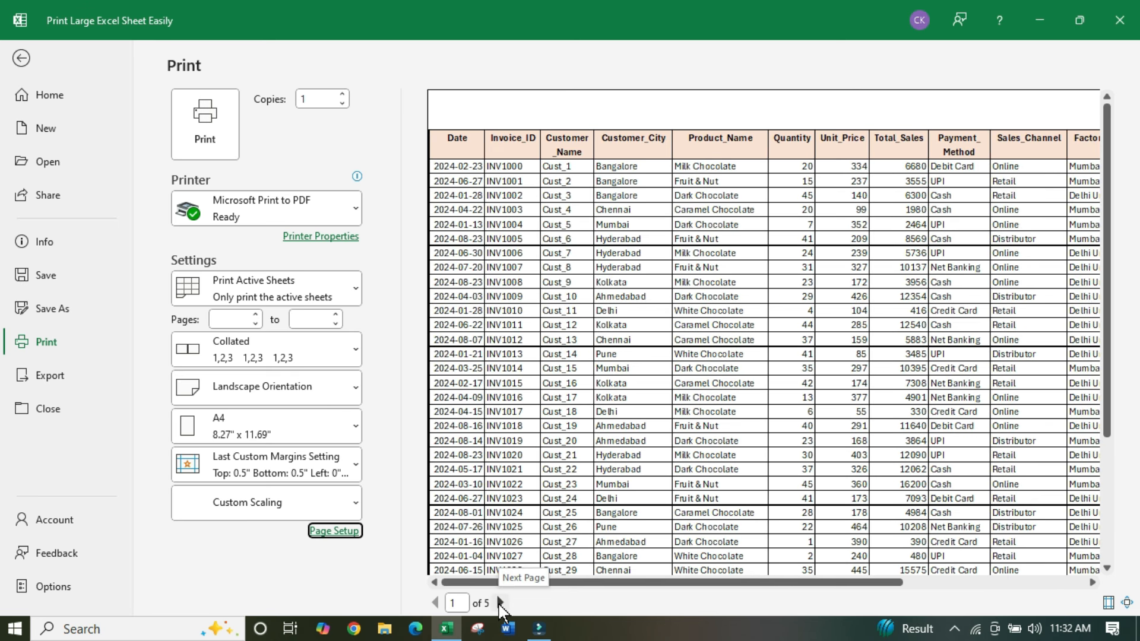
Step: Fit the whole page in the print preview and look through the pages up to the last one
{"action": "left_click", "coordinate": [1127, 603]}
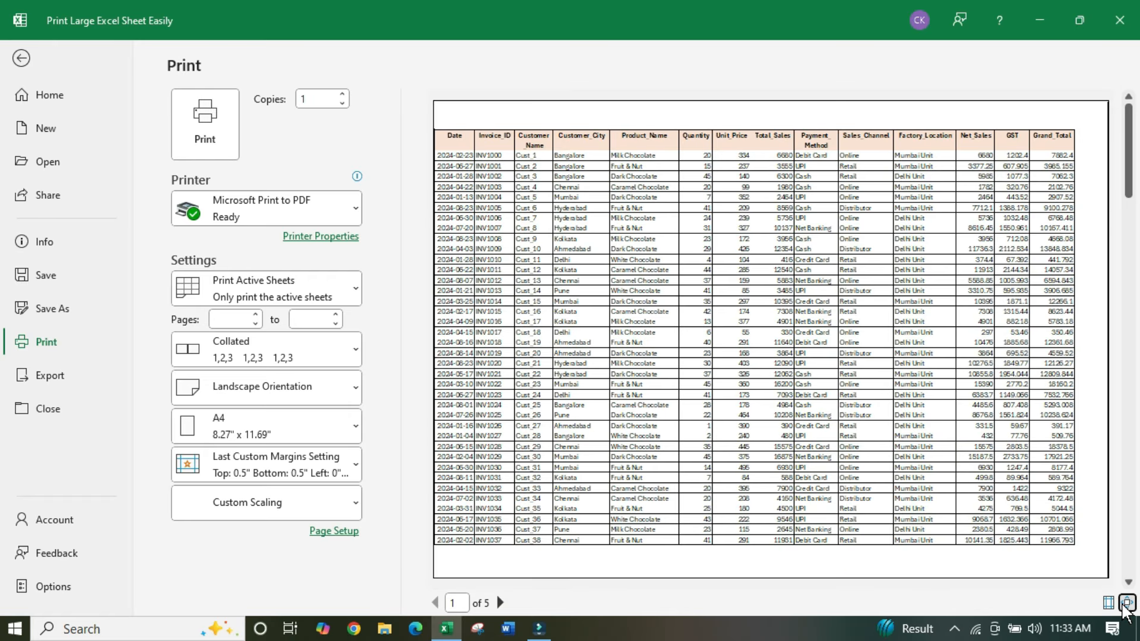
{"action": "left_click", "coordinate": [501, 603]}
{"action": "left_click", "coordinate": [501, 603]}
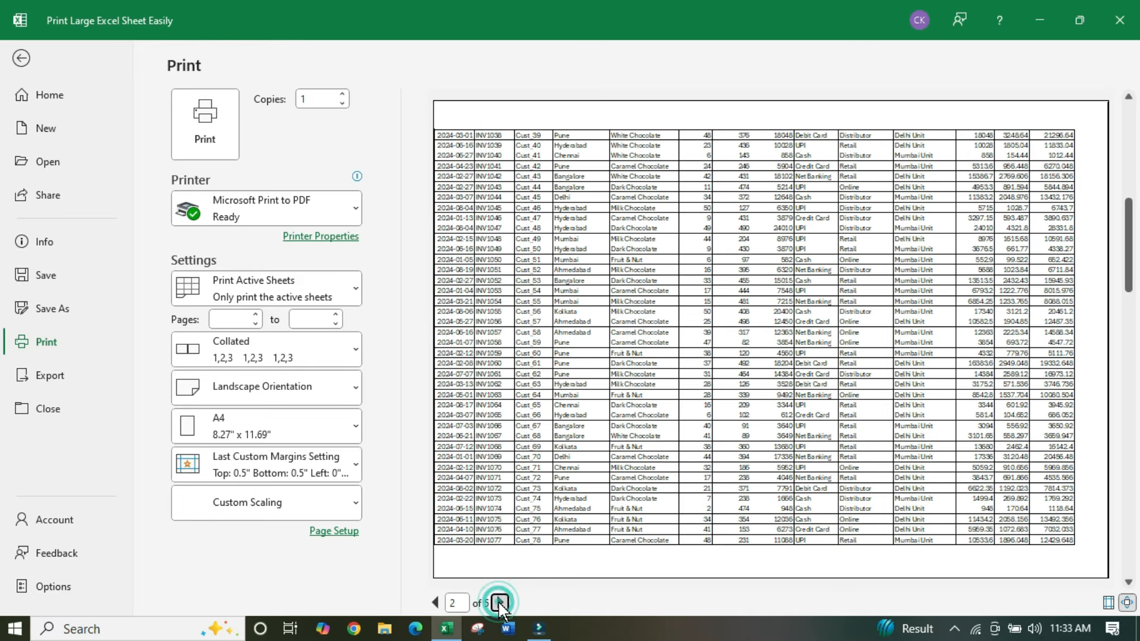
{"action": "left_click", "coordinate": [500, 603]}
{"action": "left_click", "coordinate": [500, 602]}
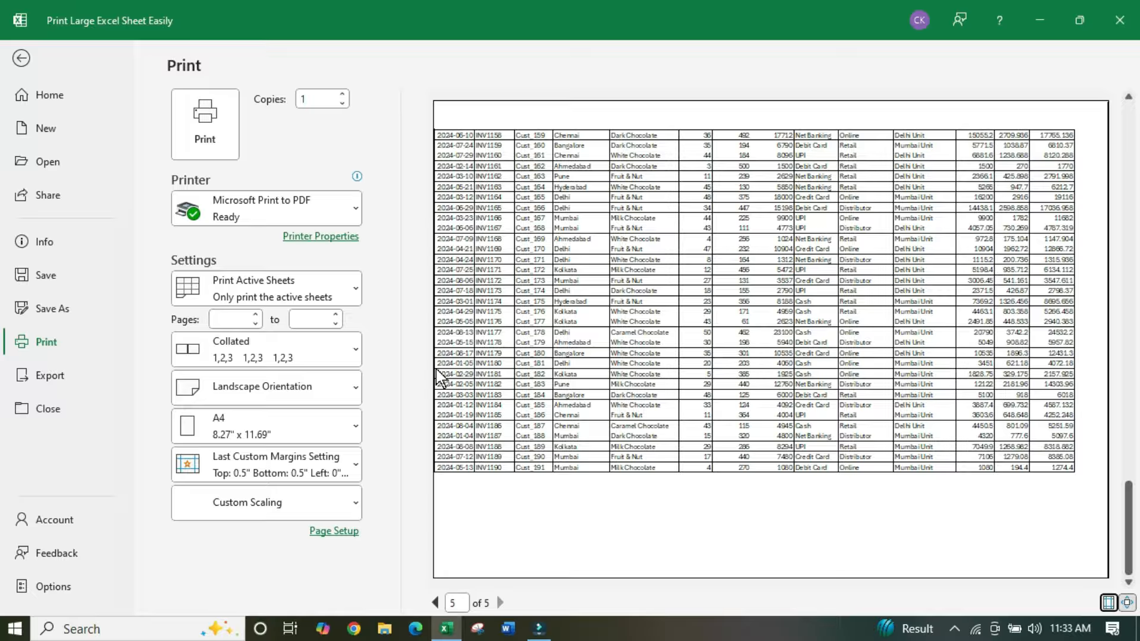
Step: Set the left page margin to 0.2" and apply it to the preview
{"action": "left_click", "coordinate": [342, 534]}
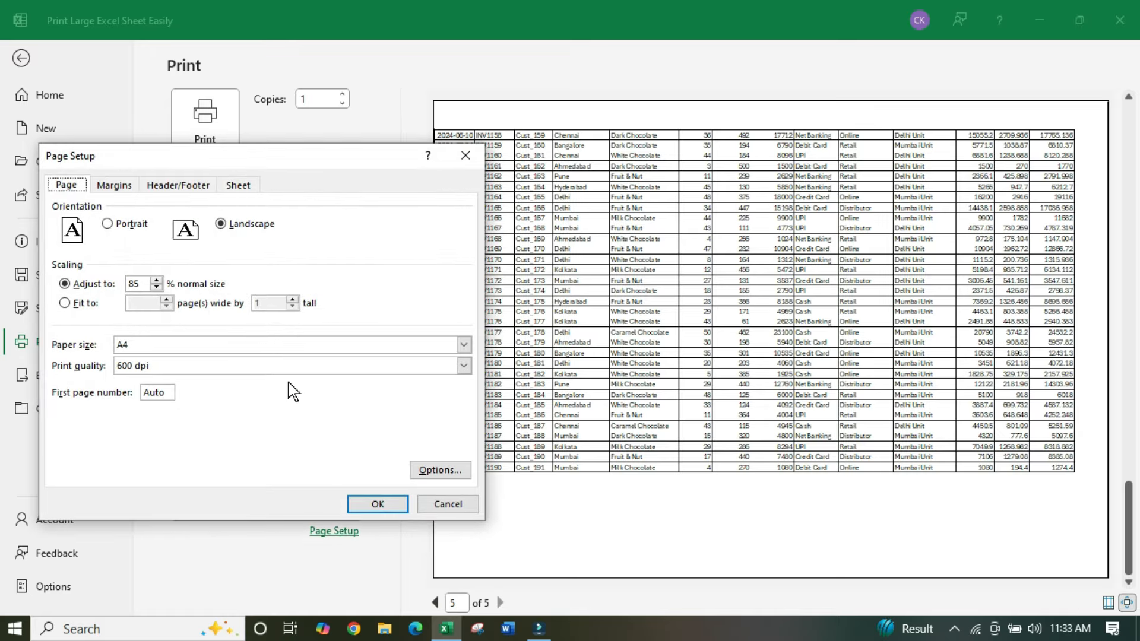
{"action": "left_click", "coordinate": [114, 186]}
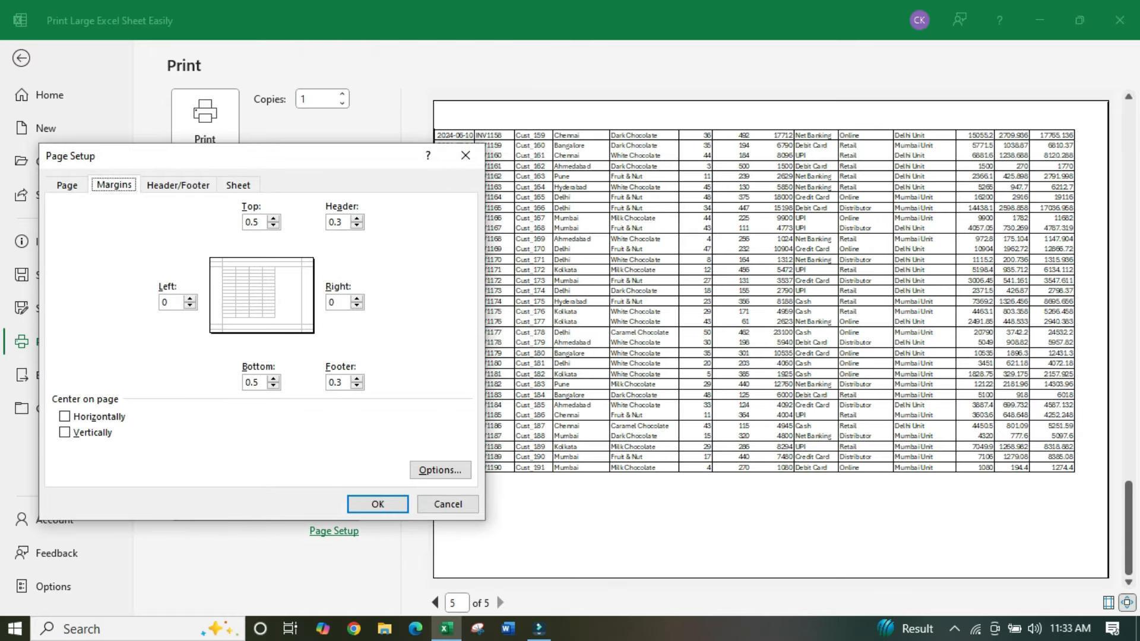
{"action": "left_click", "coordinate": [172, 303]}
{"action": "type", "text": ".2"}
{"action": "left_click", "coordinate": [377, 505]}
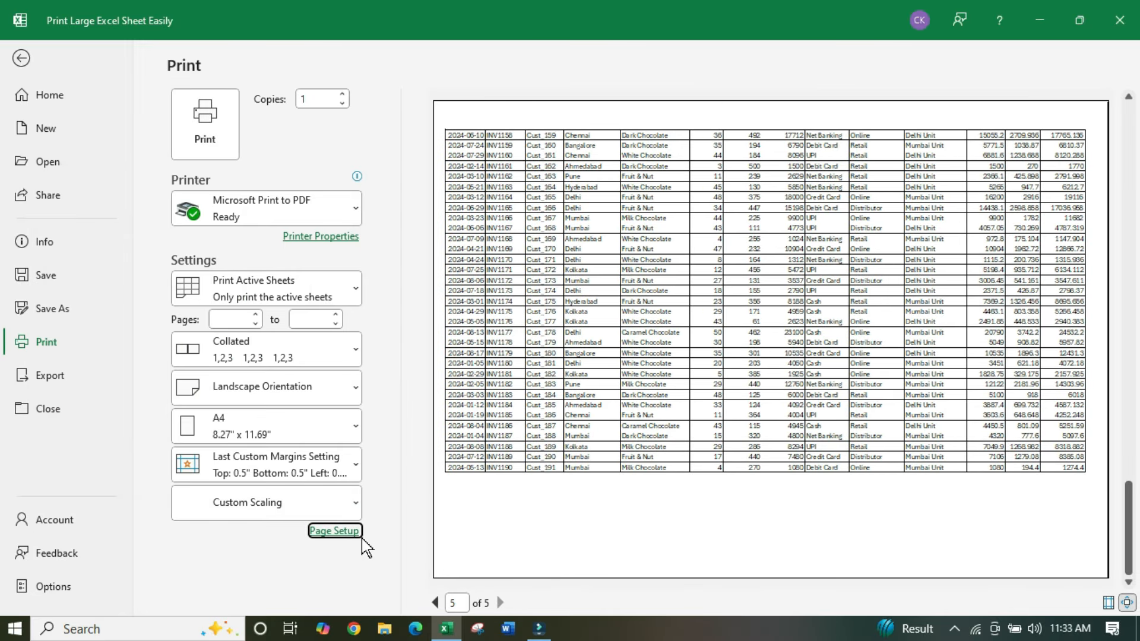
Step: Set the left page margin to 0.3" and apply the page setup
{"action": "left_click", "coordinate": [338, 530]}
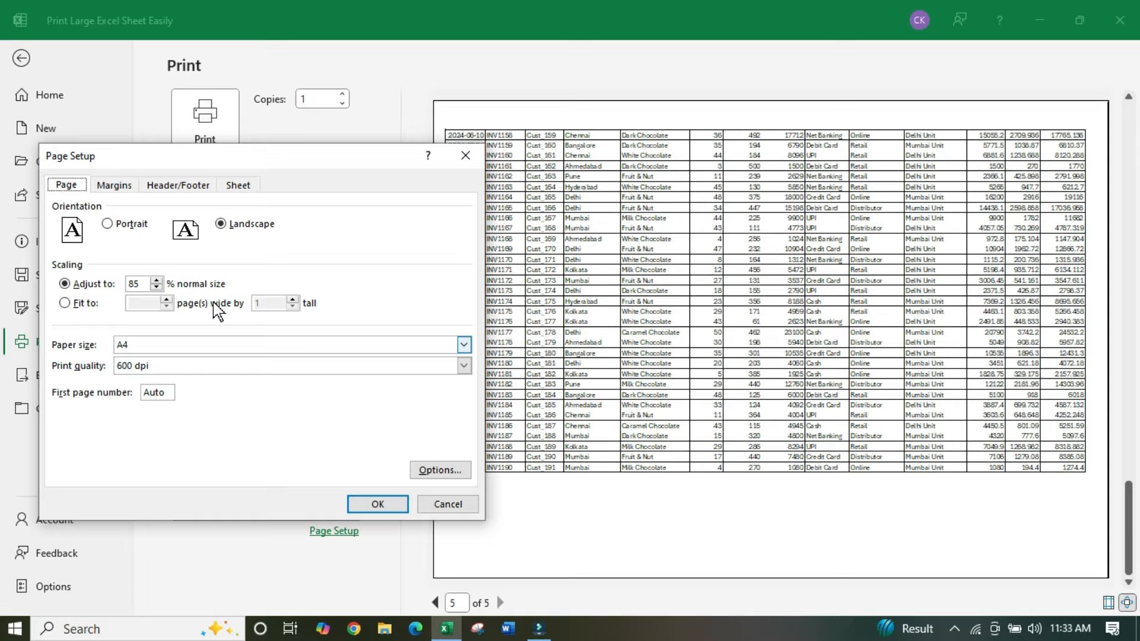
{"action": "left_click", "coordinate": [114, 185]}
{"action": "left_click", "coordinate": [171, 302]}
{"action": "type", "text": "0.2"}
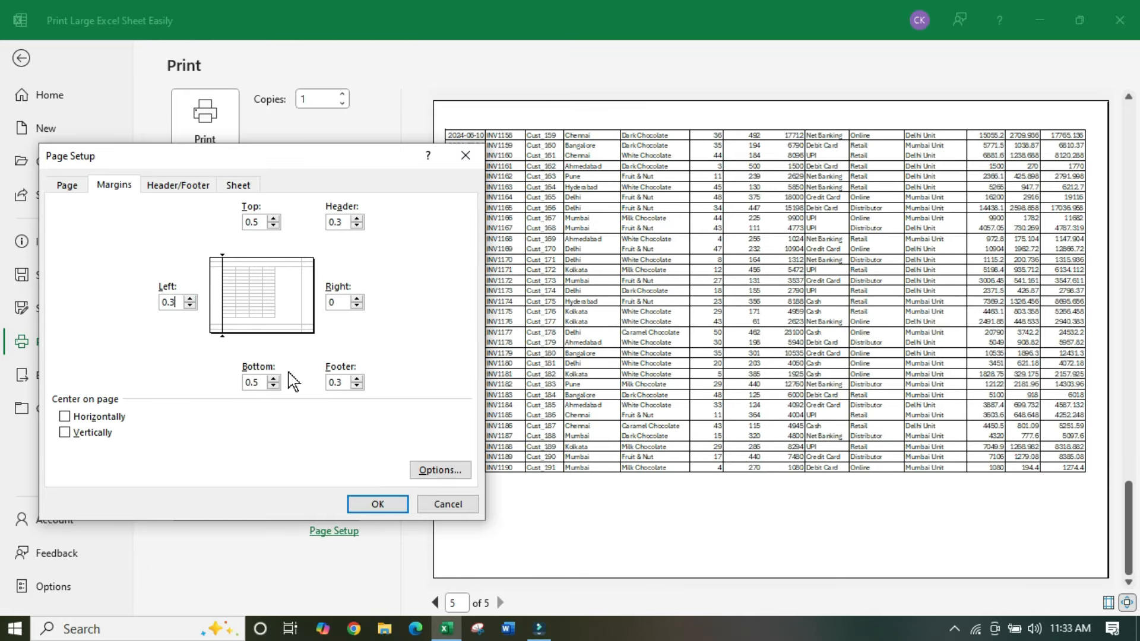
{"action": "left_click", "coordinate": [371, 502]}
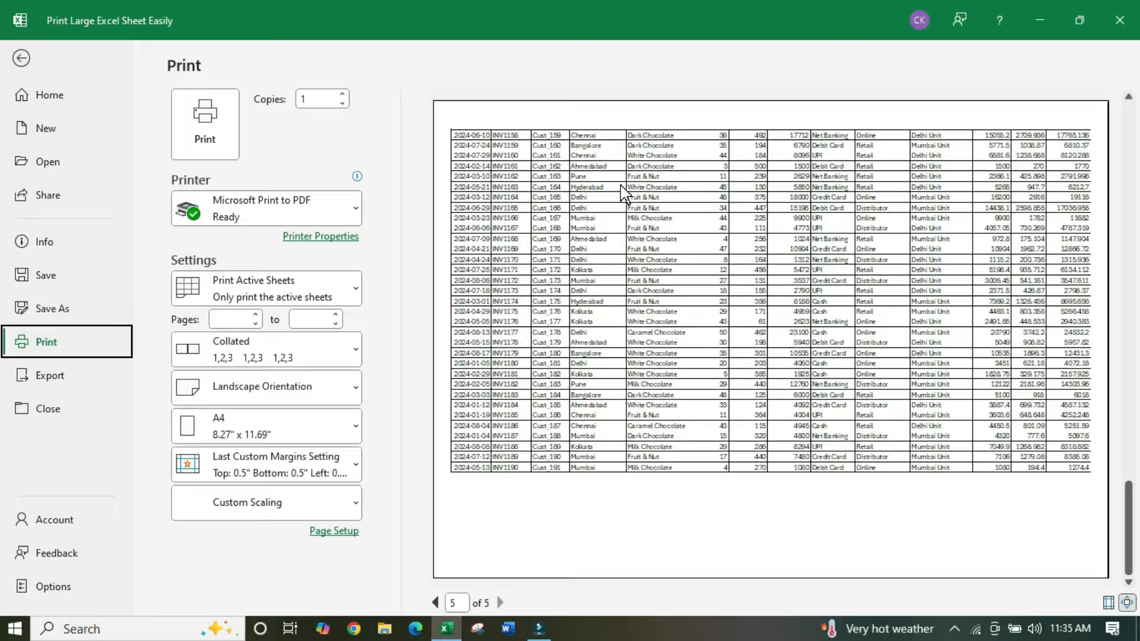
Step: Look back through the preview pages to page 1 for the column headings, and return to the Sheet2 worksheet
{"action": "left_click", "coordinate": [435, 603]}
{"action": "left_click", "coordinate": [434, 603]}
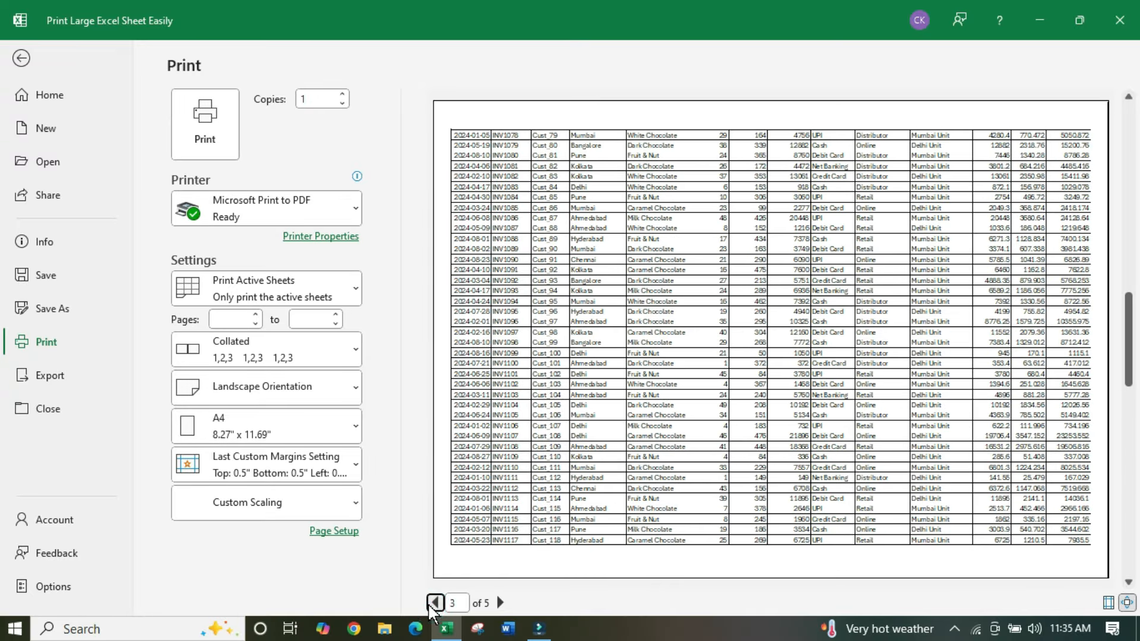
{"action": "left_click", "coordinate": [434, 602]}
{"action": "left_click", "coordinate": [435, 602]}
{"action": "key", "text": "Escape"}
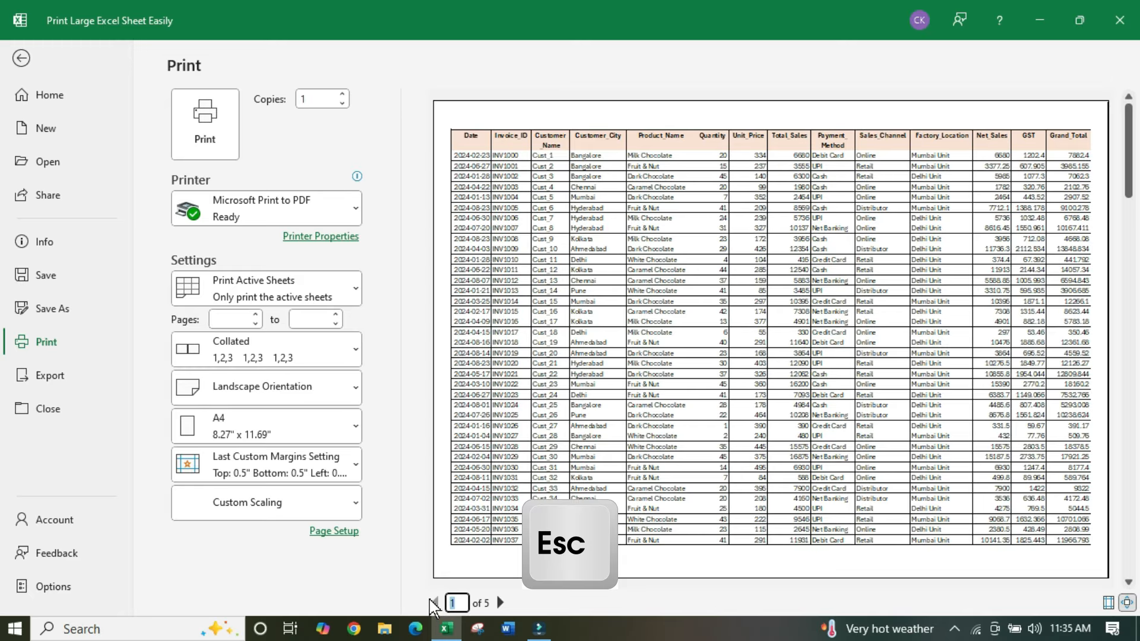
{"action": "key", "text": "Escape"}
{"action": "left_click", "coordinate": [437, 313]}
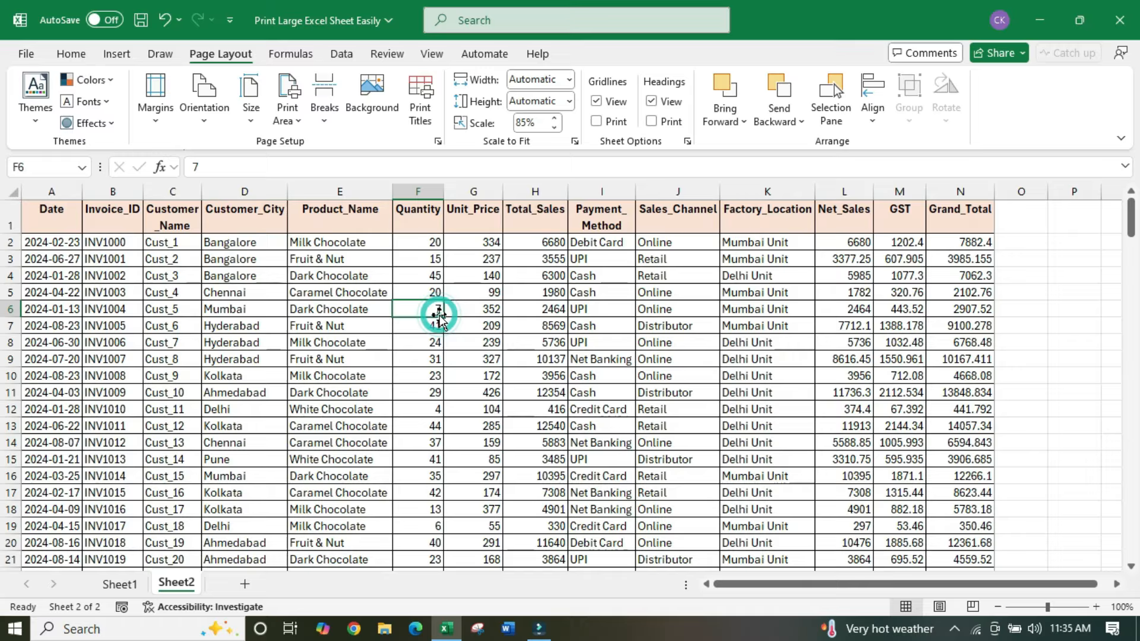
Step: Define header row 1 of Sheet2 ($1:$1) as the print title row to repeat at the top of every page
{"action": "left_click", "coordinate": [420, 93]}
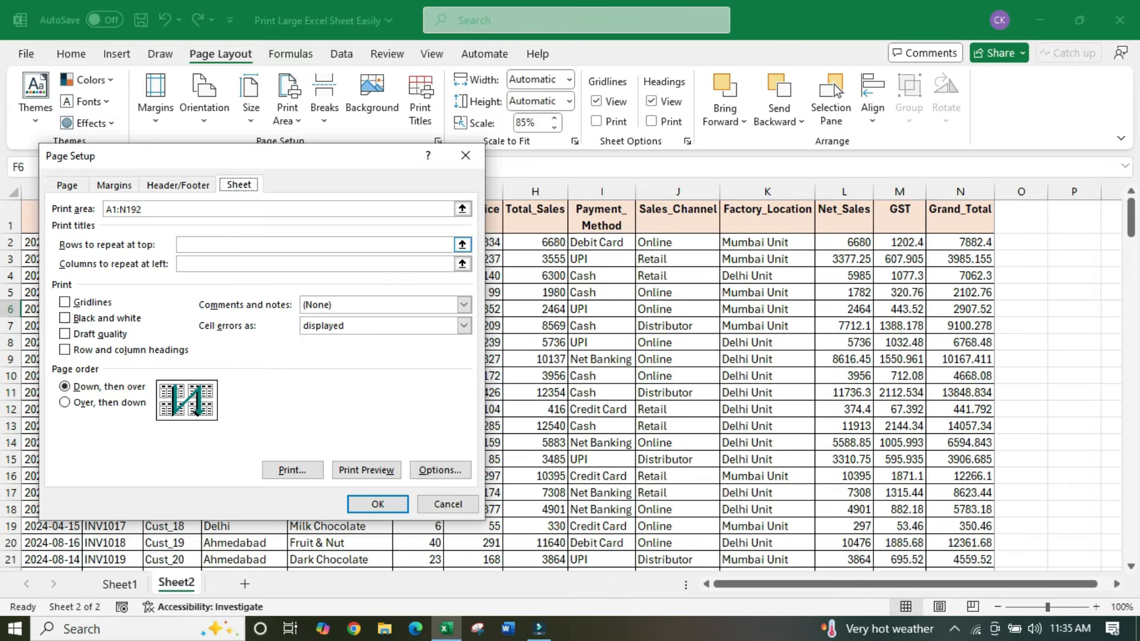
{"action": "left_click", "coordinate": [205, 244]}
{"action": "left_click_drag", "start_coordinate": [293, 158], "coordinate": [633, 258]}
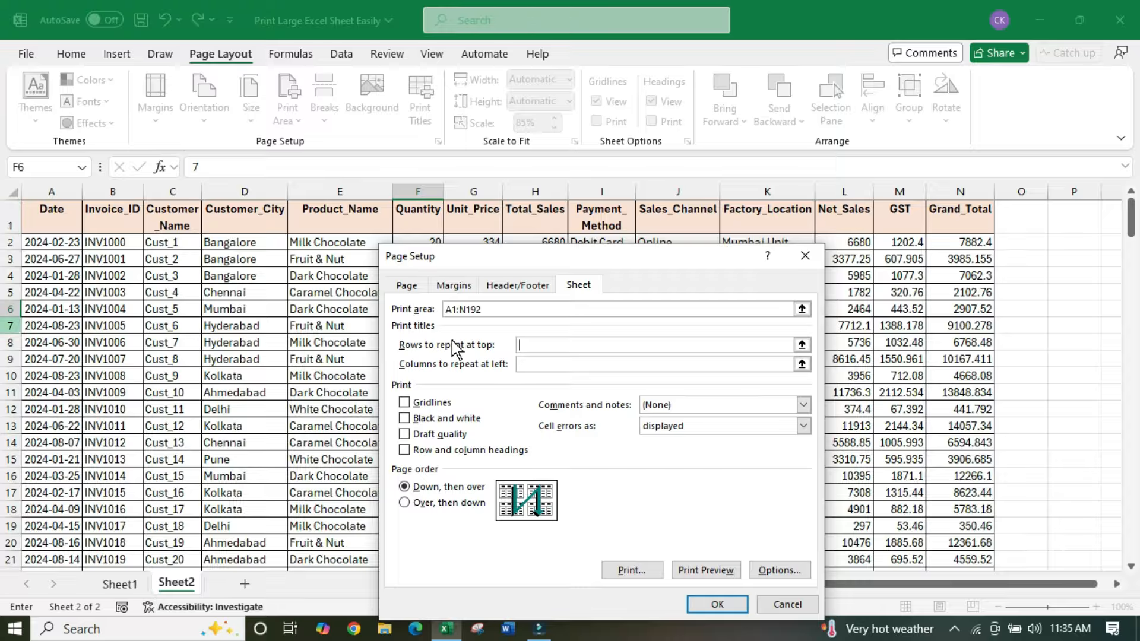
{"action": "left_click", "coordinate": [540, 348]}
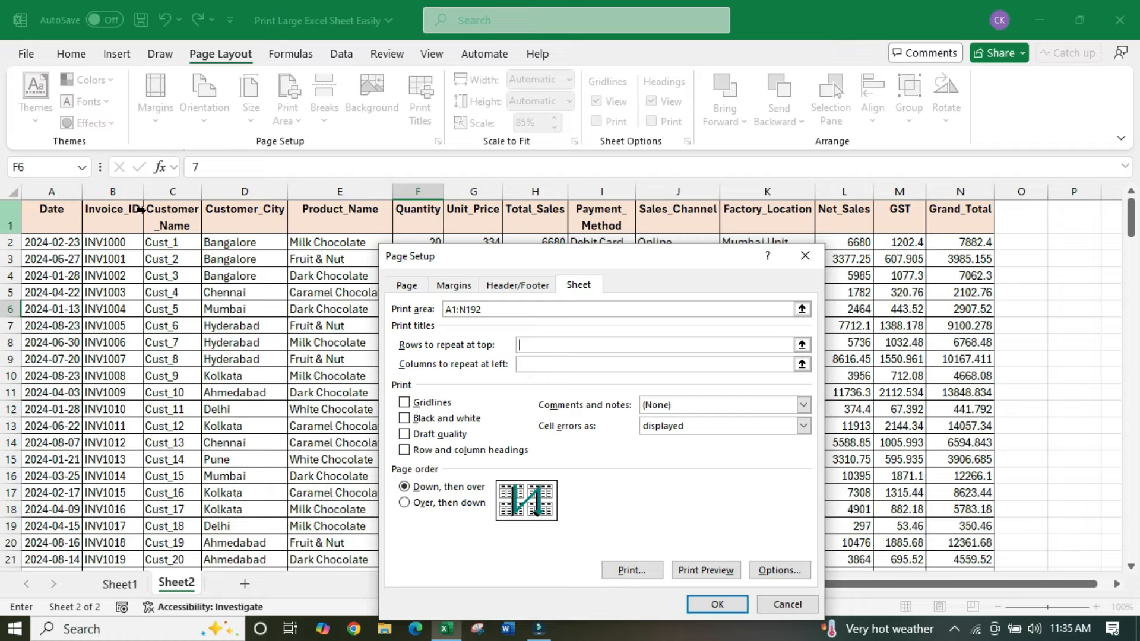
{"action": "left_click", "coordinate": [110, 219]}
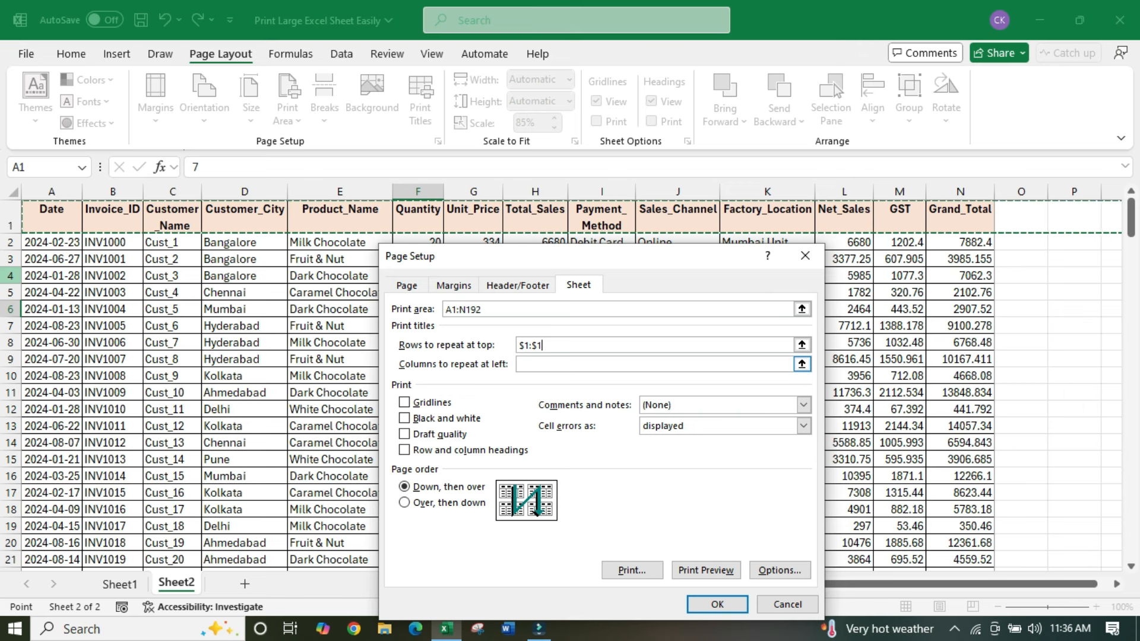
{"action": "left_click", "coordinate": [550, 364]}
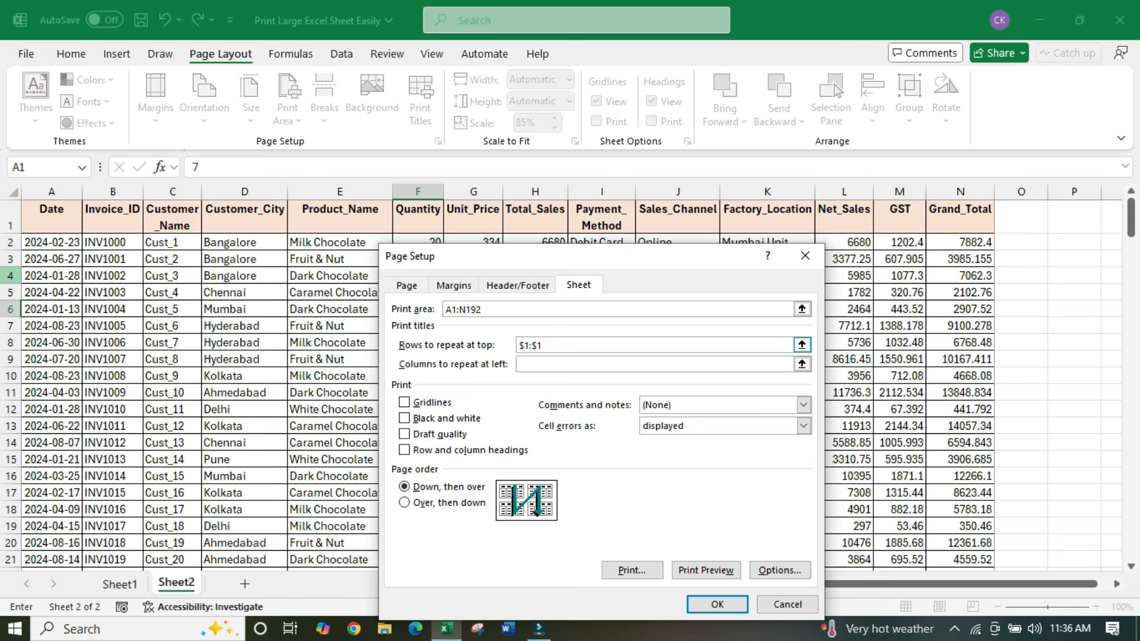
{"action": "left_click", "coordinate": [561, 346]}
Step: Preview the printout from the page setup and check the header row on the pages up to page 4
{"action": "left_click", "coordinate": [705, 571]}
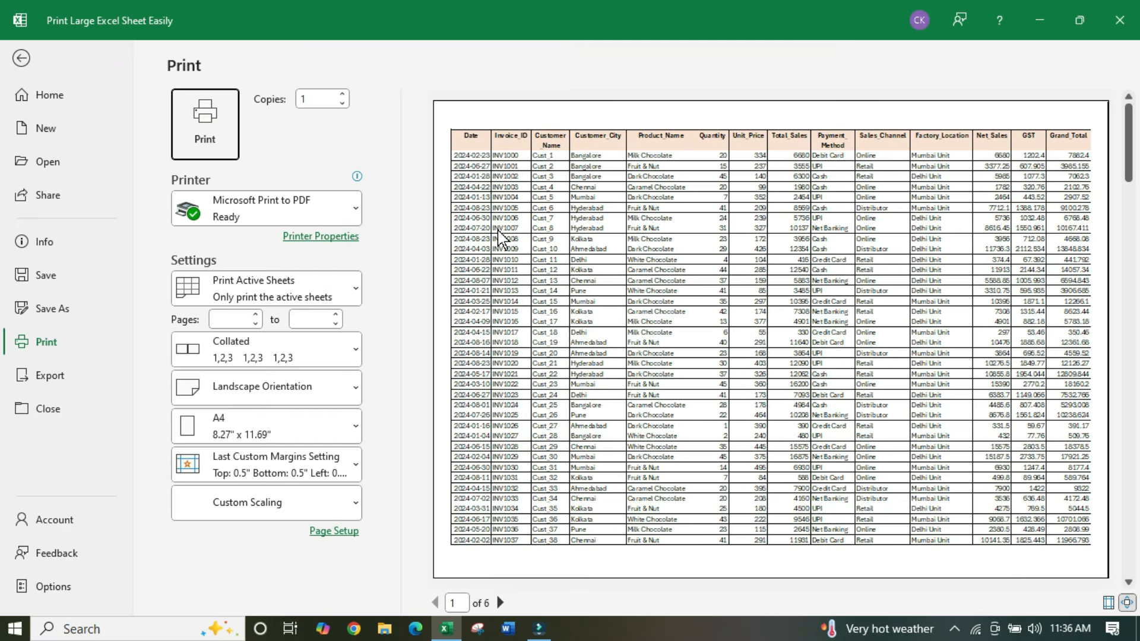
{"action": "left_click", "coordinate": [501, 603]}
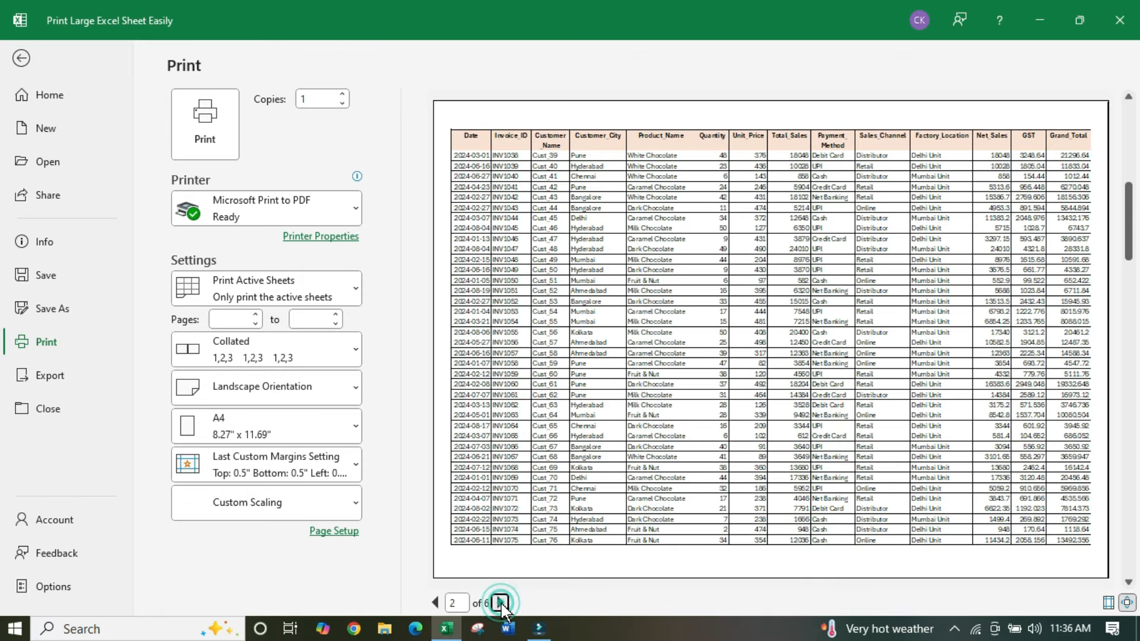
{"action": "left_click", "coordinate": [501, 604]}
{"action": "left_click", "coordinate": [500, 603]}
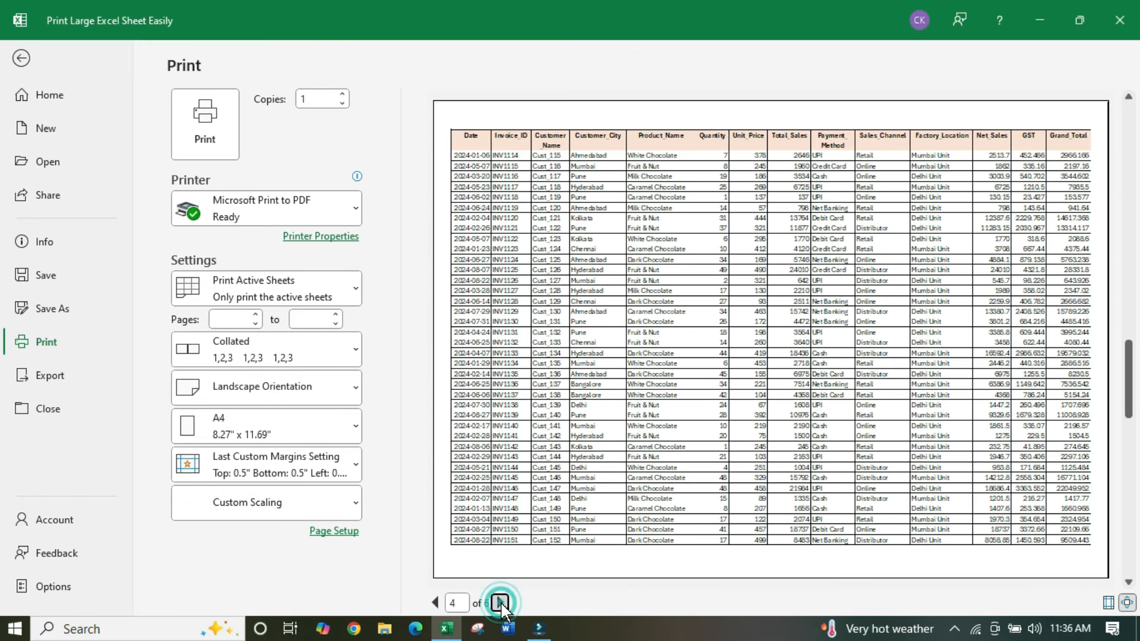
Step: Check the remaining preview pages through page 6, and set the top and bottom page margins to 0.4"
{"action": "left_click", "coordinate": [501, 603]}
{"action": "left_click", "coordinate": [501, 603]}
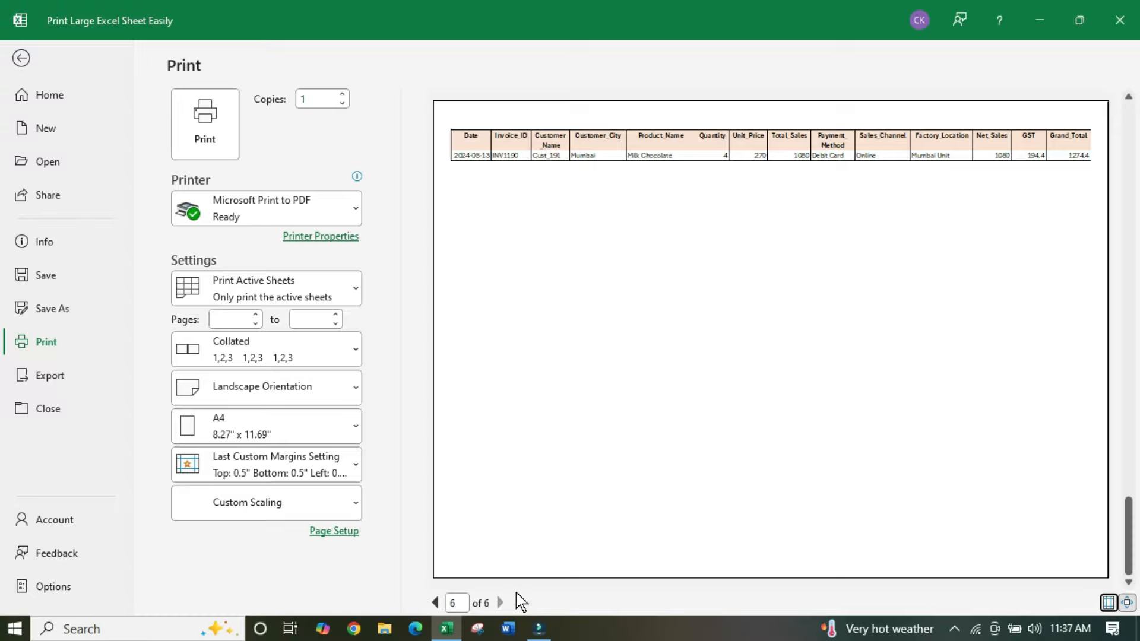
{"action": "left_click", "coordinate": [342, 538]}
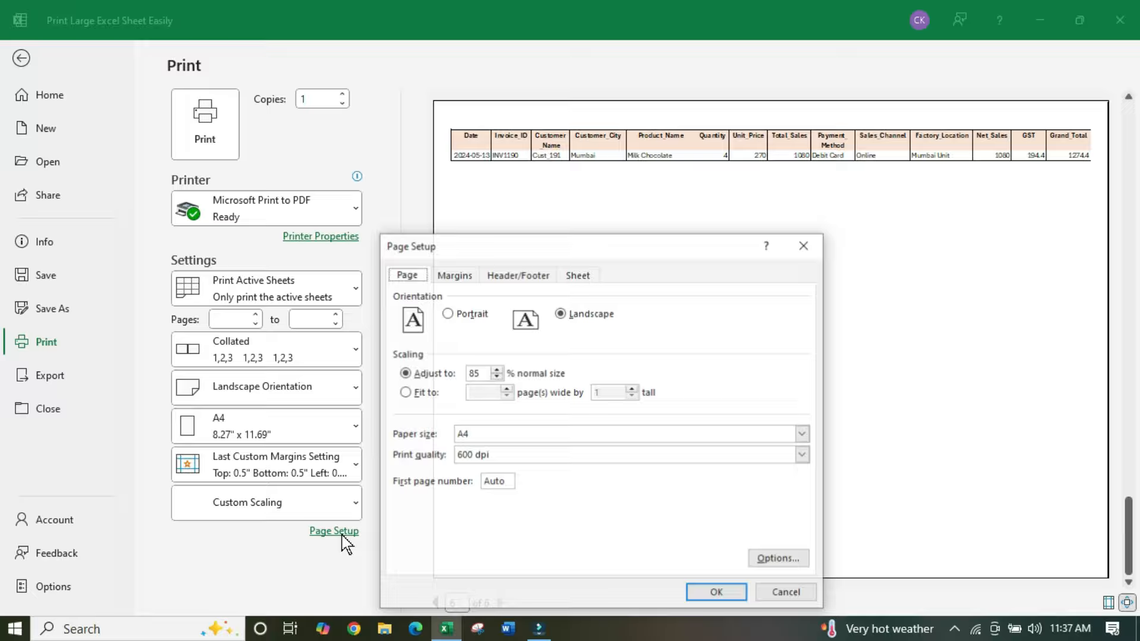
{"action": "left_click", "coordinate": [453, 277]}
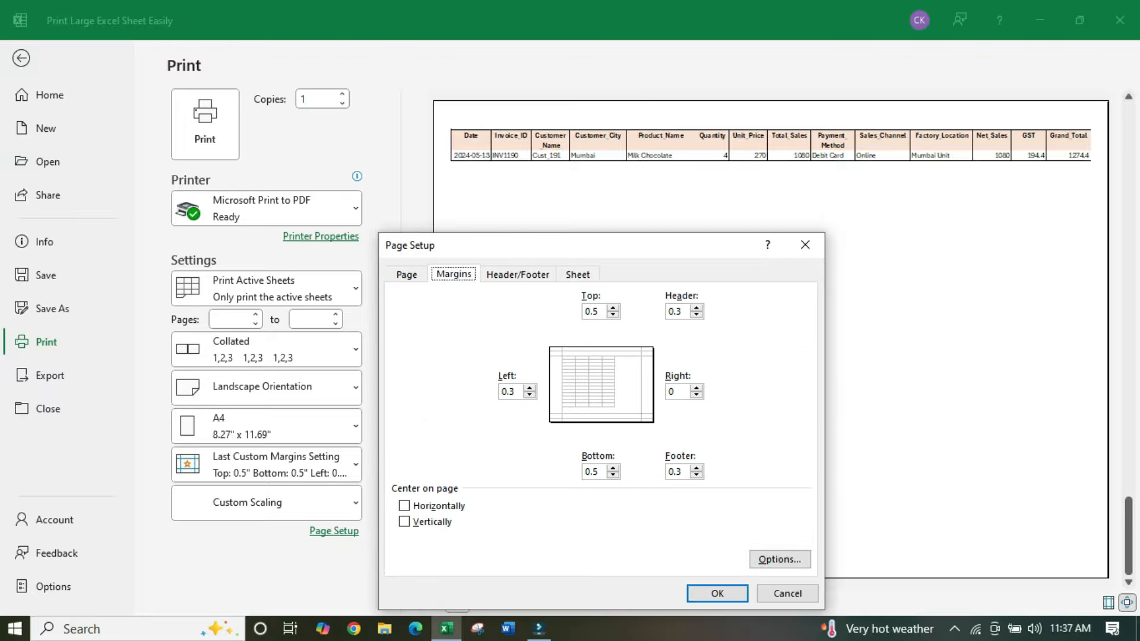
{"action": "left_click", "coordinate": [600, 311]}
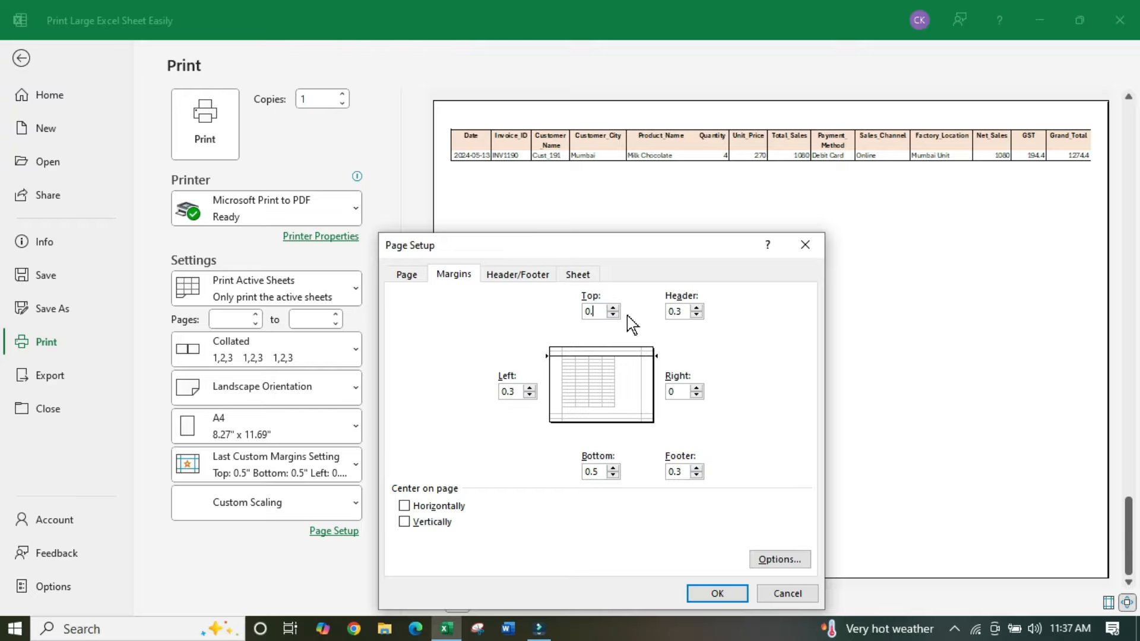
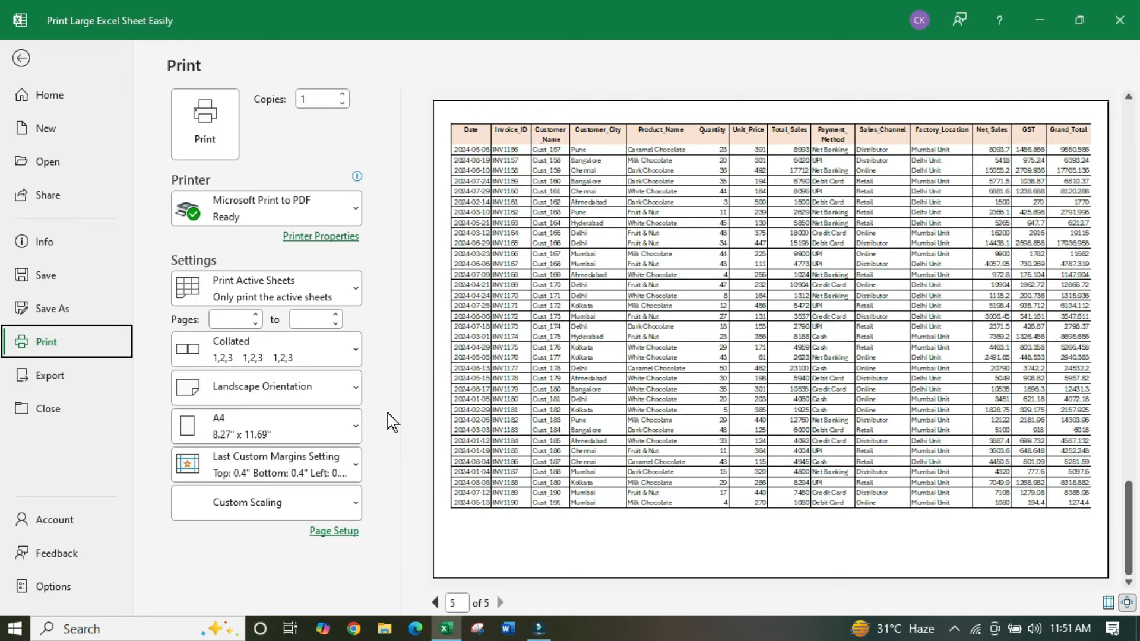
Step: Change the page orientation to Portrait and enlarge the print preview
{"action": "left_click", "coordinate": [305, 386]}
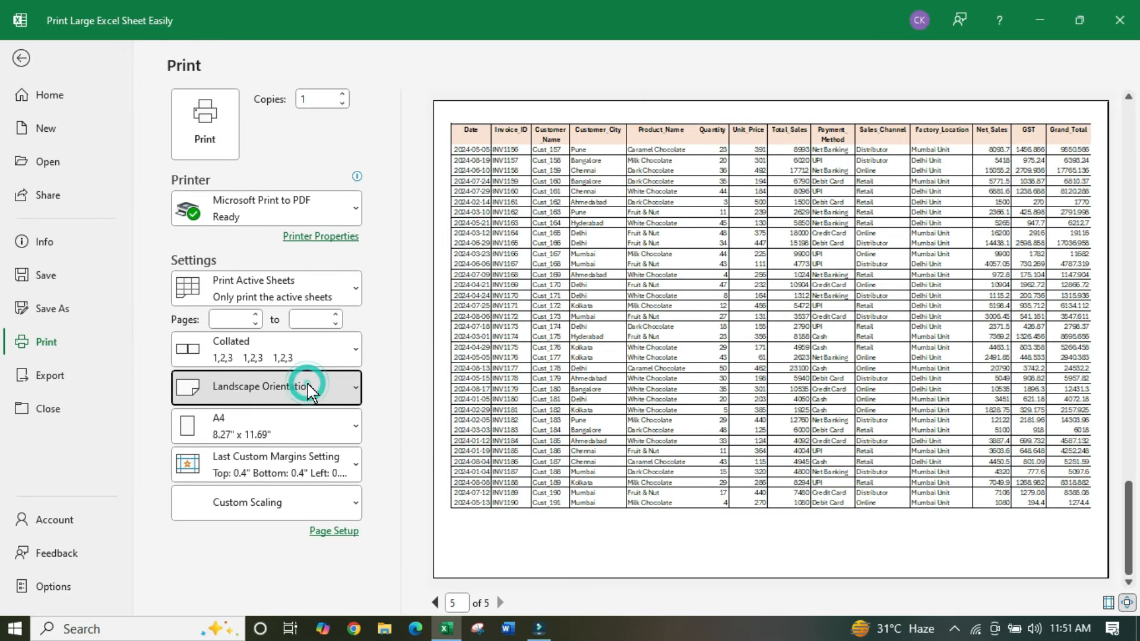
{"action": "left_click", "coordinate": [273, 428]}
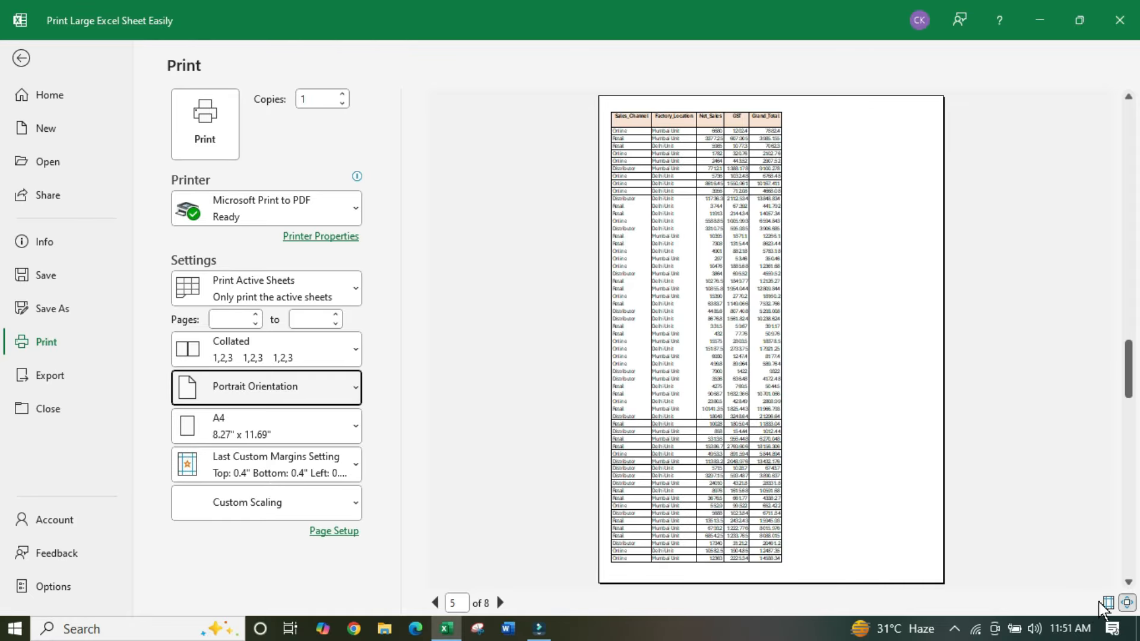
{"action": "left_click", "coordinate": [1126, 603]}
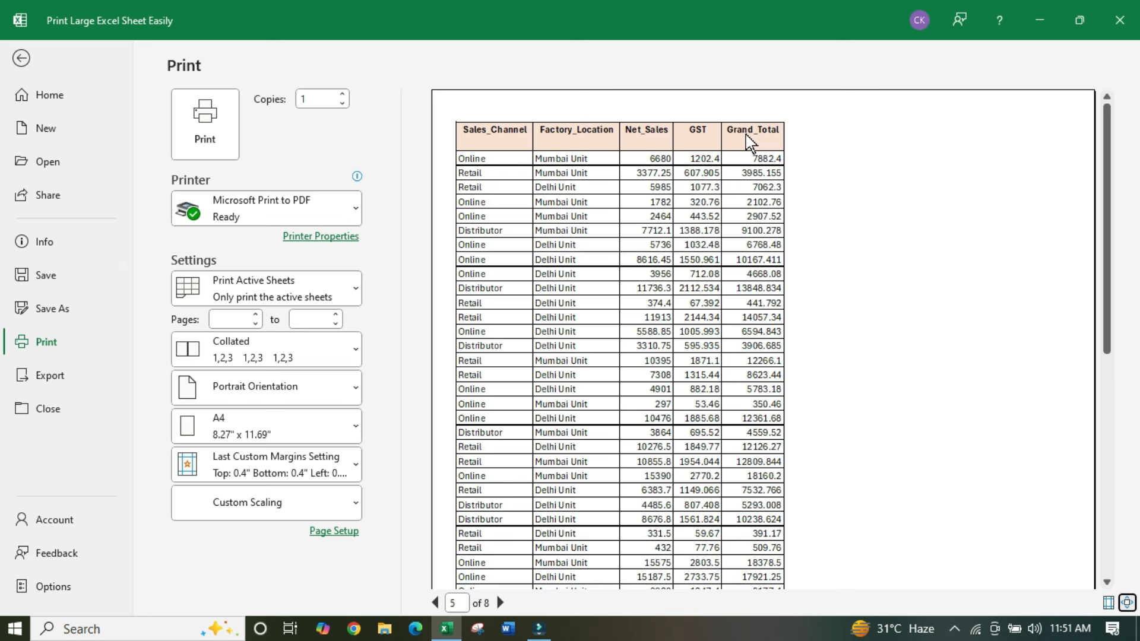
Step: Compare the column headings on preview pages 4 to 8 to see which columns spill onto the later portrait pages
{"action": "left_click", "coordinate": [435, 603]}
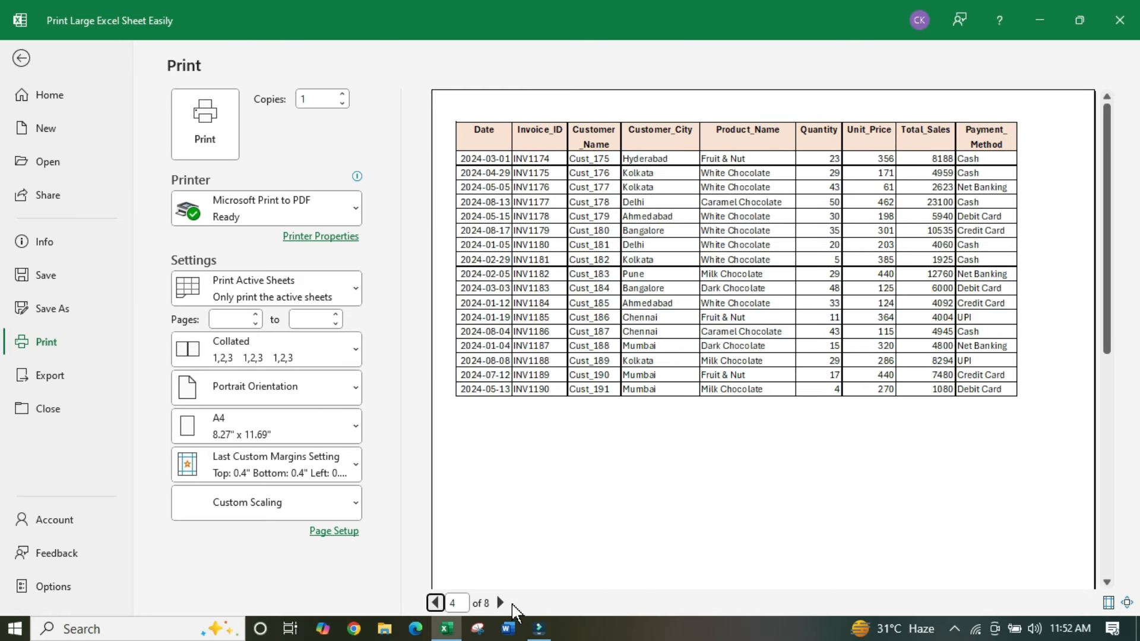
{"action": "left_click", "coordinate": [500, 603]}
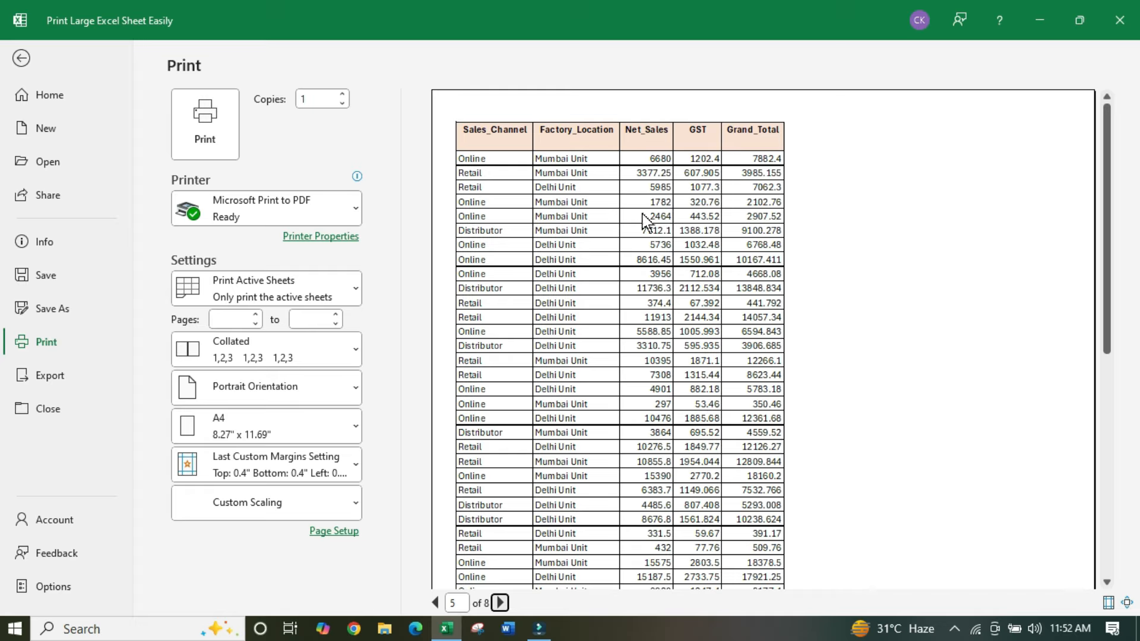
{"action": "left_click", "coordinate": [502, 603]}
{"action": "left_click", "coordinate": [502, 603]}
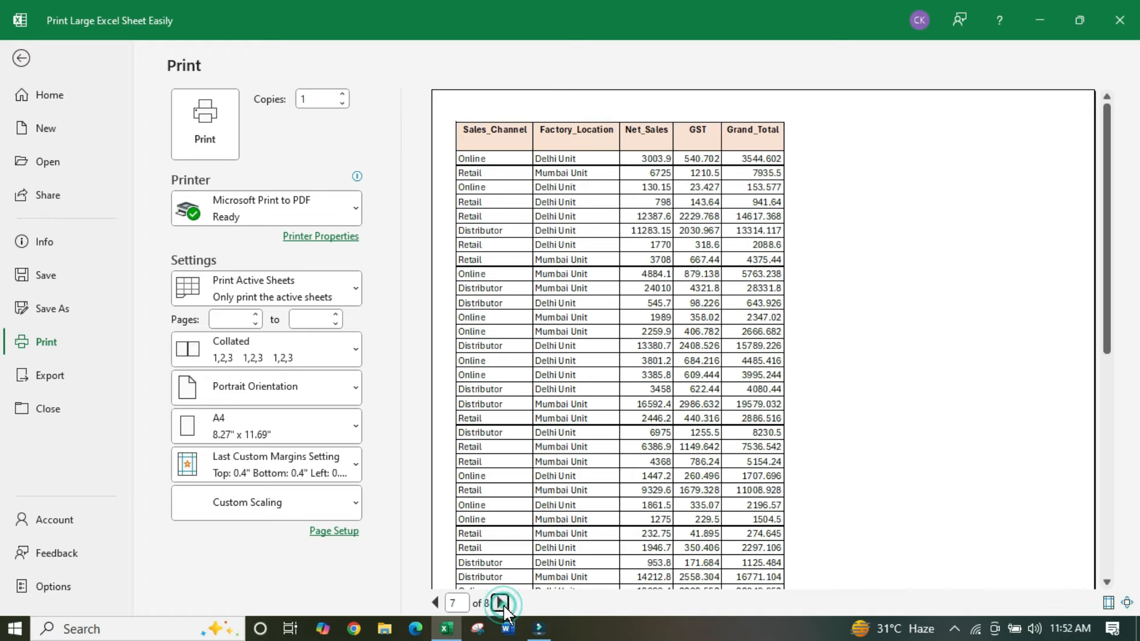
{"action": "left_click", "coordinate": [502, 604]}
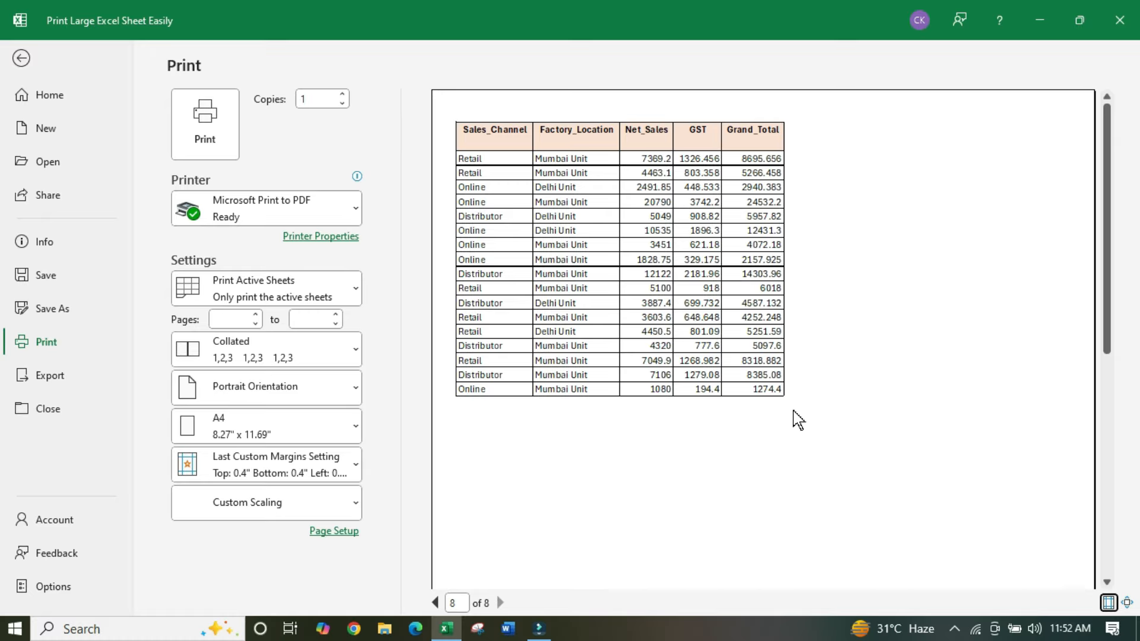
{"action": "left_click", "coordinate": [436, 602]}
{"action": "left_click", "coordinate": [436, 602]}
{"action": "left_click", "coordinate": [435, 603]}
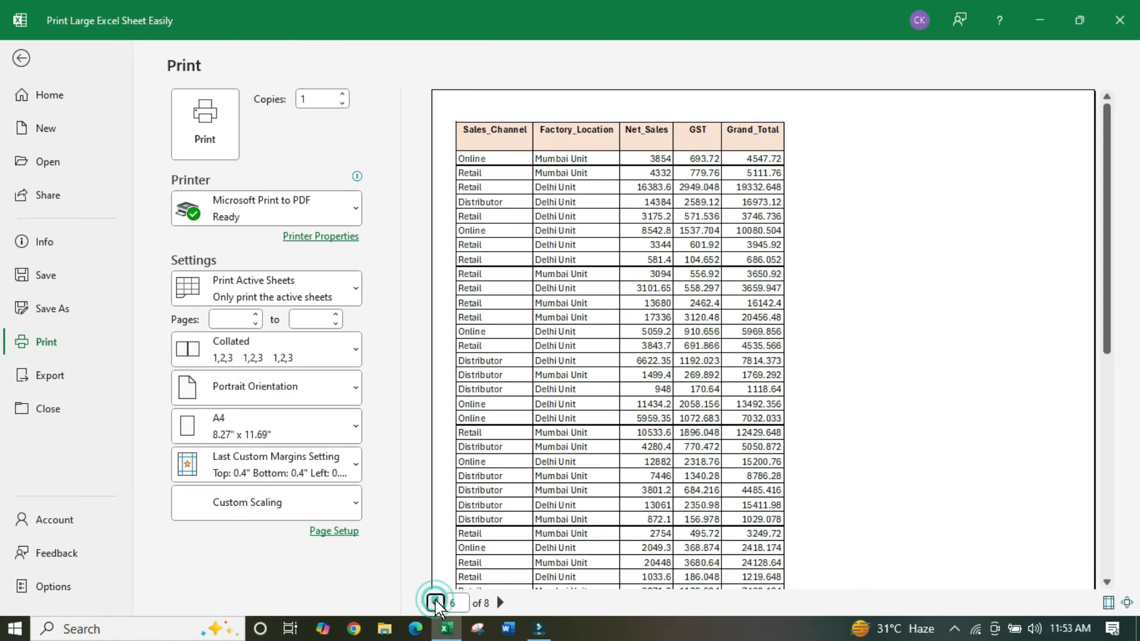
{"action": "left_click", "coordinate": [436, 602]}
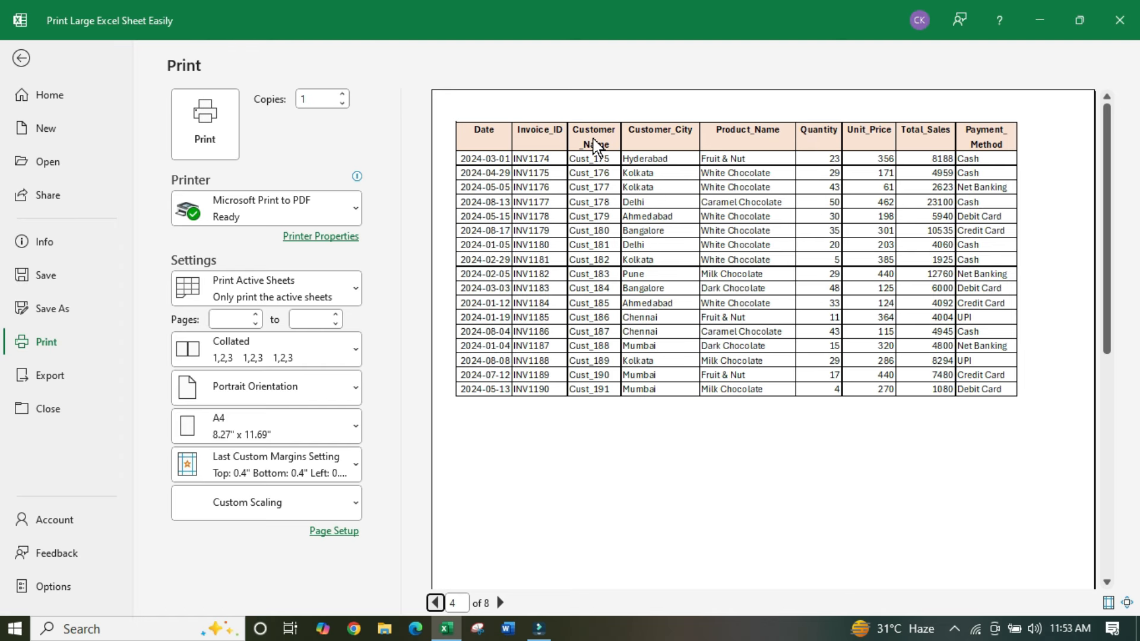
Step: Return to Sheet2 and define columns A to C ($A:$C) as the print title columns to repeat at the left of every page
{"action": "key", "text": "Escape"}
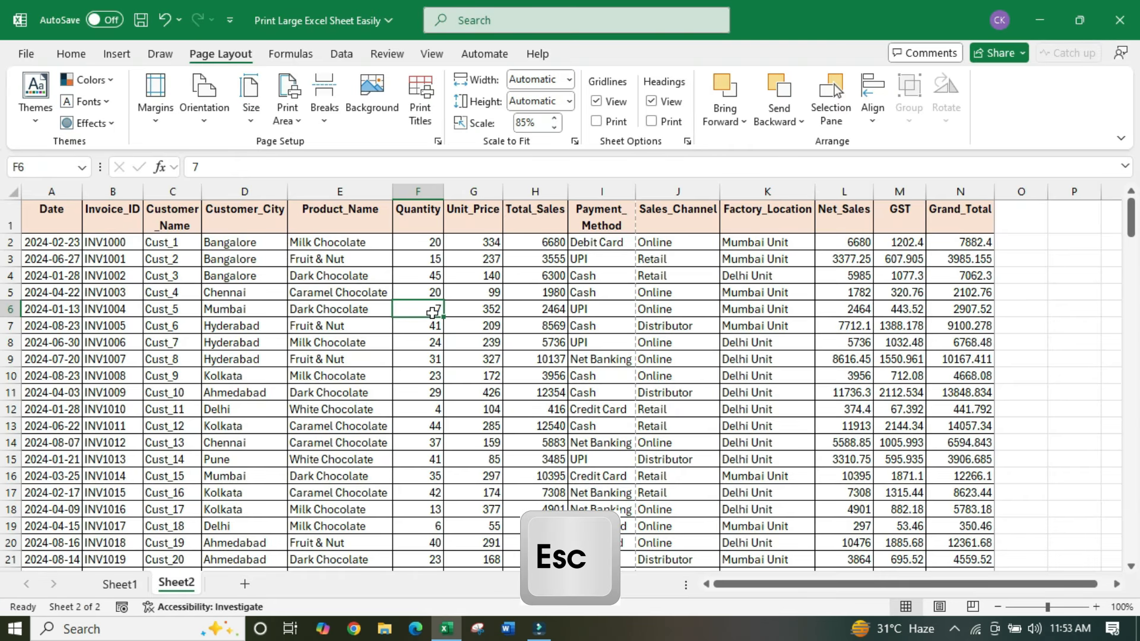
{"action": "left_click", "coordinate": [403, 340]}
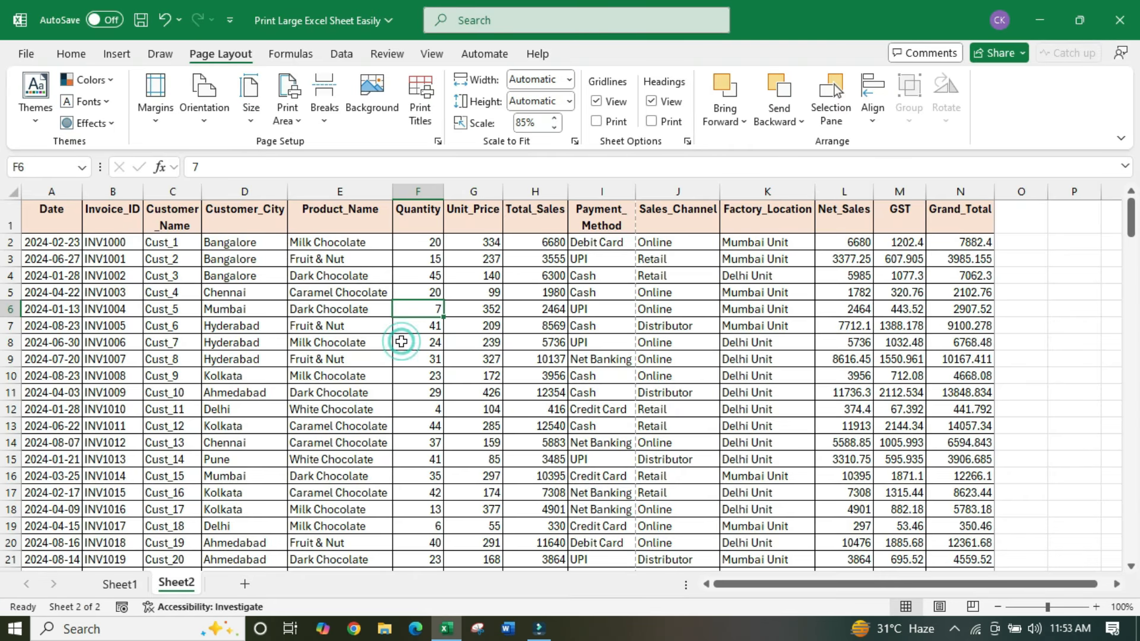
{"action": "left_click", "coordinate": [420, 89]}
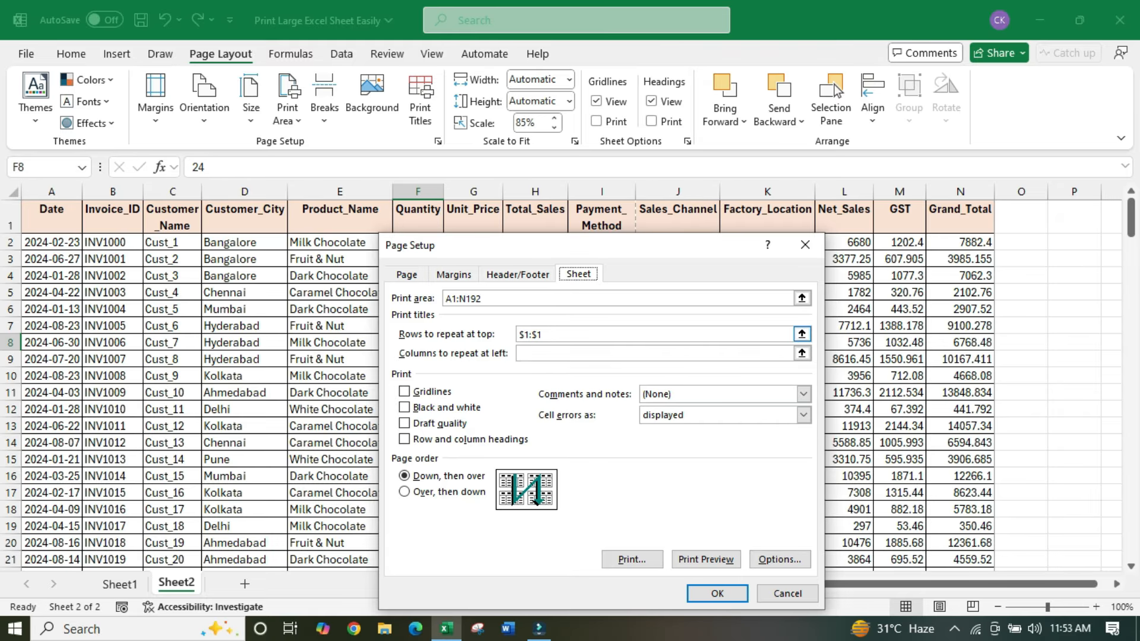
{"action": "left_click", "coordinate": [560, 333]}
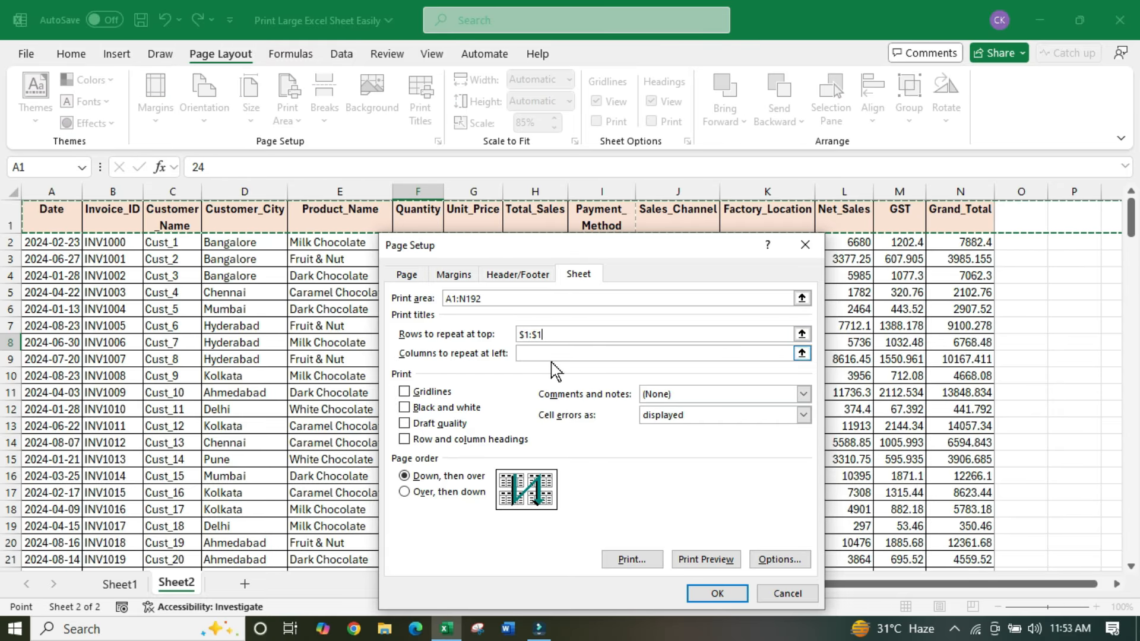
{"action": "left_click", "coordinate": [545, 353]}
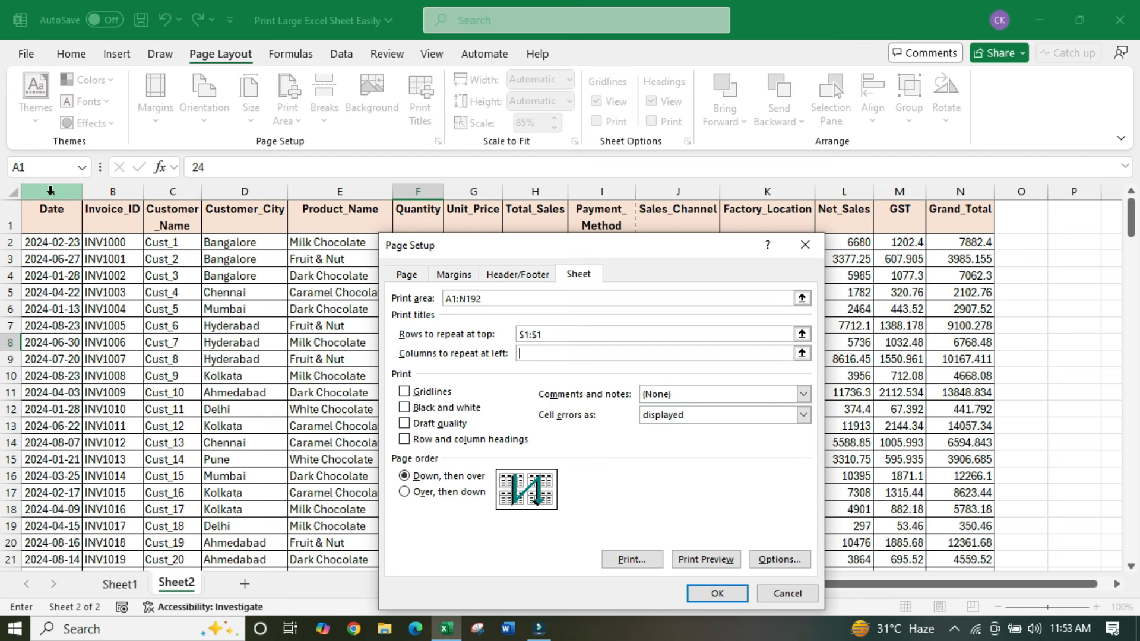
{"action": "left_click_drag", "start_coordinate": [52, 189], "coordinate": [171, 184]}
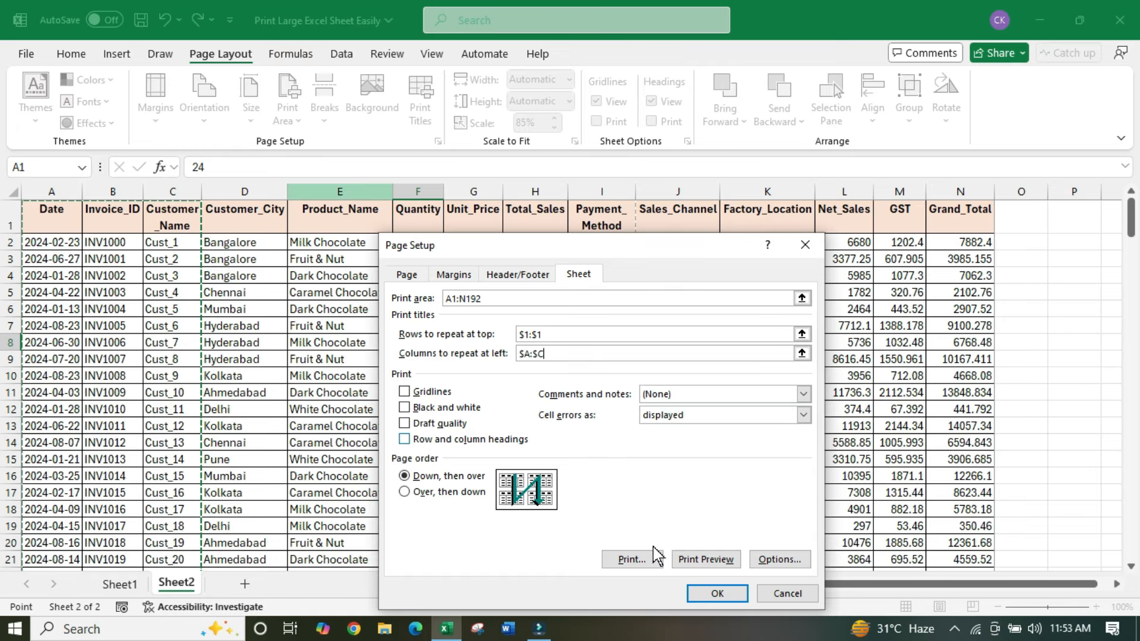
Step: Preview the printout from the page setup and check the repeated columns on every page up to page 8
{"action": "left_click", "coordinate": [704, 558]}
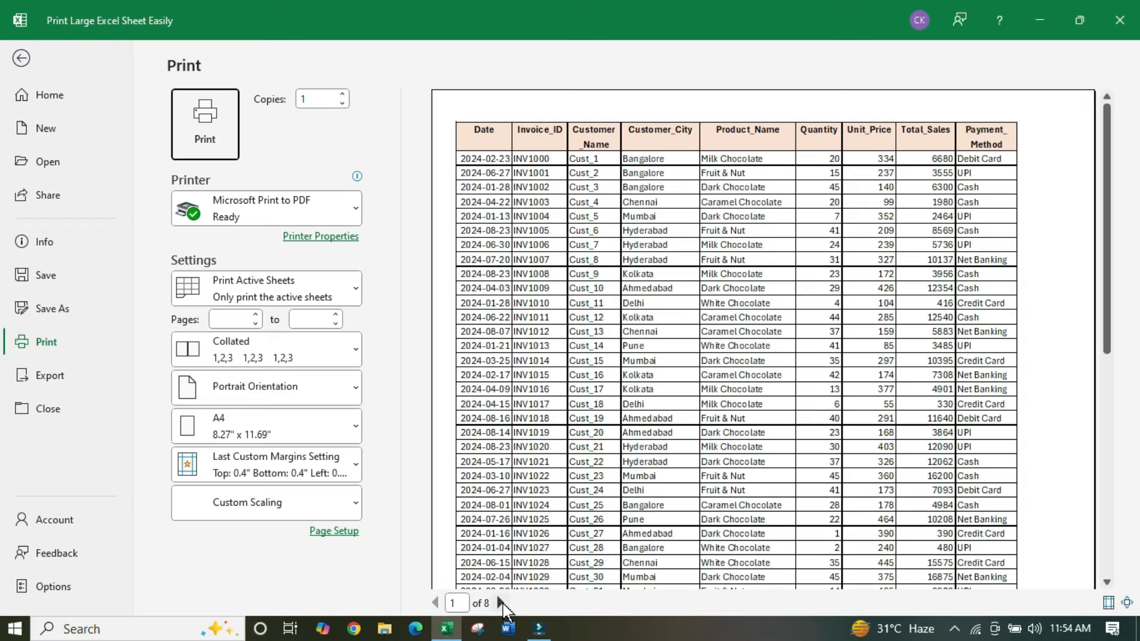
{"action": "left_click", "coordinate": [501, 602]}
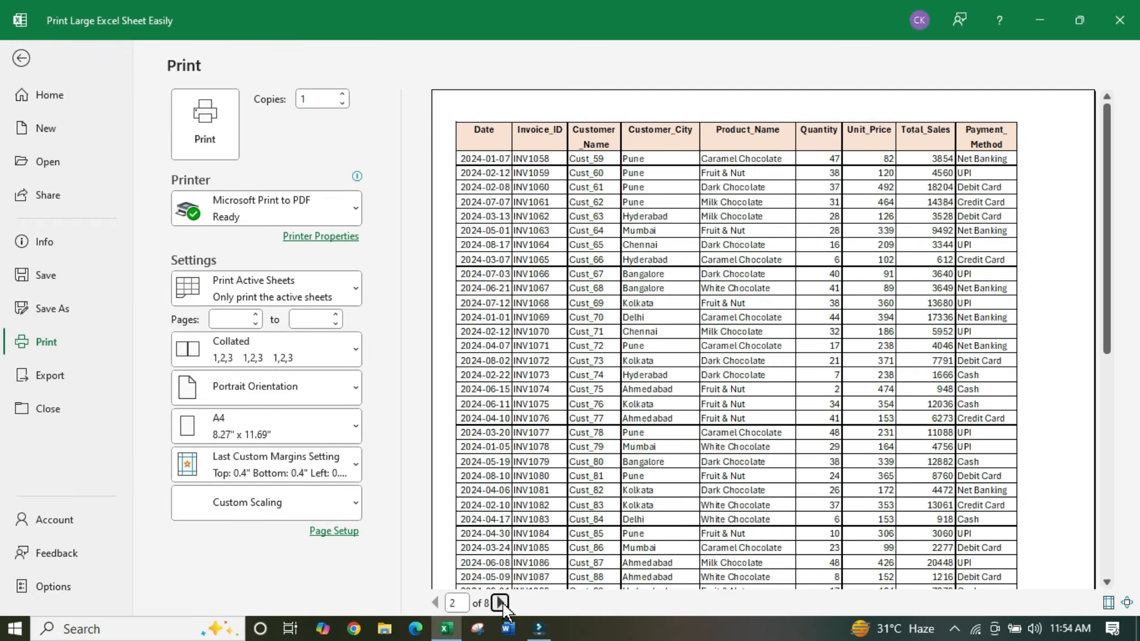
{"action": "left_click", "coordinate": [500, 603]}
{"action": "left_click", "coordinate": [500, 603]}
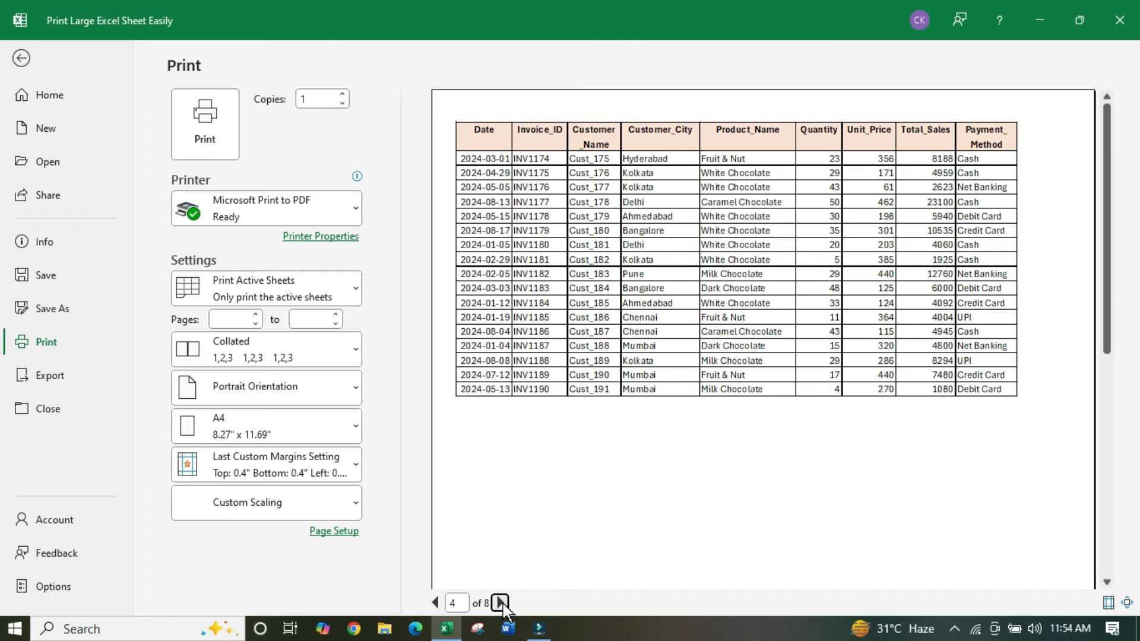
{"action": "left_click", "coordinate": [501, 602]}
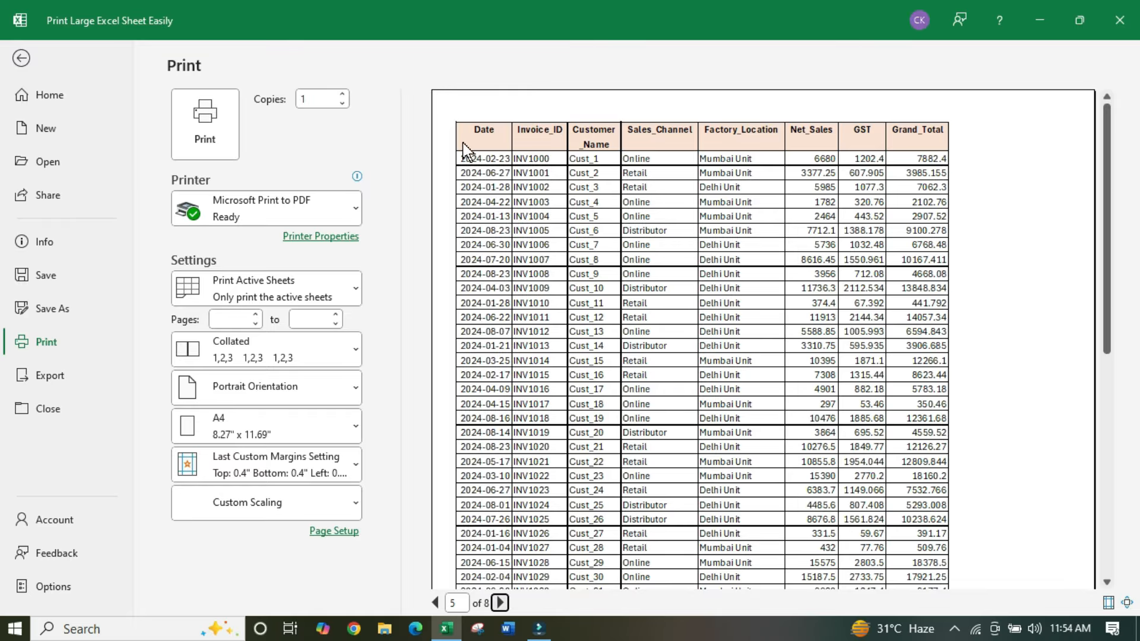
{"action": "left_click", "coordinate": [501, 603]}
{"action": "left_click", "coordinate": [501, 602]}
{"action": "left_click", "coordinate": [501, 603]}
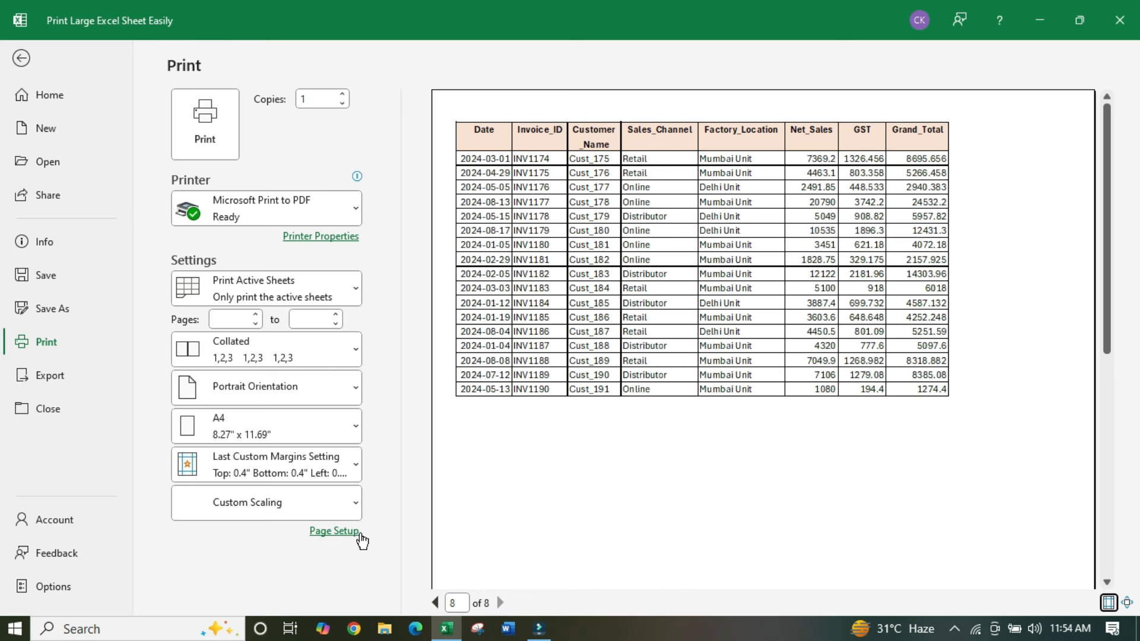
Step: Return to Sheet2 and review its repeat-row and repeat-column ranges in the print title settings
{"action": "key", "text": "Escape"}
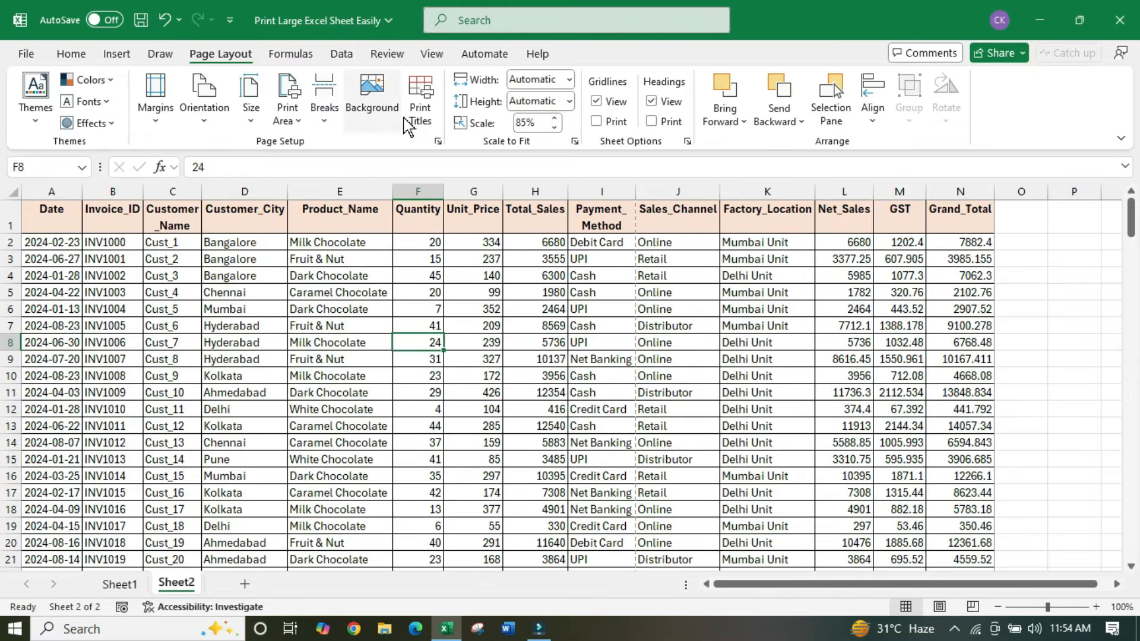
{"action": "left_click", "coordinate": [418, 104]}
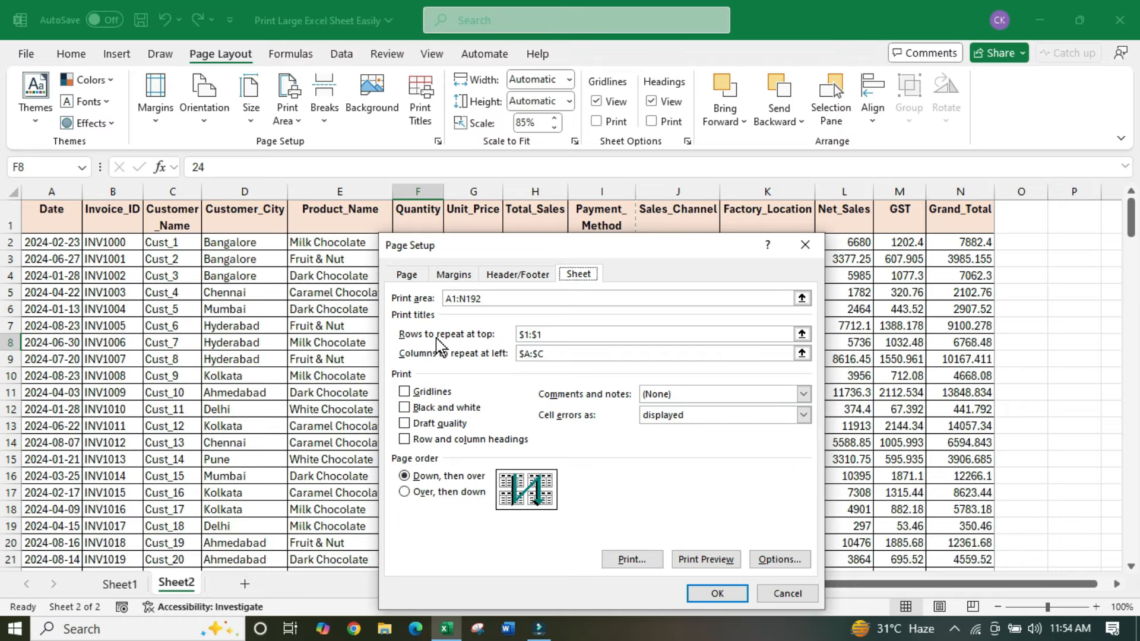
{"action": "left_click", "coordinate": [550, 333]}
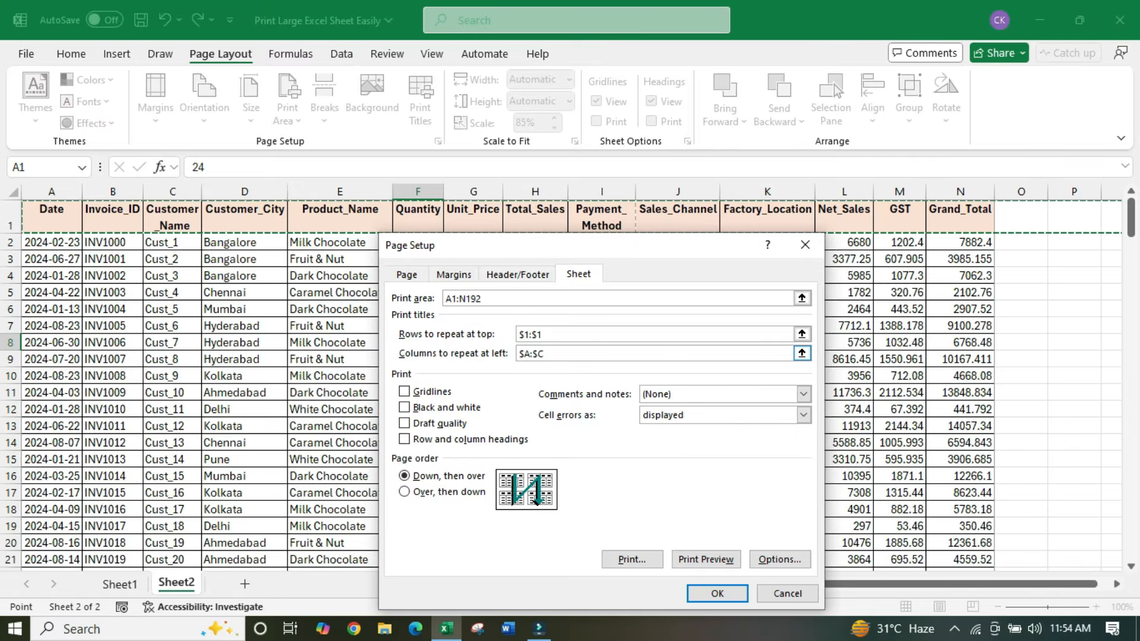
{"action": "left_click", "coordinate": [554, 353]}
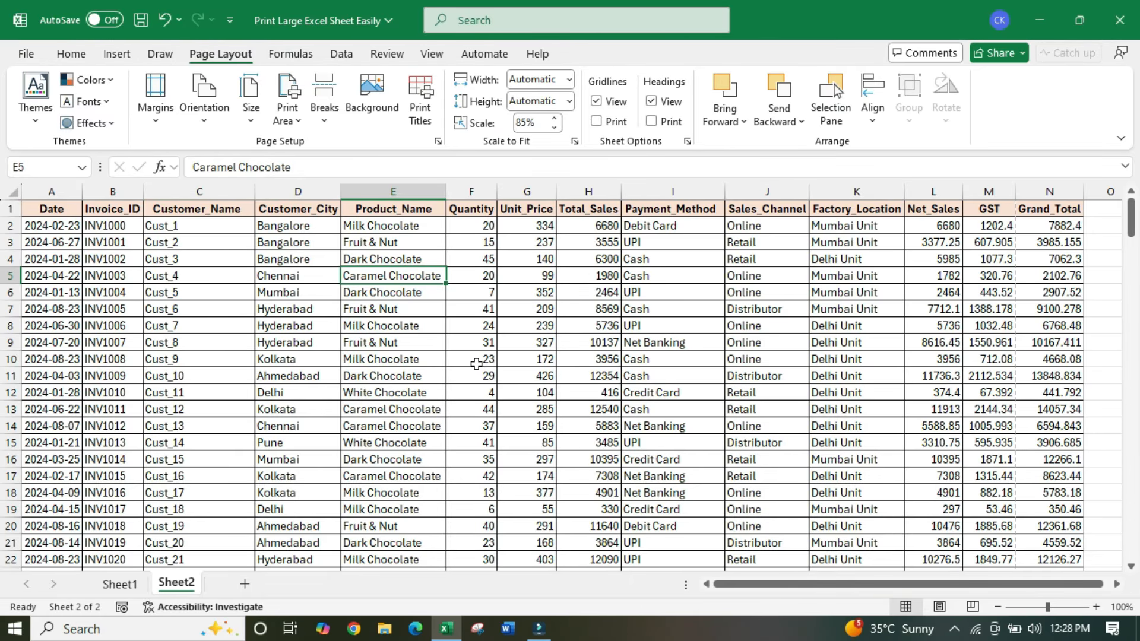
Step: Clear both the repeat-row and repeat-column print titles of Sheet2 and apply the page setup
{"action": "left_click", "coordinate": [426, 104]}
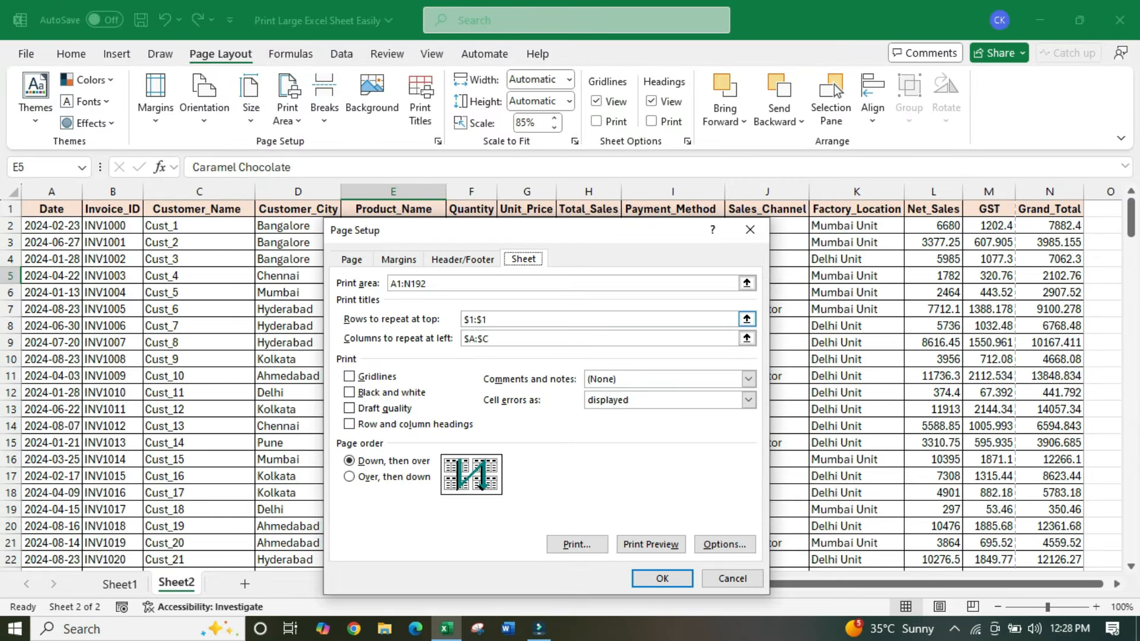
{"action": "left_click_drag", "start_coordinate": [496, 320], "coordinate": [464, 324]}
{"action": "key", "text": "BackSpace"}
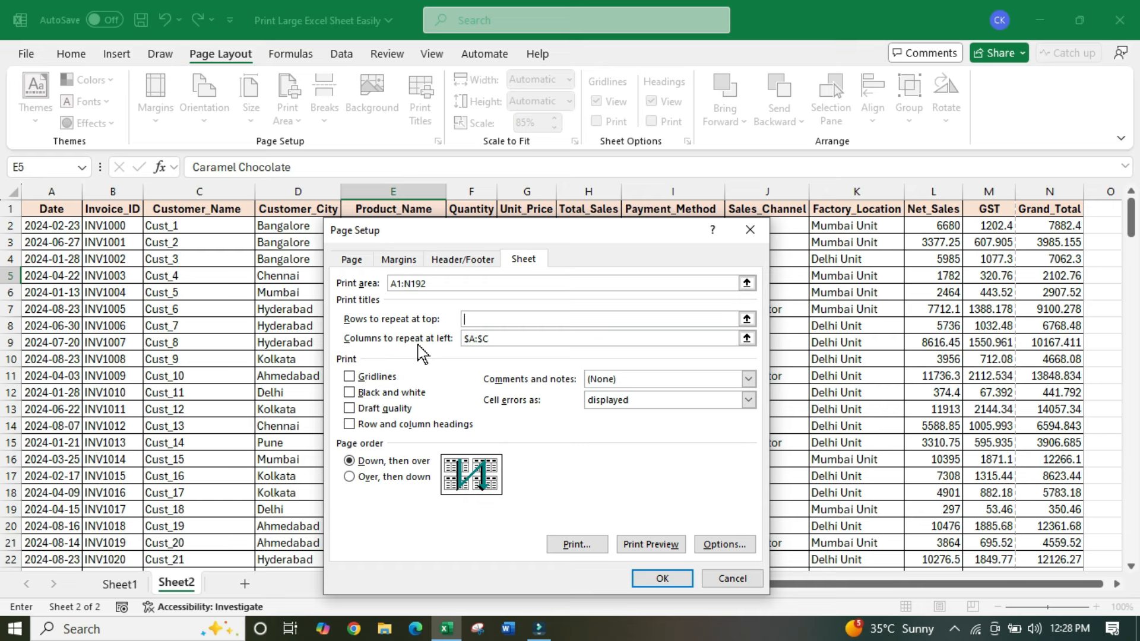
{"action": "left_click", "coordinate": [504, 344]}
{"action": "left_click_drag", "start_coordinate": [503, 343], "coordinate": [464, 339]}
{"action": "key", "text": "BackSpace"}
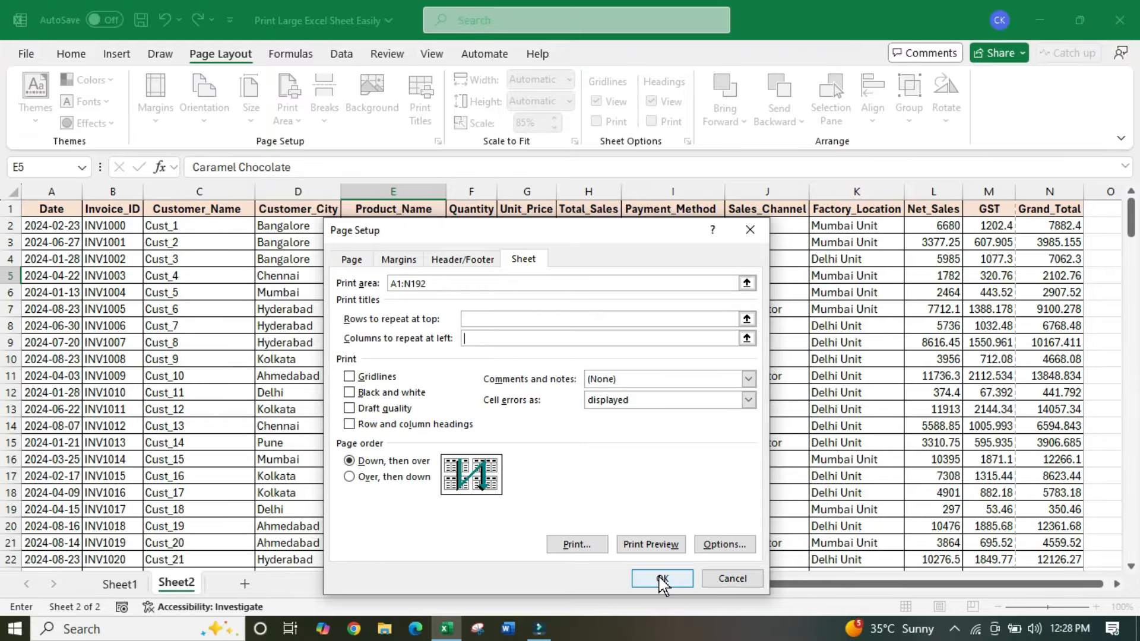
{"action": "left_click", "coordinate": [662, 578]}
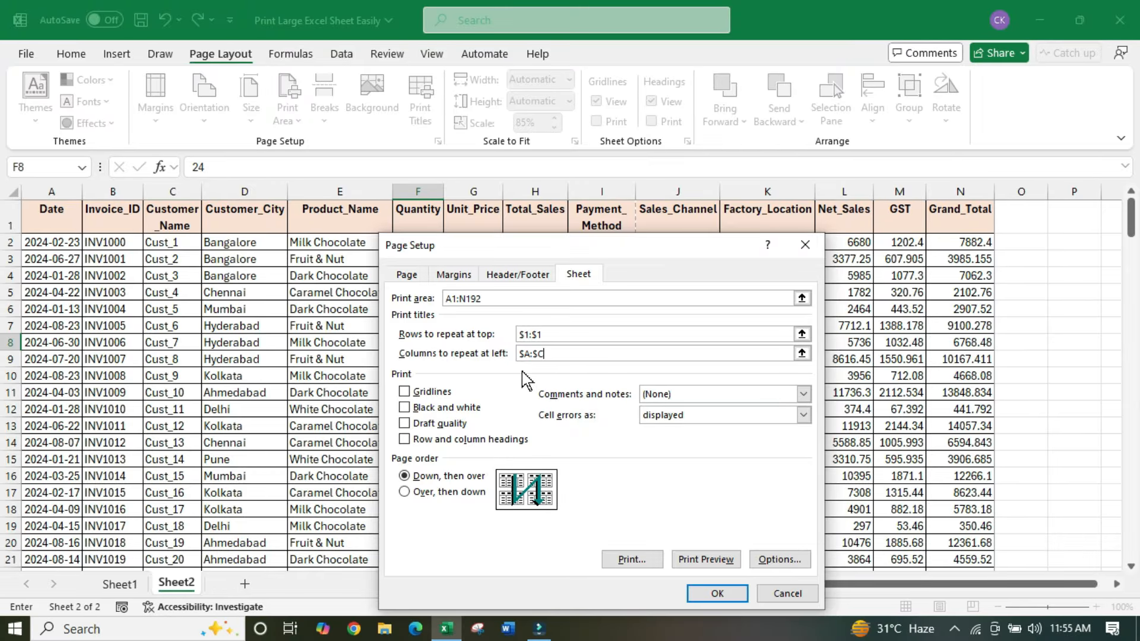
Step: Try the Black and white print option in the sheet page setup and turn it off again
{"action": "left_click", "coordinate": [575, 275]}
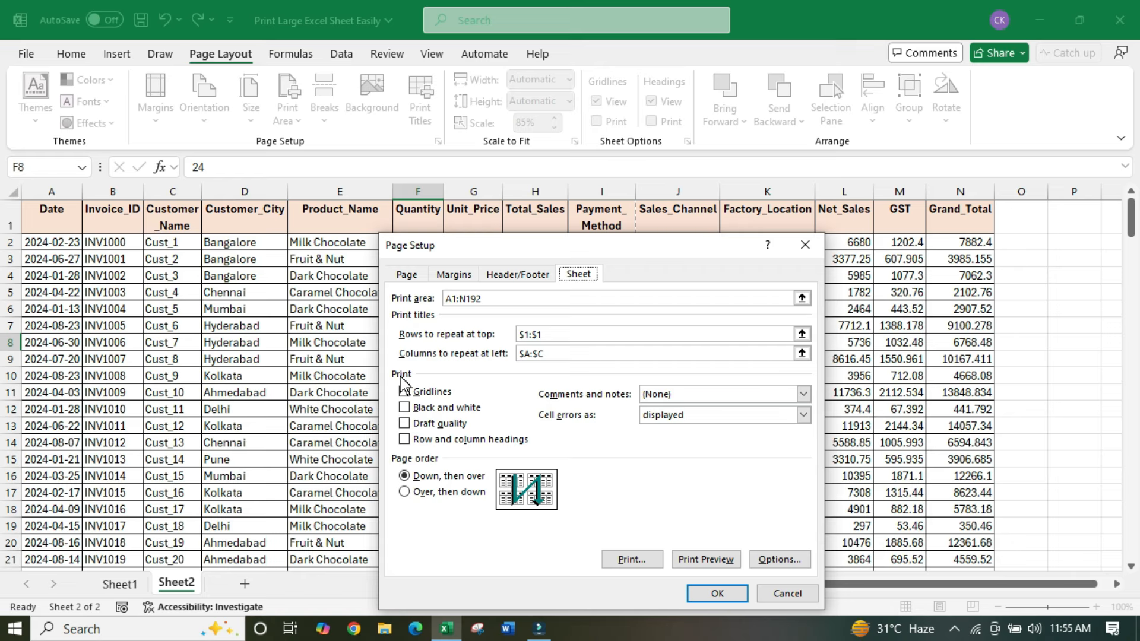
{"action": "left_click", "coordinate": [404, 410]}
{"action": "left_click", "coordinate": [404, 406]}
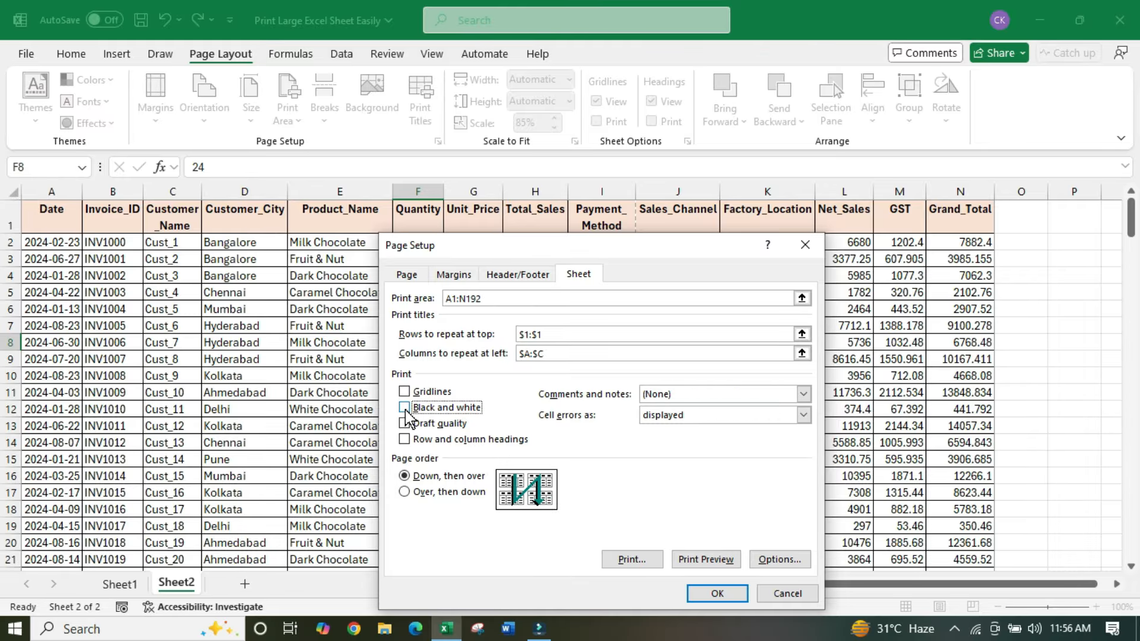
Step: Toggle the Black and white print option on and back off once more and apply the page setup
{"action": "left_click", "coordinate": [402, 406]}
{"action": "left_click", "coordinate": [403, 407]}
{"action": "left_click", "coordinate": [715, 592]}
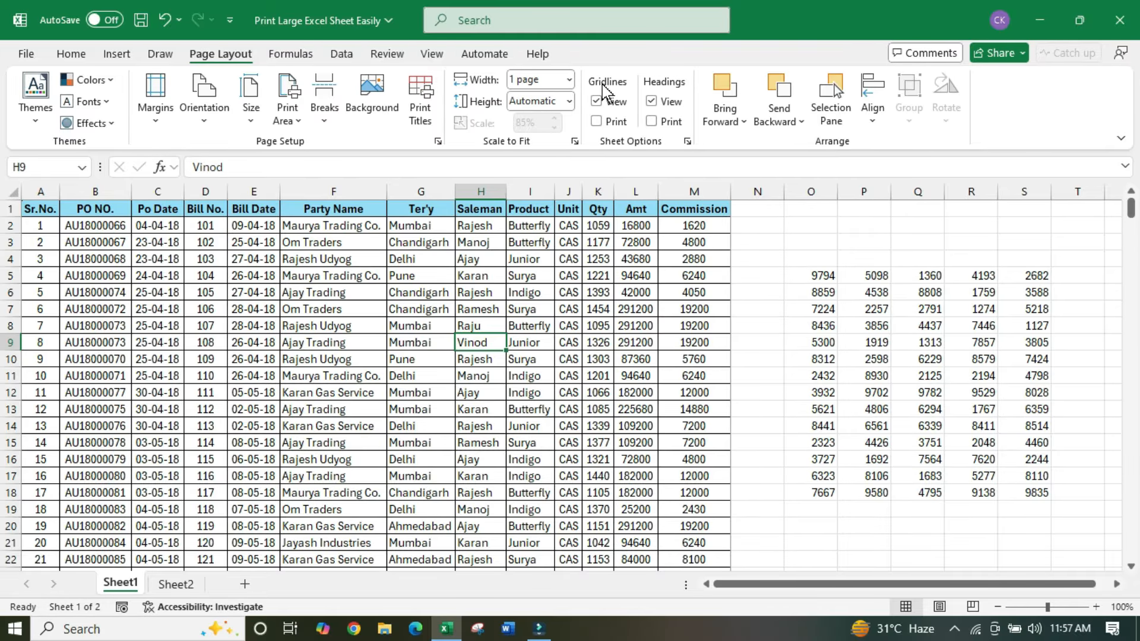
Step: Turn on gridline printing for Sheet1, where the unbordered numbers lie beside the table, and preview the printout
{"action": "left_click", "coordinate": [796, 241]}
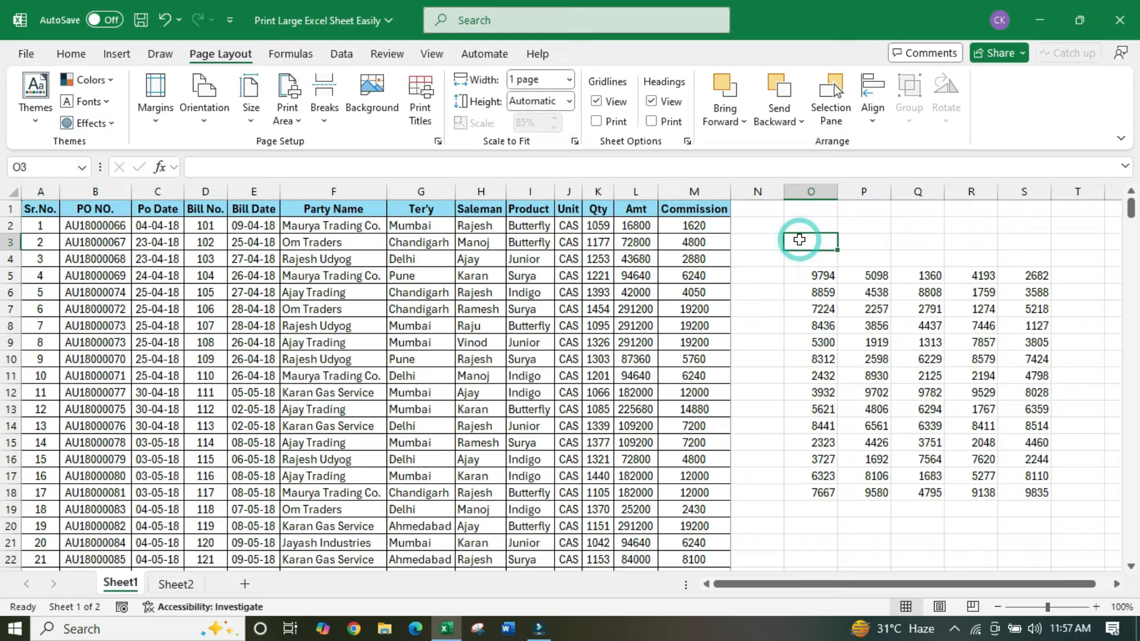
{"action": "left_click", "coordinate": [880, 247]}
{"action": "scroll", "coordinate": [944, 343], "scroll_direction": "up", "scroll_amount": 4, "text": "ctrl"}
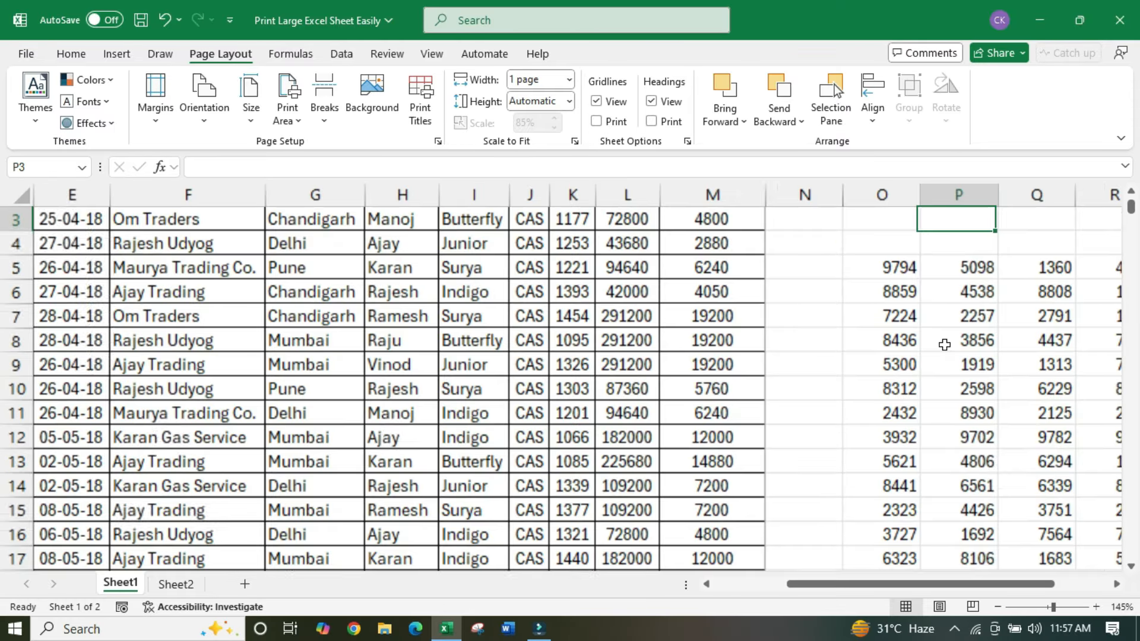
{"action": "scroll", "coordinate": [931, 359], "scroll_direction": "up", "scroll_amount": 1}
{"action": "left_click", "coordinate": [855, 264]}
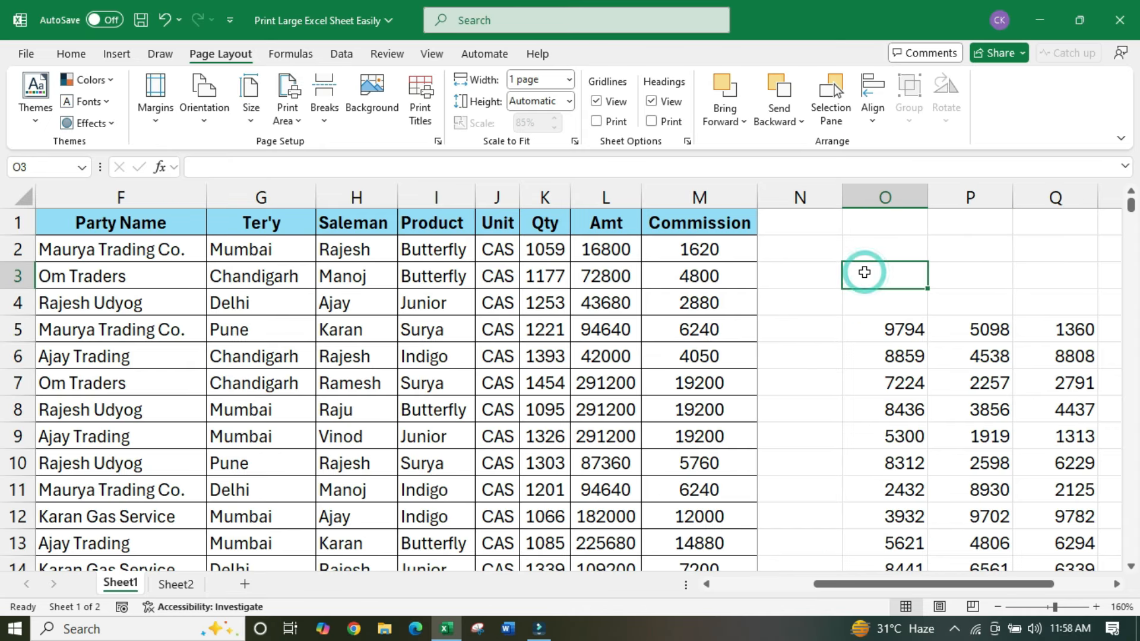
{"action": "left_click_drag", "start_coordinate": [911, 584], "coordinate": [1005, 595]}
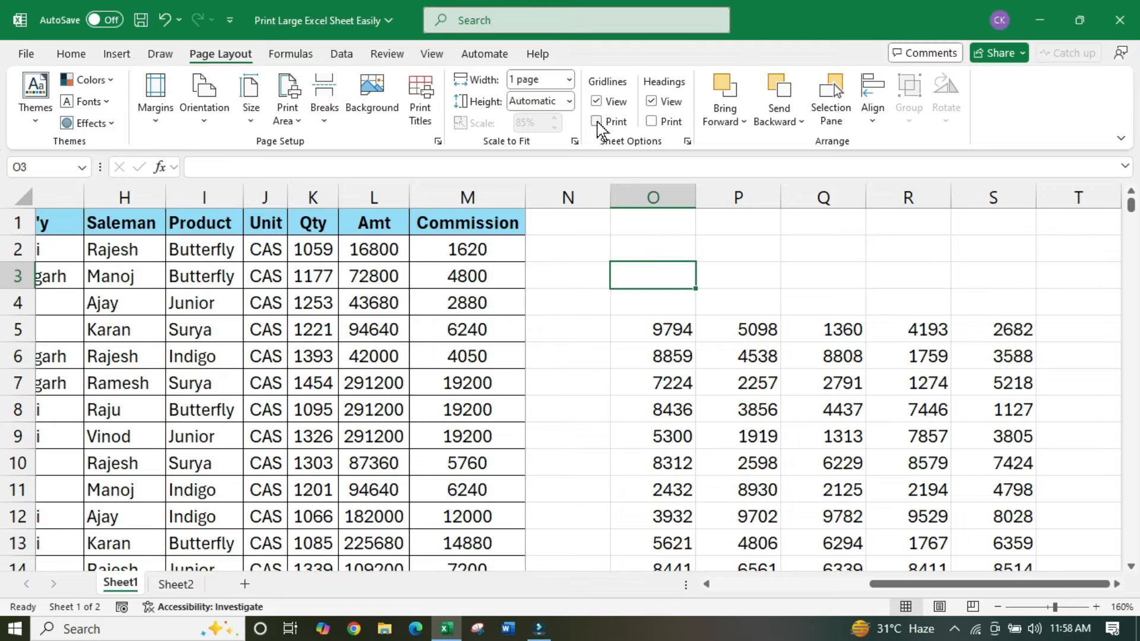
{"action": "left_click", "coordinate": [597, 122]}
{"action": "left_click", "coordinate": [719, 280]}
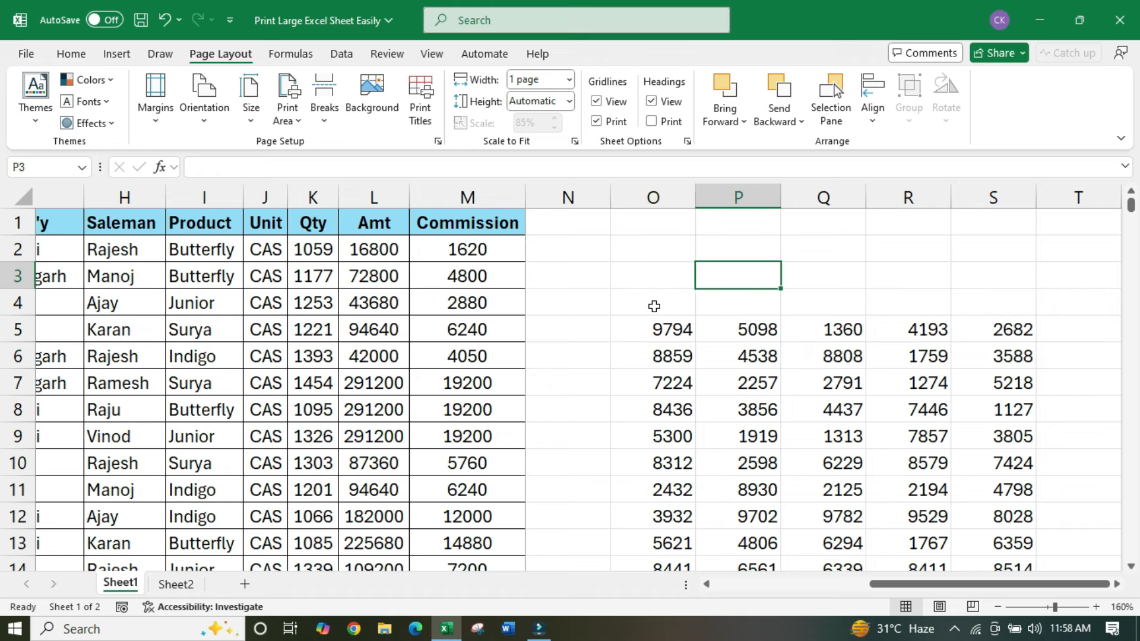
{"action": "left_click", "coordinate": [635, 305]}
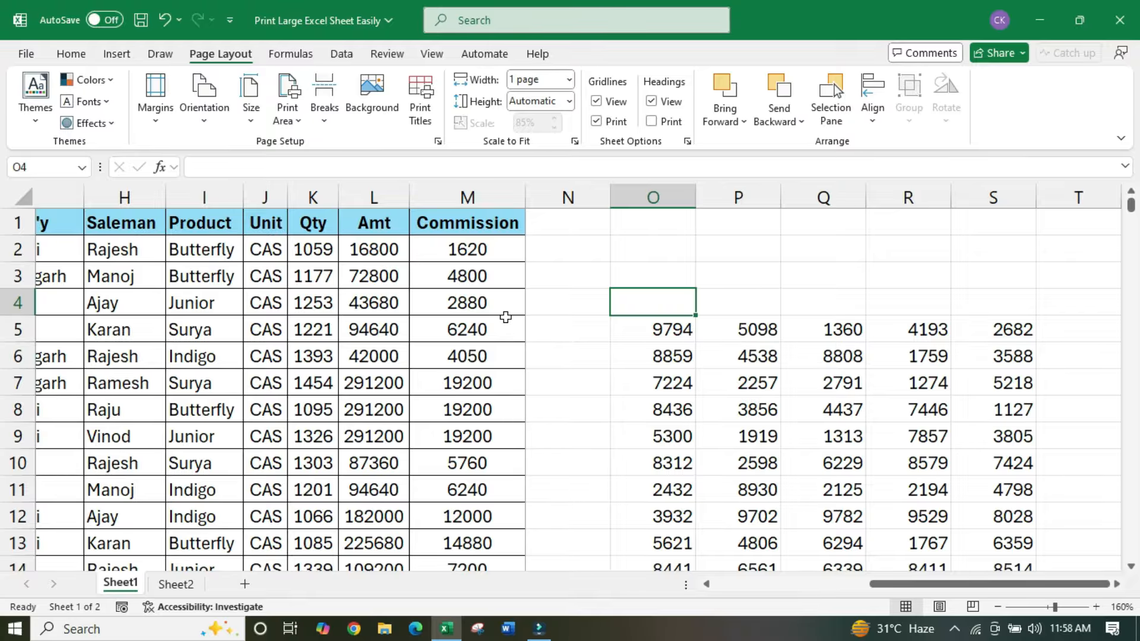
{"action": "key", "text": "ctrl+p"}
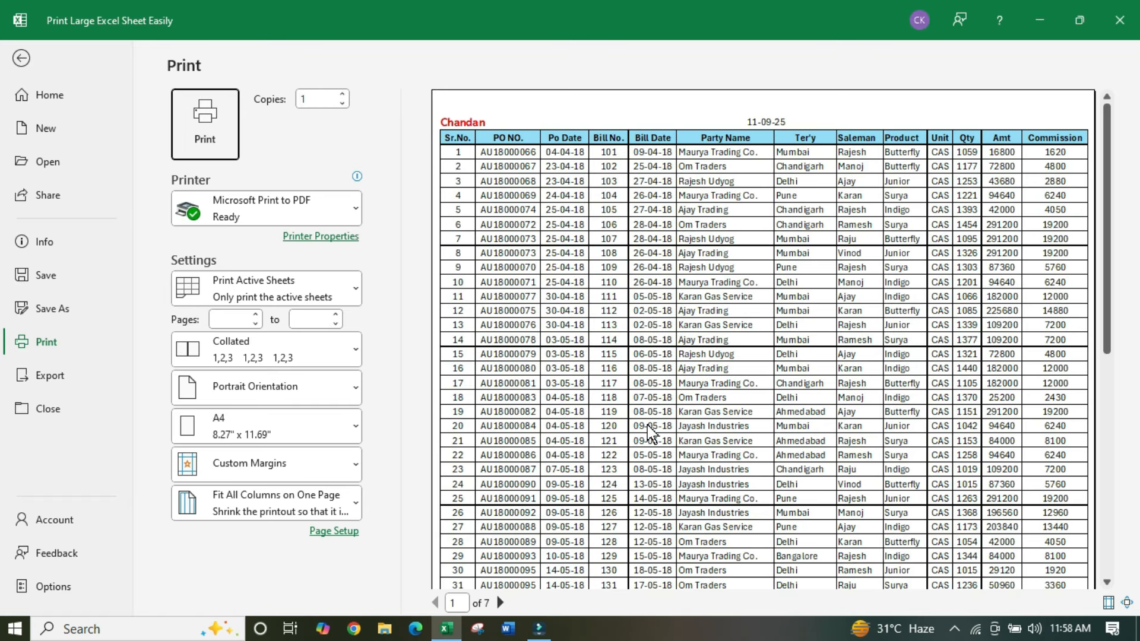
{"action": "key", "text": "Escape"}
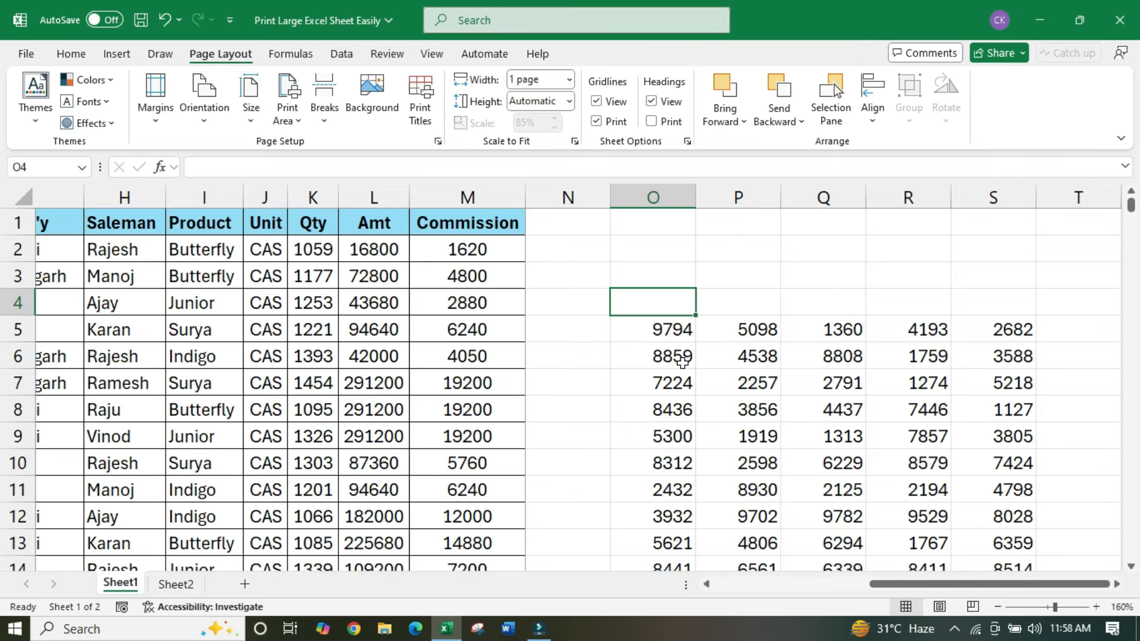
Step: Set the unbordered number block O5:S18 as Sheet1's print area and preview it with printed gridlines
{"action": "left_click", "coordinate": [682, 362]}
{"action": "left_click_drag", "start_coordinate": [637, 323], "coordinate": [998, 509]}
{"action": "scroll", "coordinate": [765, 365], "scroll_direction": "up", "scroll_amount": 2}
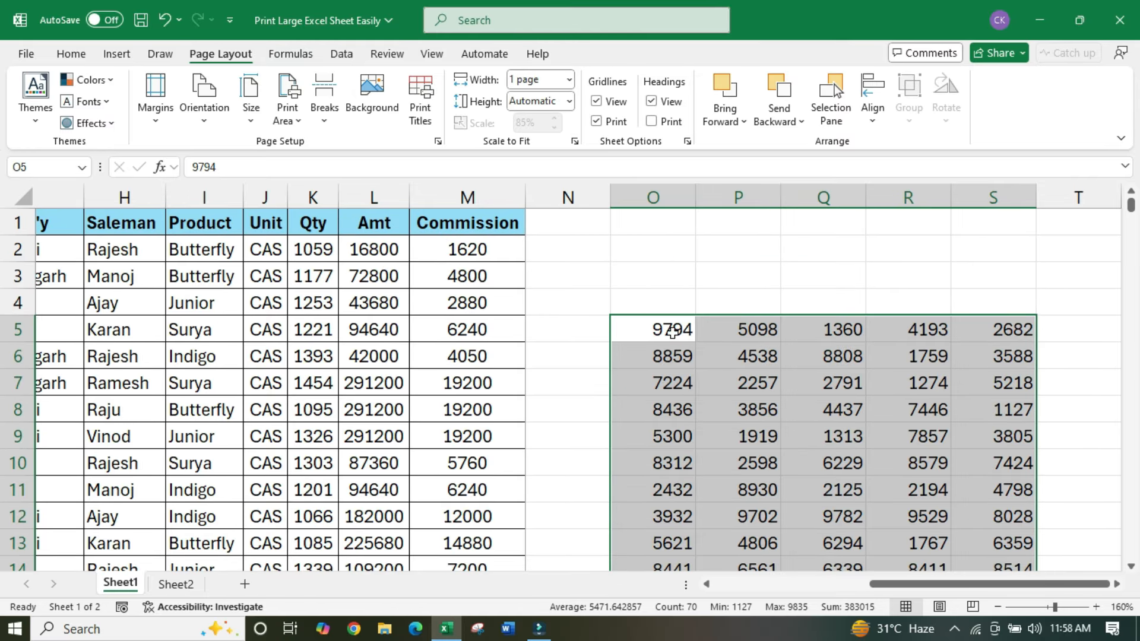
{"action": "left_click", "coordinate": [291, 93]}
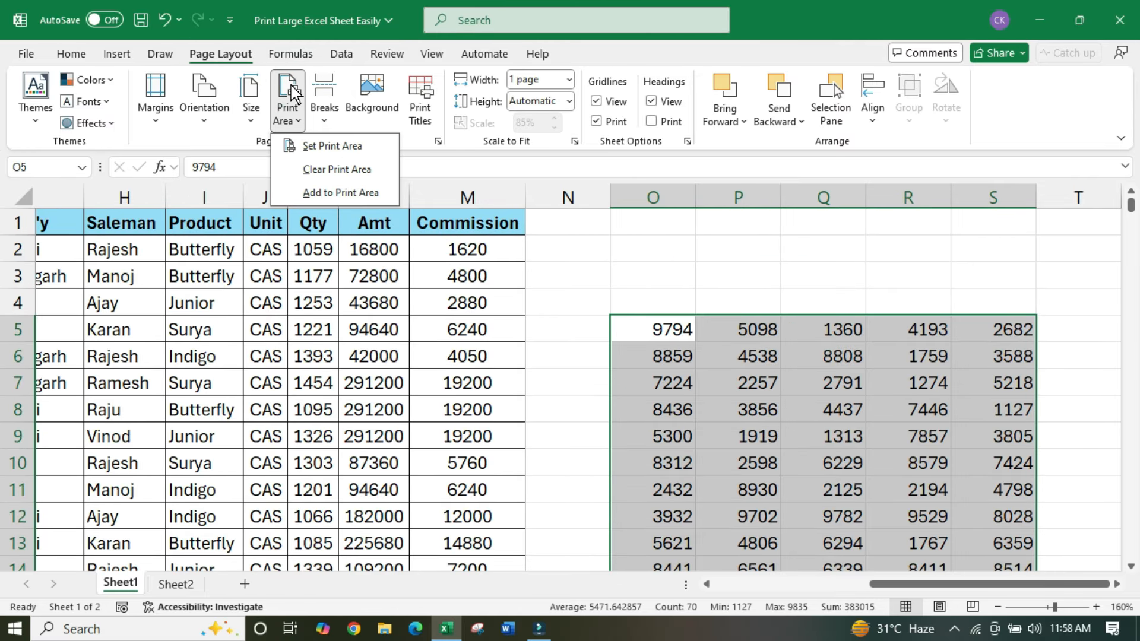
{"action": "left_click", "coordinate": [359, 149]}
{"action": "scroll", "coordinate": [830, 378], "scroll_direction": "down", "scroll_amount": 1}
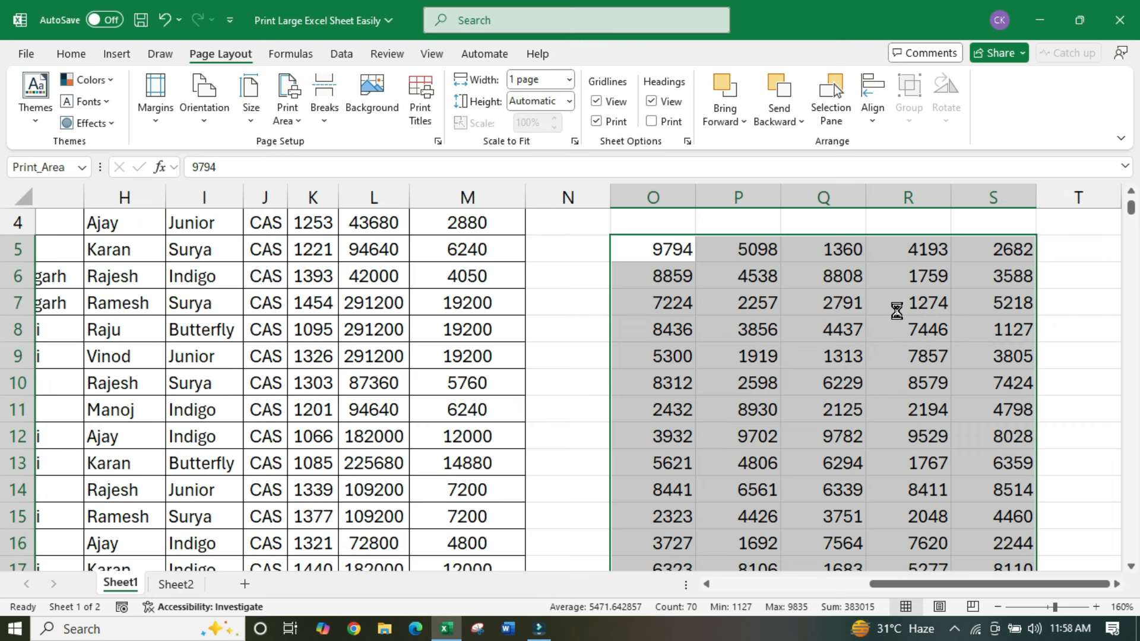
{"action": "key", "text": "ctrl+p"}
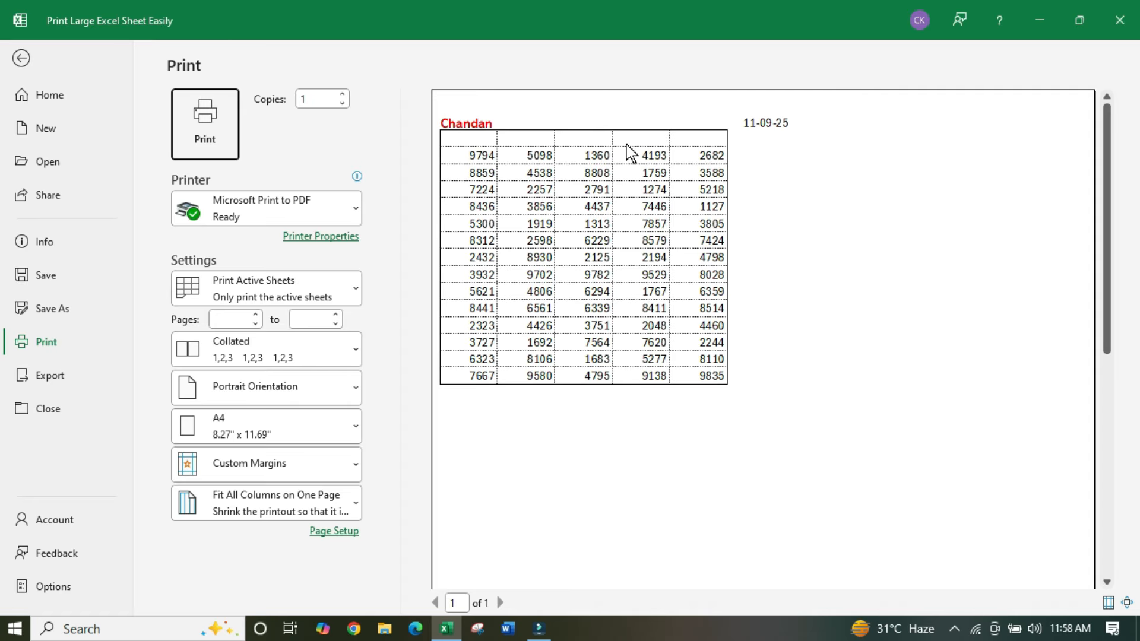
{"action": "left_click", "coordinate": [21, 58]}
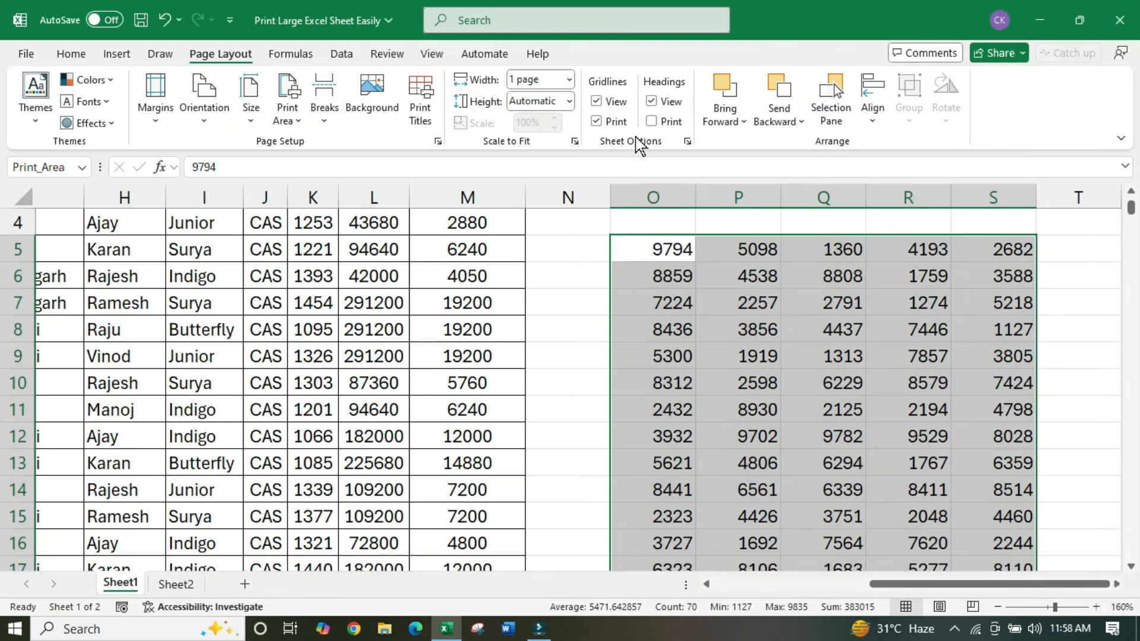
Step: Turn off gridline printing for Sheet1 and preview the number block without gridlines
{"action": "left_click", "coordinate": [597, 121]}
{"action": "left_click", "coordinate": [698, 331]}
{"action": "key", "text": "ctrl+p"}
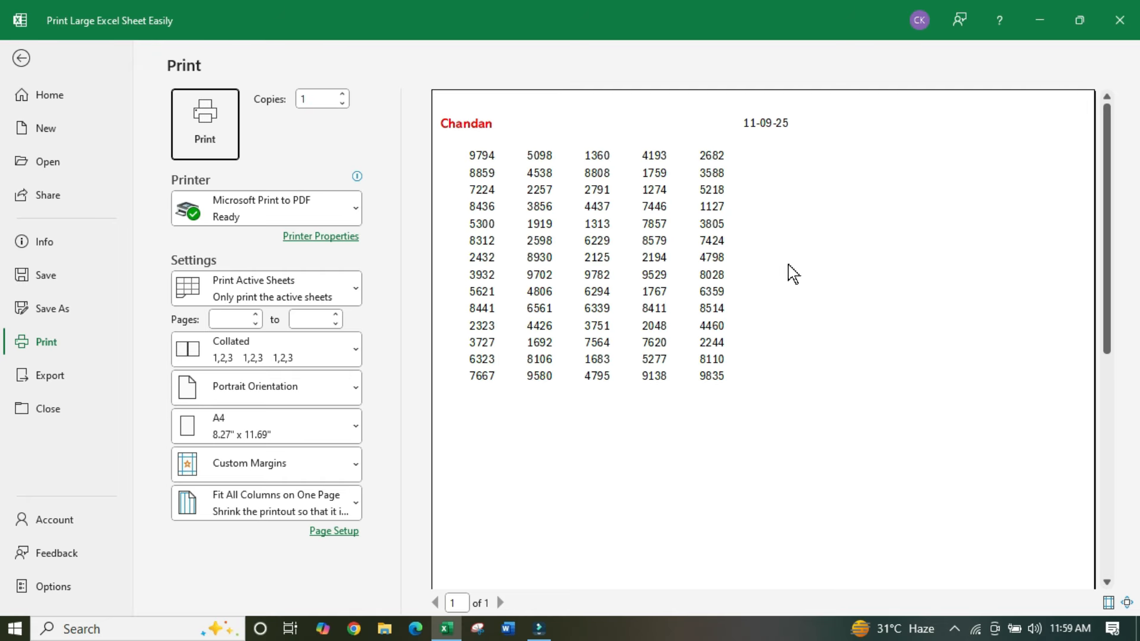
{"action": "left_click", "coordinate": [21, 58]}
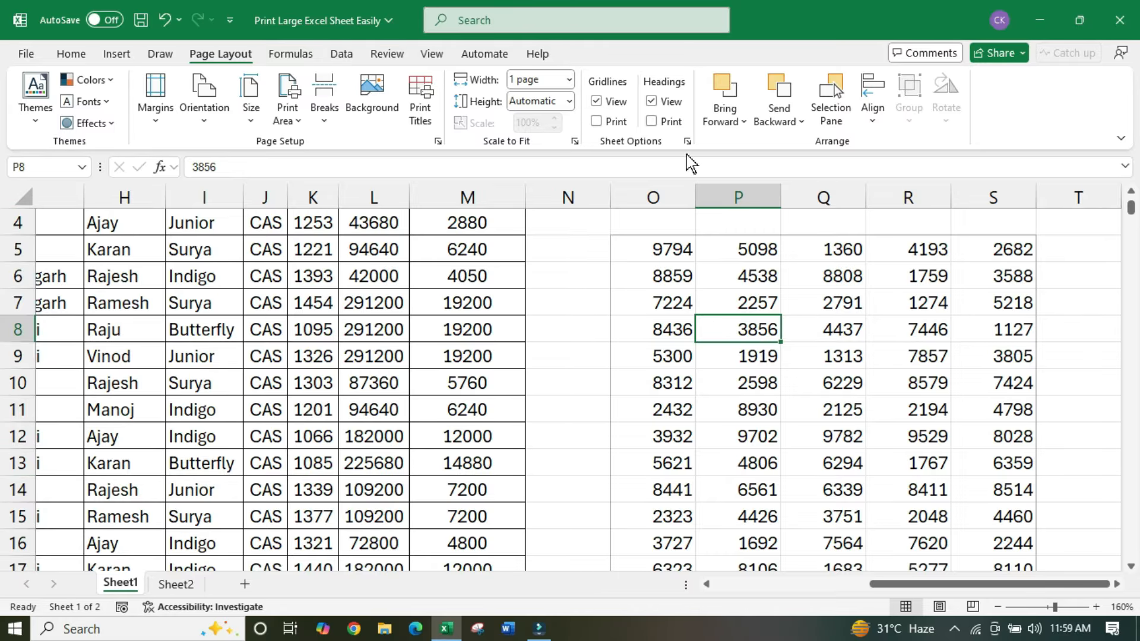
Step: Try printing row and column headings on Sheet1 in the print preview and turn the option off again
{"action": "left_click", "coordinate": [654, 124]}
{"action": "key", "text": "ctrl+p"}
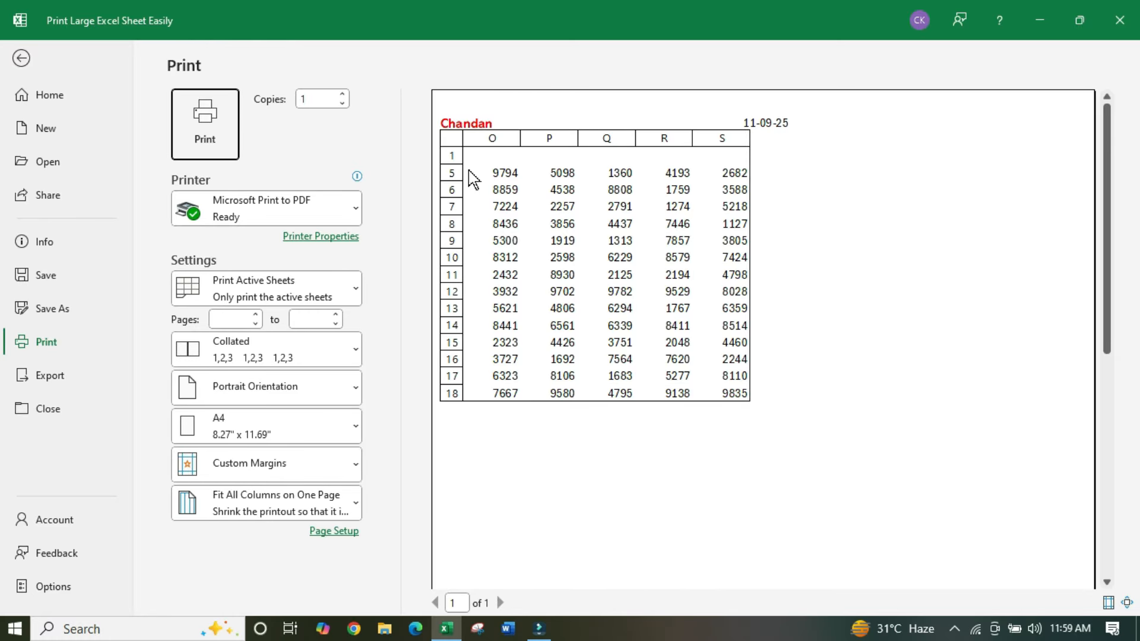
{"action": "key", "text": "Escape"}
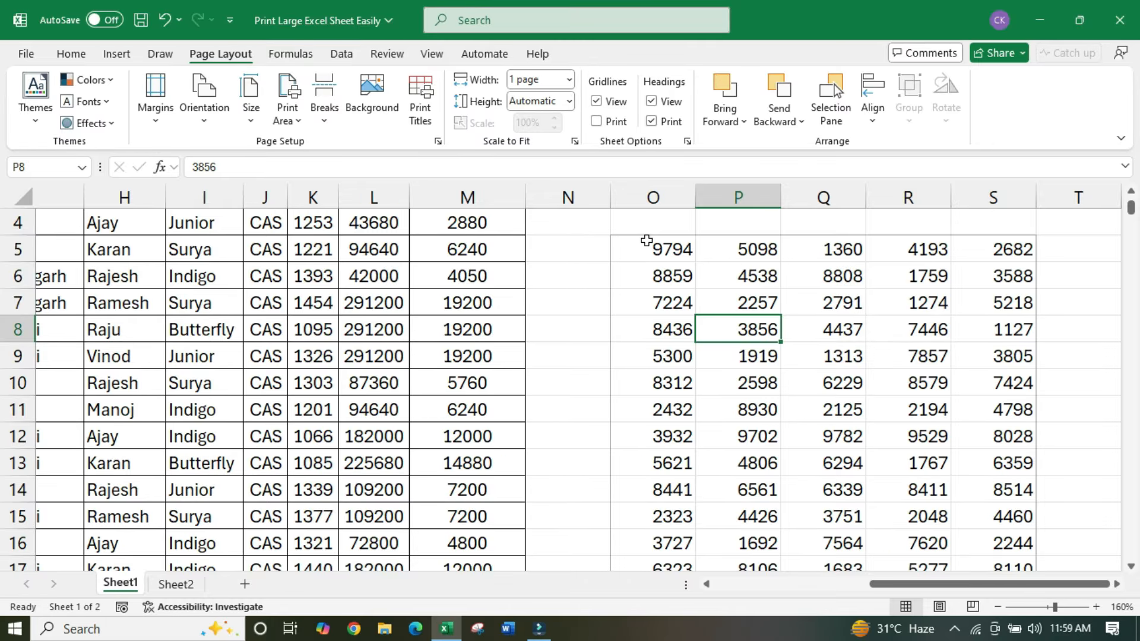
{"action": "left_click", "coordinate": [663, 120]}
Step: Set Sheet1's header to (none) in the page setup of the print preview
{"action": "key", "text": "ctrl+p"}
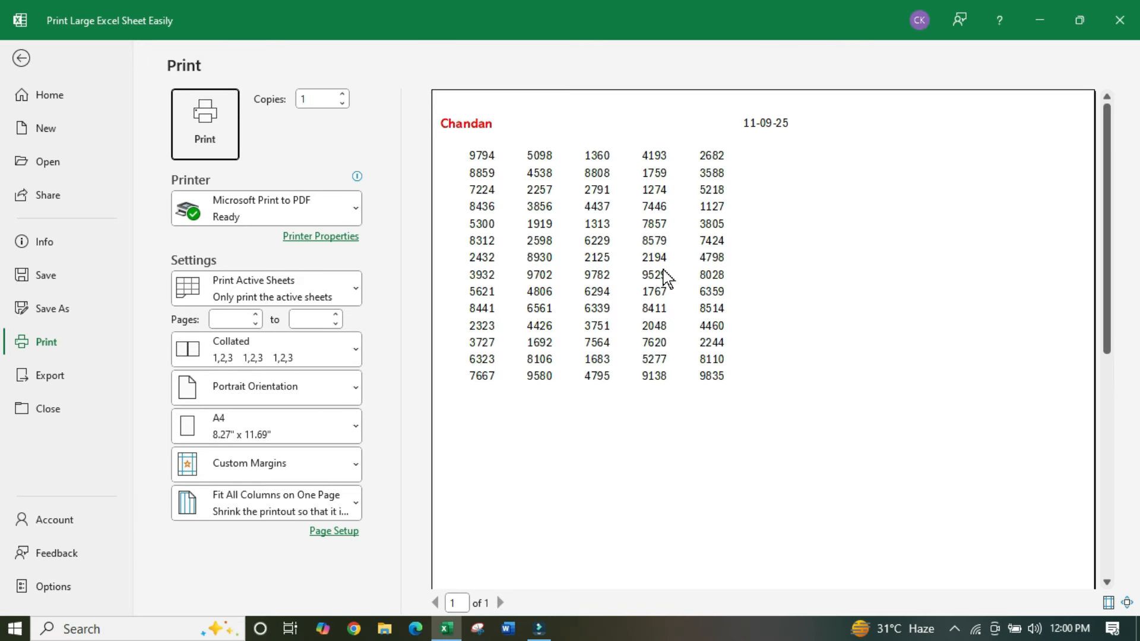
{"action": "left_click", "coordinate": [347, 533]}
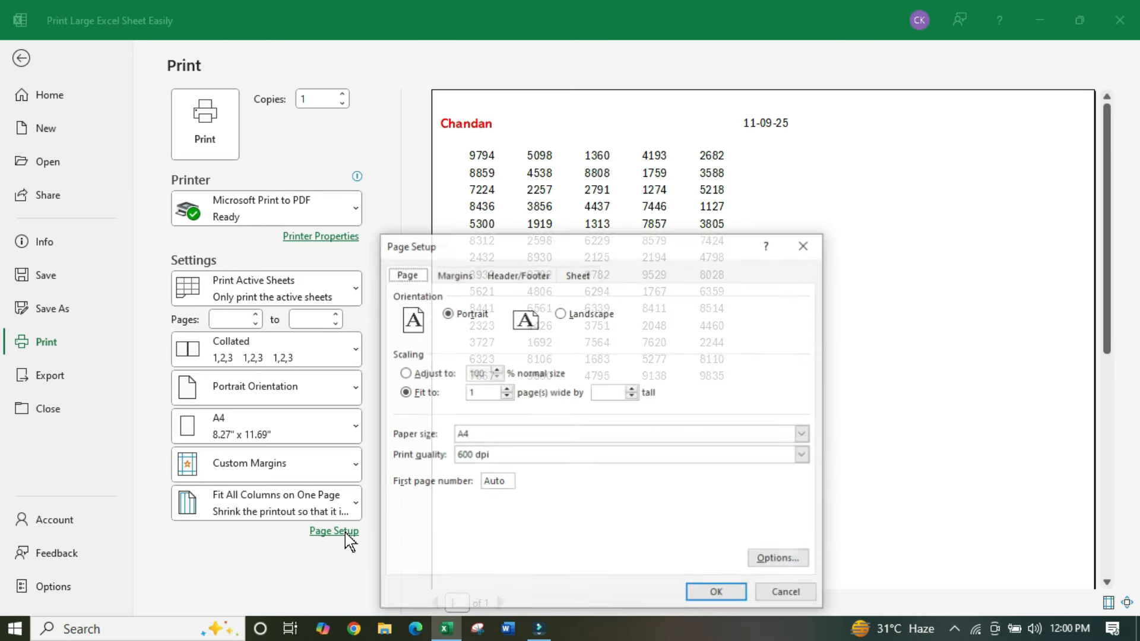
{"action": "left_click", "coordinate": [510, 276]}
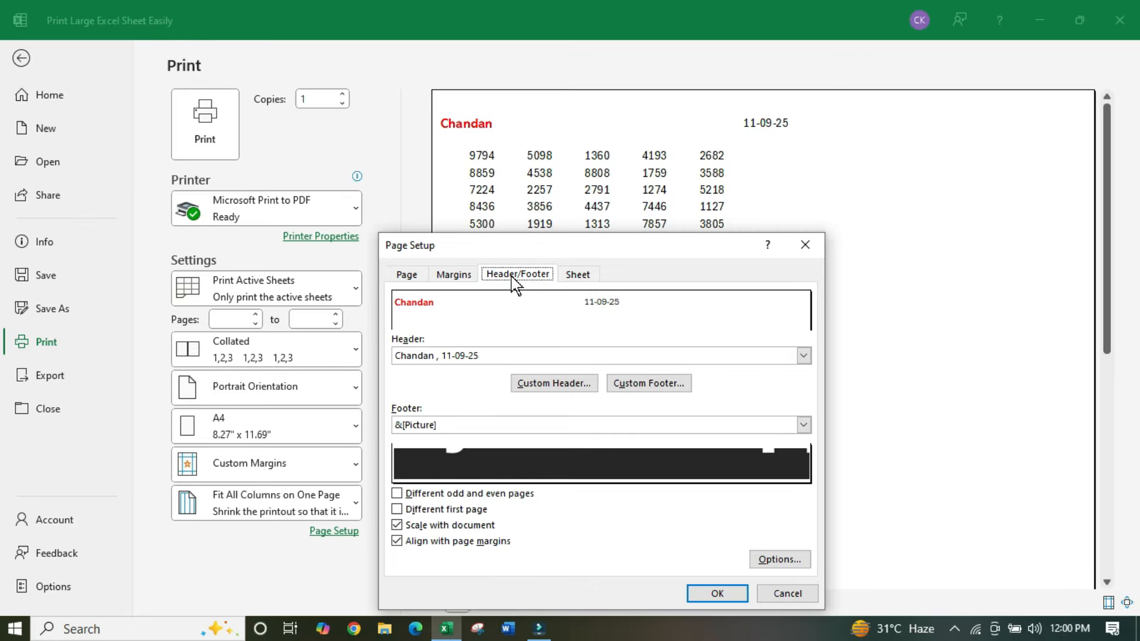
{"action": "left_click", "coordinate": [473, 358]}
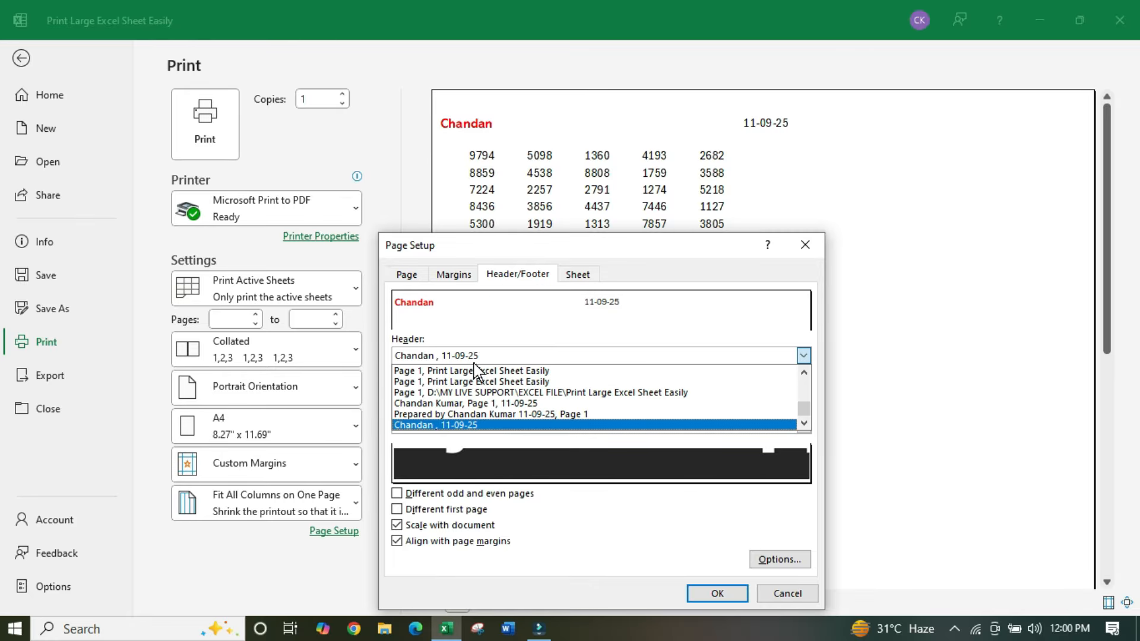
{"action": "scroll", "coordinate": [488, 408], "scroll_direction": "up", "scroll_amount": 5}
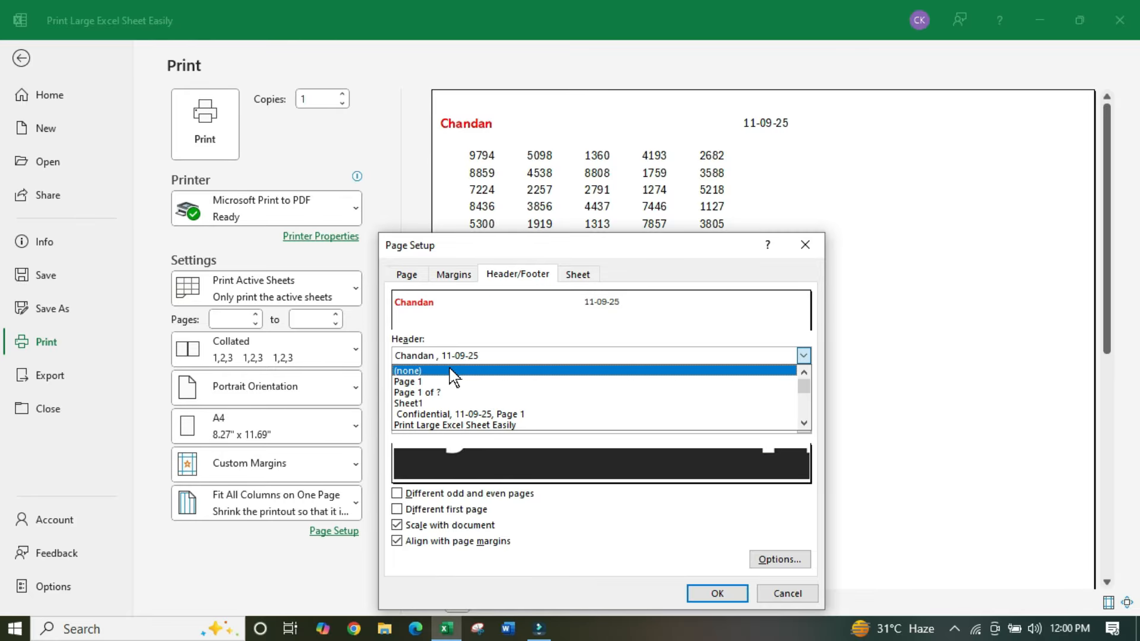
{"action": "left_click", "coordinate": [450, 370]}
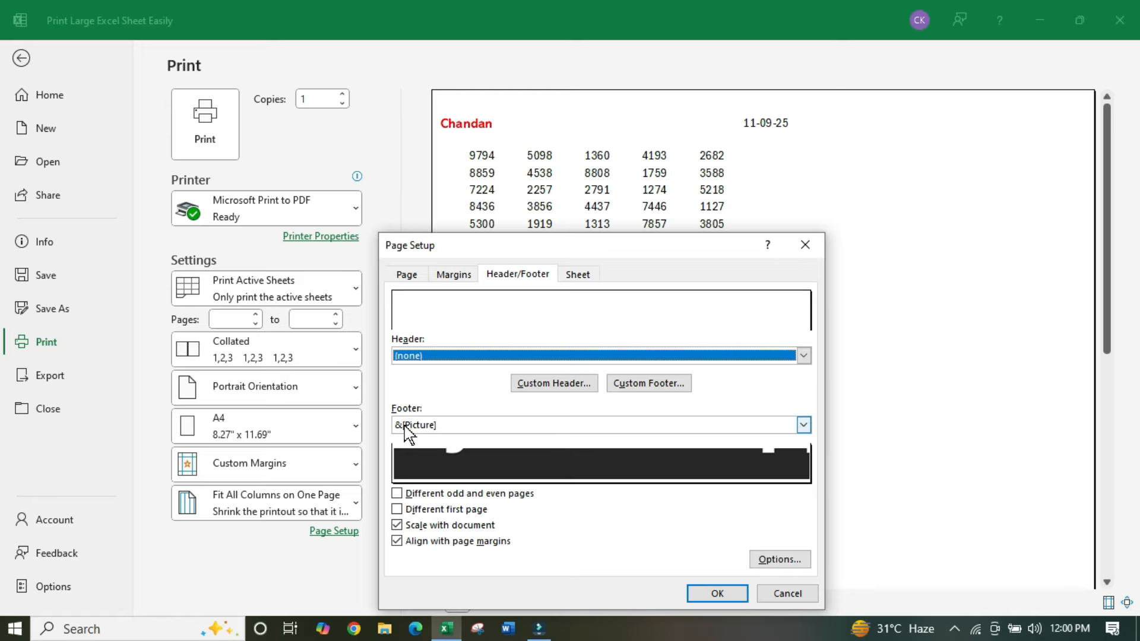
Step: Set the footer to (none), apply the page setup and check the previewed page down to its end
{"action": "left_click", "coordinate": [450, 426]}
{"action": "scroll", "coordinate": [457, 460], "scroll_direction": "up", "scroll_amount": 5}
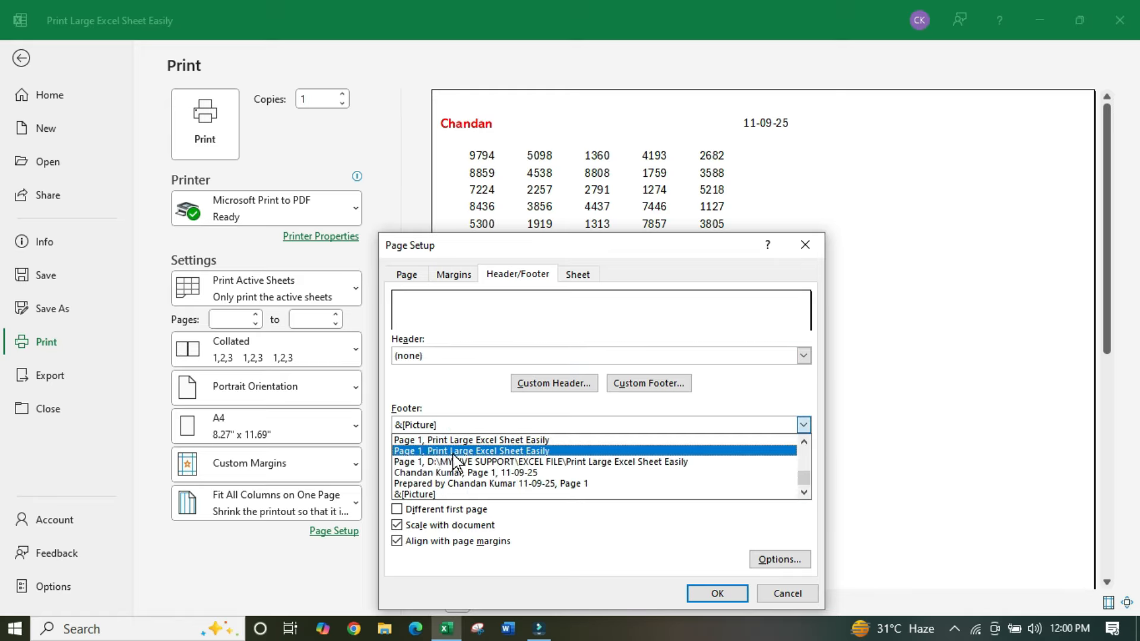
{"action": "scroll", "coordinate": [457, 460], "scroll_direction": "up", "scroll_amount": 3}
{"action": "left_click", "coordinate": [440, 440]}
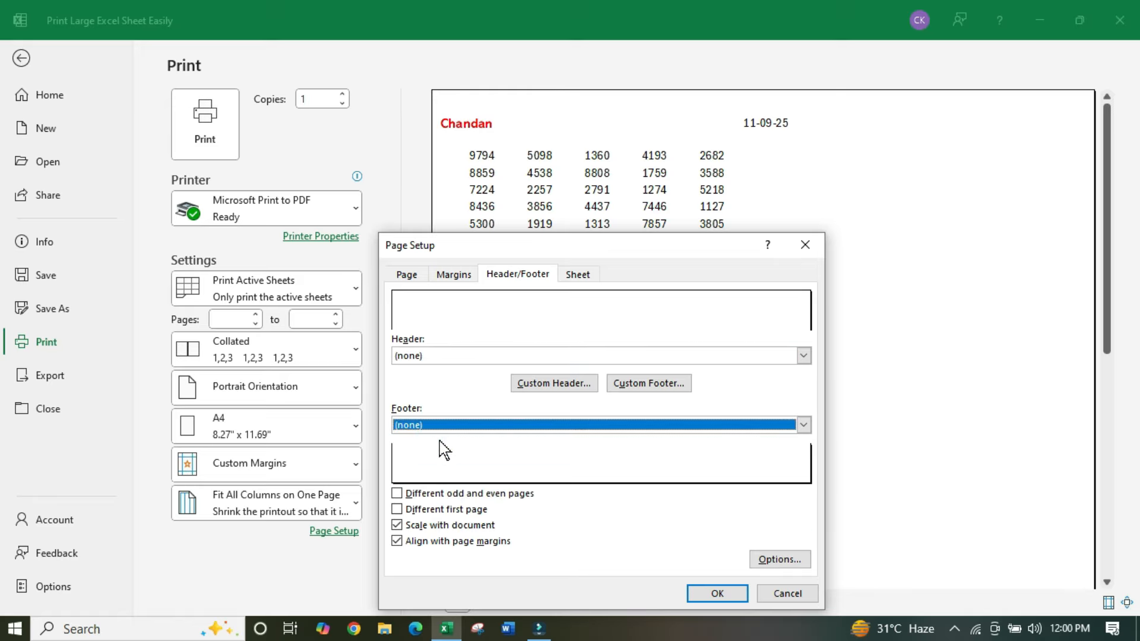
{"action": "left_click", "coordinate": [719, 593]}
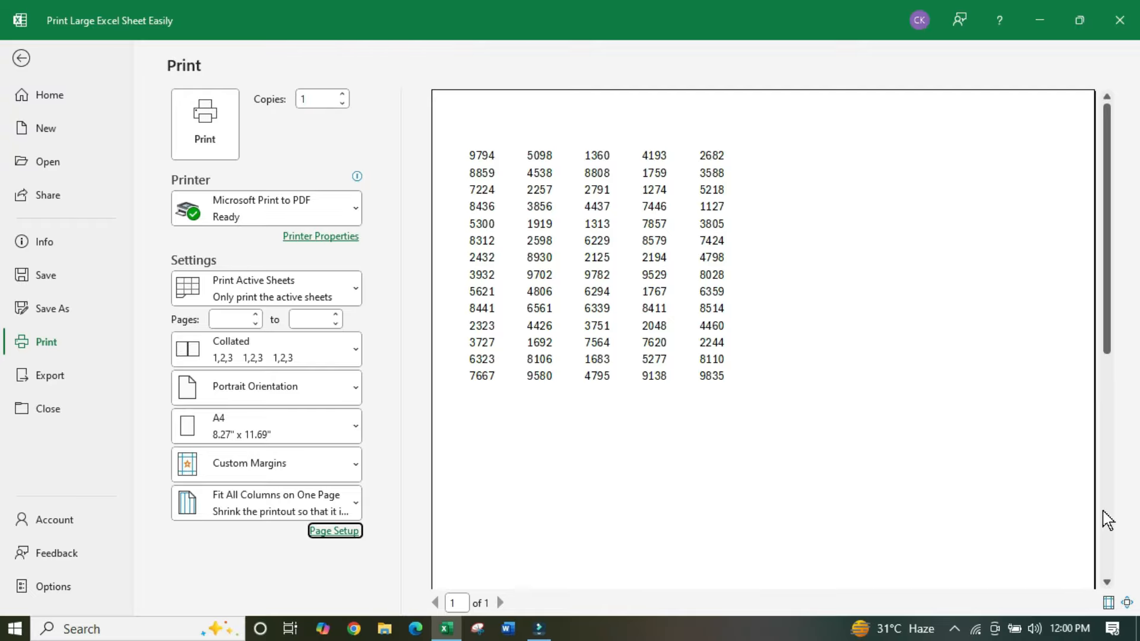
{"action": "scroll", "coordinate": [1103, 525], "scroll_direction": "down", "scroll_amount": 2}
{"action": "scroll", "coordinate": [1097, 517], "scroll_direction": "down", "scroll_amount": 5}
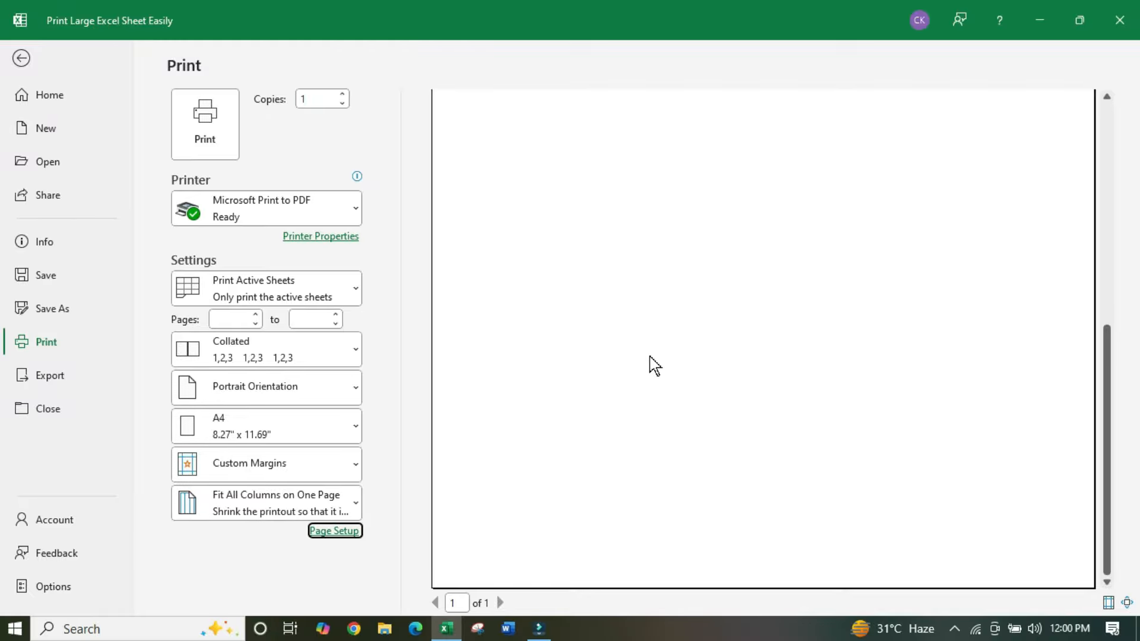
{"action": "key", "text": "Escape"}
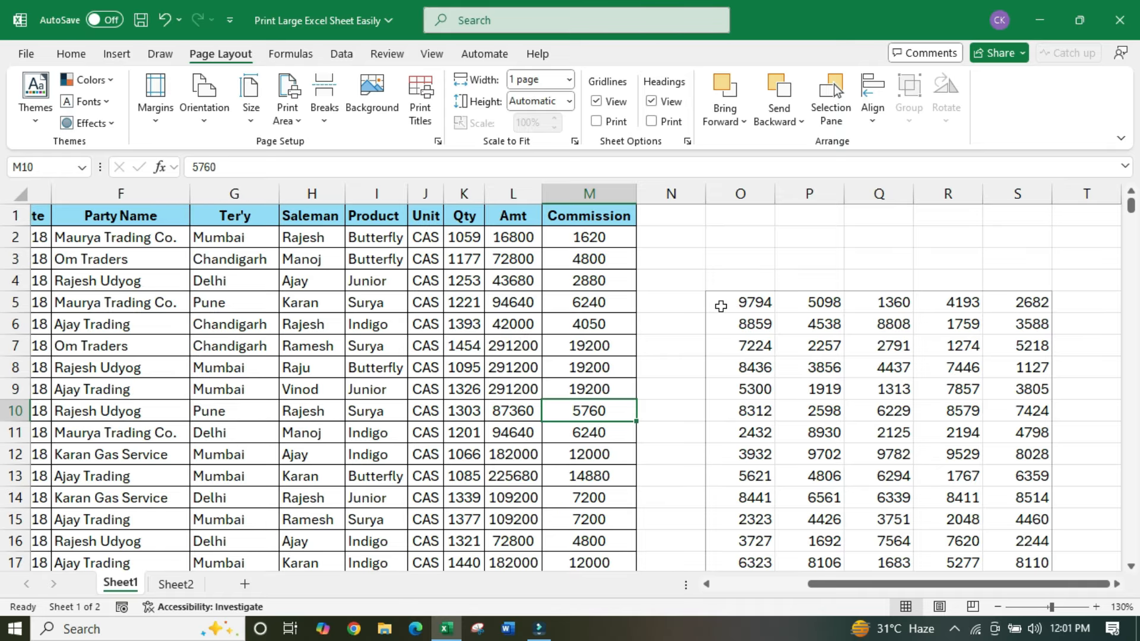
Step: Clear Sheet1's print area covering the number block O5:S18 and return to the start of the table
{"action": "left_click", "coordinate": [721, 305]}
{"action": "left_click_drag", "start_coordinate": [720, 306], "coordinate": [1027, 518]}
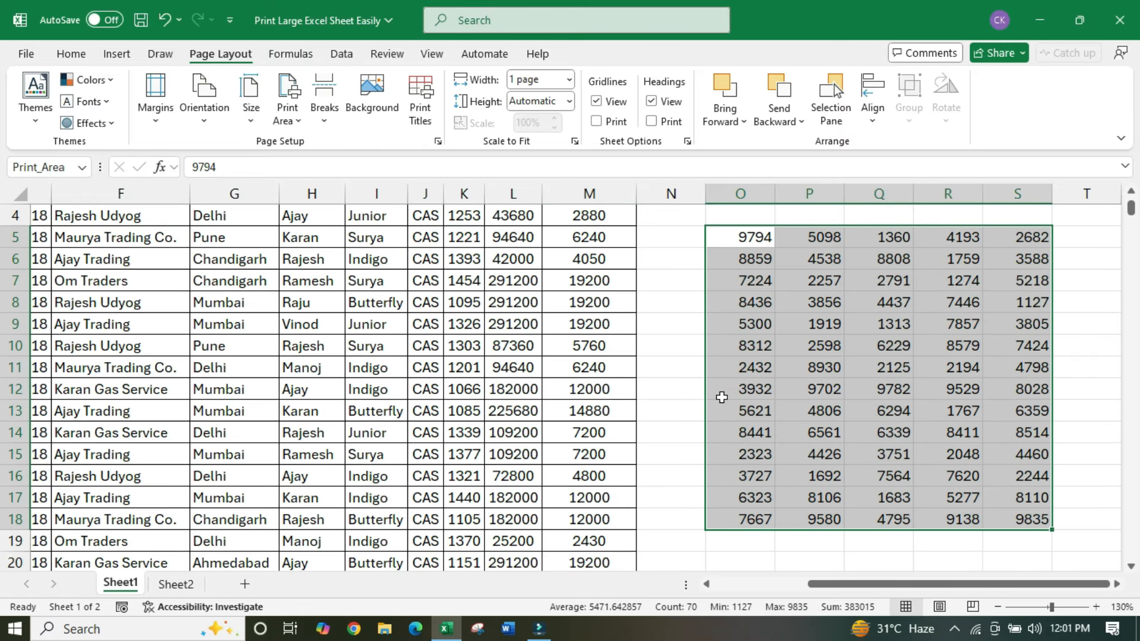
{"action": "left_click", "coordinate": [288, 101]}
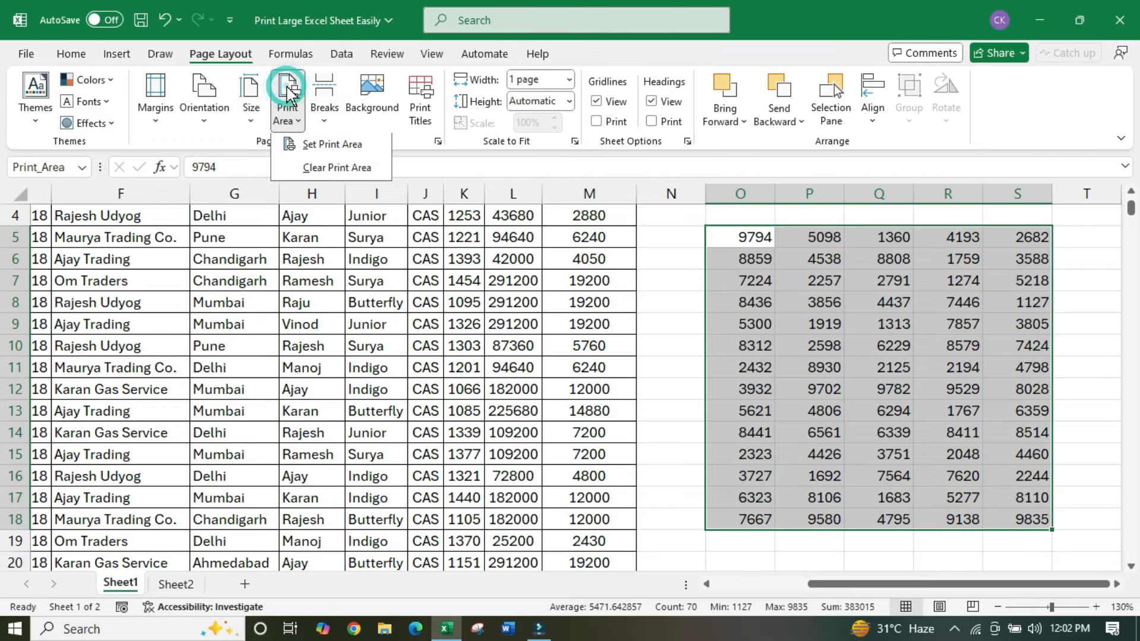
{"action": "left_click", "coordinate": [372, 173]}
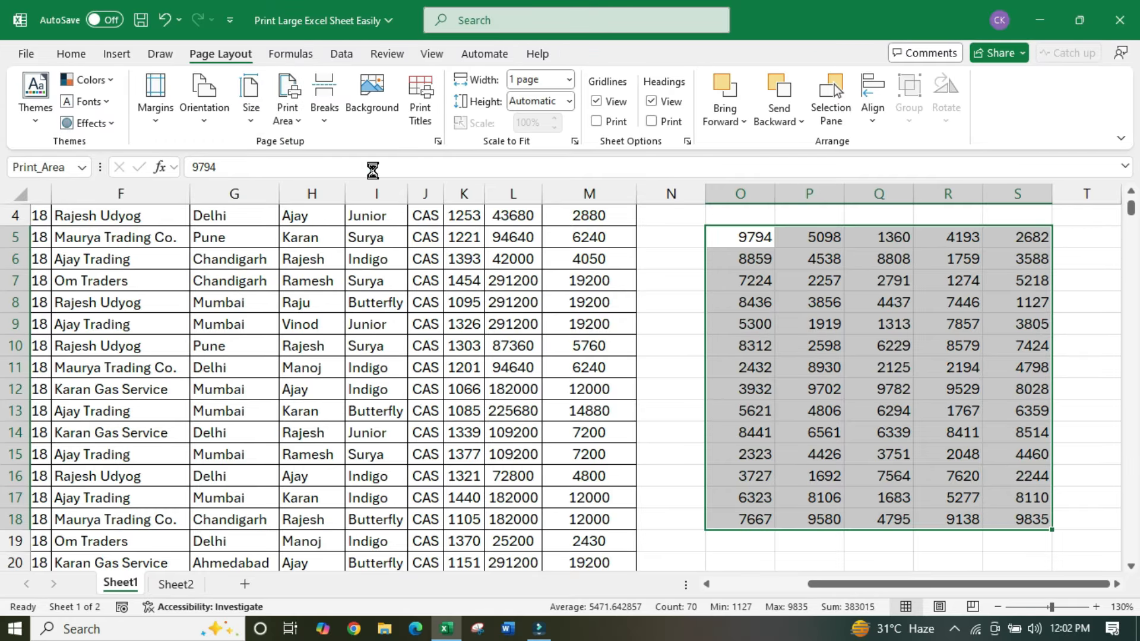
{"action": "left_click", "coordinate": [386, 240]}
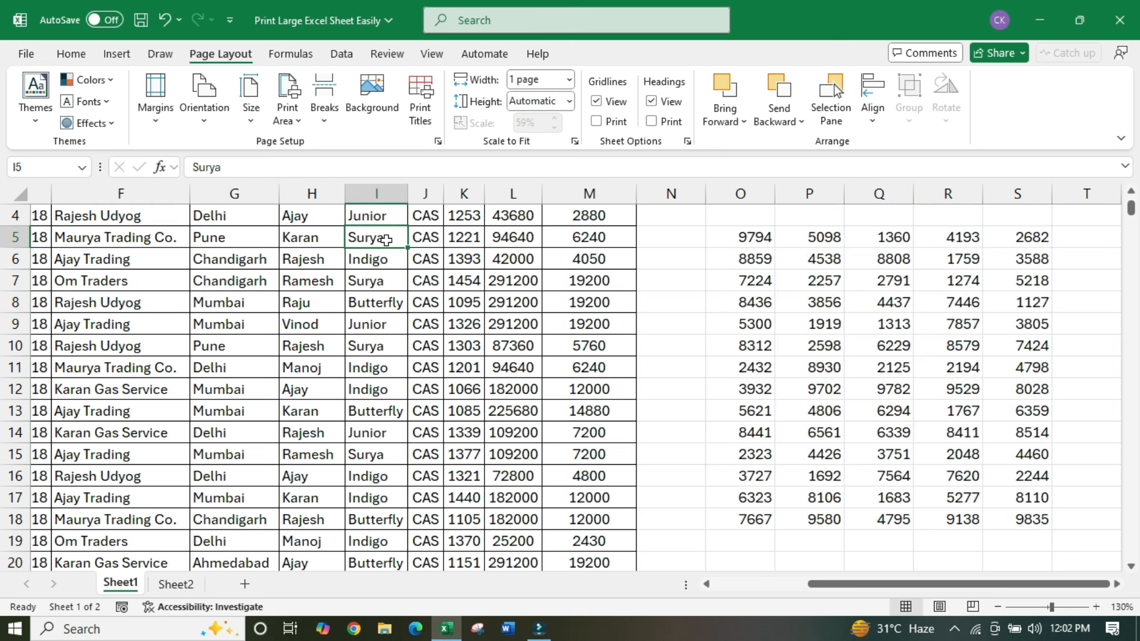
{"action": "left_click_drag", "start_coordinate": [864, 584], "coordinate": [703, 579]}
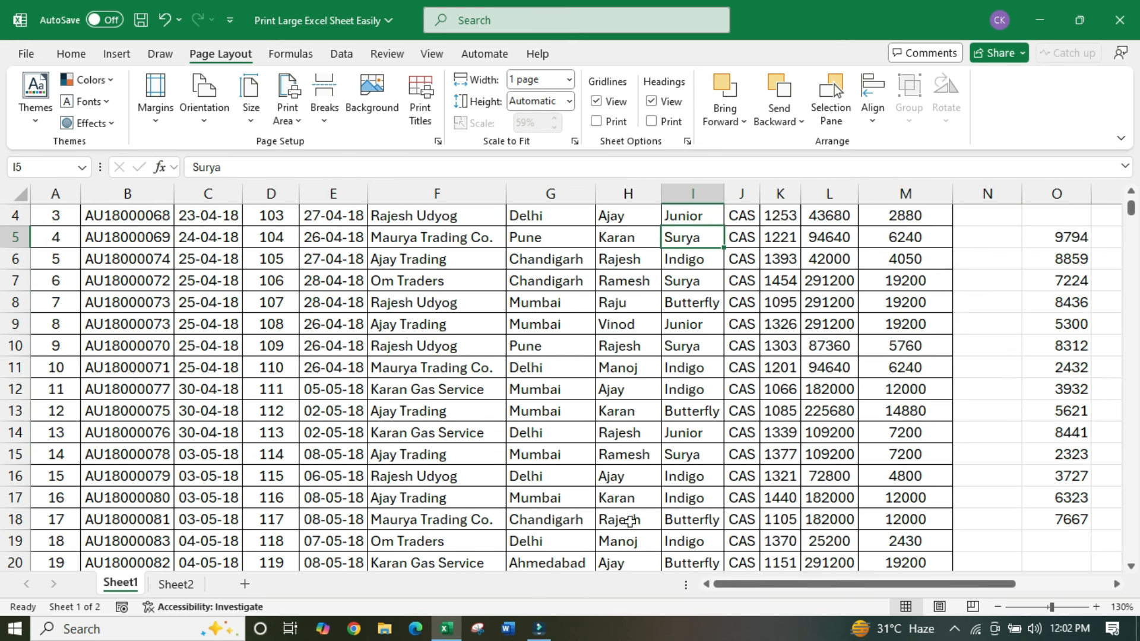
{"action": "left_click", "coordinate": [423, 325]}
{"action": "scroll", "coordinate": [399, 321], "scroll_direction": "up", "scroll_amount": 1}
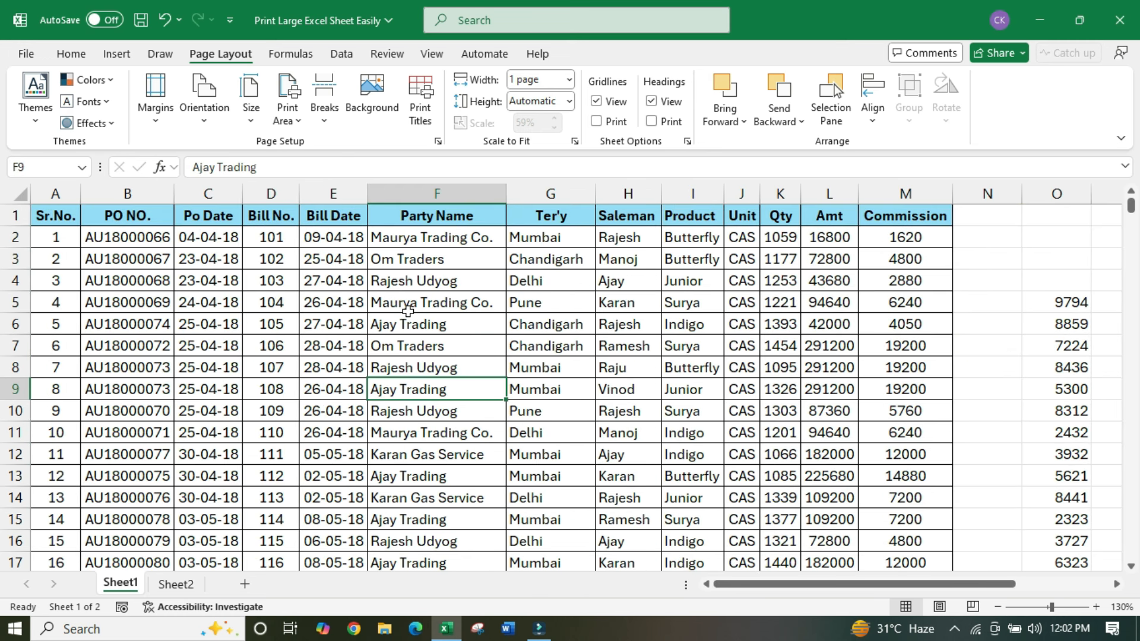
Step: Set Sheet1's print area to the whole data table in columns A to M
{"action": "key", "text": "ctrl+a"}
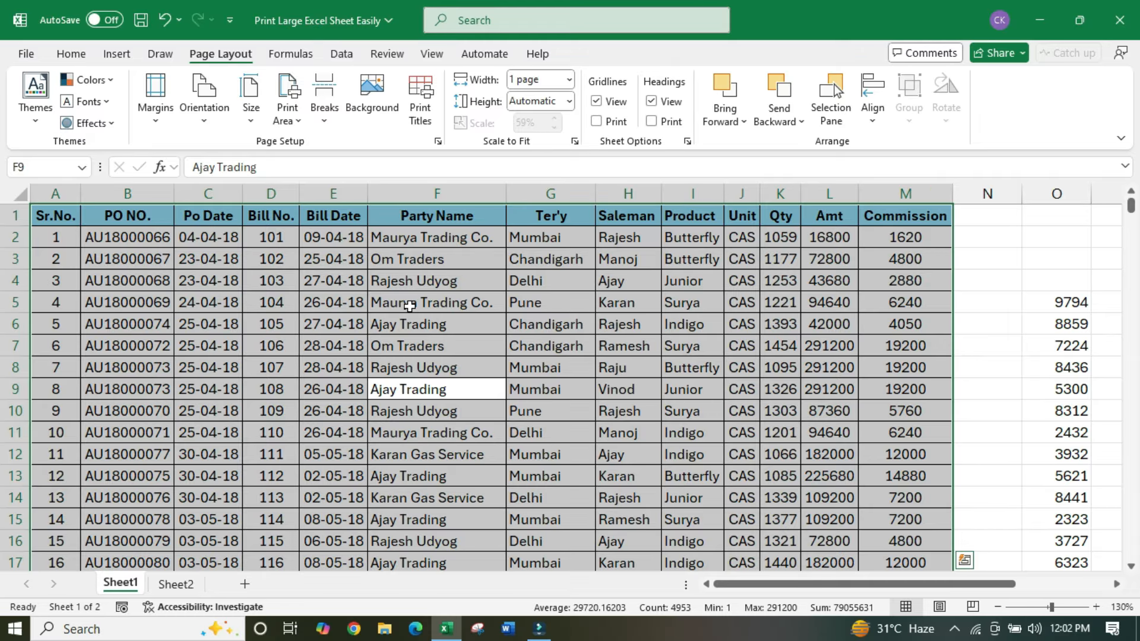
{"action": "left_click", "coordinate": [288, 113]}
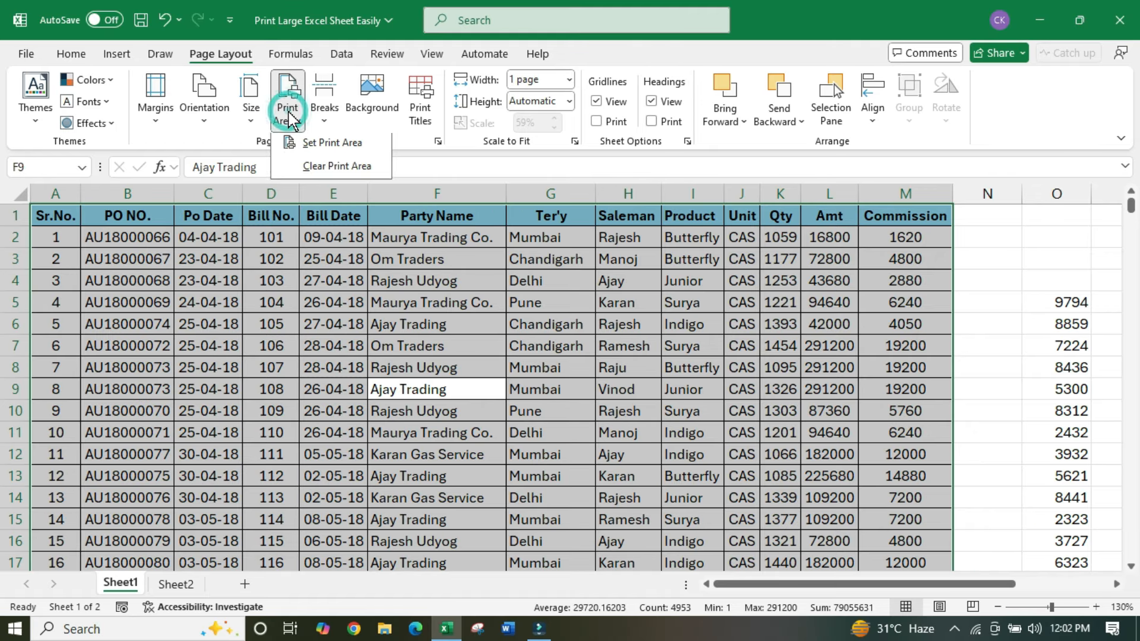
{"action": "left_click", "coordinate": [330, 146]}
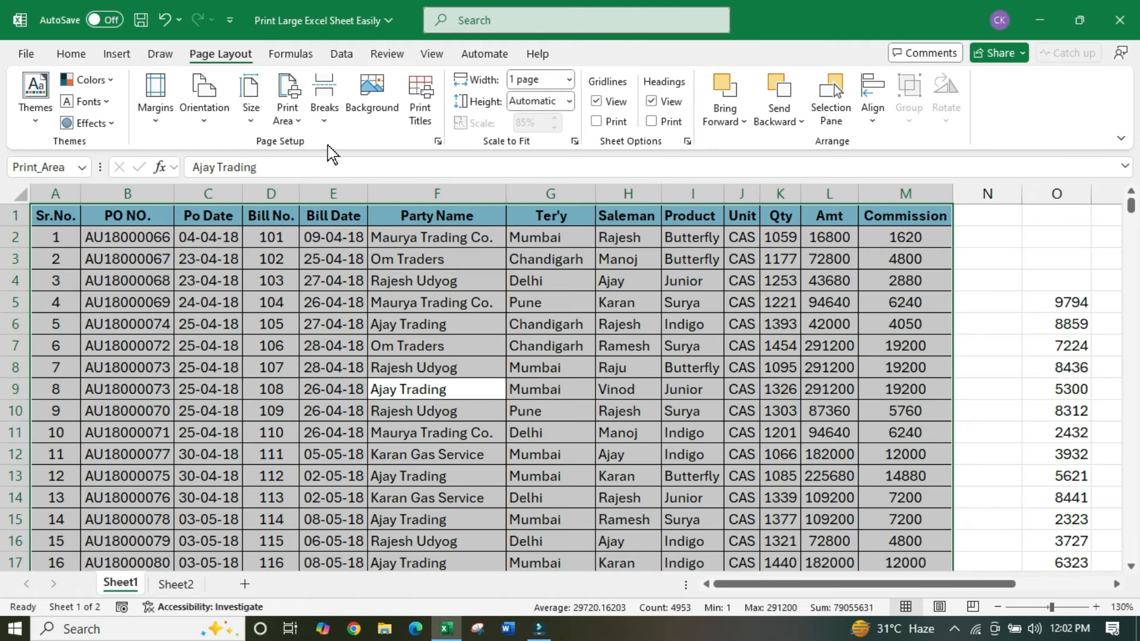
{"action": "left_click", "coordinate": [283, 288]}
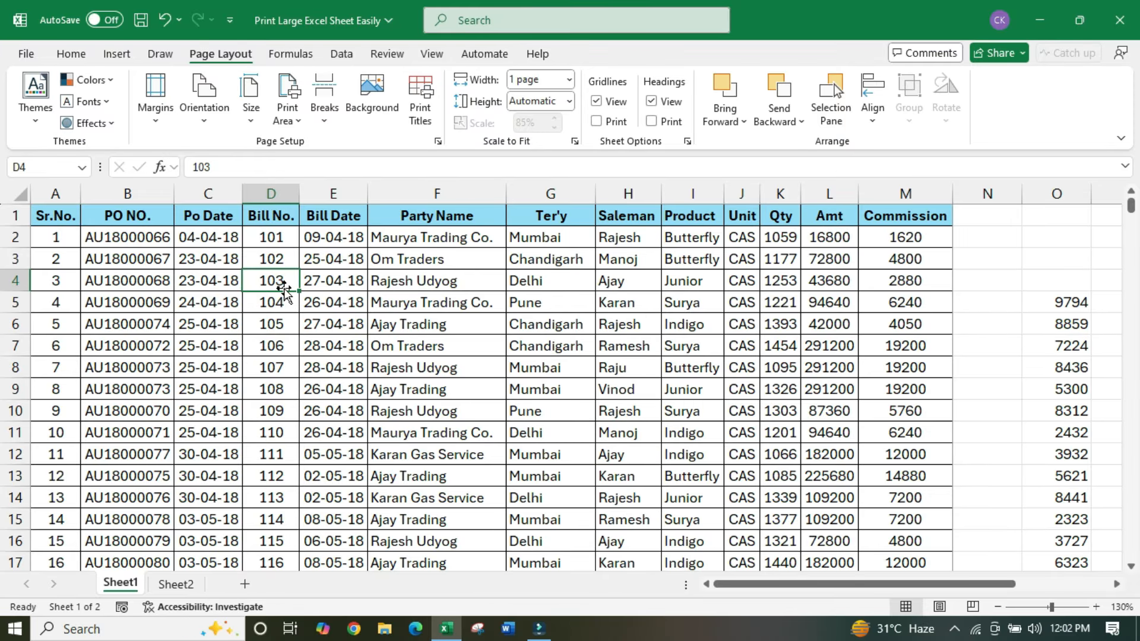
Step: Open the print settings for Sheet1 and set the number of copies to 10
{"action": "key", "text": "ctrl+p"}
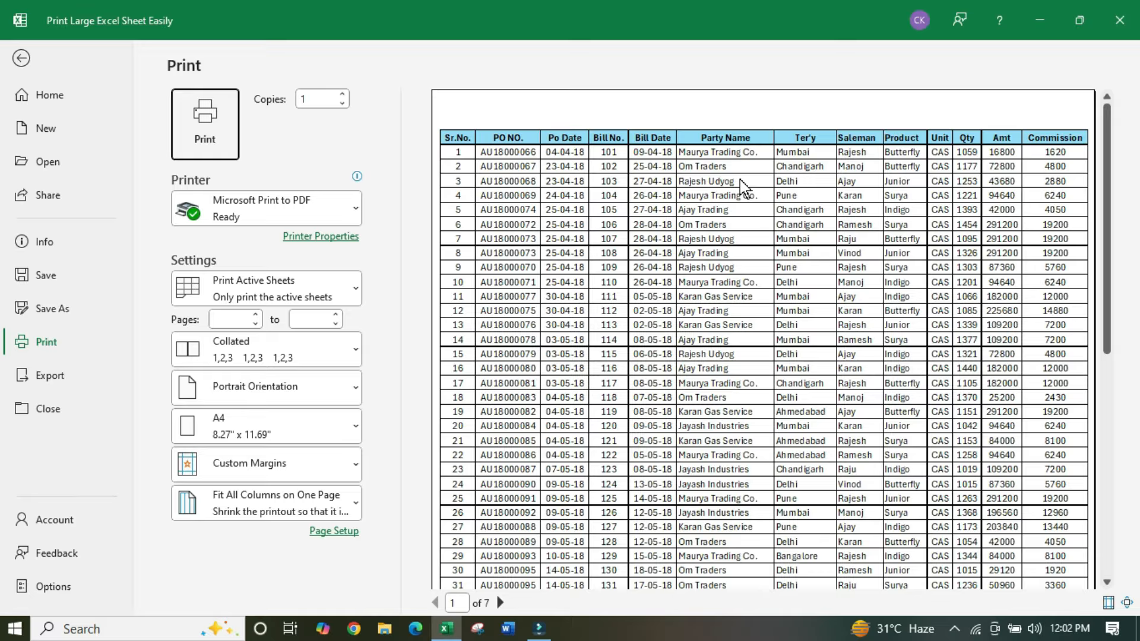
{"action": "left_click", "coordinate": [343, 95]}
{"action": "double_click", "coordinate": [310, 97]}
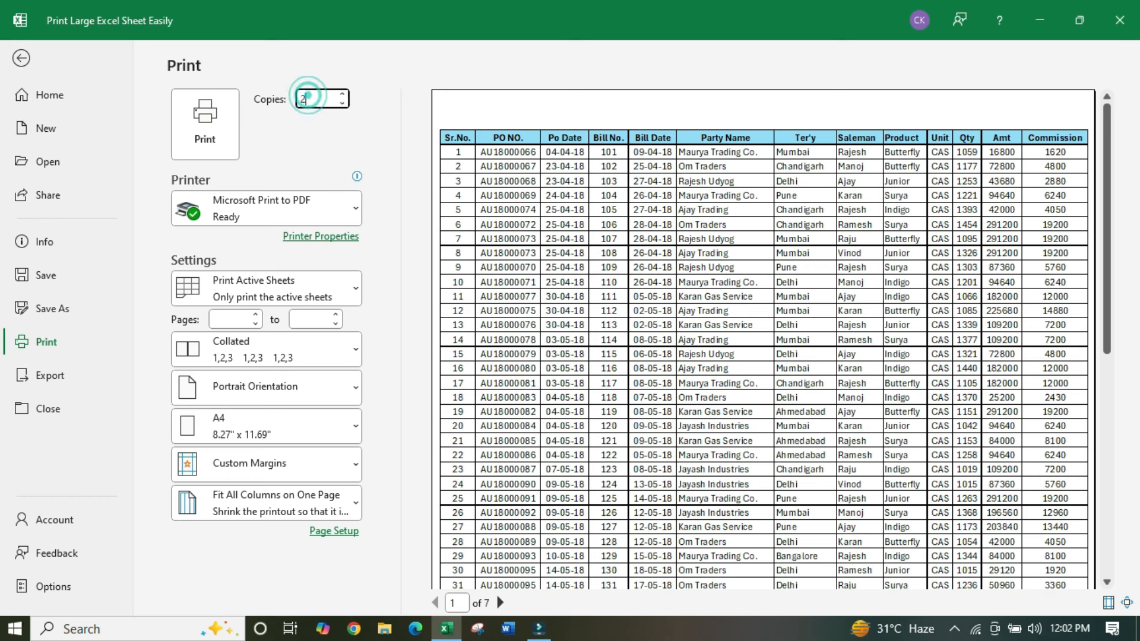
{"action": "type", "text": "2"}
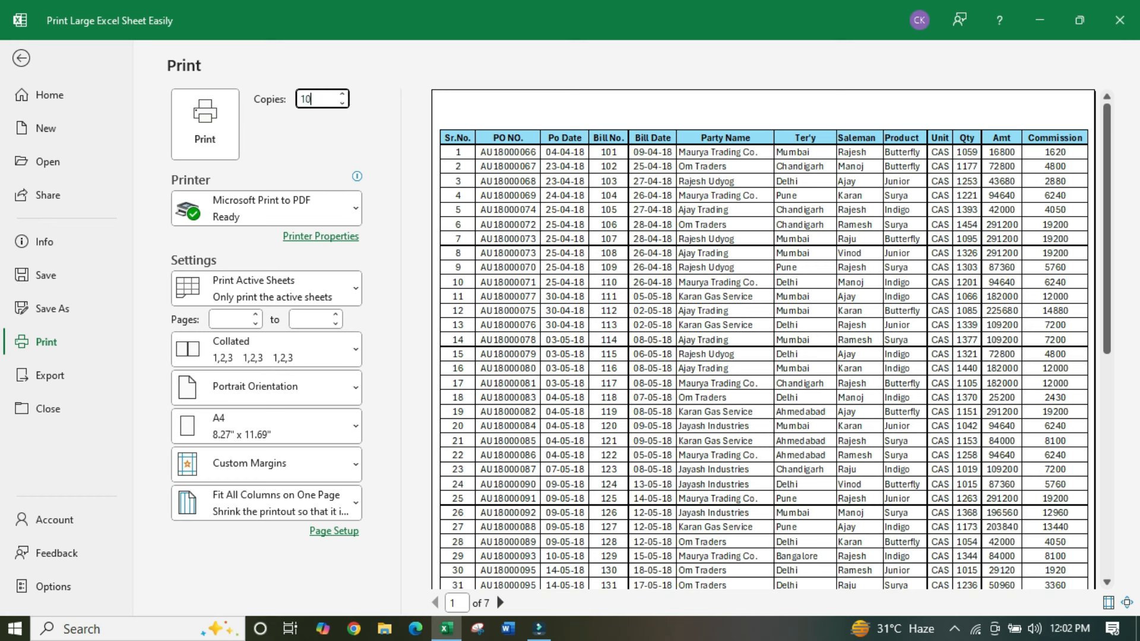
{"action": "key", "text": "Return"}
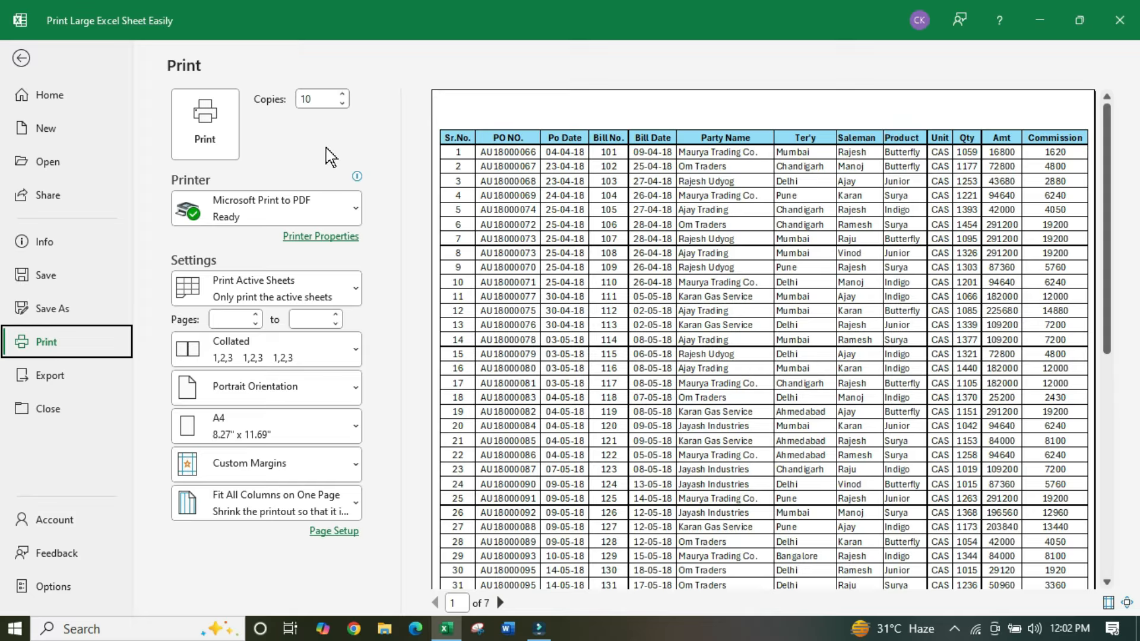
Step: Set the number of copies to 2 and choose Microsoft Print to PDF as the printer
{"action": "double_click", "coordinate": [321, 99]}
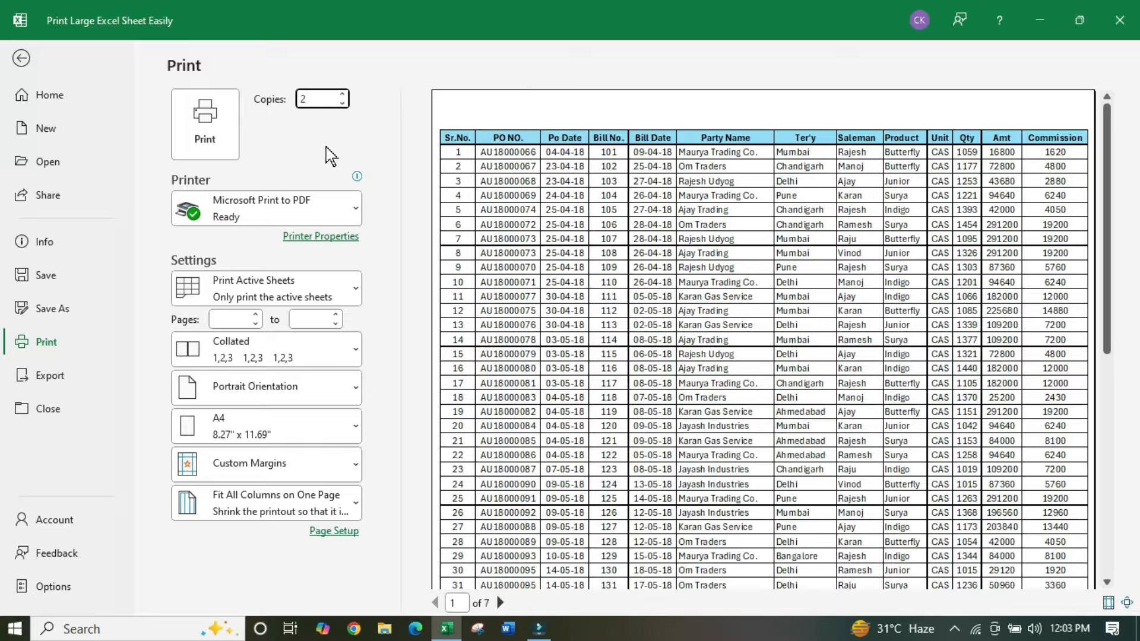
{"action": "left_click", "coordinate": [401, 154]}
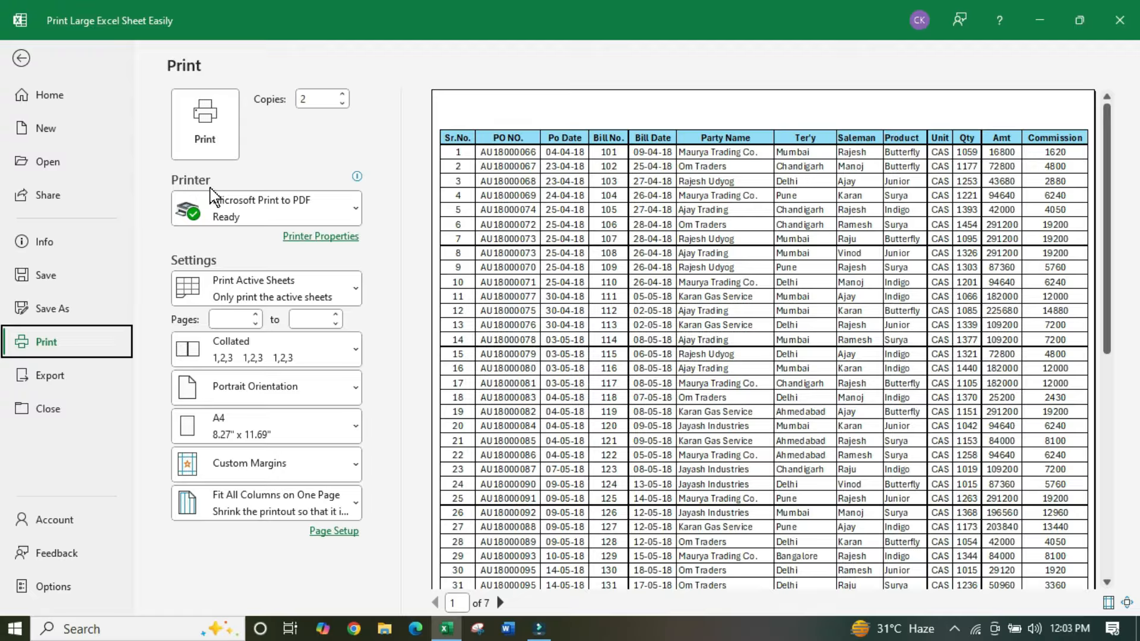
{"action": "left_click", "coordinate": [280, 210]}
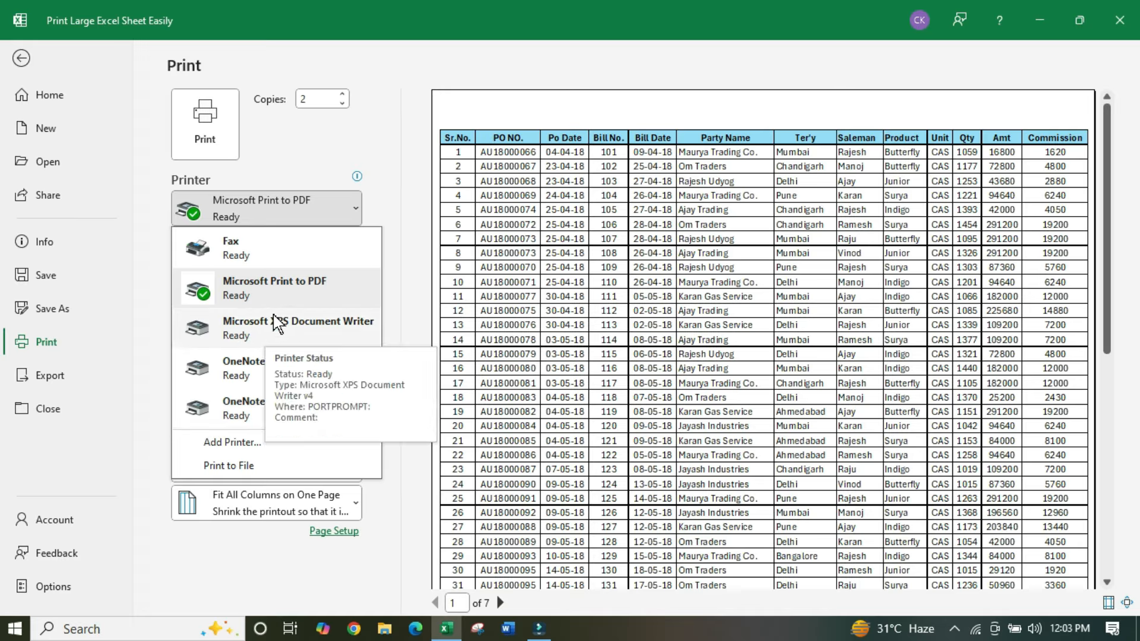
{"action": "left_click", "coordinate": [279, 289]}
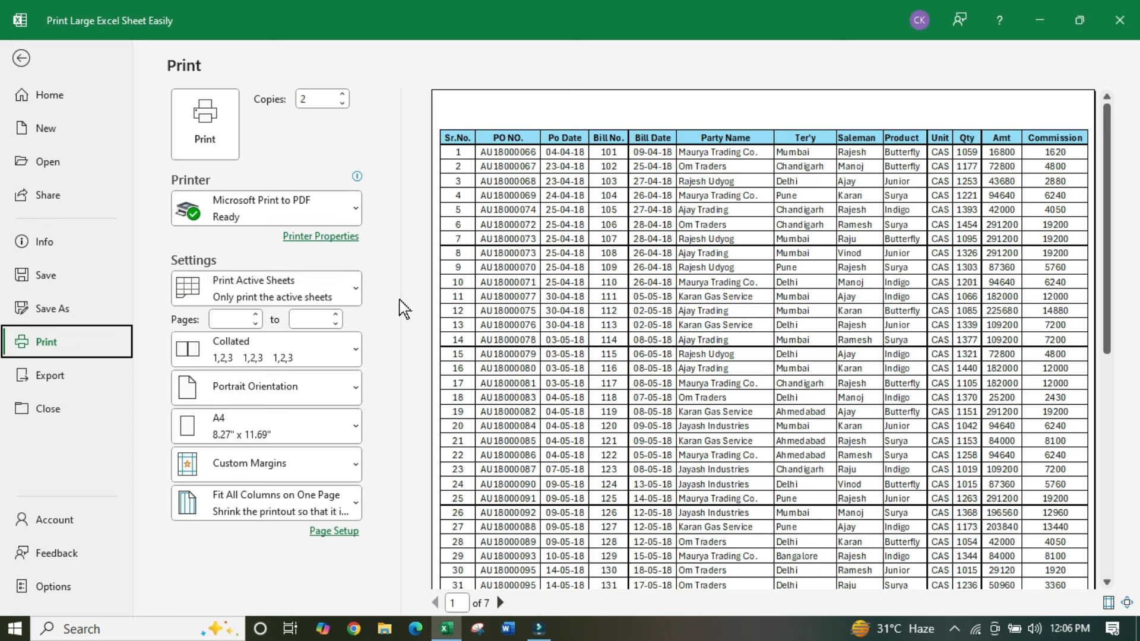
Step: Set the print scope to Print Entire Workbook and page through the preview into Sheet2's pages and back
{"action": "left_click", "coordinate": [306, 287]}
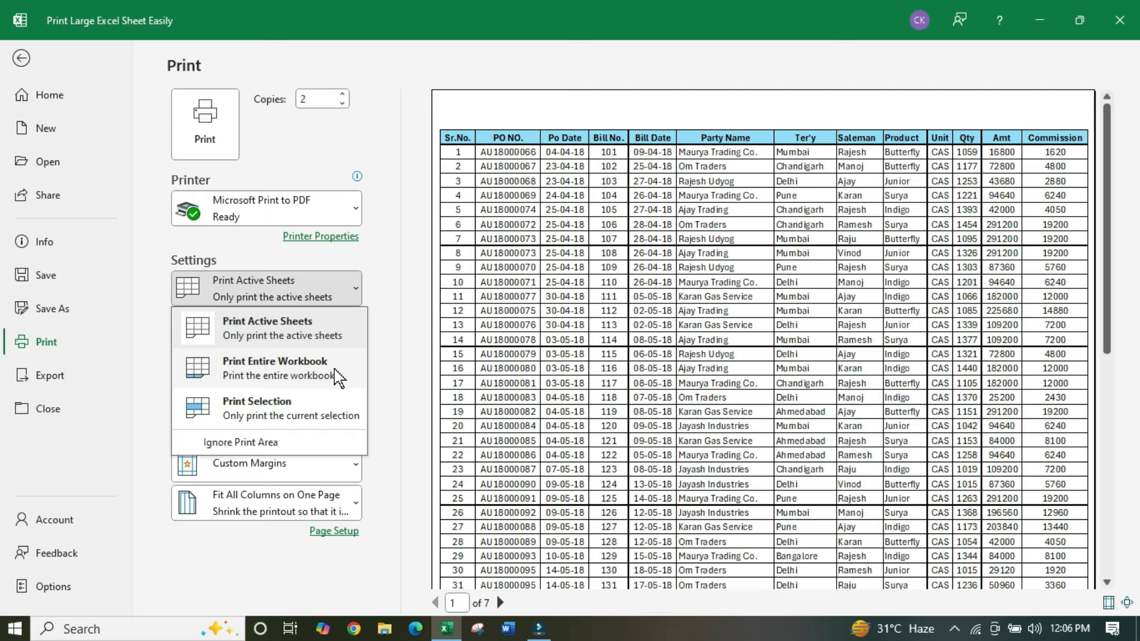
{"action": "left_click", "coordinate": [250, 378]}
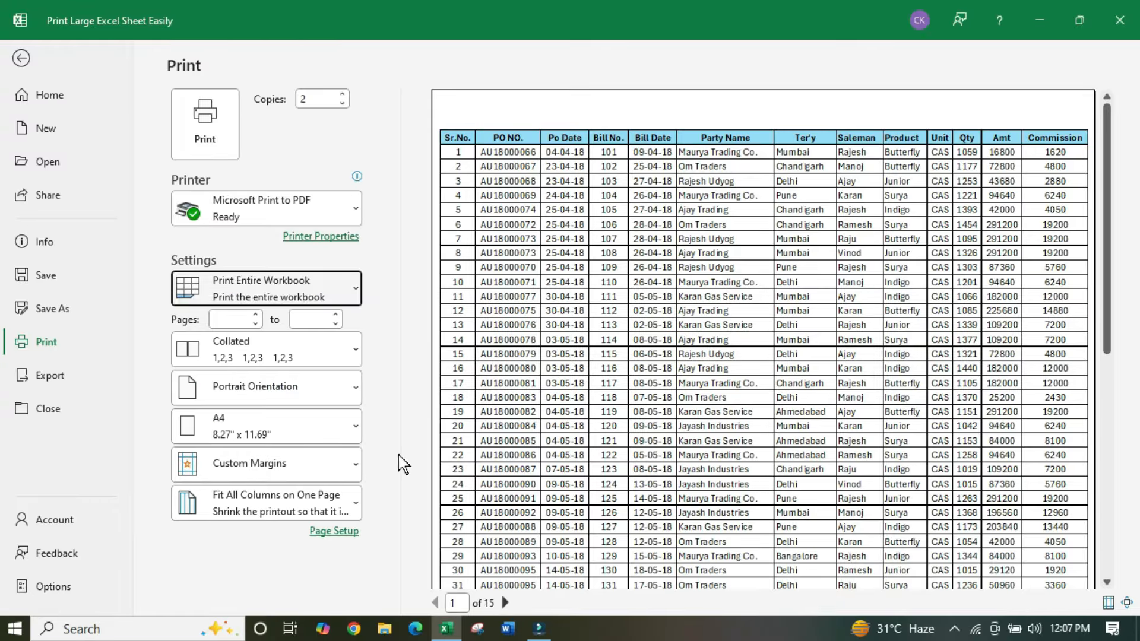
{"action": "left_click", "coordinate": [505, 603]}
{"action": "left_click", "coordinate": [505, 603]}
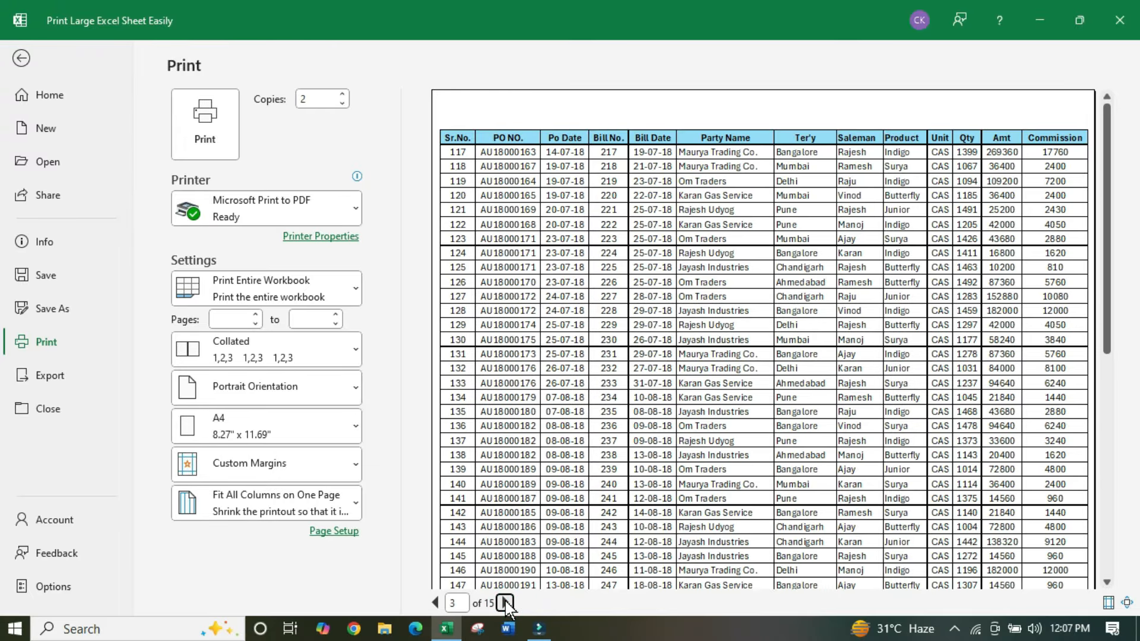
{"action": "left_click", "coordinate": [505, 603]}
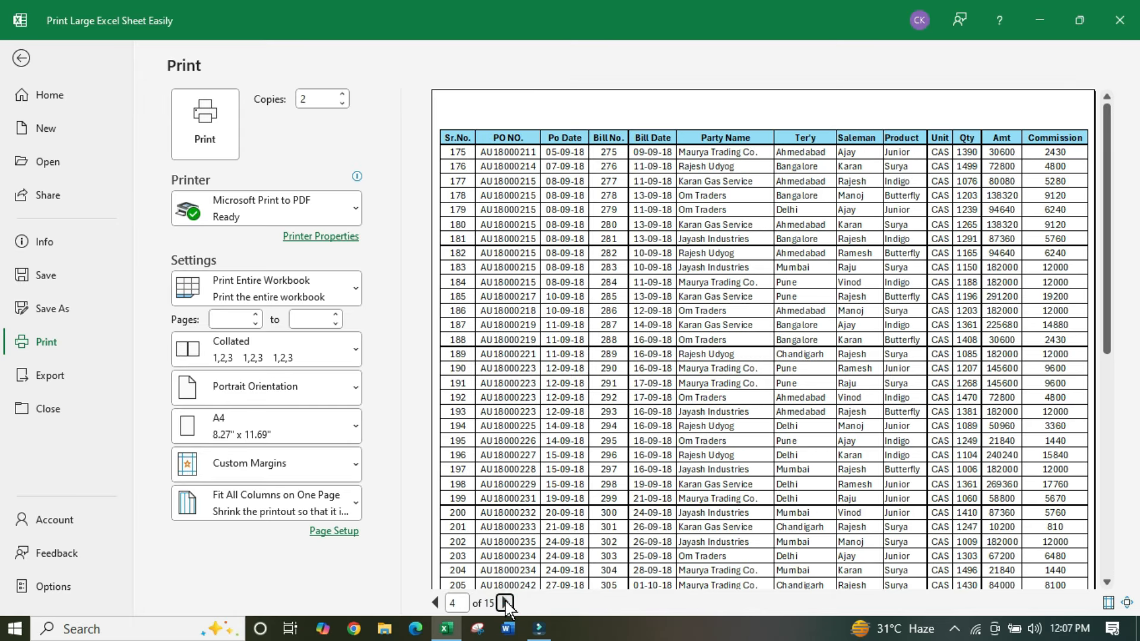
{"action": "left_click", "coordinate": [506, 603]}
{"action": "left_click", "coordinate": [506, 602]}
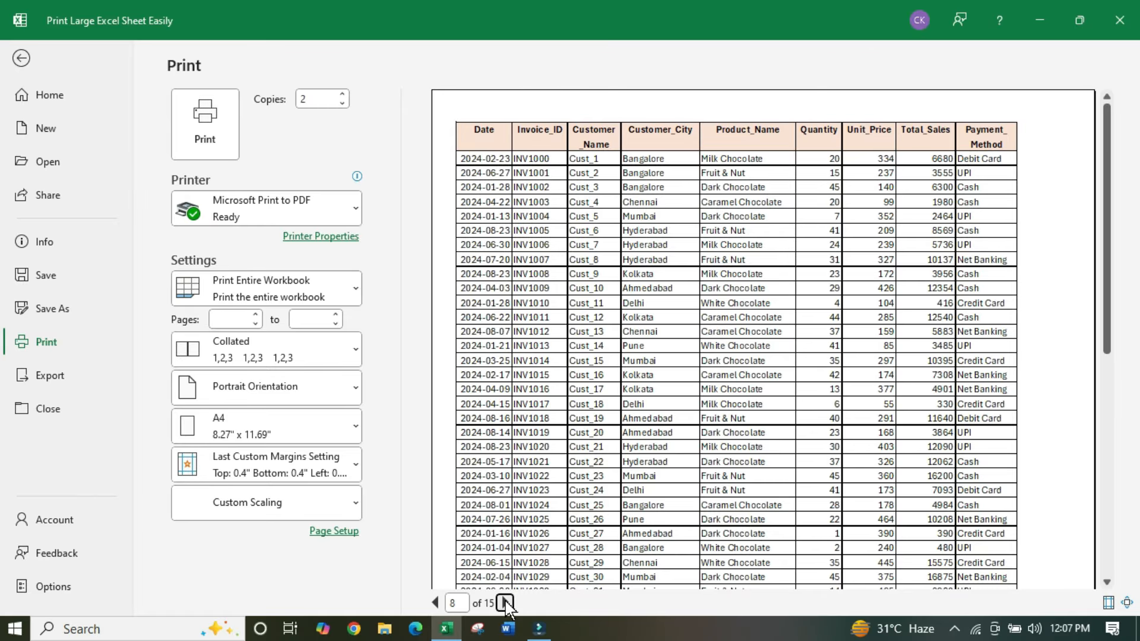
{"action": "left_click", "coordinate": [505, 603]}
{"action": "left_click", "coordinate": [436, 603]}
{"action": "left_click", "coordinate": [435, 603]}
{"action": "left_click", "coordinate": [234, 285]}
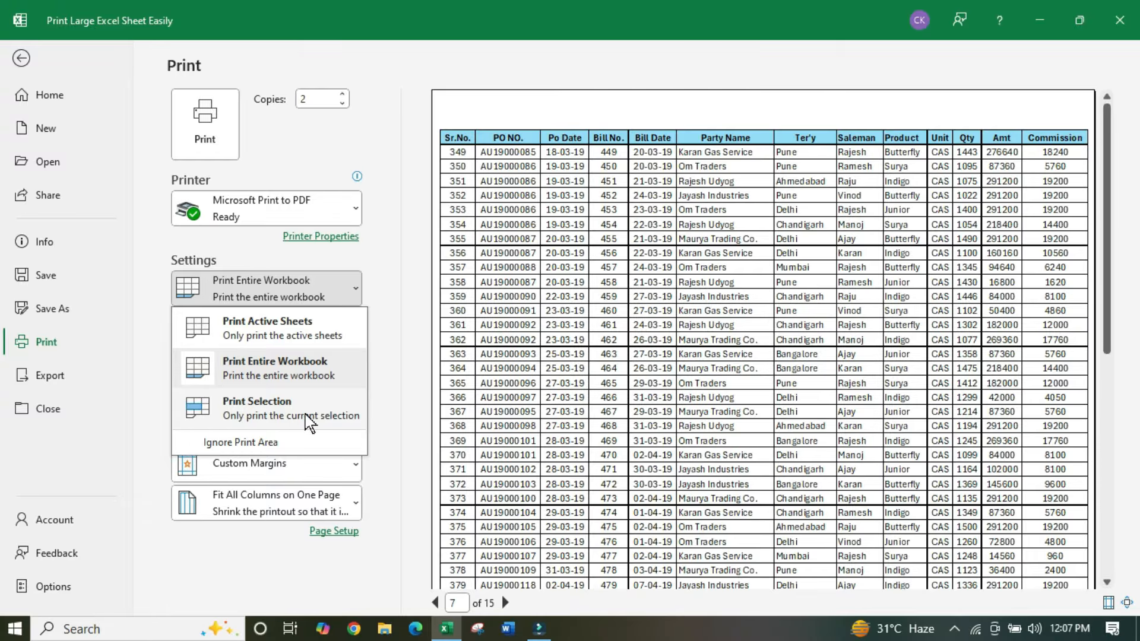
{"action": "left_click", "coordinate": [397, 354]}
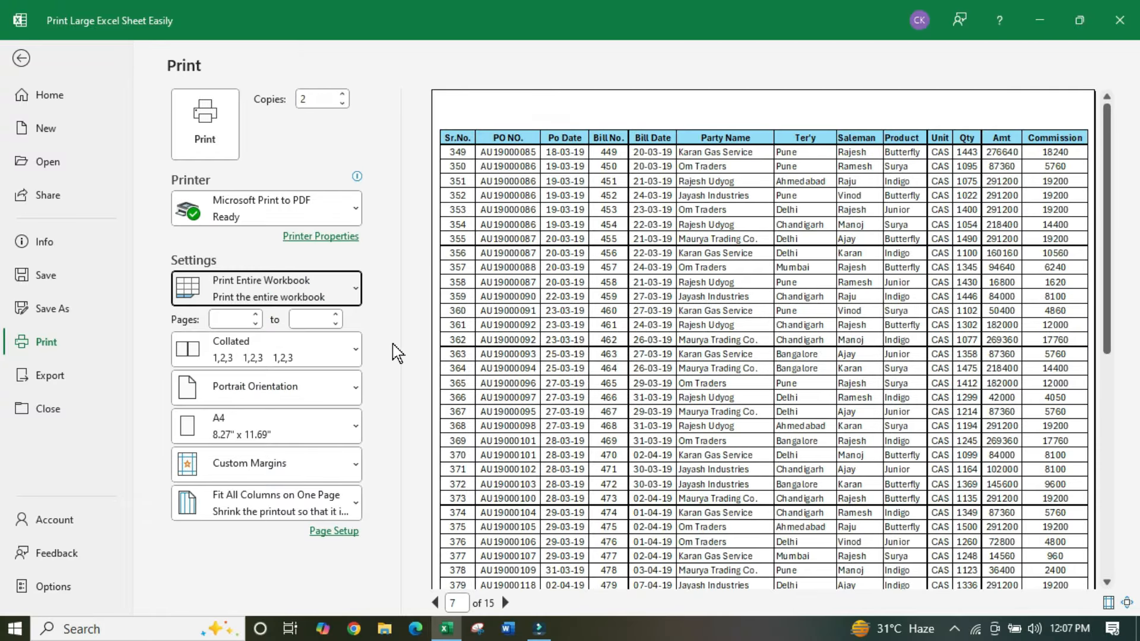
{"action": "key", "text": "Escape"}
{"action": "left_click", "coordinate": [392, 342]}
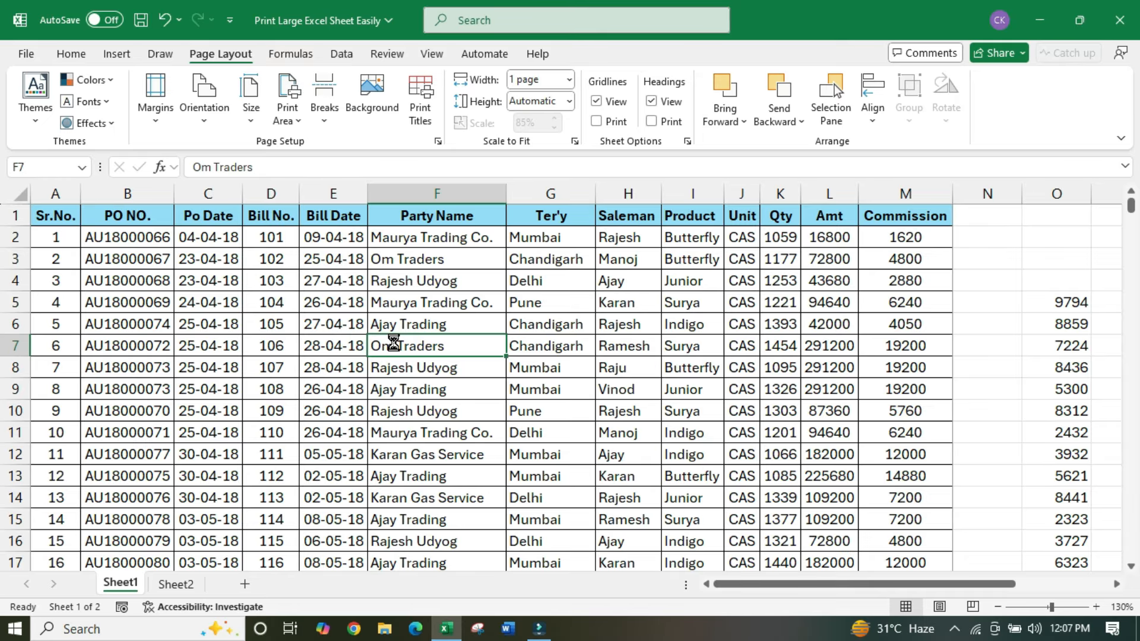
{"action": "key", "text": "ctrl+p"}
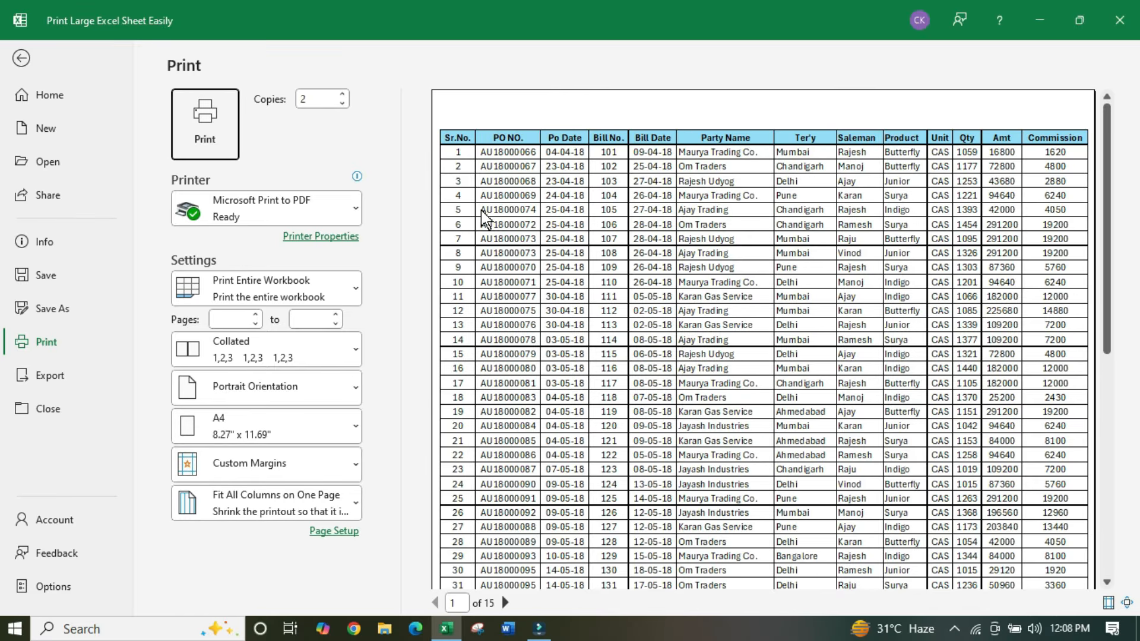
{"action": "key", "text": "Escape"}
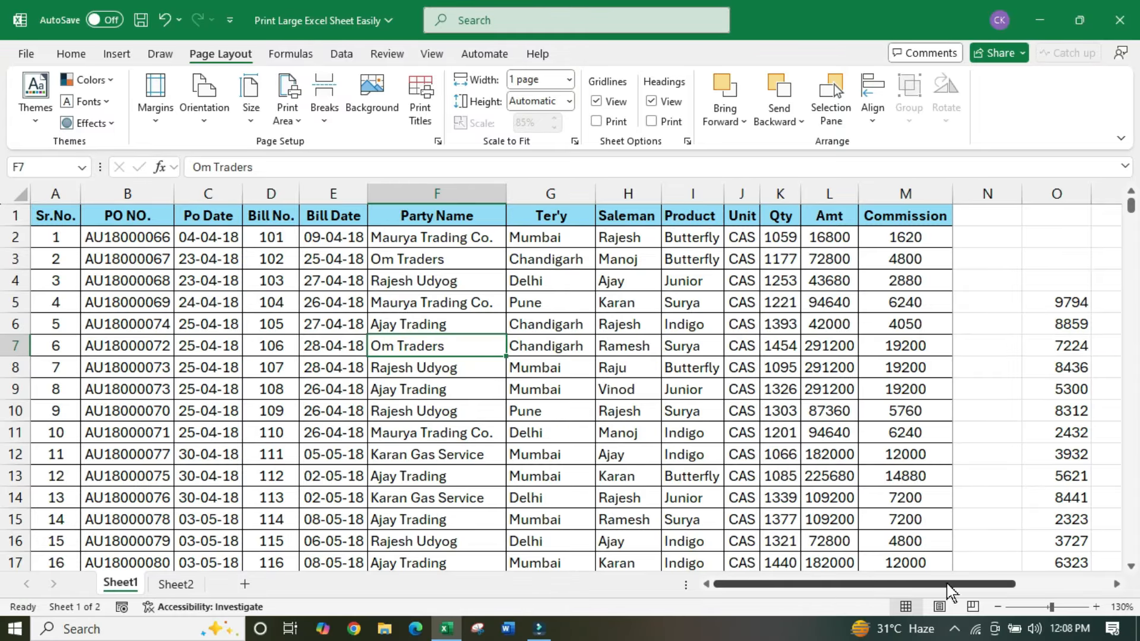
Step: Select the number block O5:S18 on Sheet1 and set the print scope to Print Selection
{"action": "left_click", "coordinate": [1116, 584]}
{"action": "left_click_drag", "start_coordinate": [807, 303], "coordinate": [1061, 519]}
{"action": "key", "text": "ctrl+p"}
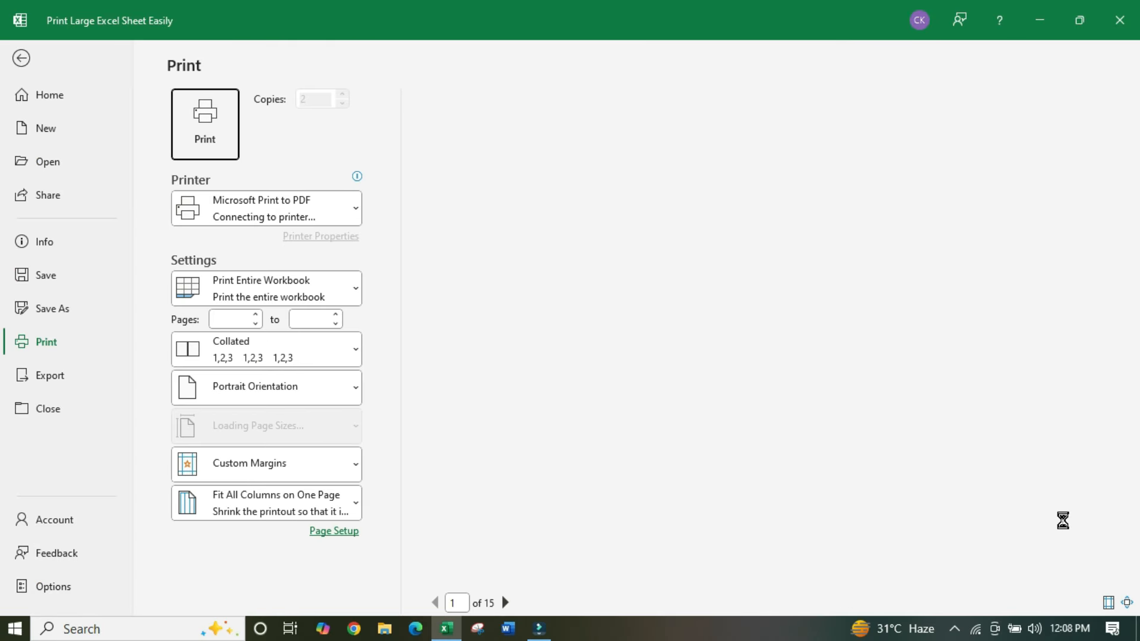
{"action": "left_click", "coordinate": [249, 300]}
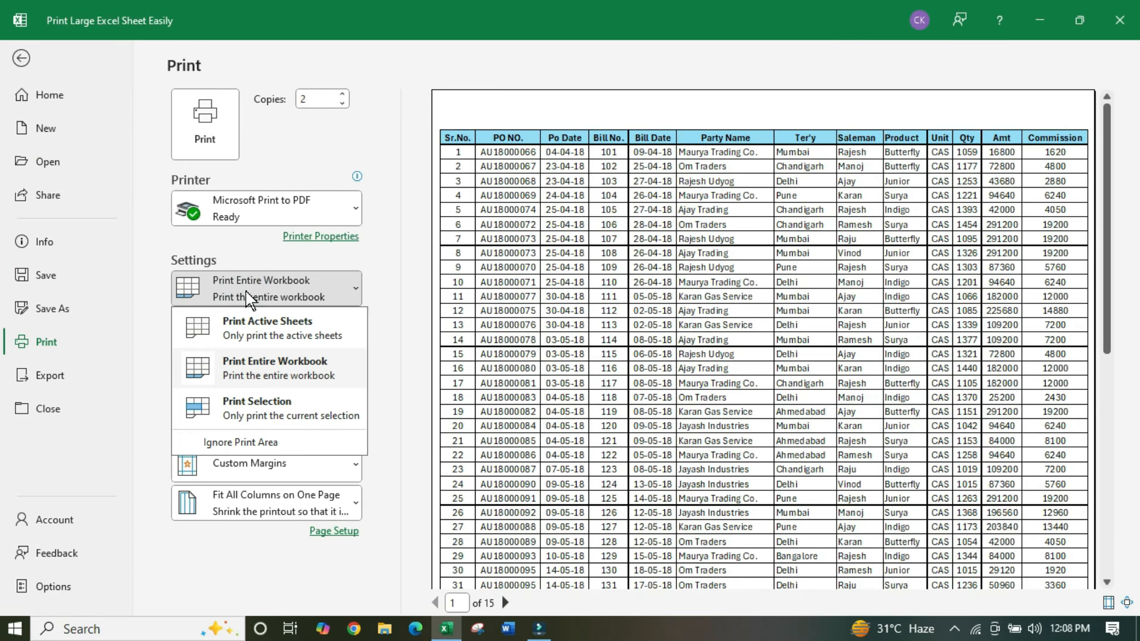
{"action": "left_click", "coordinate": [245, 416]}
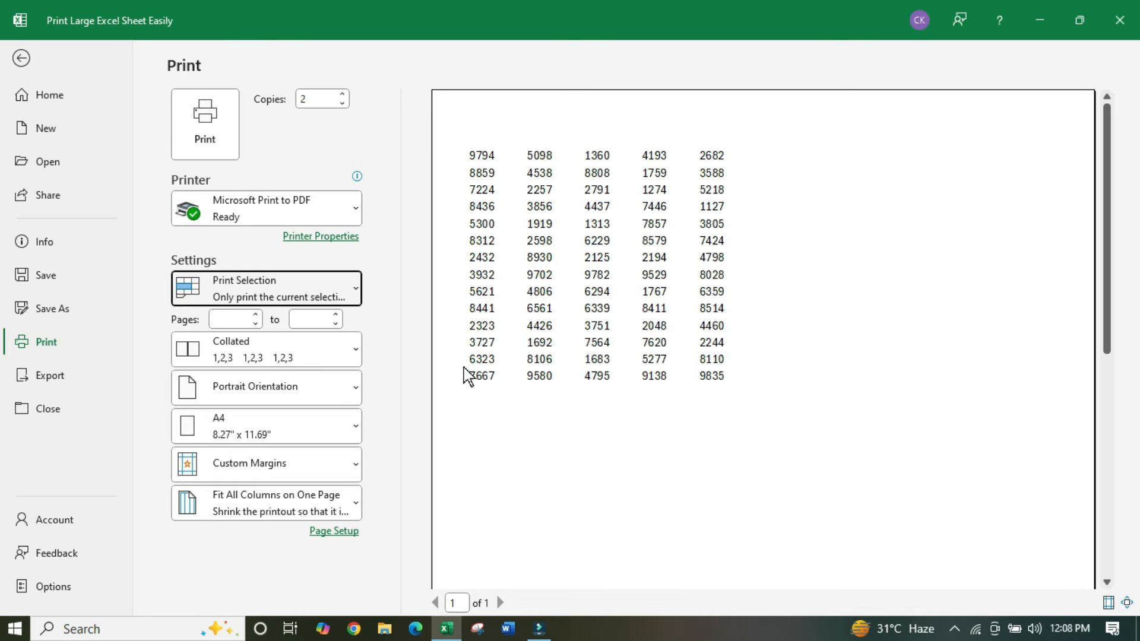
Step: Set the print scope to Print Active Sheets and the number of copies to 1
{"action": "left_click", "coordinate": [325, 291]}
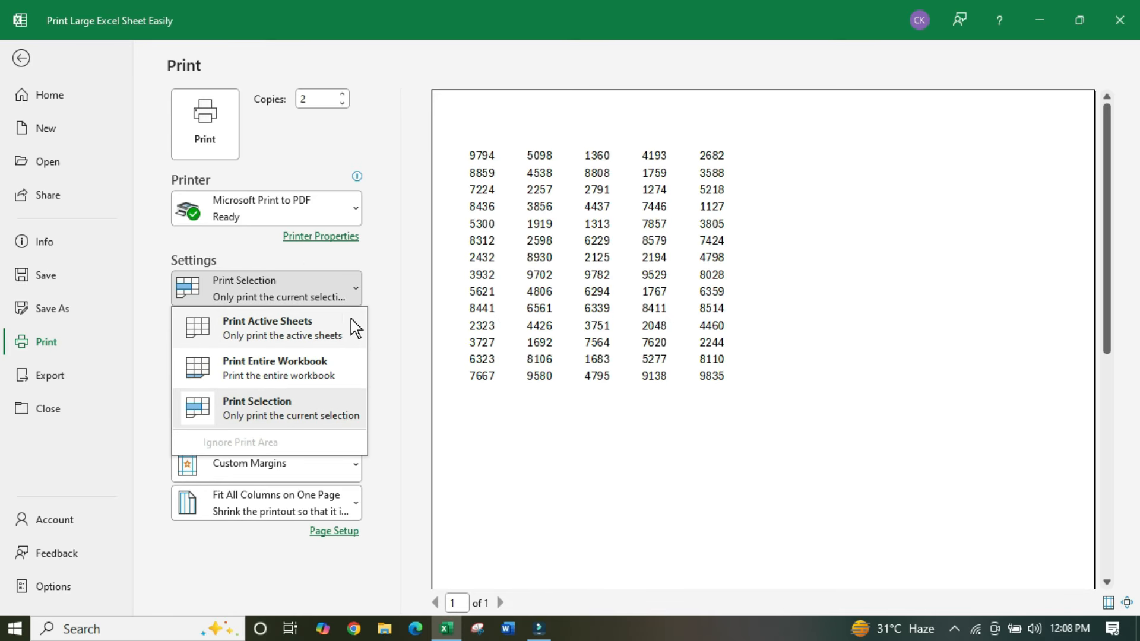
{"action": "left_click", "coordinate": [271, 334]}
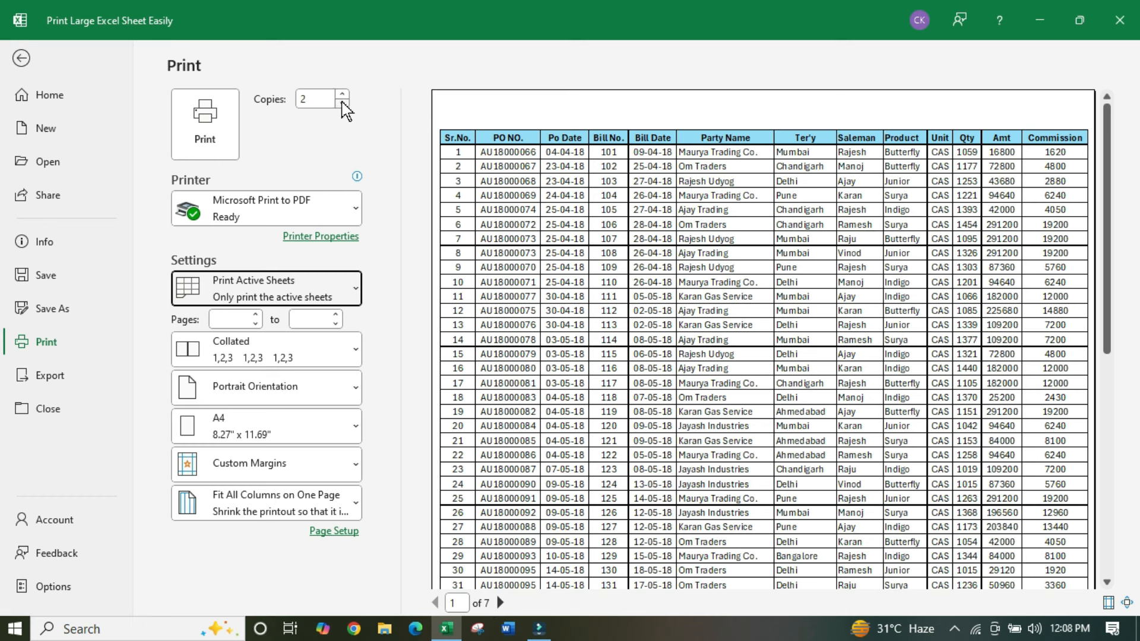
{"action": "left_click", "coordinate": [293, 101]}
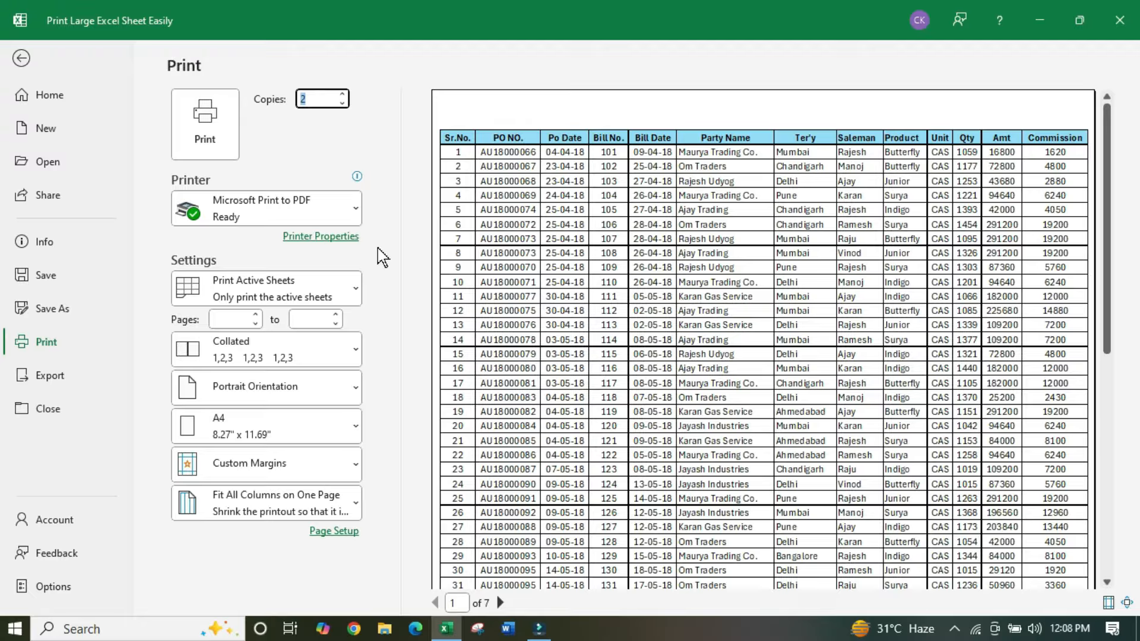
{"action": "type", "text": "1"}
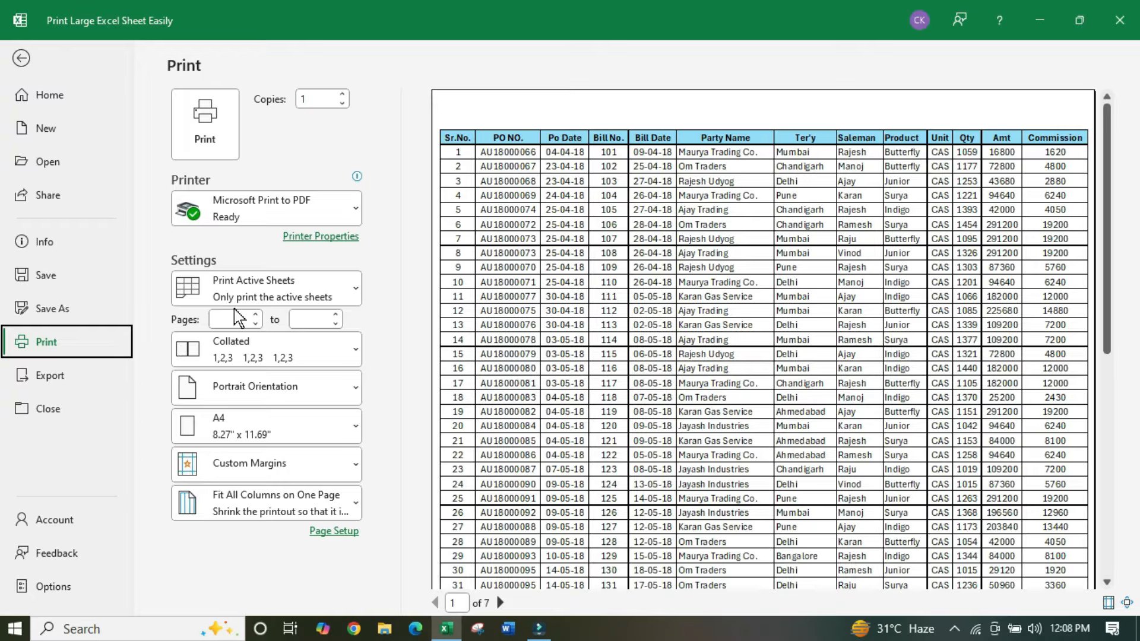
Step: Set the range of pages to print from 1 to 5
{"action": "left_click", "coordinate": [237, 319]}
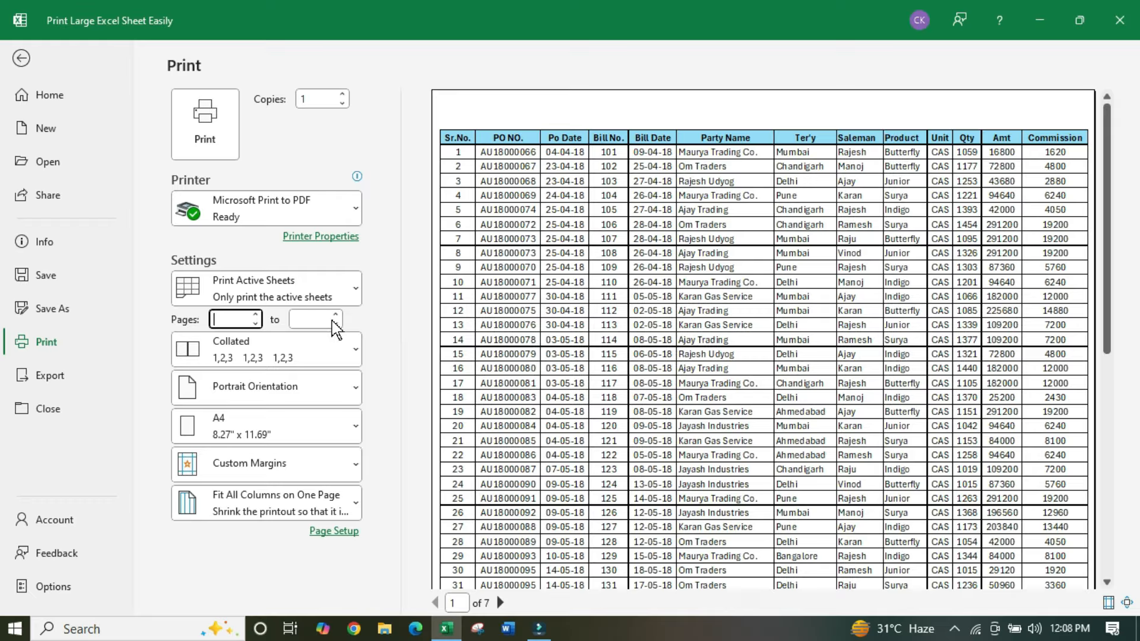
{"action": "type", "text": "1"}
{"action": "left_click", "coordinate": [309, 319]}
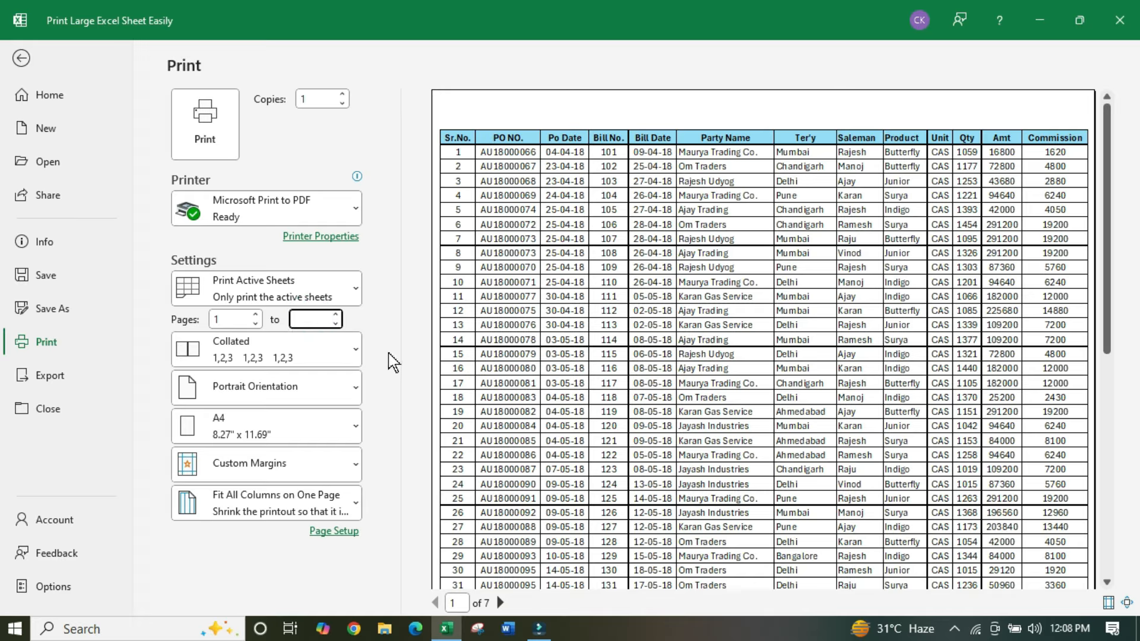
{"action": "type", "text": "5"}
{"action": "key", "text": "Return"}
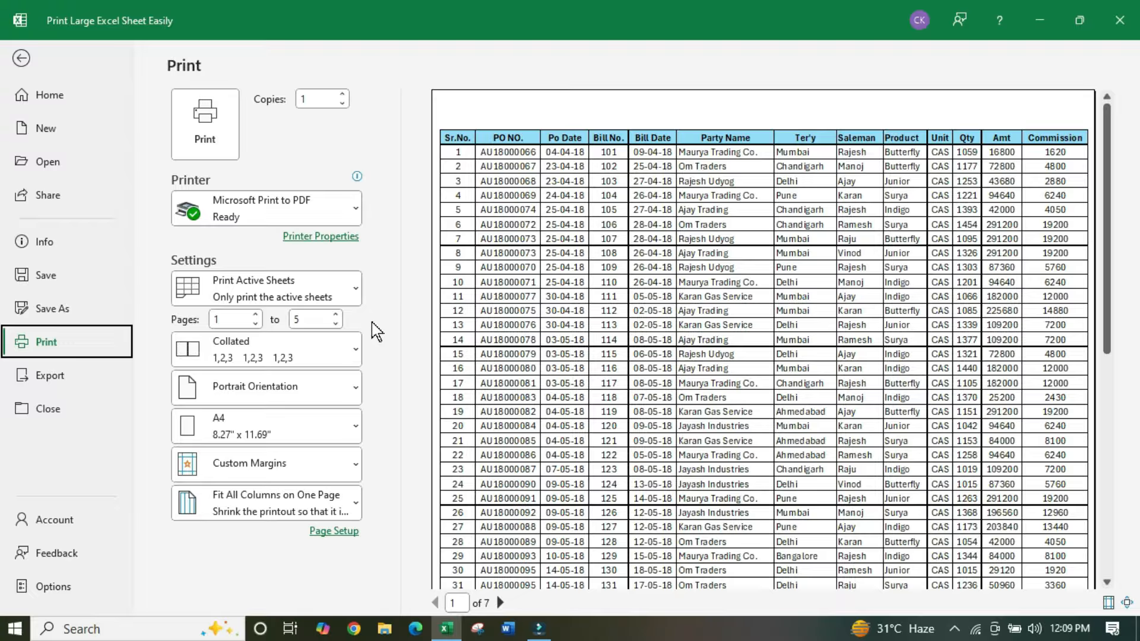
Step: Set the end of the page range to 1 and start printing the sheet to PDF
{"action": "double_click", "coordinate": [228, 319]}
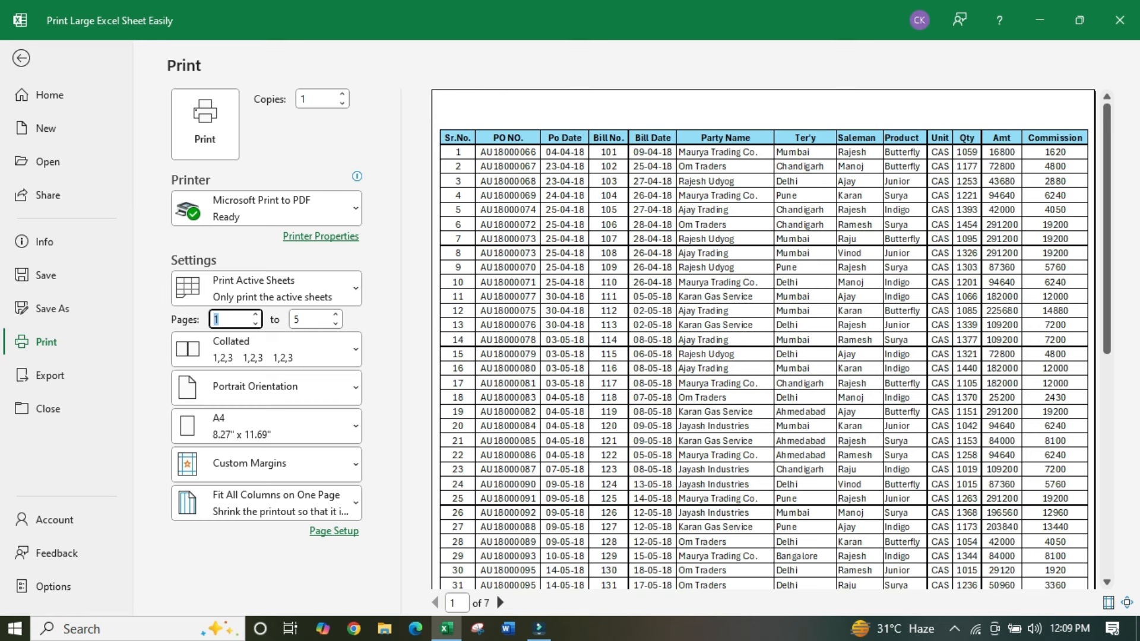
{"action": "double_click", "coordinate": [311, 320]}
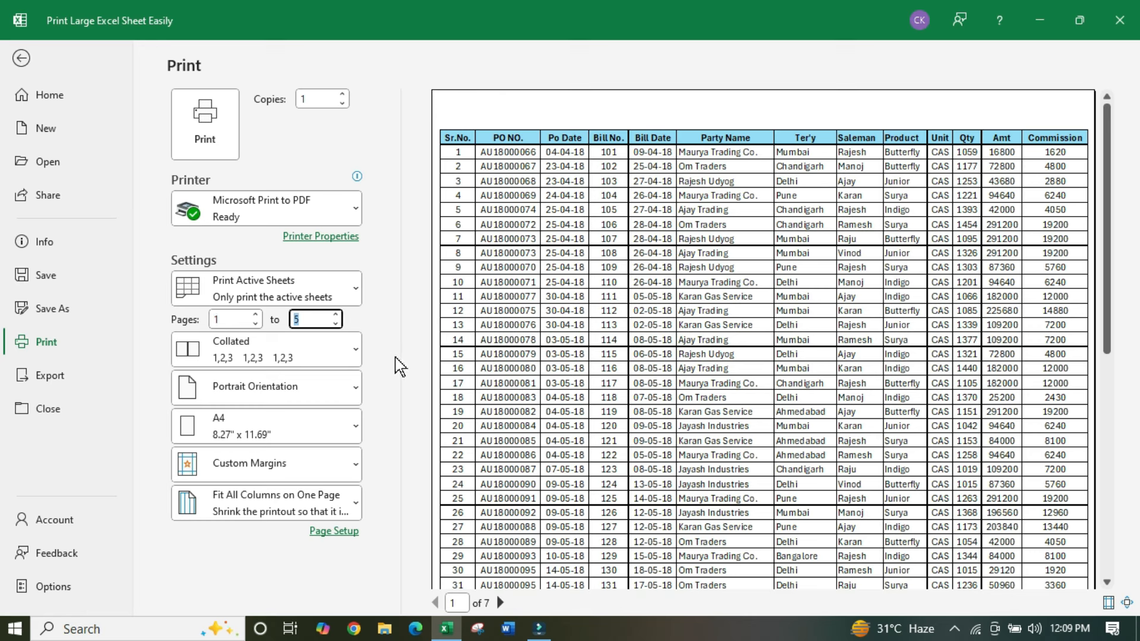
{"action": "type", "text": "1"}
{"action": "left_click", "coordinate": [204, 125]}
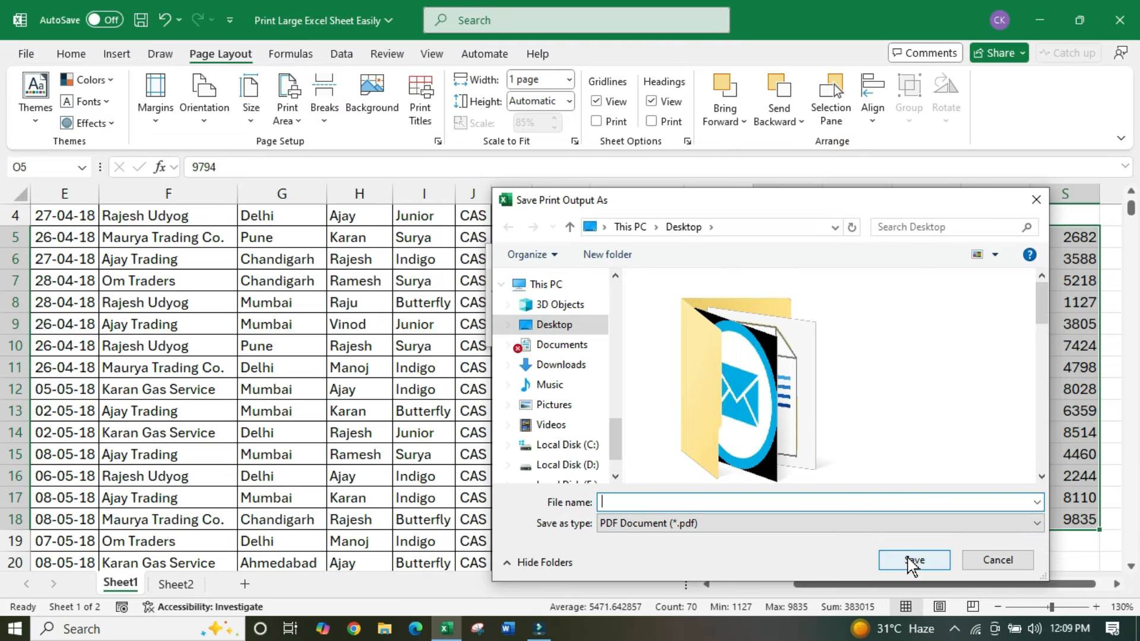
Step: Save the print output as a PDF named ddd on the Desktop
{"action": "type", "text": "ddd"}
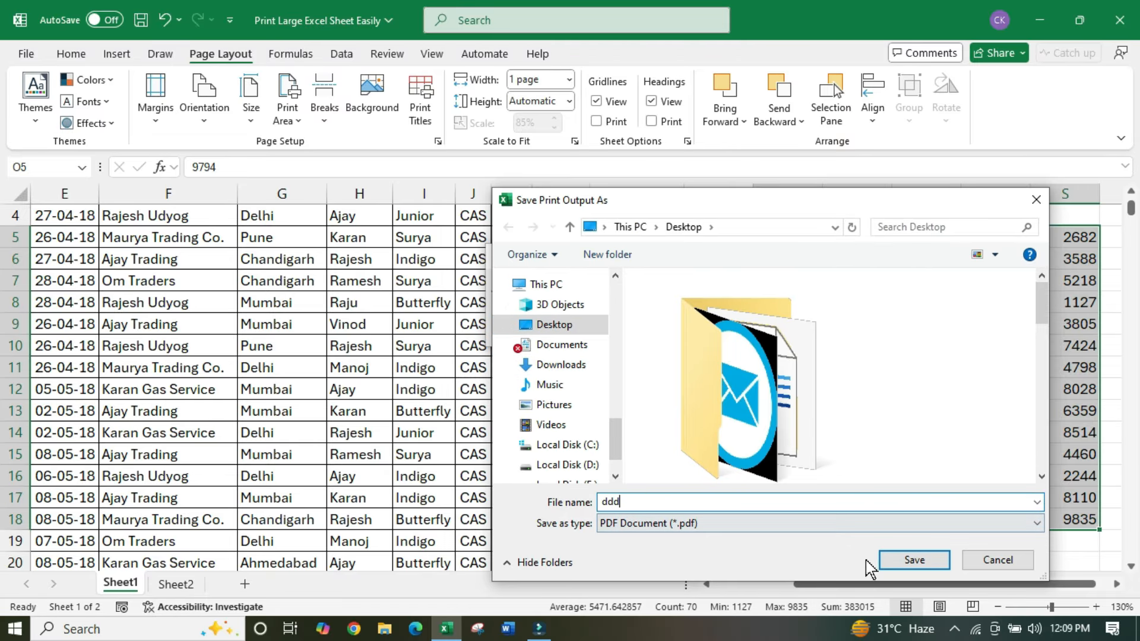
{"action": "left_click", "coordinate": [913, 561]}
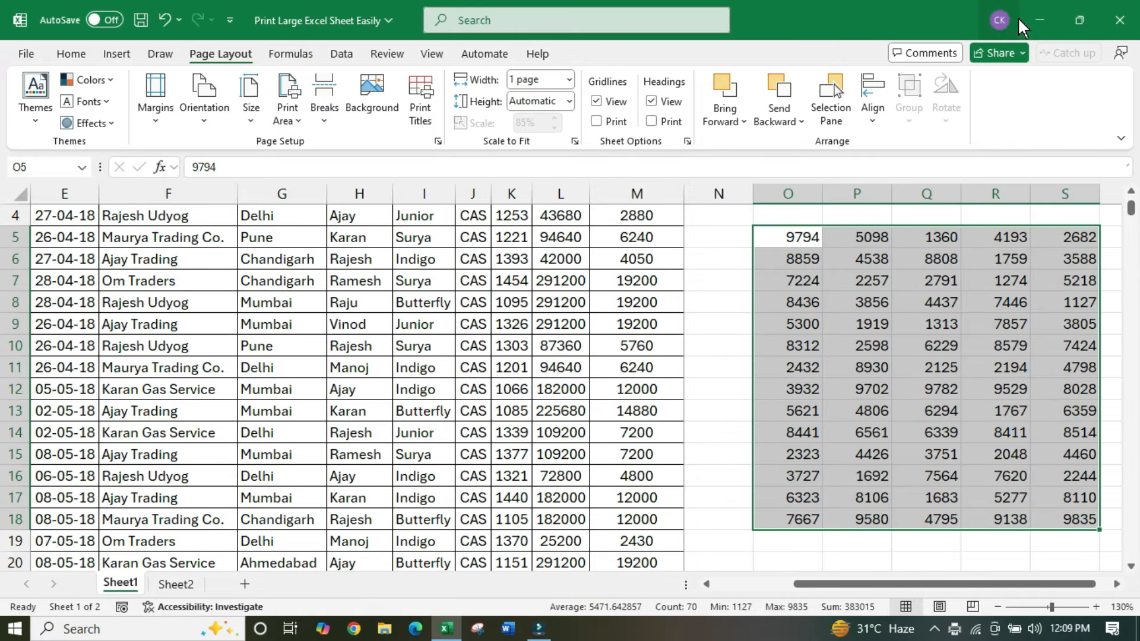
Step: Open ddd.pdf from the desktop in the PDF reader and examine the printed page from start to end
{"action": "left_click", "coordinate": [1040, 20]}
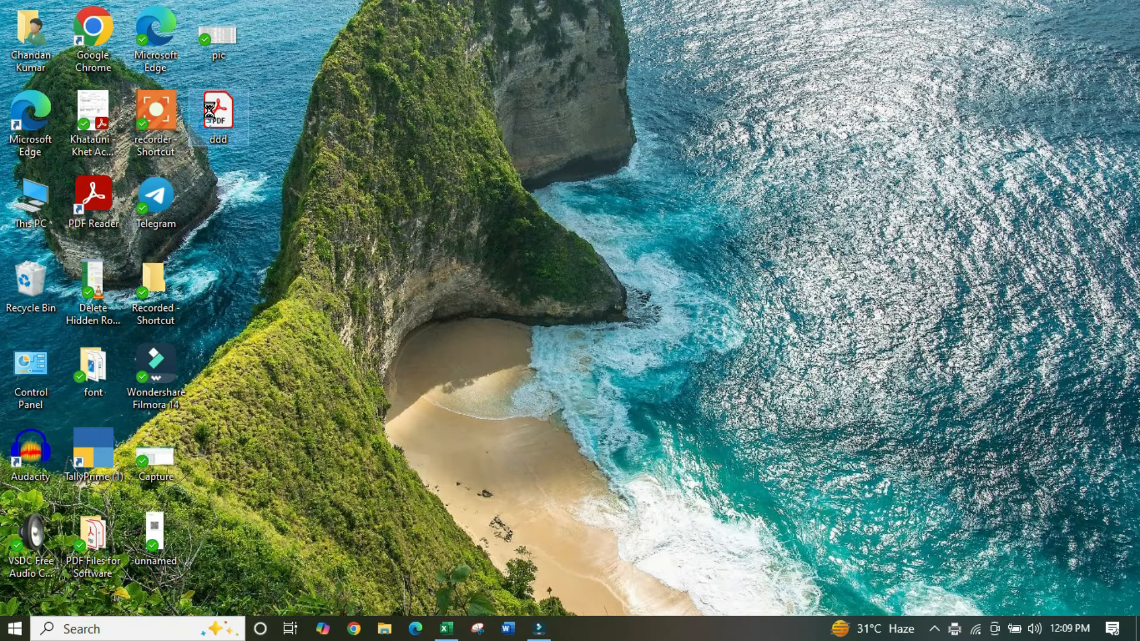
{"action": "double_click", "coordinate": [242, 121]}
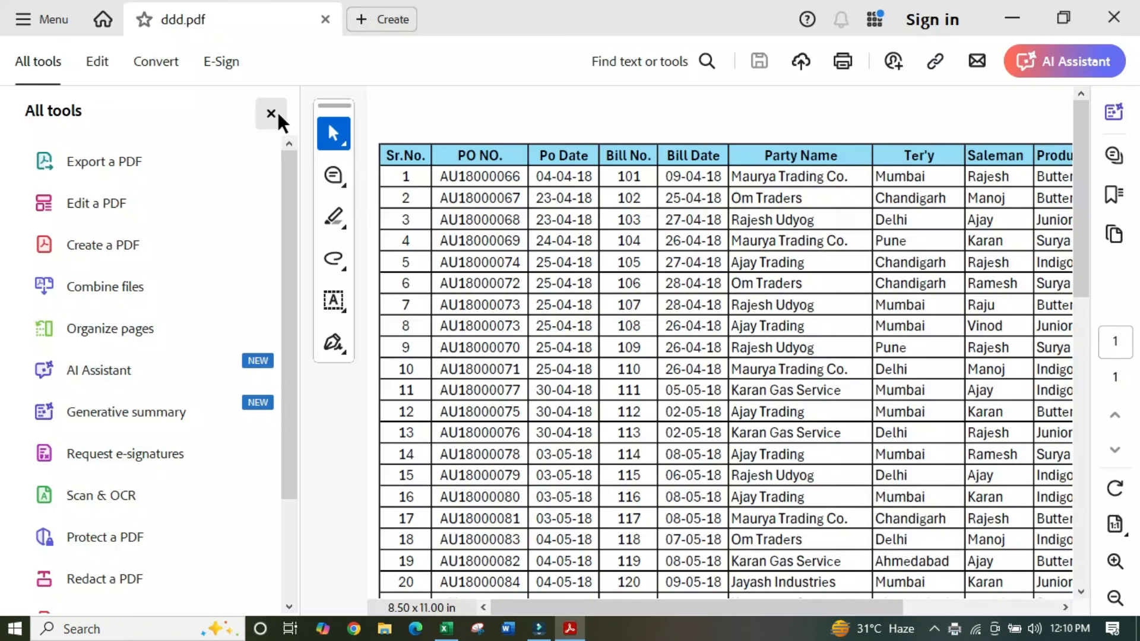
{"action": "left_click", "coordinate": [275, 114]}
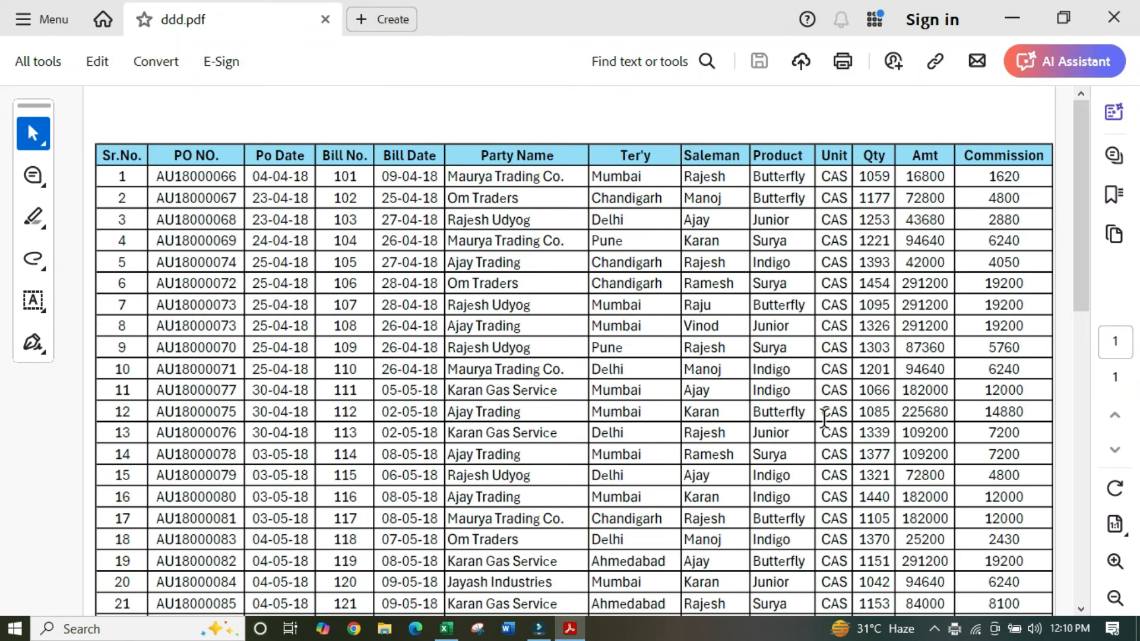
{"action": "scroll", "coordinate": [827, 410], "scroll_direction": "down", "scroll_amount": 3}
{"action": "scroll", "coordinate": [774, 427], "scroll_direction": "down", "scroll_amount": 10}
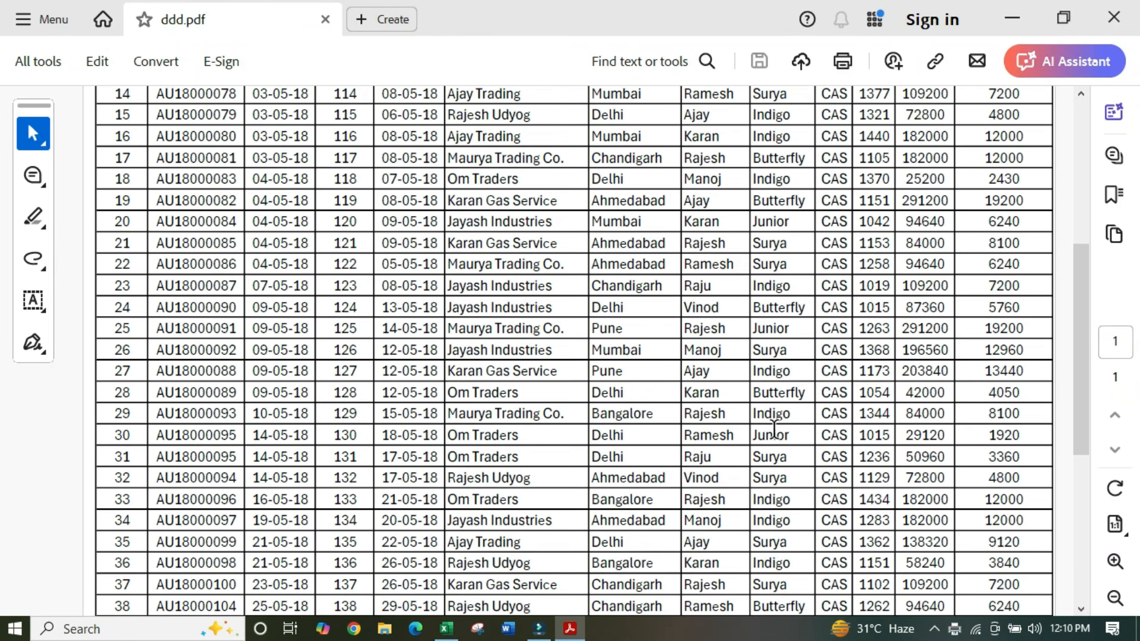
{"action": "scroll", "coordinate": [773, 423], "scroll_direction": "down", "scroll_amount": 2}
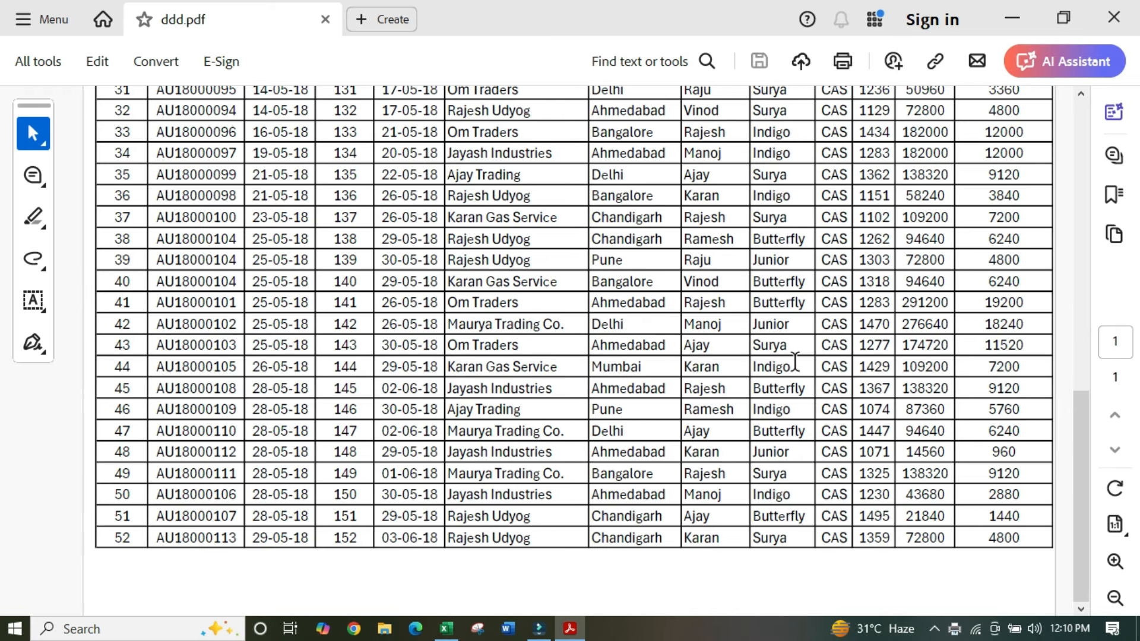
{"action": "scroll", "coordinate": [795, 361], "scroll_direction": "up", "scroll_amount": 10}
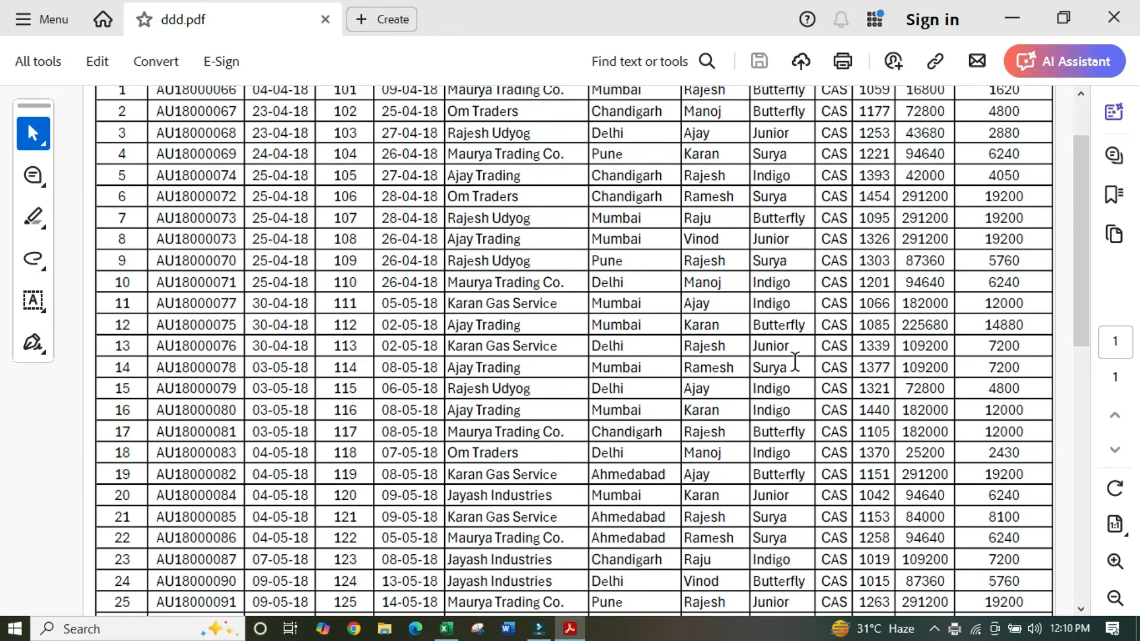
{"action": "scroll", "coordinate": [795, 361], "scroll_direction": "up", "scroll_amount": 2}
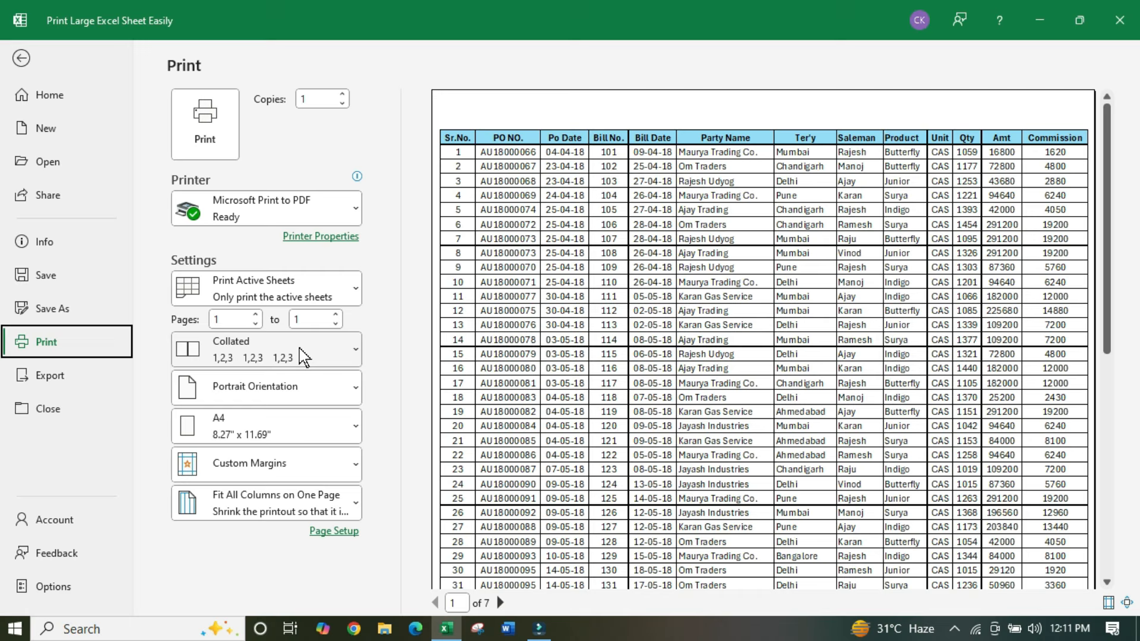
Step: Set the number of copies to 4 and choose Collated as the print order
{"action": "left_click", "coordinate": [300, 357]}
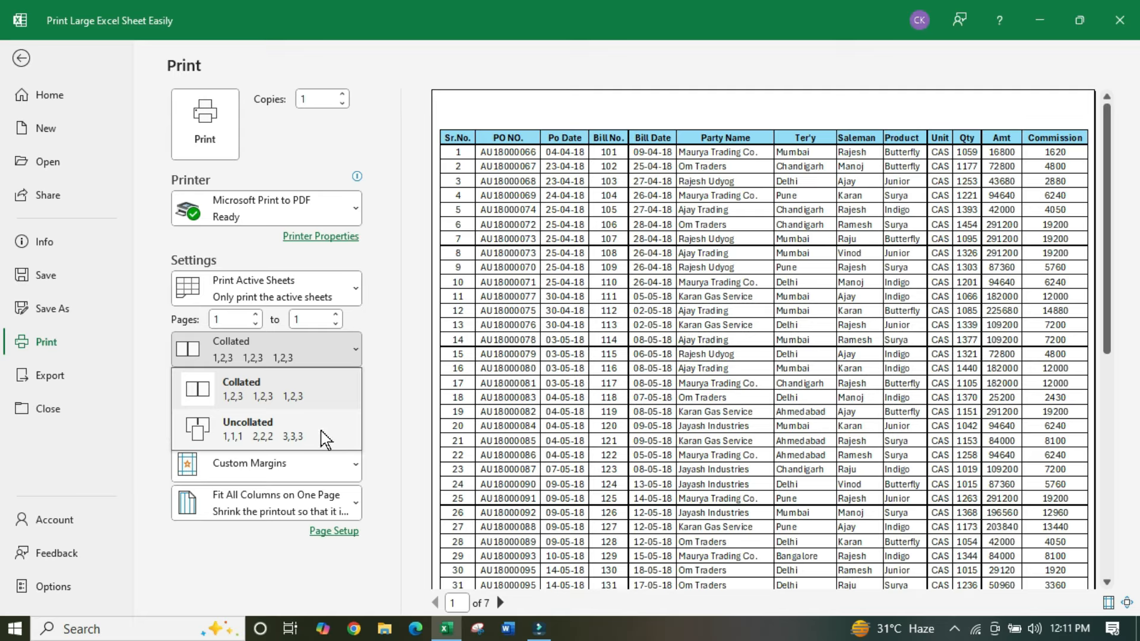
{"action": "left_click", "coordinate": [404, 374]}
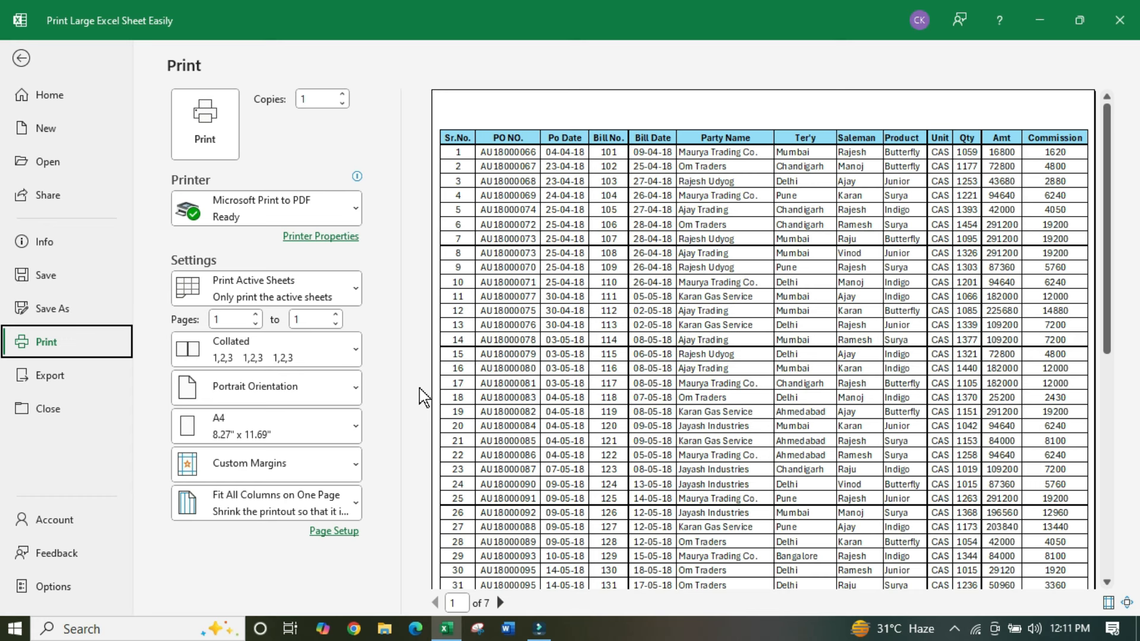
{"action": "left_click", "coordinate": [284, 100]}
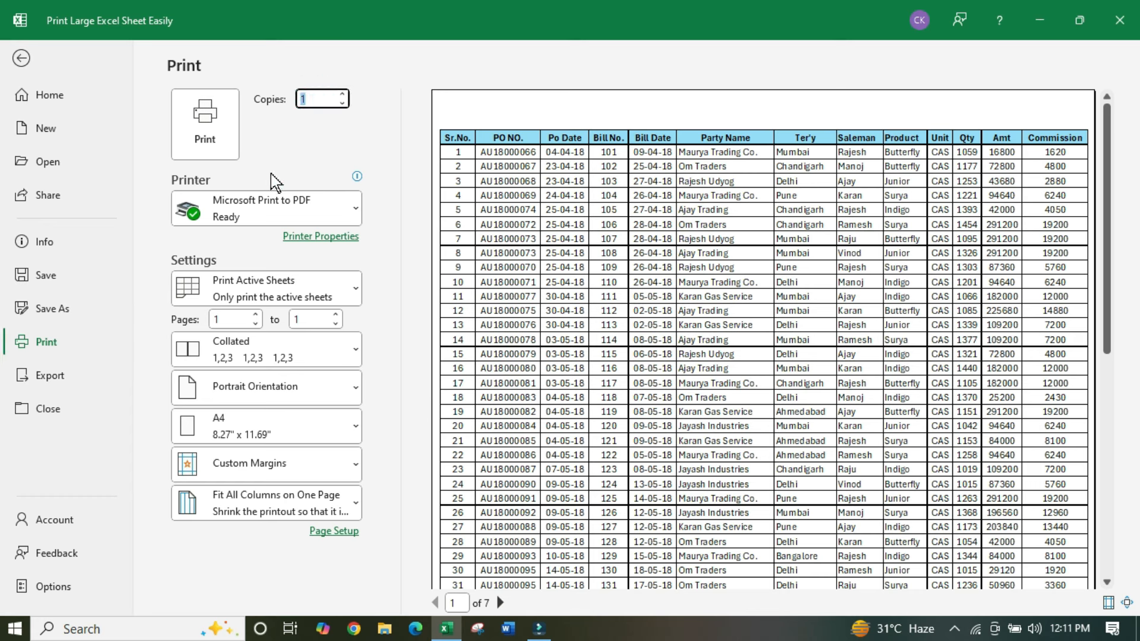
{"action": "type", "text": "4"}
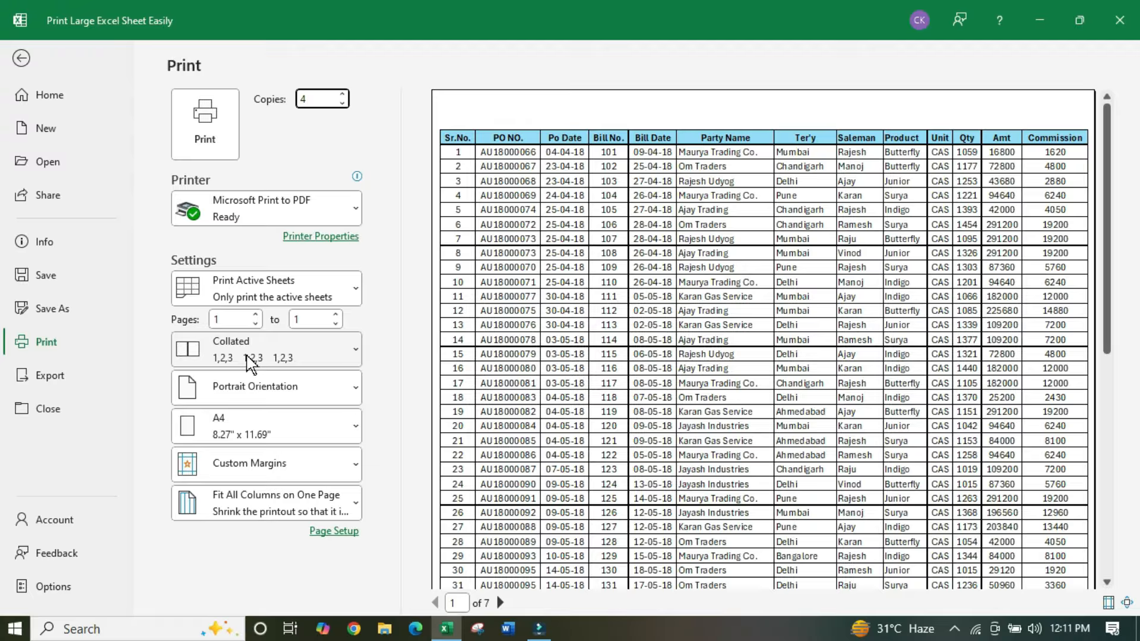
{"action": "left_click", "coordinate": [282, 357]}
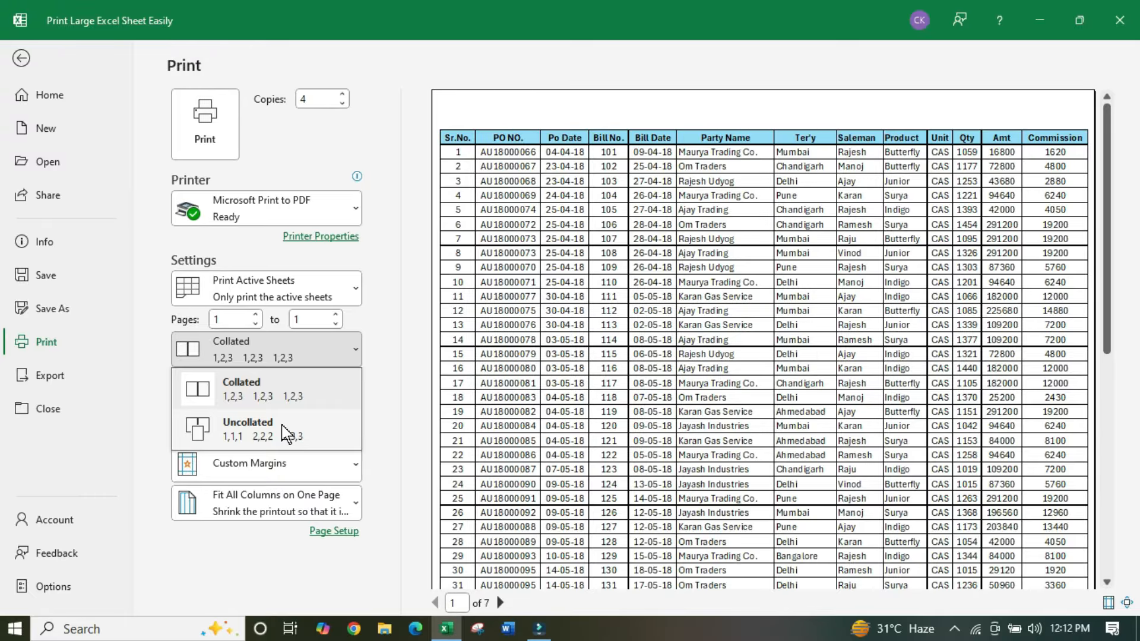
{"action": "left_click", "coordinate": [252, 393]}
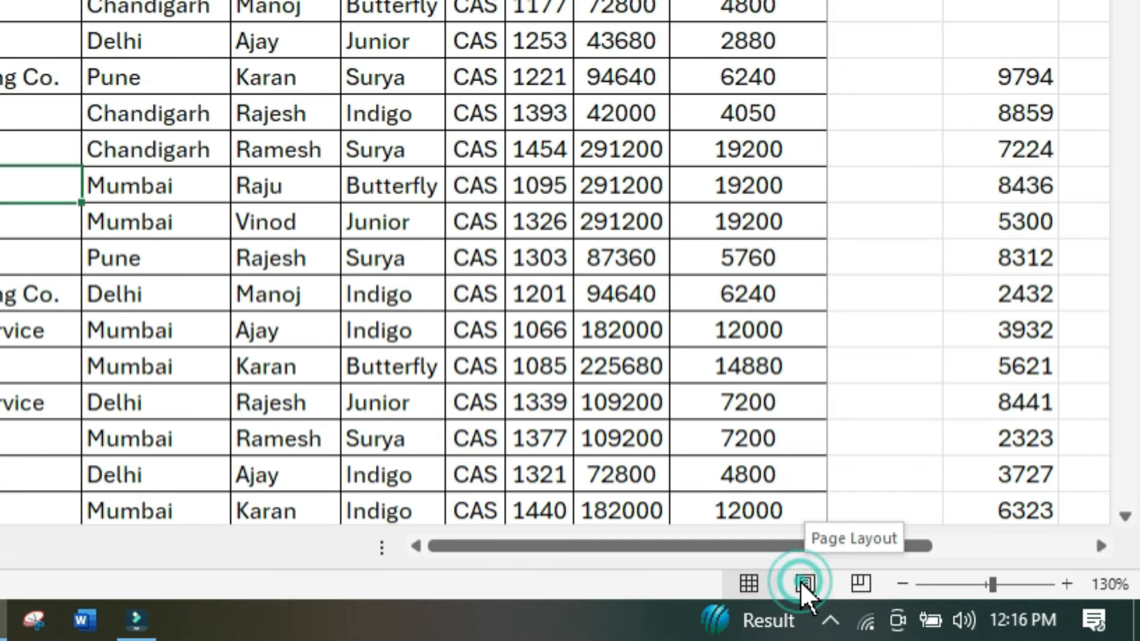
Step: Switch Sheet1 to Page Layout view and examine the header and footer of the first page
{"action": "left_click", "coordinate": [801, 583]}
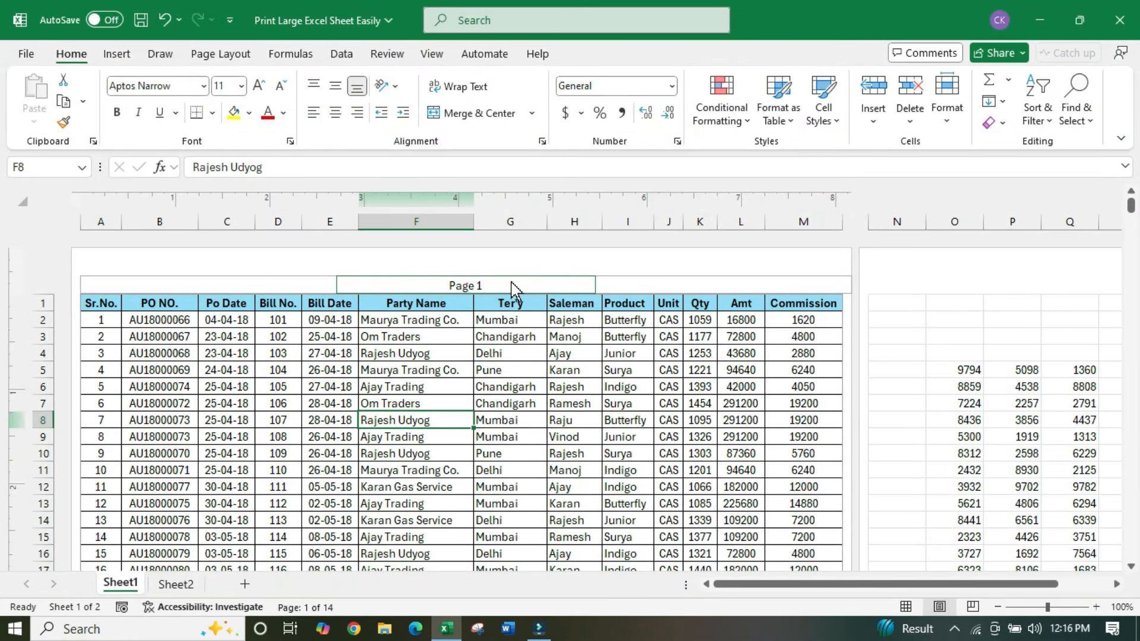
{"action": "left_click", "coordinate": [515, 287]}
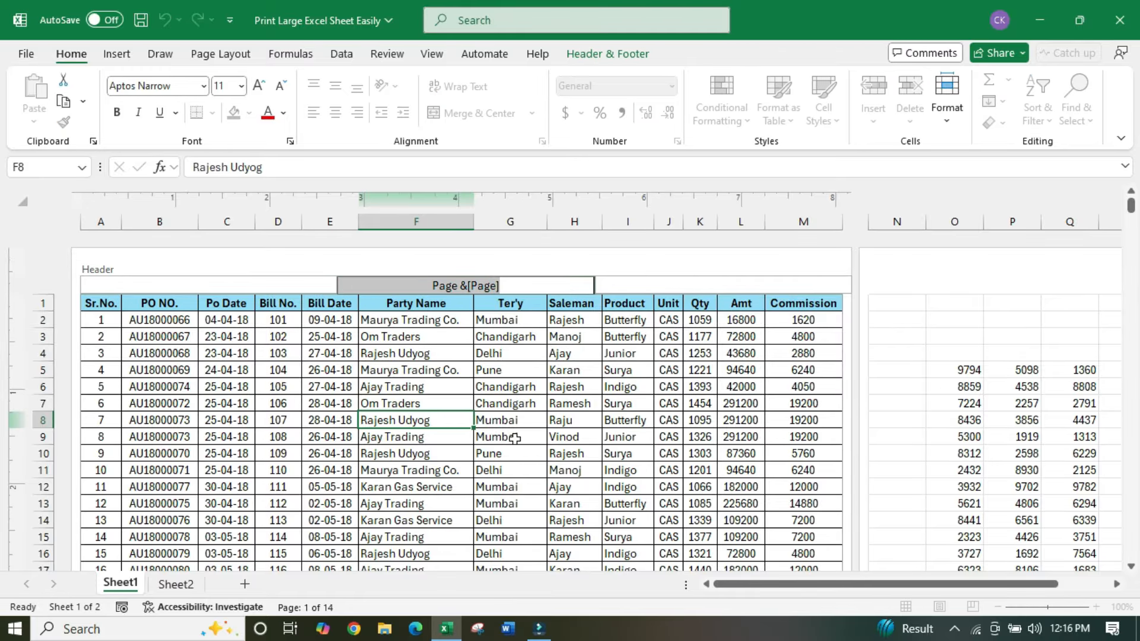
{"action": "left_click", "coordinate": [1130, 567]}
{"action": "left_click", "coordinate": [1130, 567]}
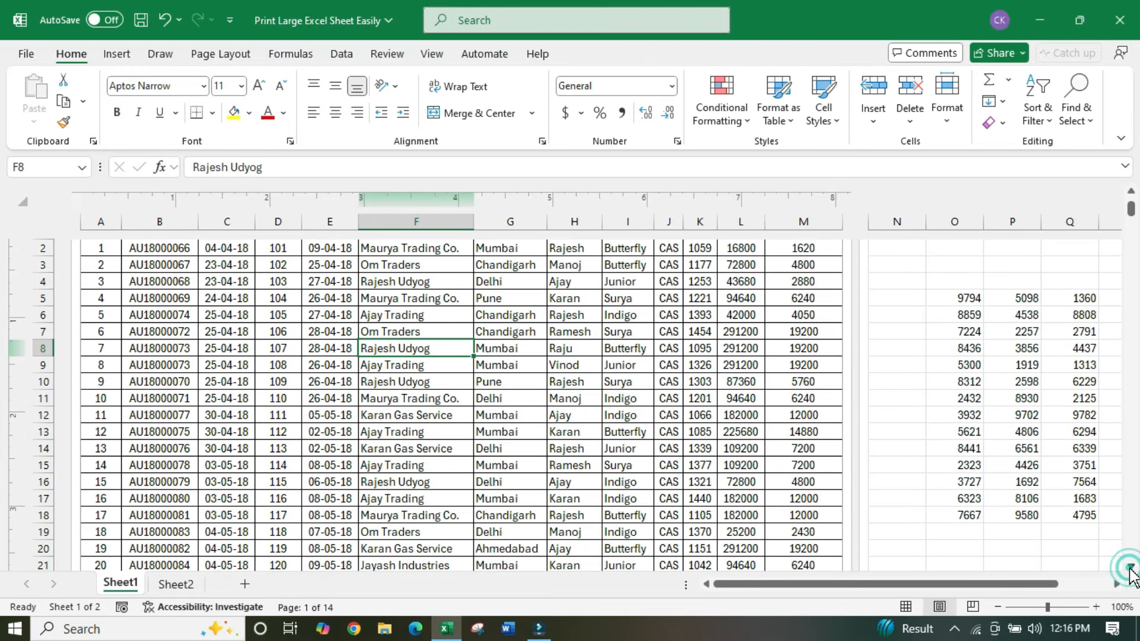
{"action": "left_click", "coordinate": [1130, 567]}
{"action": "scroll", "coordinate": [596, 445], "scroll_direction": "down", "scroll_amount": 12}
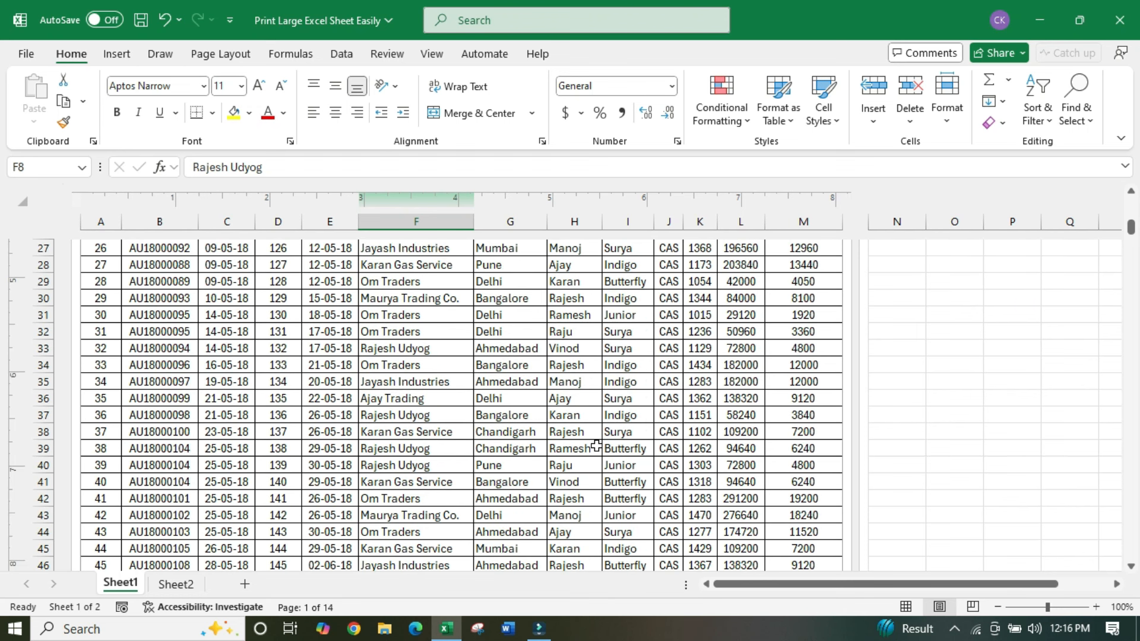
{"action": "scroll", "coordinate": [596, 446], "scroll_direction": "down", "scroll_amount": 6}
{"action": "scroll", "coordinate": [354, 451], "scroll_direction": "up", "scroll_amount": 2}
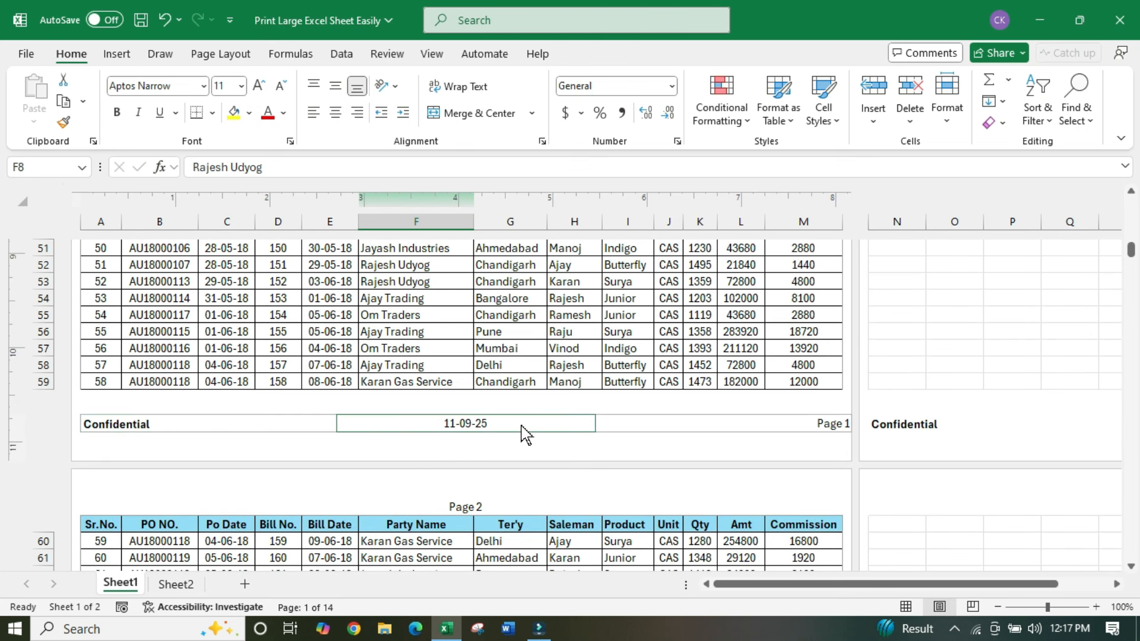
{"action": "scroll", "coordinate": [608, 382], "scroll_direction": "up", "scroll_amount": 15}
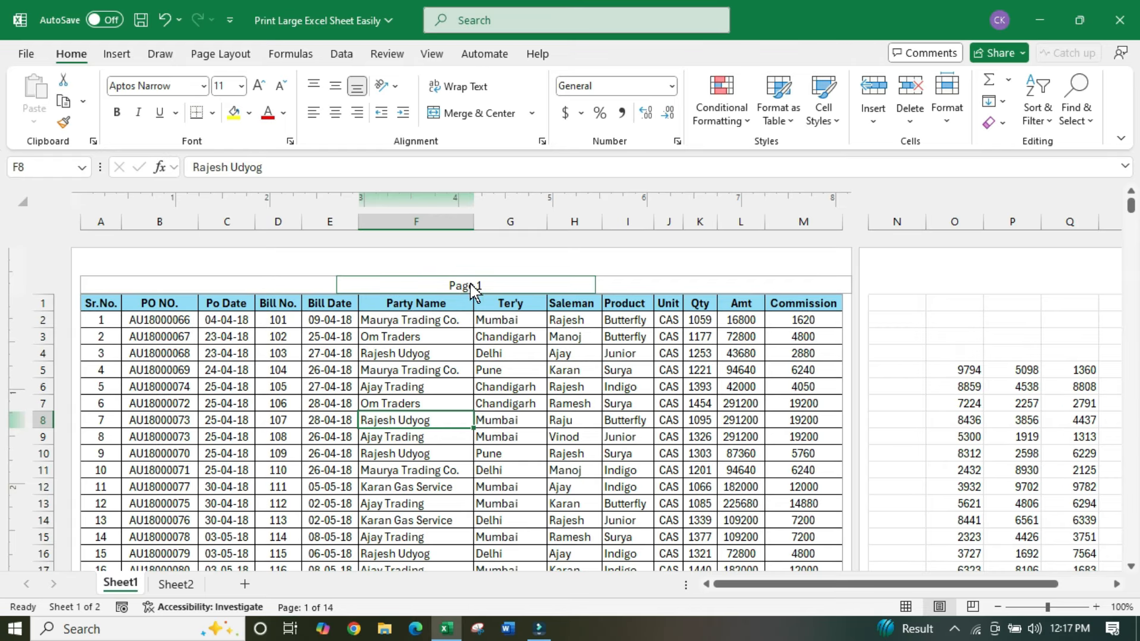
Step: Replace the centre header content with the current date and insert the current time in the right header section
{"action": "left_click", "coordinate": [465, 285]}
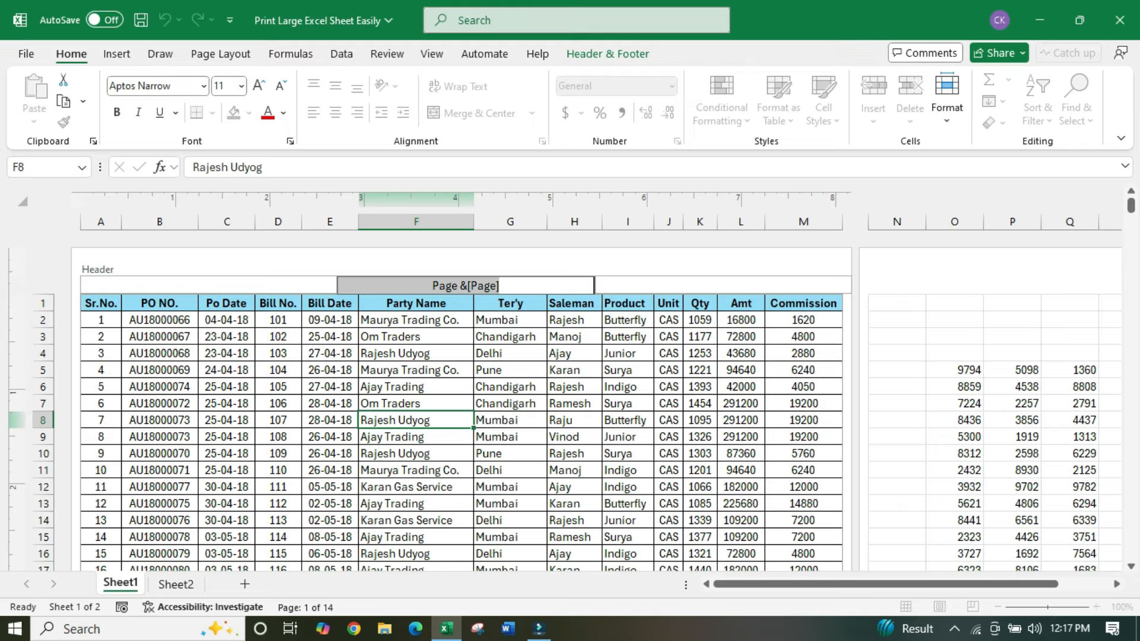
{"action": "left_click", "coordinate": [579, 55]}
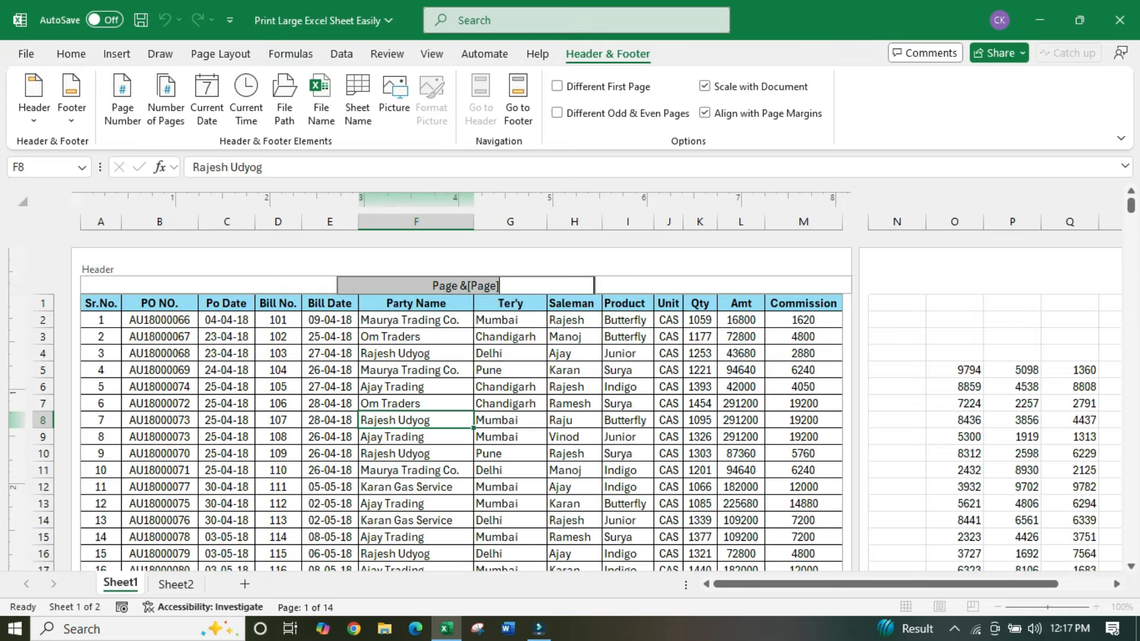
{"action": "left_click", "coordinate": [206, 98]}
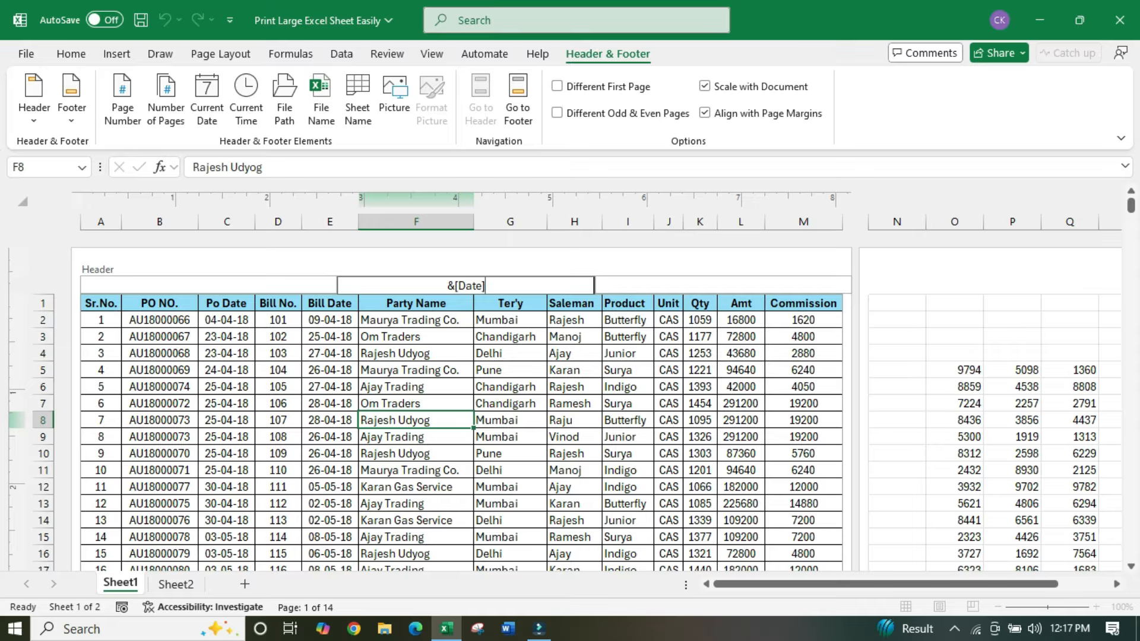
{"action": "left_click", "coordinate": [644, 286]}
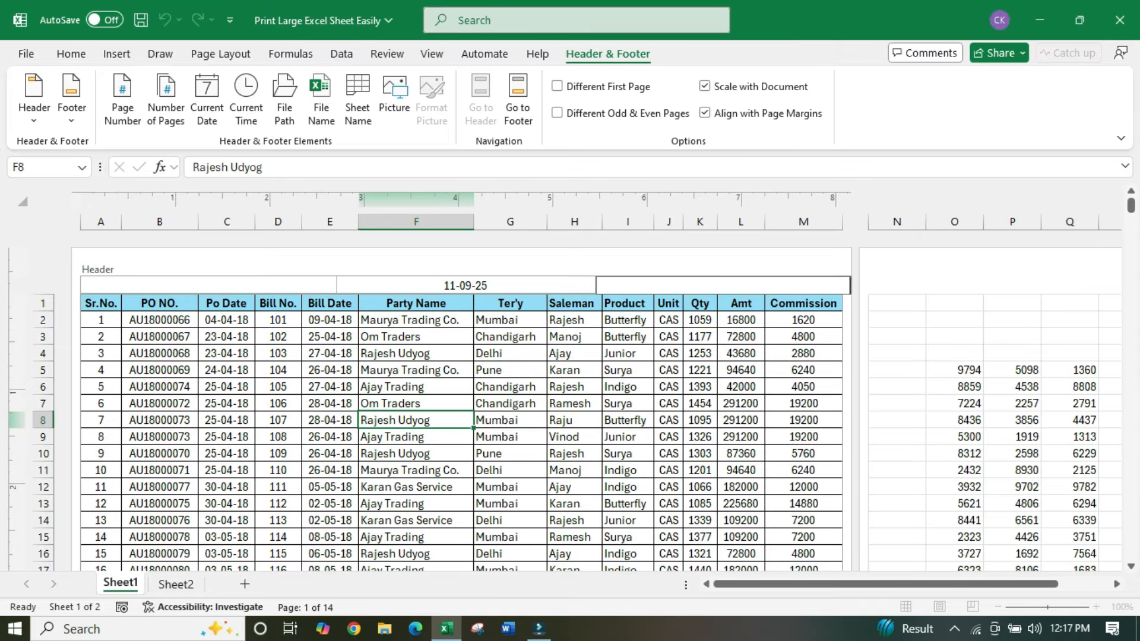
{"action": "left_click", "coordinate": [245, 100]}
Step: Enter the person's full name in the left header section and leave header editing
{"action": "left_click", "coordinate": [190, 281]}
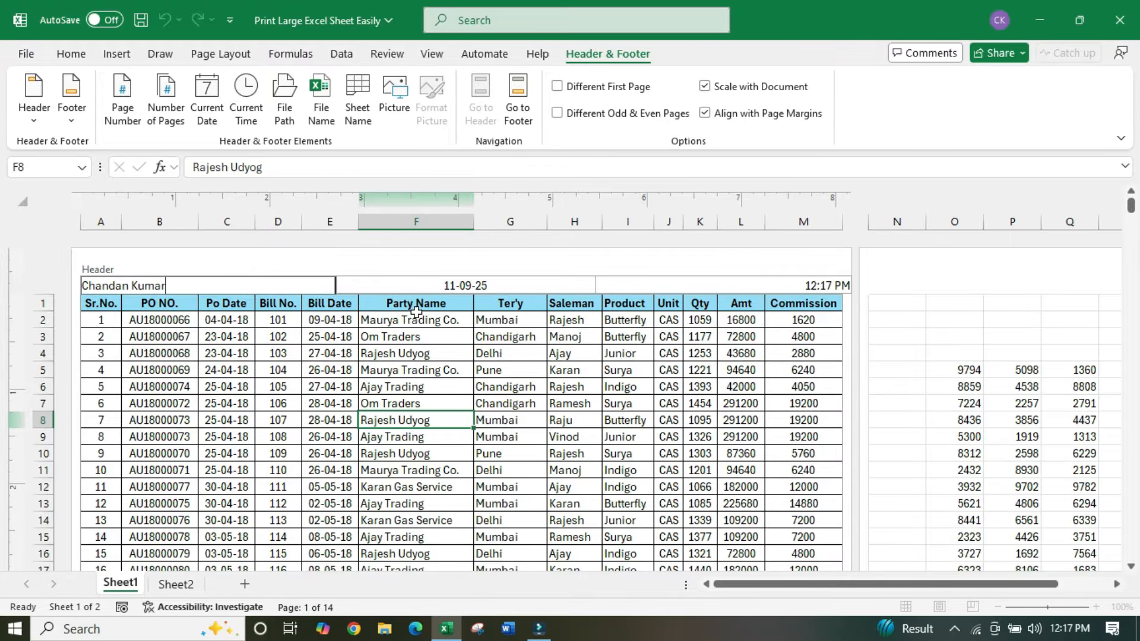
{"action": "left_click", "coordinate": [507, 285]}
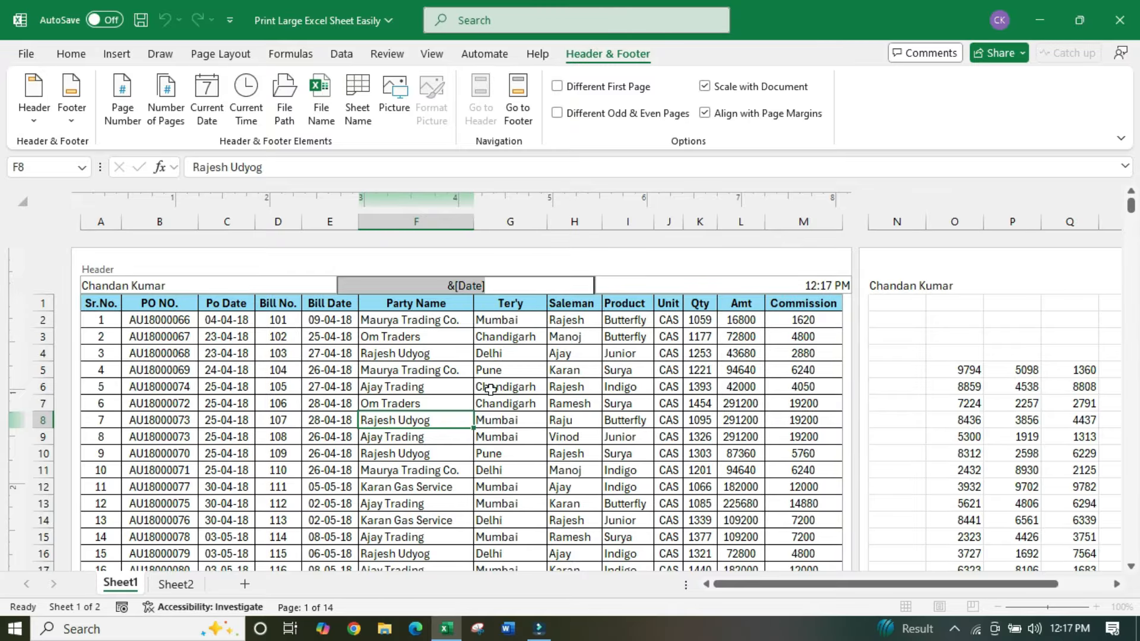
{"action": "left_click", "coordinate": [534, 370]}
Step: Replace the Confidential text in the left footer section with the File Name element
{"action": "scroll", "coordinate": [587, 439], "scroll_direction": "down", "scroll_amount": 4}
{"action": "scroll", "coordinate": [587, 439], "scroll_direction": "down", "scroll_amount": 15}
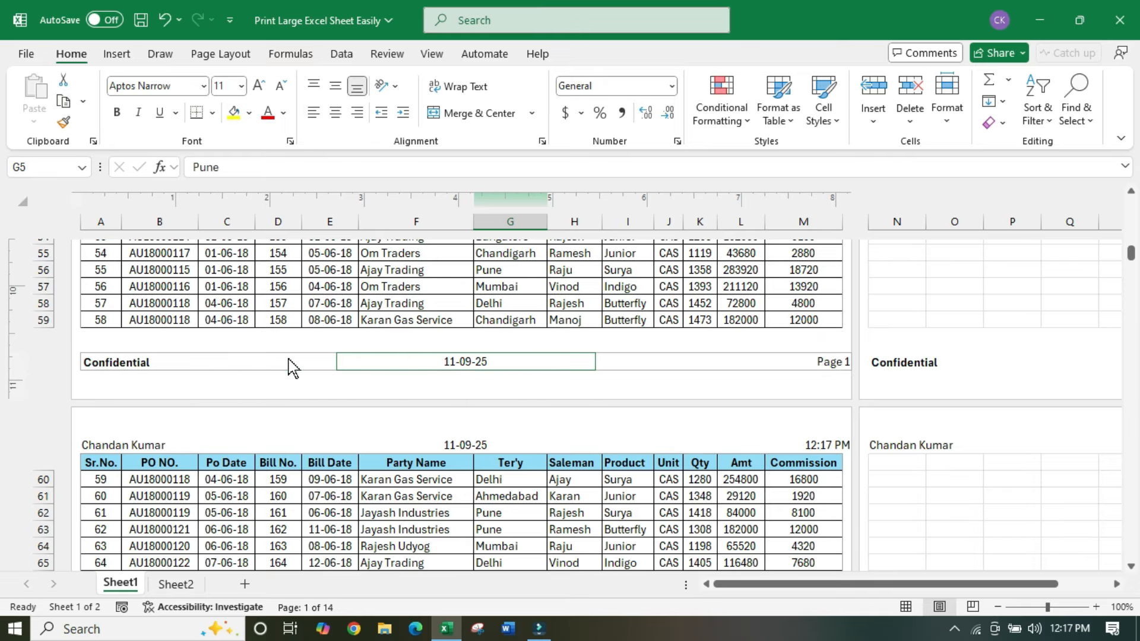
{"action": "left_click", "coordinate": [210, 363]}
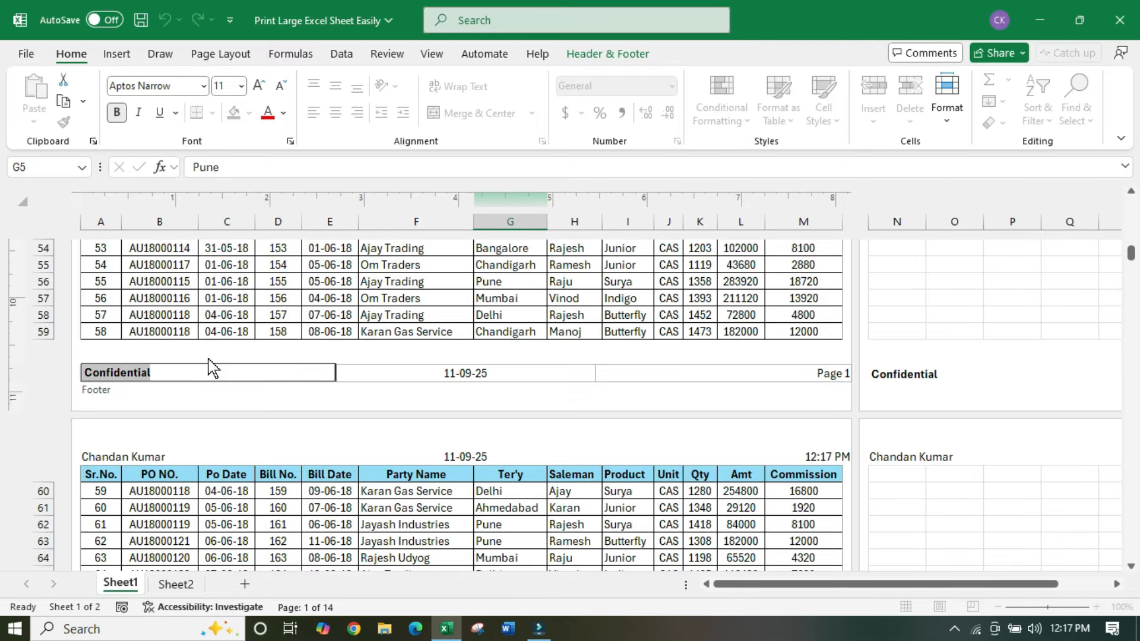
{"action": "left_click", "coordinate": [601, 55]}
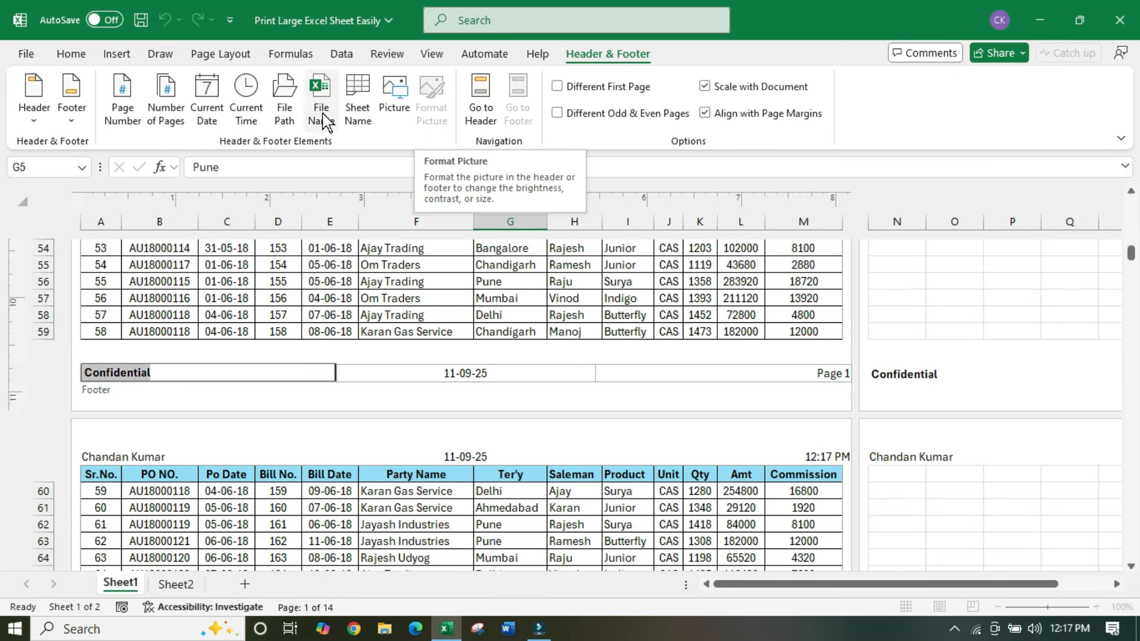
{"action": "left_click", "coordinate": [322, 90]}
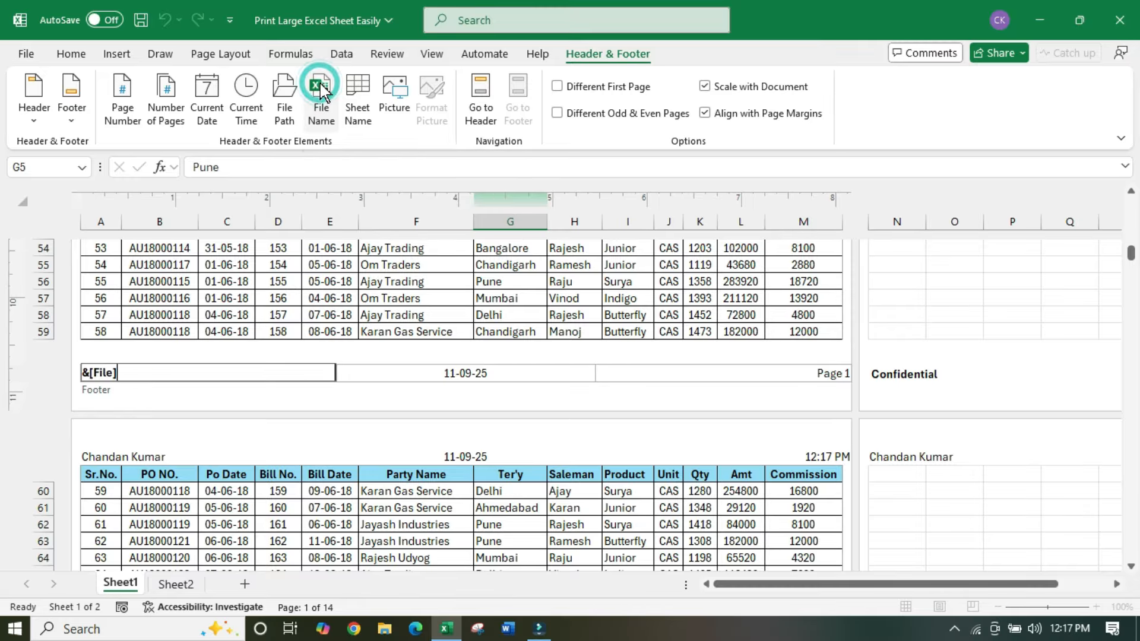
Step: Delete the date from the centre footer section and the page number from the right footer section
{"action": "left_click", "coordinate": [399, 375]}
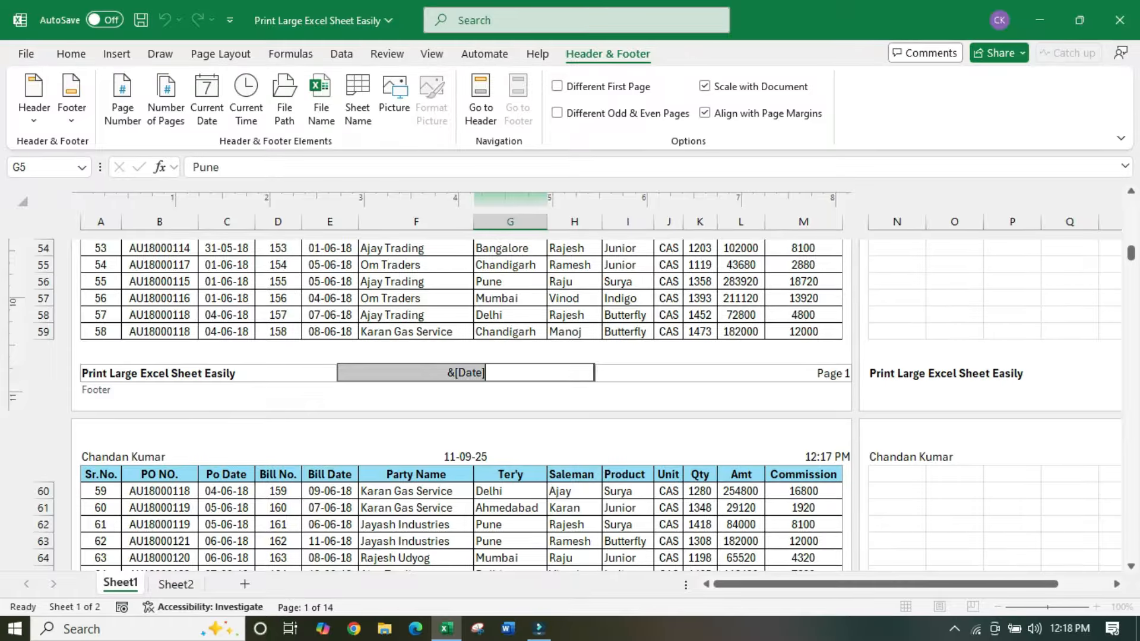
{"action": "left_click", "coordinate": [537, 369]}
{"action": "triple_click", "coordinate": [542, 370]}
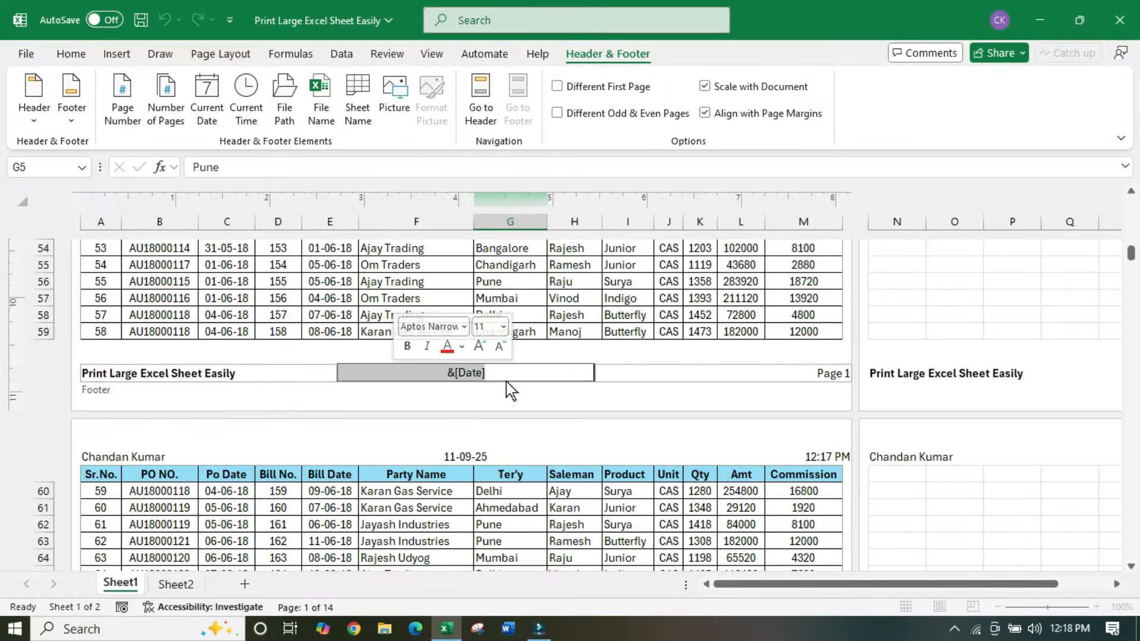
{"action": "left_click", "coordinate": [763, 374]}
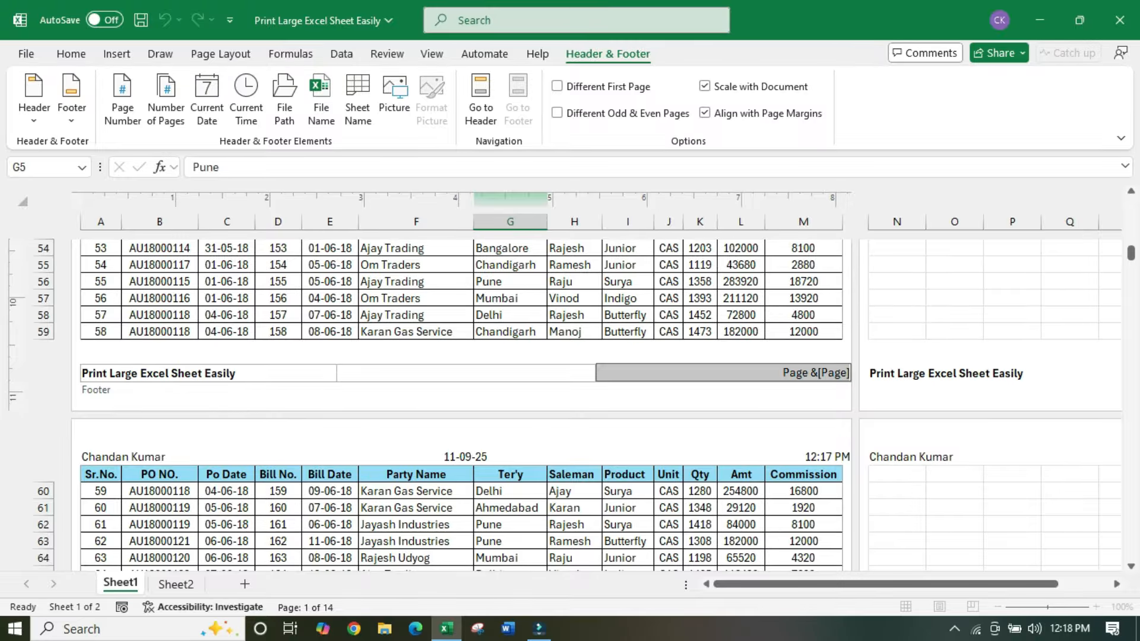
{"action": "key", "text": "Delete"}
{"action": "left_click", "coordinate": [692, 330]}
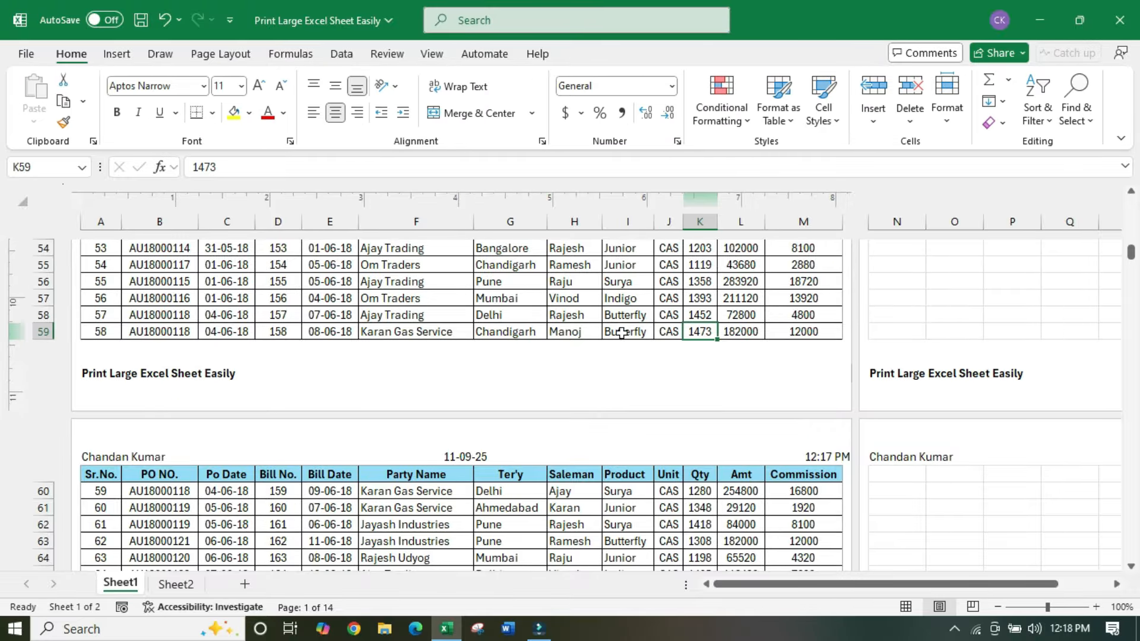
Step: Review the header and footer content across the pages of Sheet1 in Page Layout view
{"action": "scroll", "coordinate": [509, 362], "scroll_direction": "up", "scroll_amount": 6}
{"action": "scroll", "coordinate": [510, 353], "scroll_direction": "up", "scroll_amount": 13}
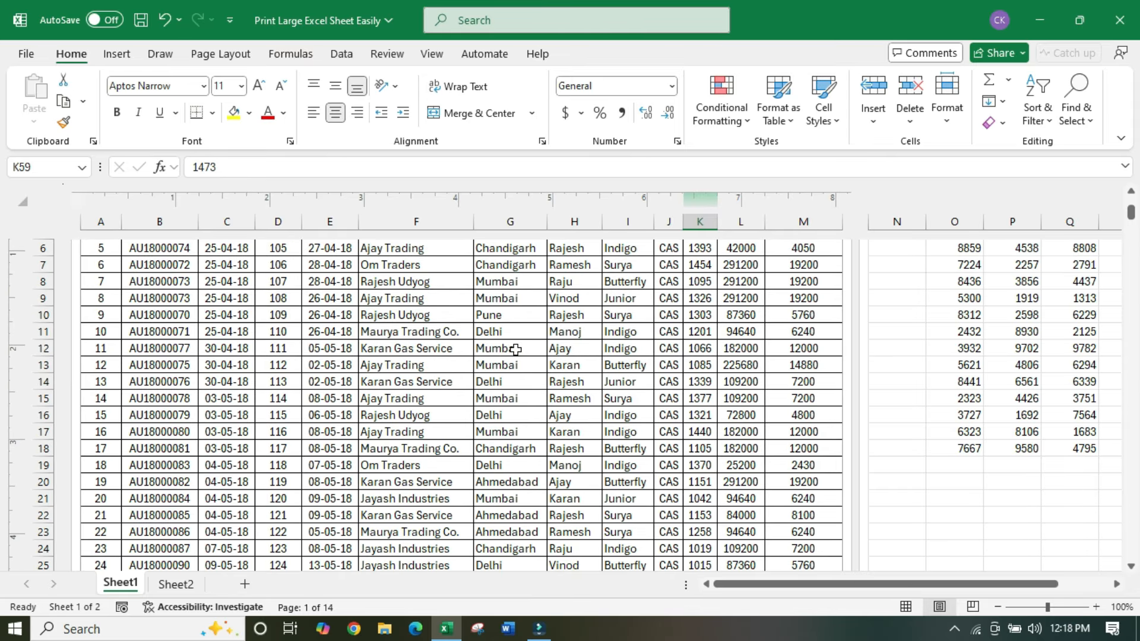
{"action": "scroll", "coordinate": [533, 395], "scroll_direction": "down", "scroll_amount": 20}
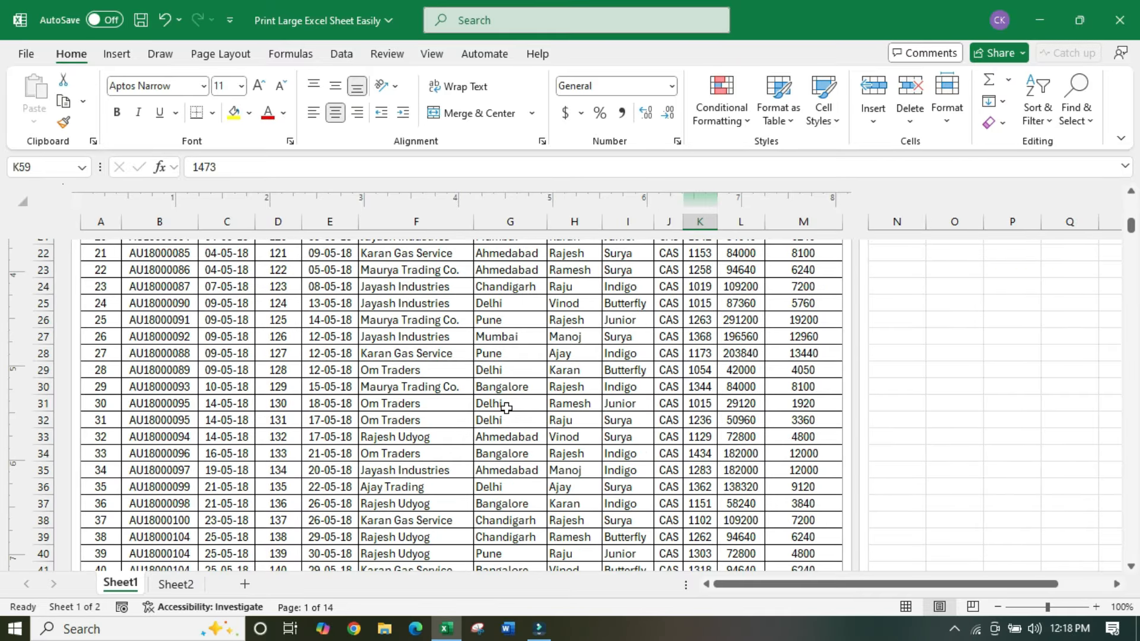
{"action": "scroll", "coordinate": [509, 395], "scroll_direction": "down", "scroll_amount": 17}
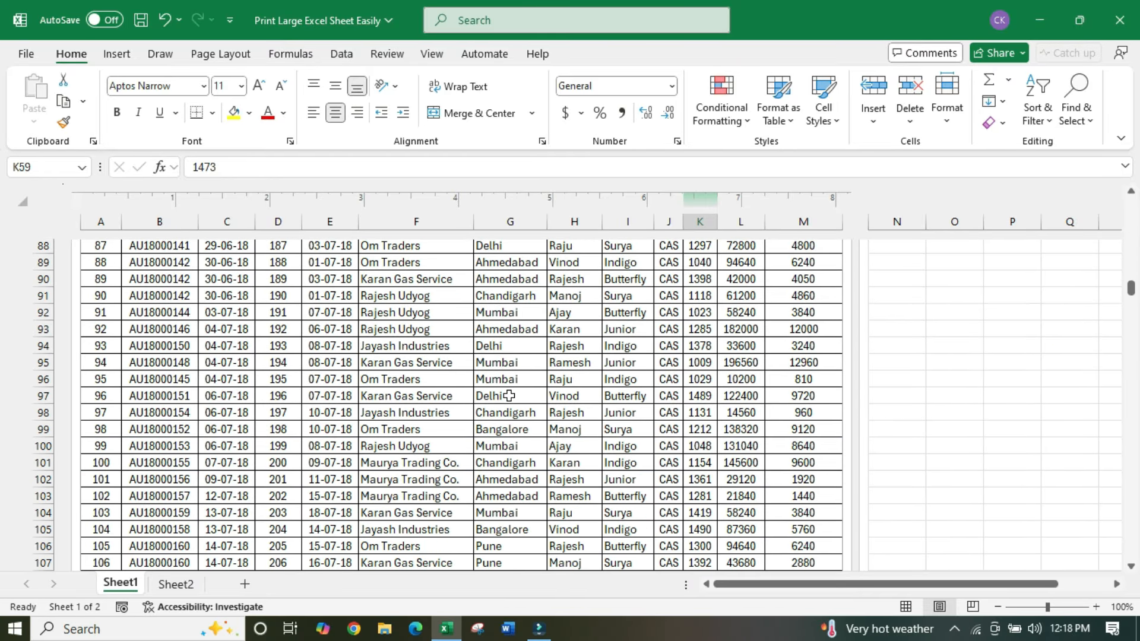
{"action": "scroll", "coordinate": [510, 391], "scroll_direction": "down", "scroll_amount": 5}
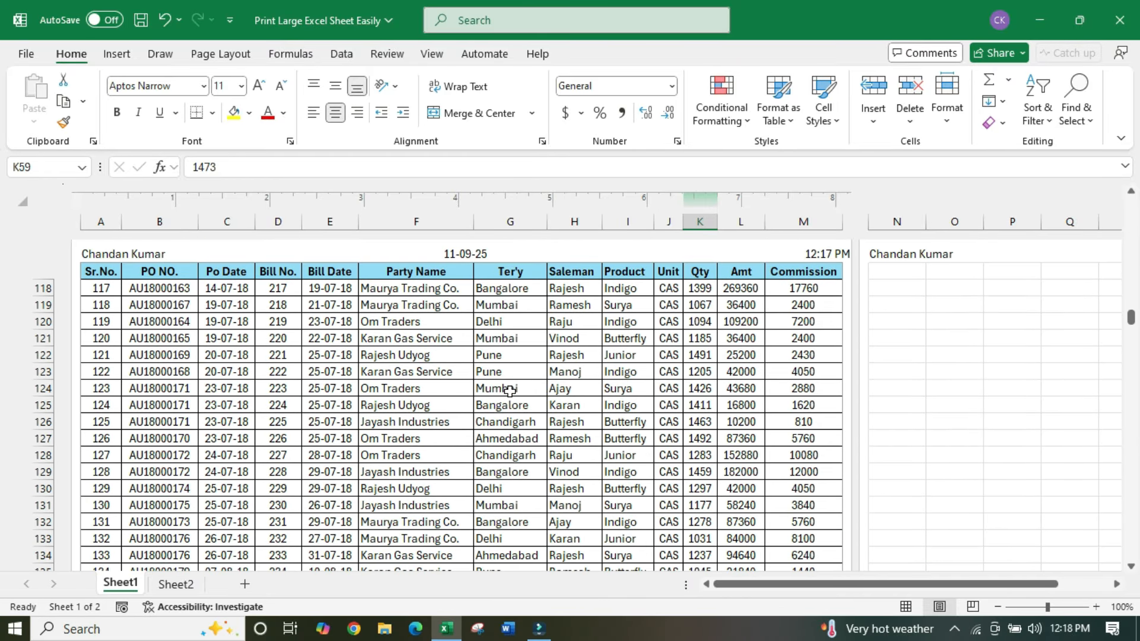
Step: Return Sheet1 to Normal view and select cell F2 at the start of the data
{"action": "left_click", "coordinate": [906, 606]}
{"action": "left_click", "coordinate": [529, 300]}
{"action": "scroll", "coordinate": [446, 345], "scroll_direction": "up", "scroll_amount": 16}
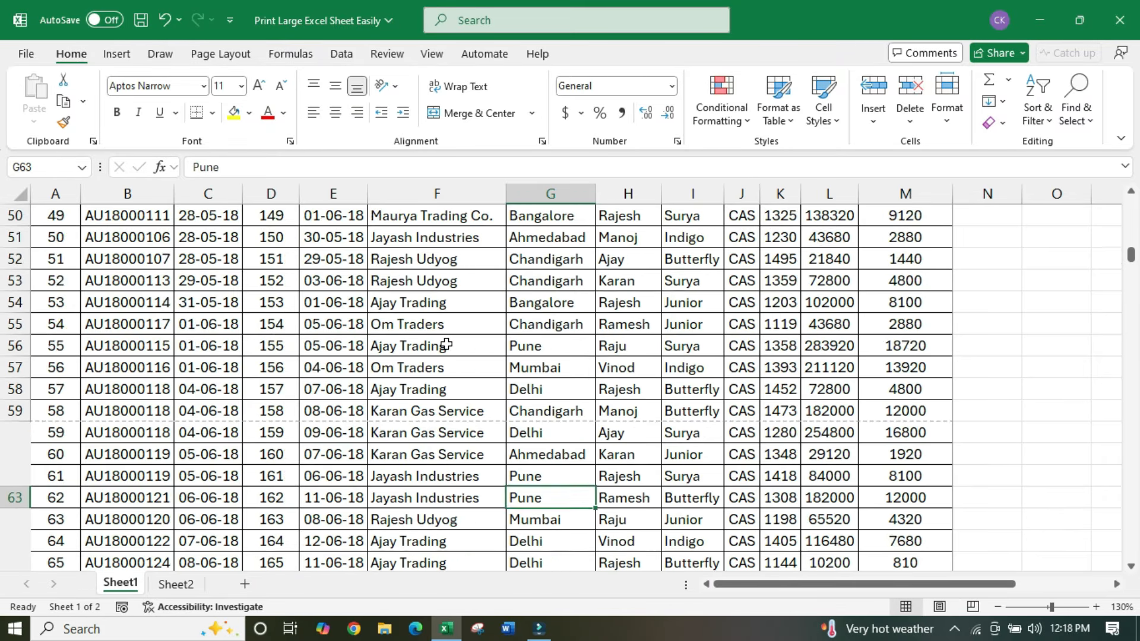
{"action": "scroll", "coordinate": [447, 344], "scroll_direction": "up", "scroll_amount": 3}
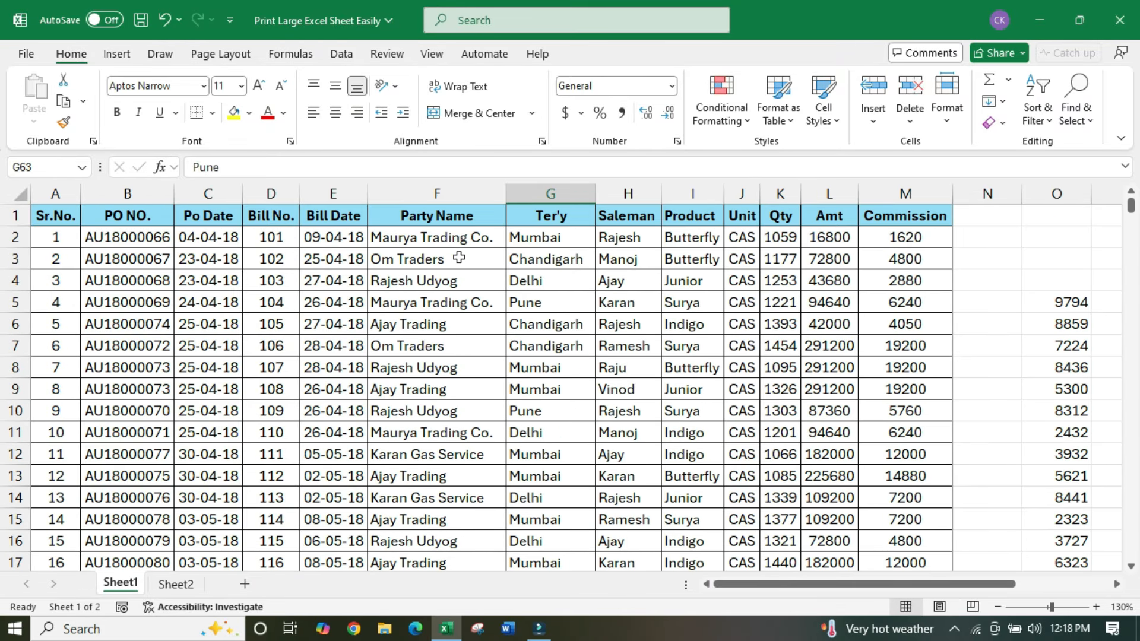
{"action": "left_click", "coordinate": [458, 241]}
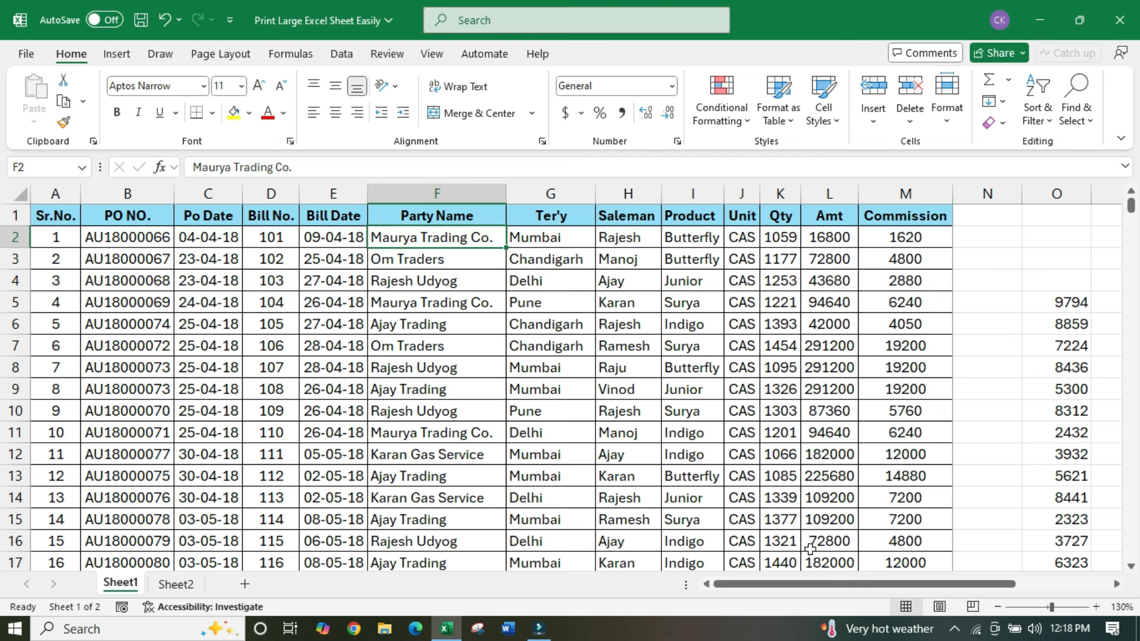
Step: In Page Layout view, delete the date from the centre header section and the time from the right one, and return to Normal view
{"action": "left_click", "coordinate": [938, 611]}
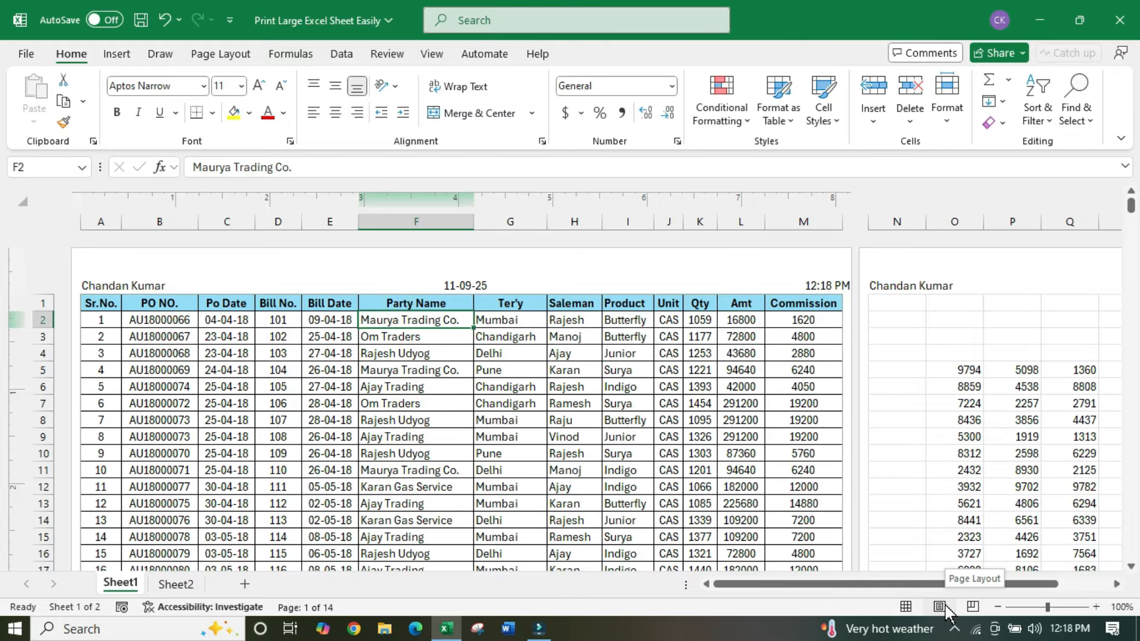
{"action": "left_click", "coordinate": [550, 281]}
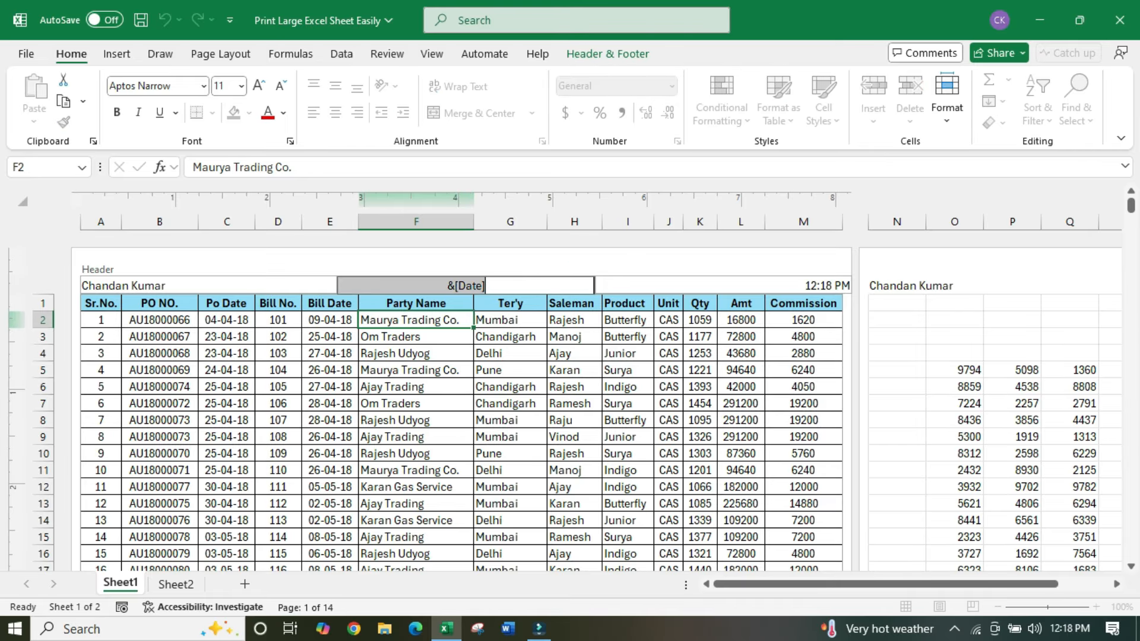
{"action": "left_click", "coordinate": [693, 285]}
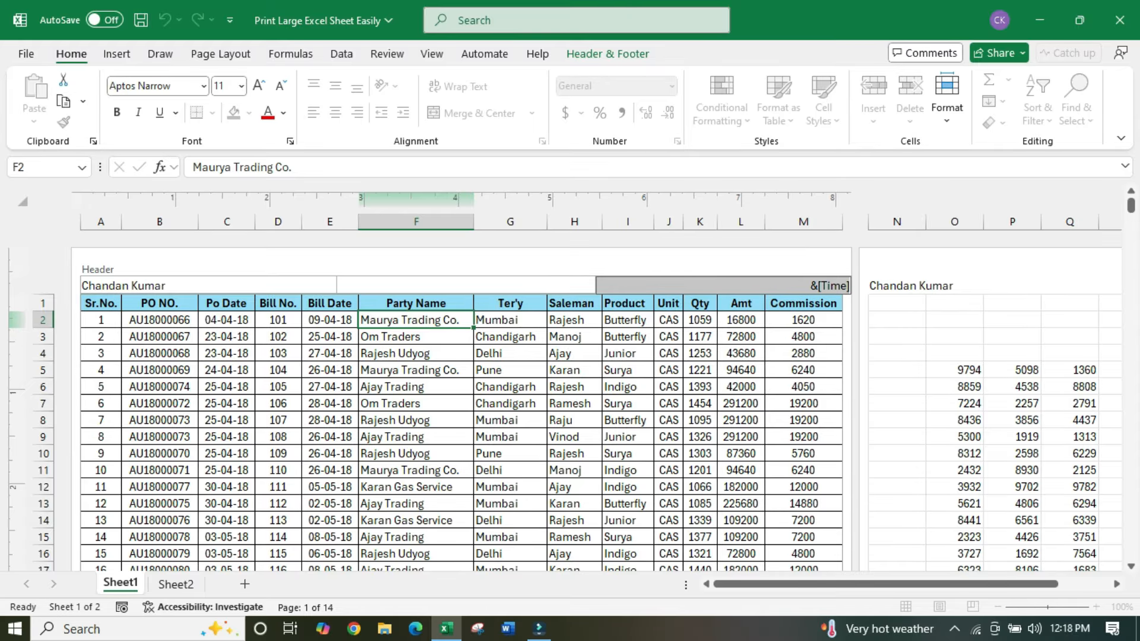
{"action": "left_click", "coordinate": [617, 347]}
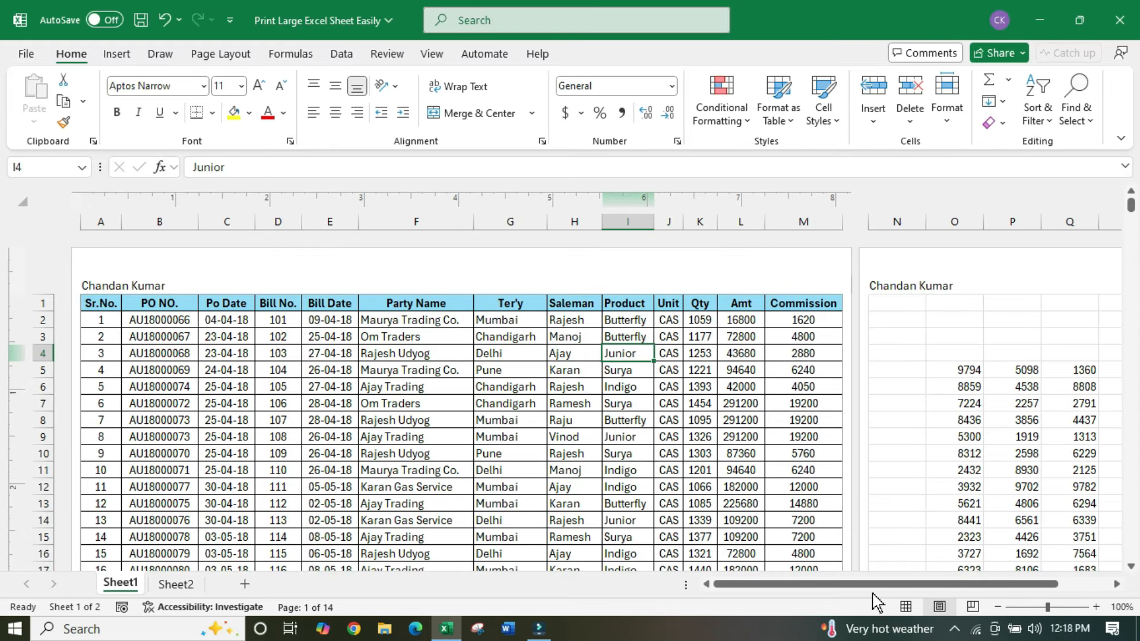
{"action": "left_click", "coordinate": [905, 607]}
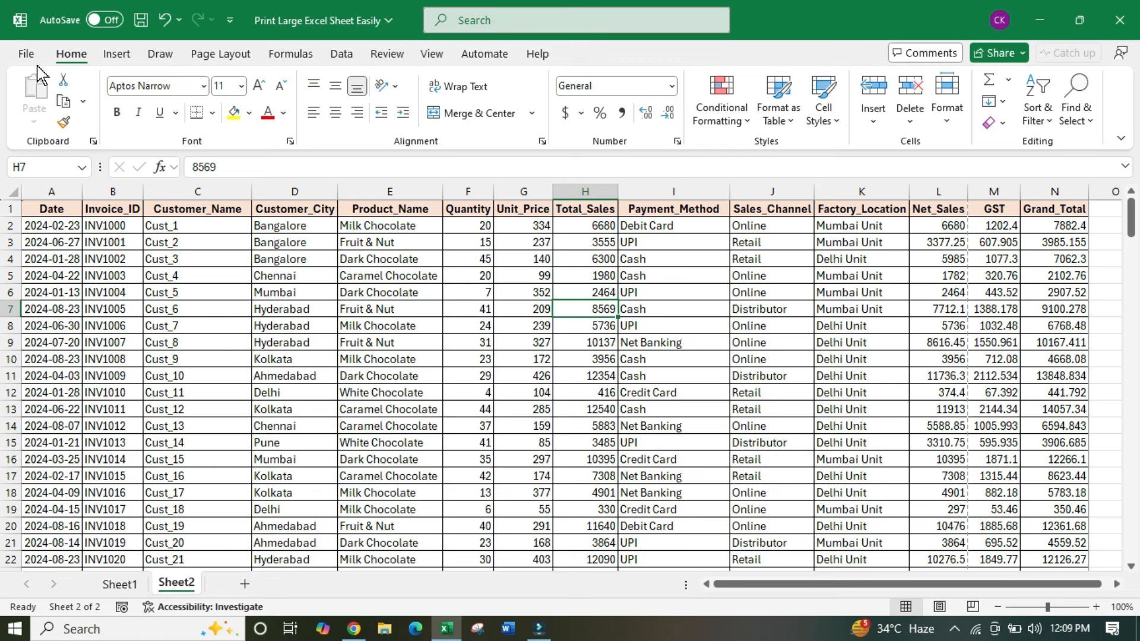
Step: Open the print preview of Sheet2 and page forward to page 6 with the GST and Grand_Total columns
{"action": "left_click", "coordinate": [25, 55]}
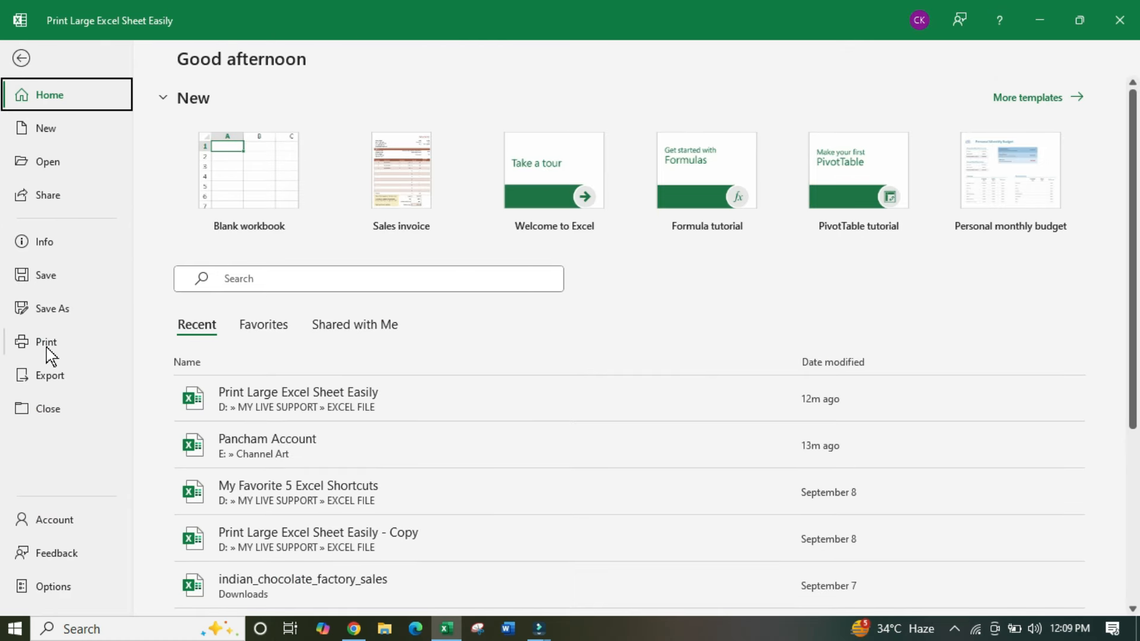
{"action": "left_click", "coordinate": [47, 351]}
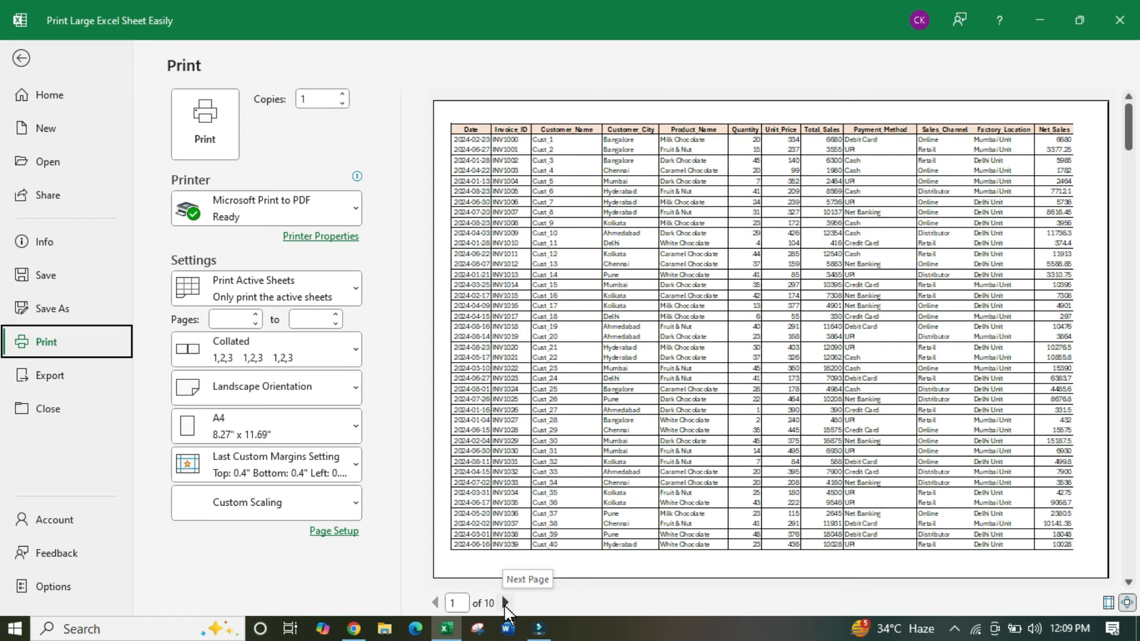
{"action": "left_click", "coordinate": [505, 602]}
{"action": "left_click", "coordinate": [505, 603]}
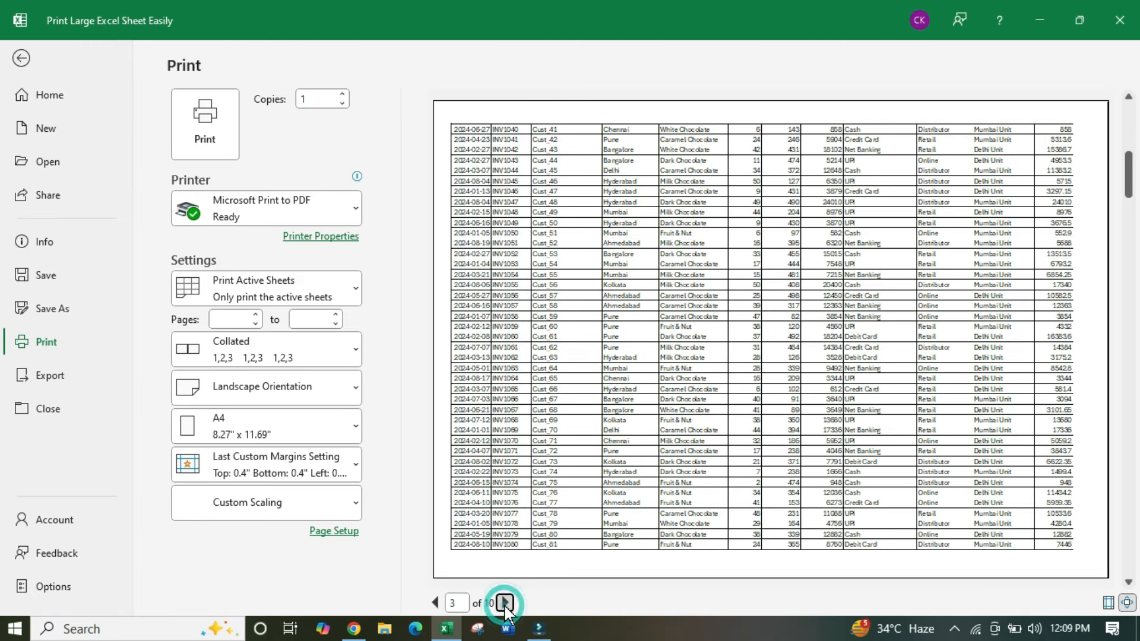
{"action": "left_click", "coordinate": [505, 603]}
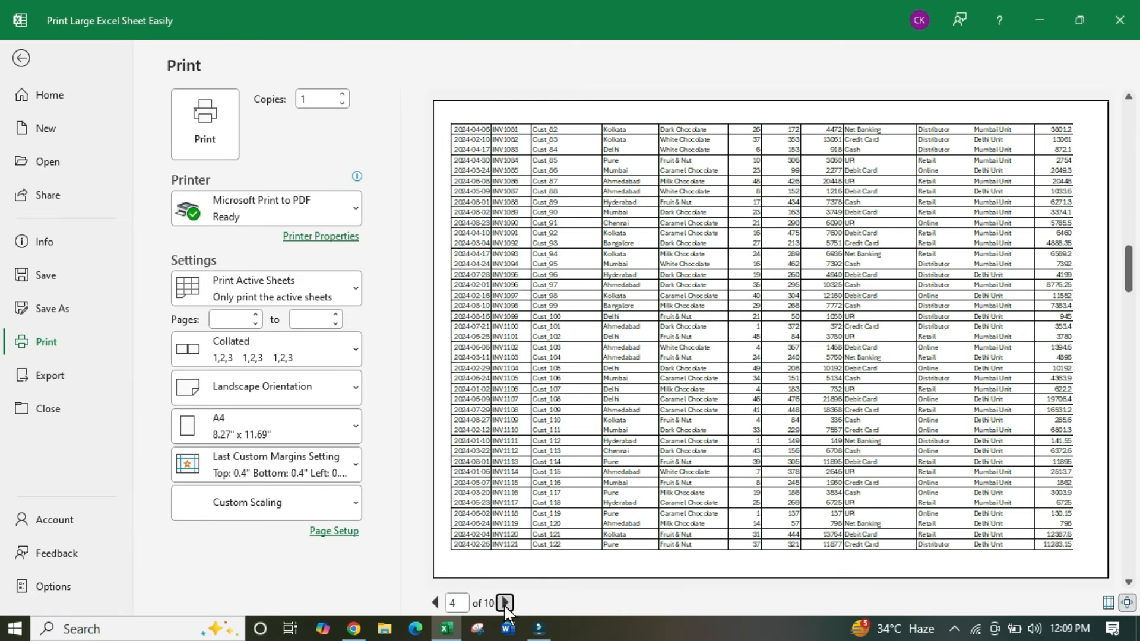
{"action": "left_click", "coordinate": [506, 603]}
{"action": "left_click", "coordinate": [506, 603]}
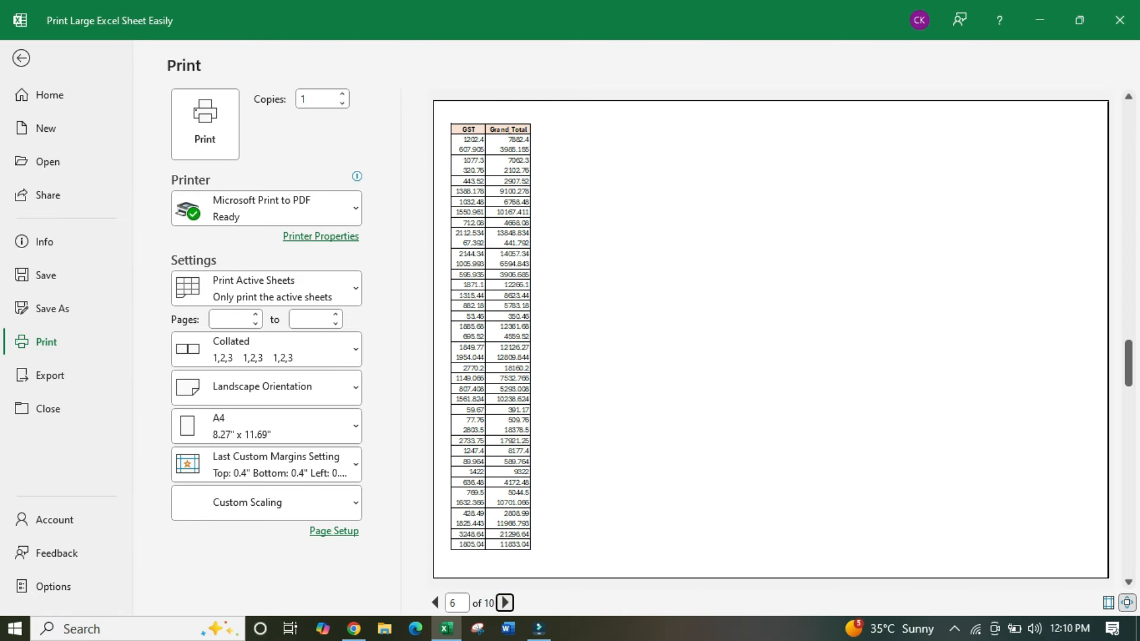
Step: Compare preview page 5 with the GST and Grand_Total pages through page 10, and return to the worksheet
{"action": "left_click", "coordinate": [435, 602]}
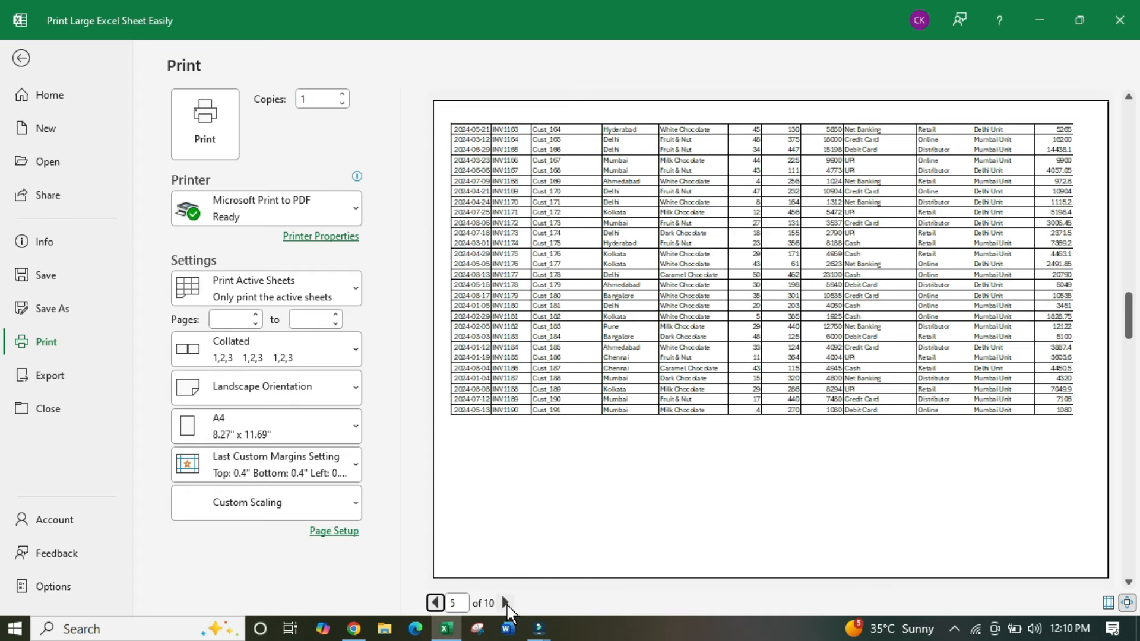
{"action": "left_click", "coordinate": [506, 602]}
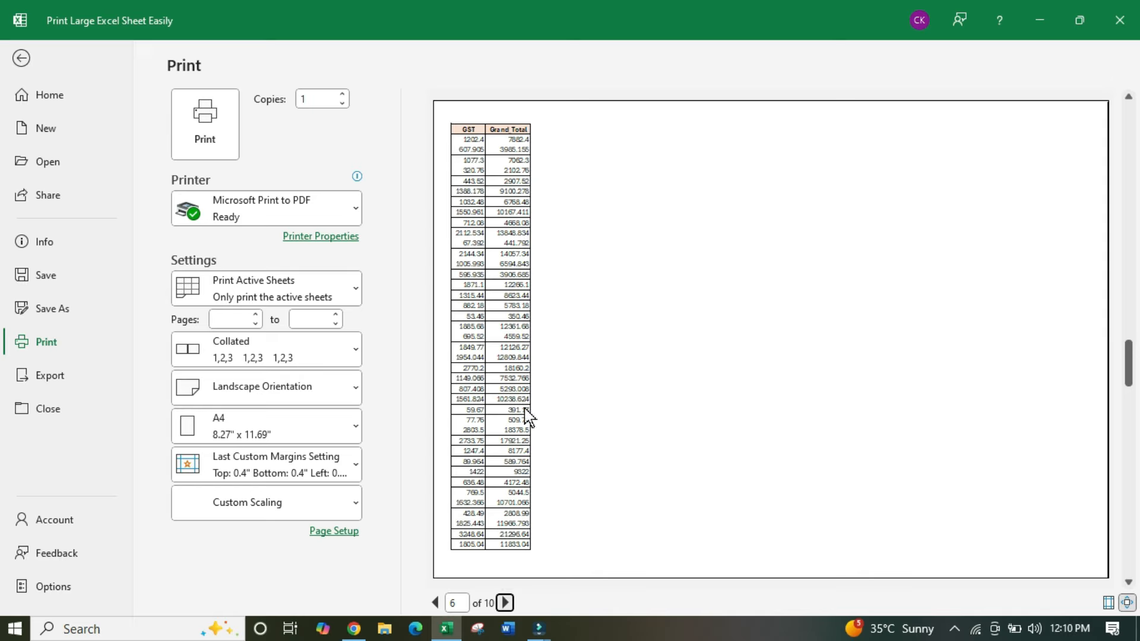
{"action": "left_click", "coordinate": [505, 603]}
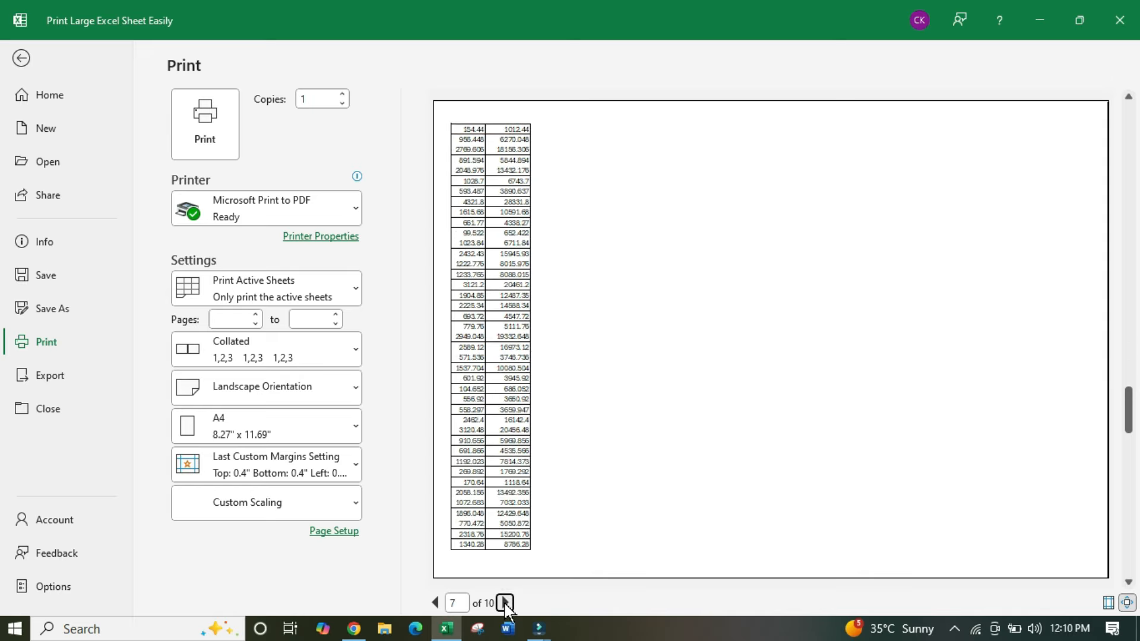
{"action": "left_click", "coordinate": [505, 603]}
{"action": "left_click", "coordinate": [505, 603]}
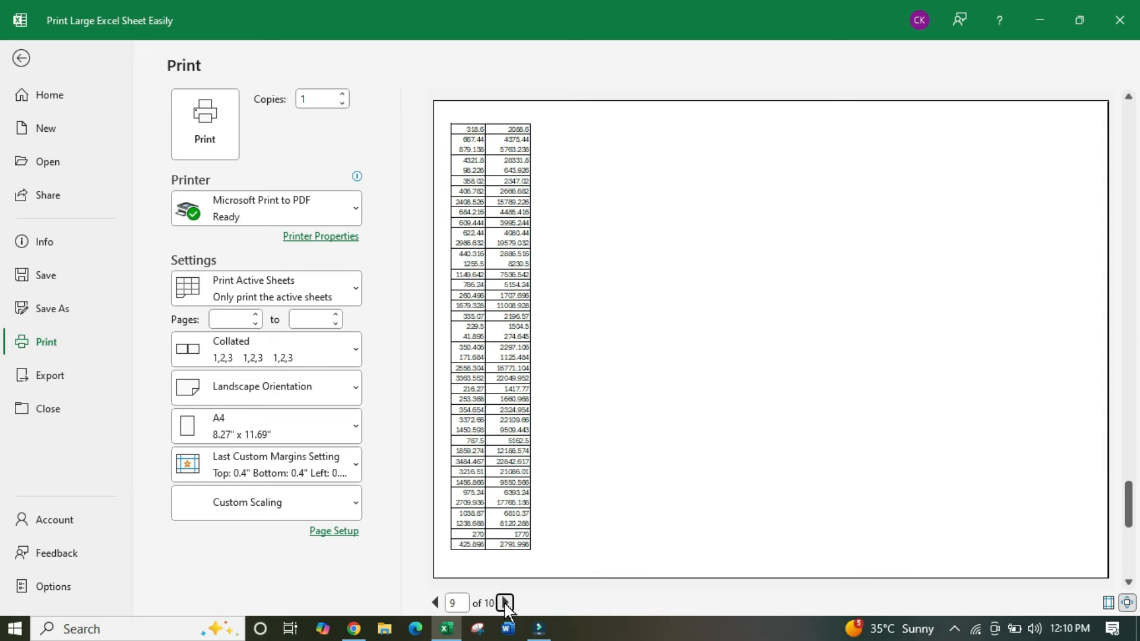
{"action": "left_click", "coordinate": [505, 603]}
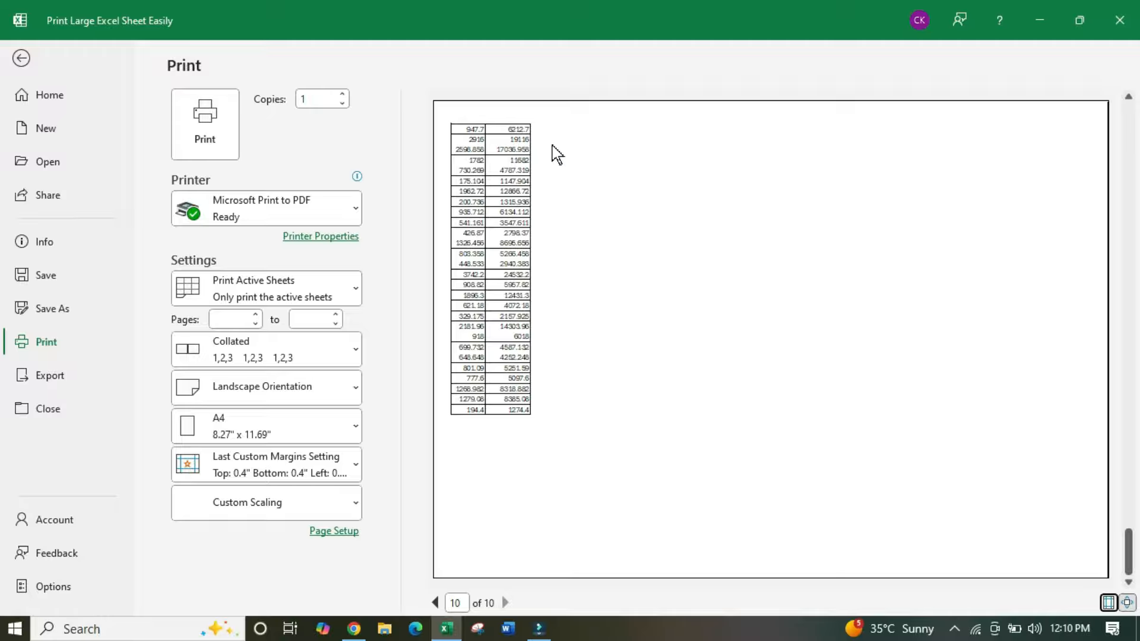
{"action": "left_click", "coordinate": [435, 603]}
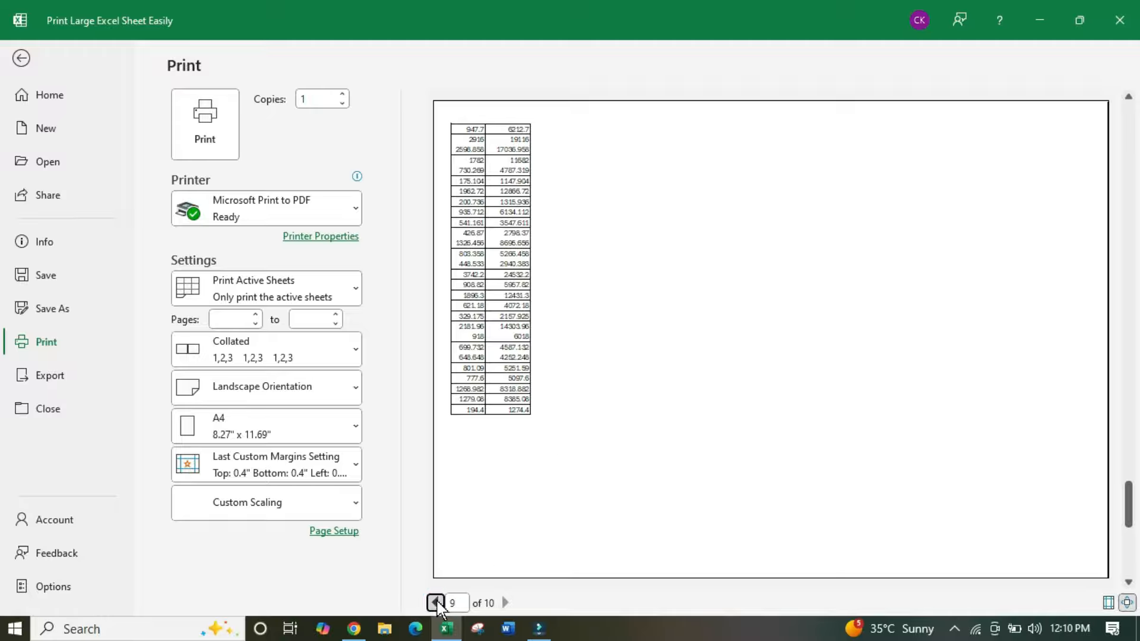
{"action": "left_click", "coordinate": [436, 603]}
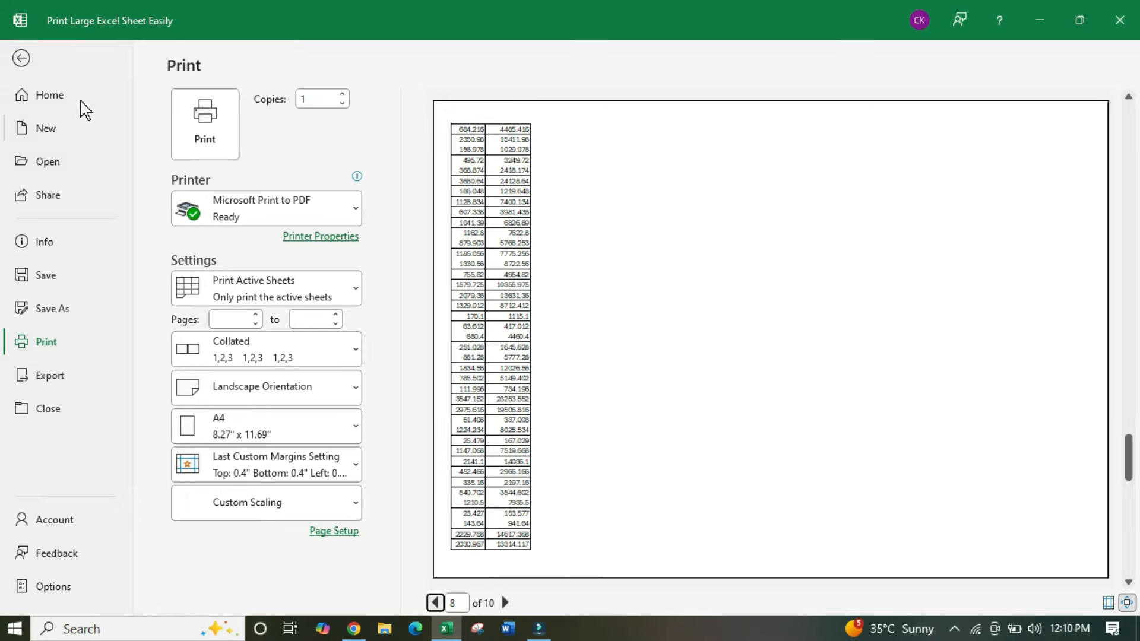
{"action": "left_click", "coordinate": [22, 60]}
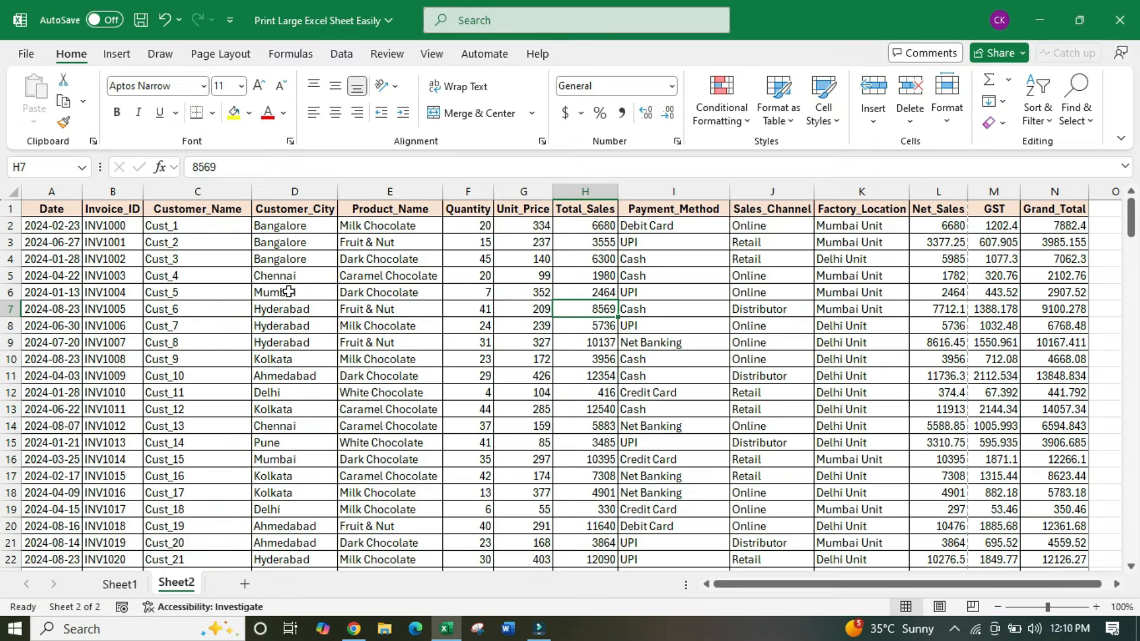
Step: Narrow the Customer_Name column and wrap the text of its header in cell C1
{"action": "left_click", "coordinate": [310, 307]}
{"action": "left_click", "coordinate": [395, 309]}
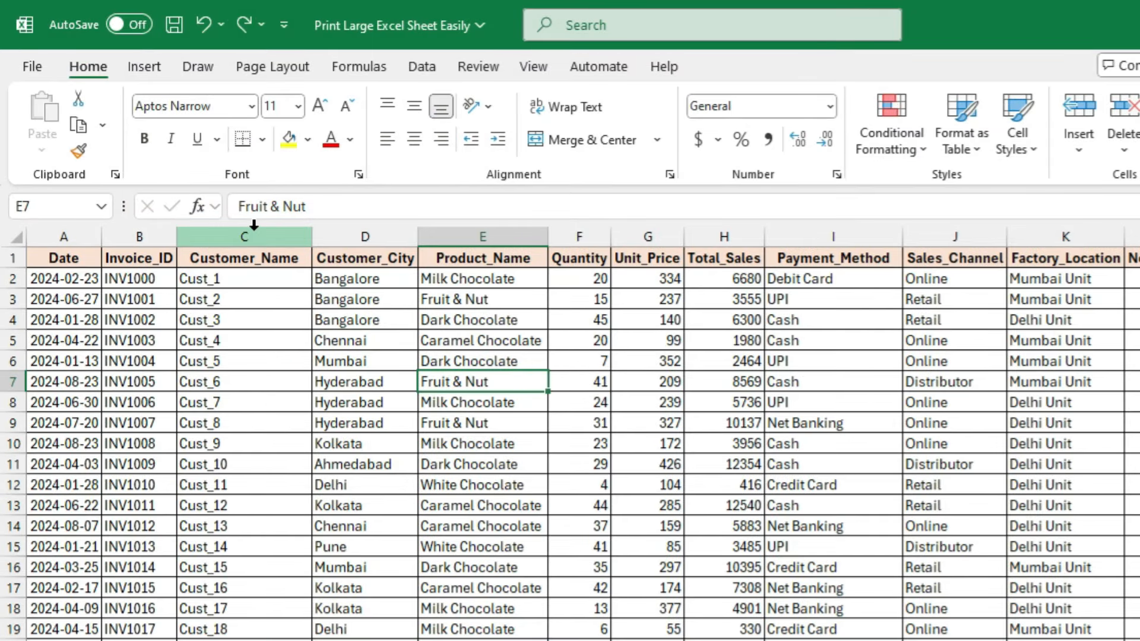
{"action": "left_click", "coordinate": [205, 195]}
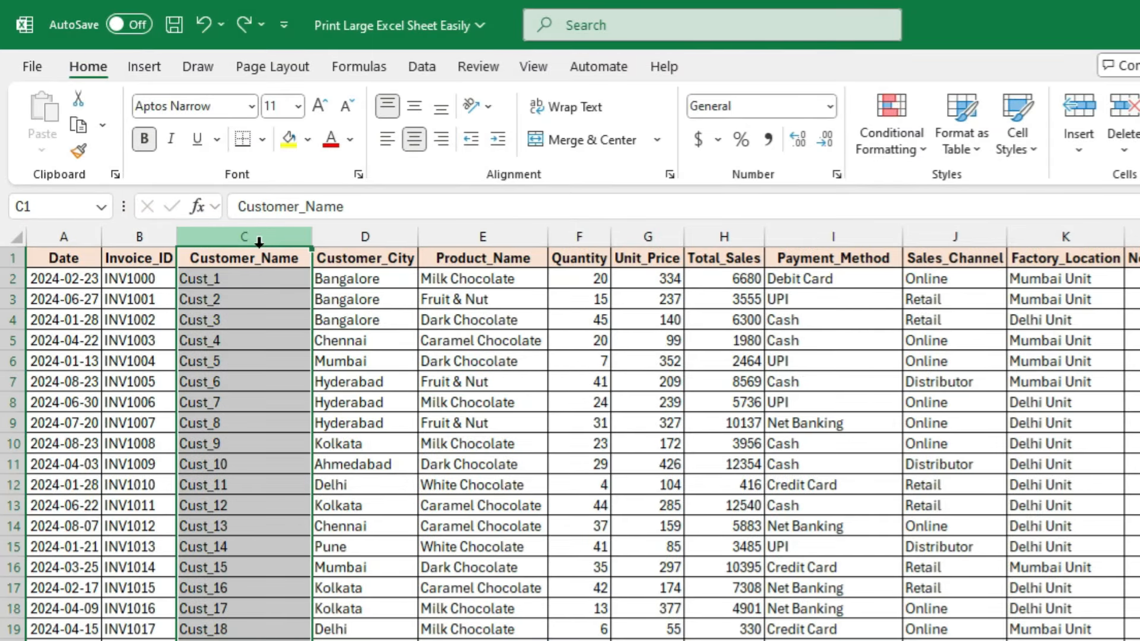
{"action": "left_click", "coordinate": [842, 236]}
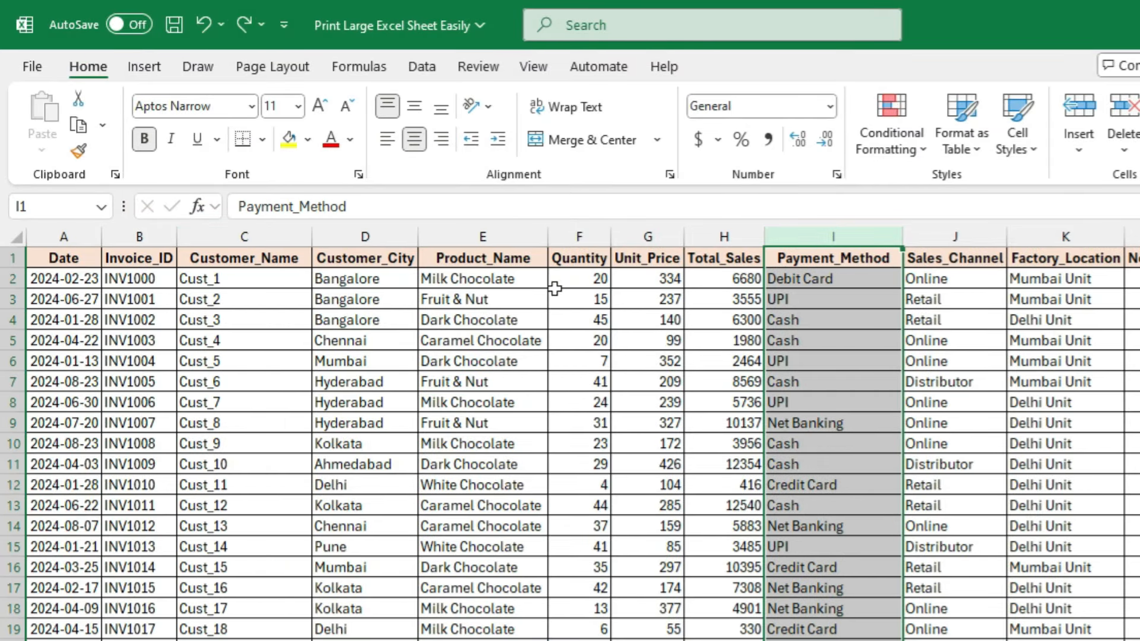
{"action": "left_click", "coordinate": [362, 382]}
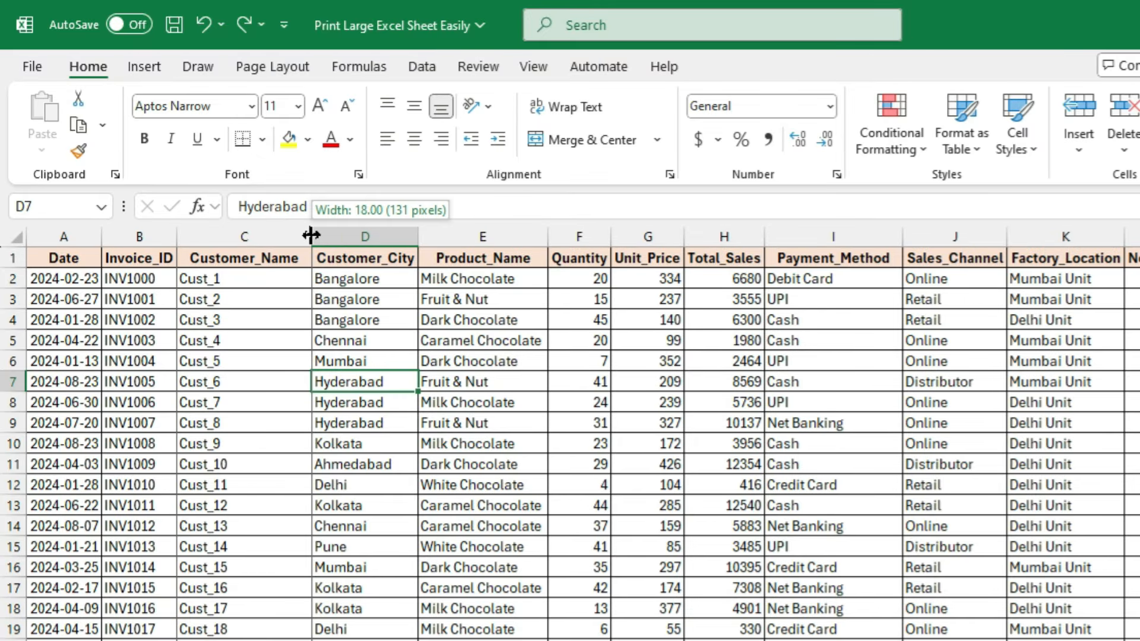
{"action": "left_click_drag", "start_coordinate": [311, 236], "coordinate": [253, 237]}
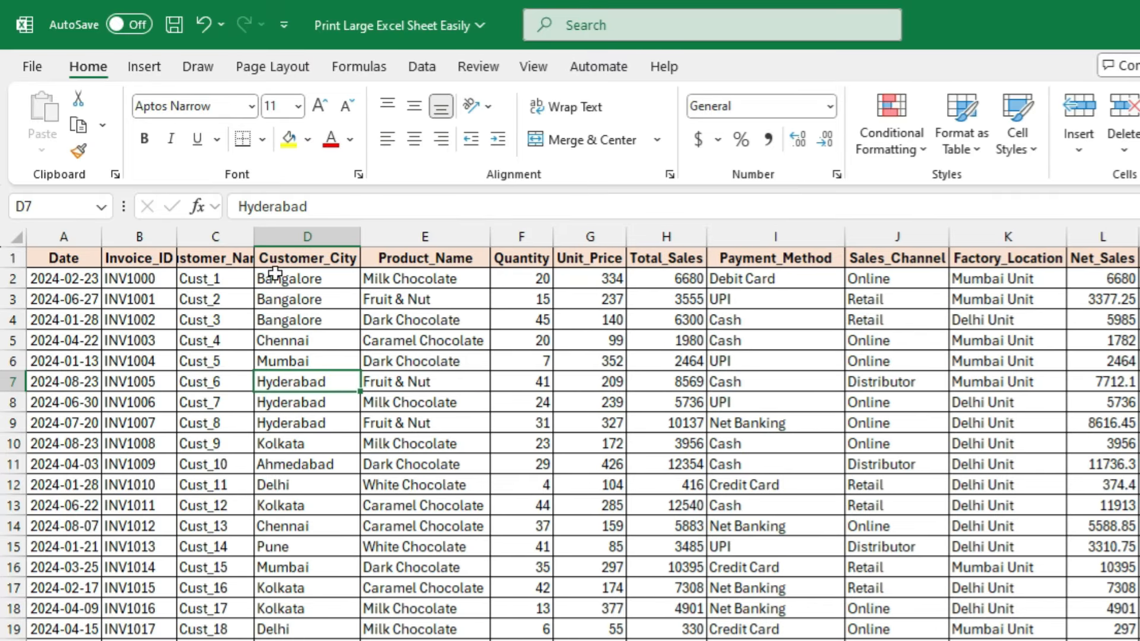
{"action": "left_click", "coordinate": [218, 258]}
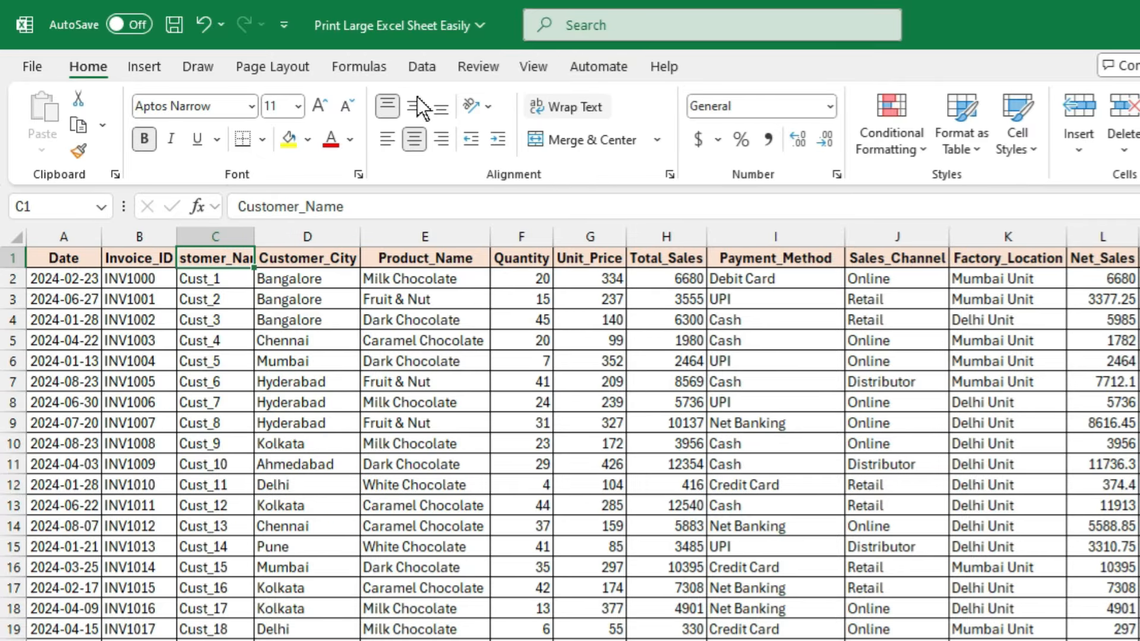
{"action": "left_click", "coordinate": [589, 112]}
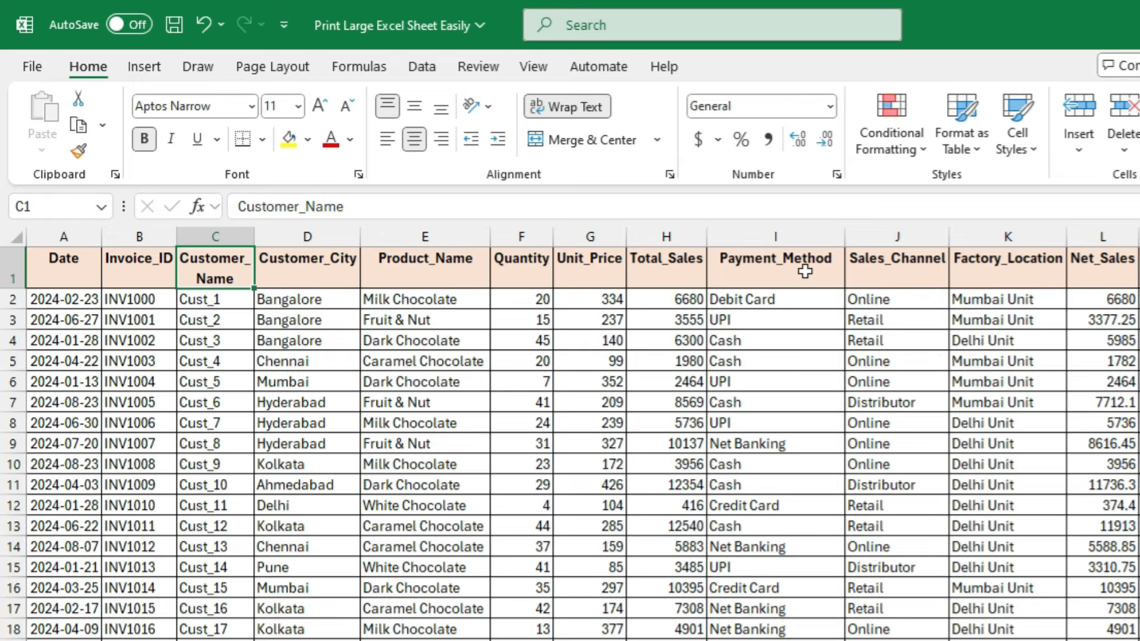
Step: Insert a line break in the header in cell I1 so that "_Method" starts on a second line below "Payment"
{"action": "left_click", "coordinate": [741, 266]}
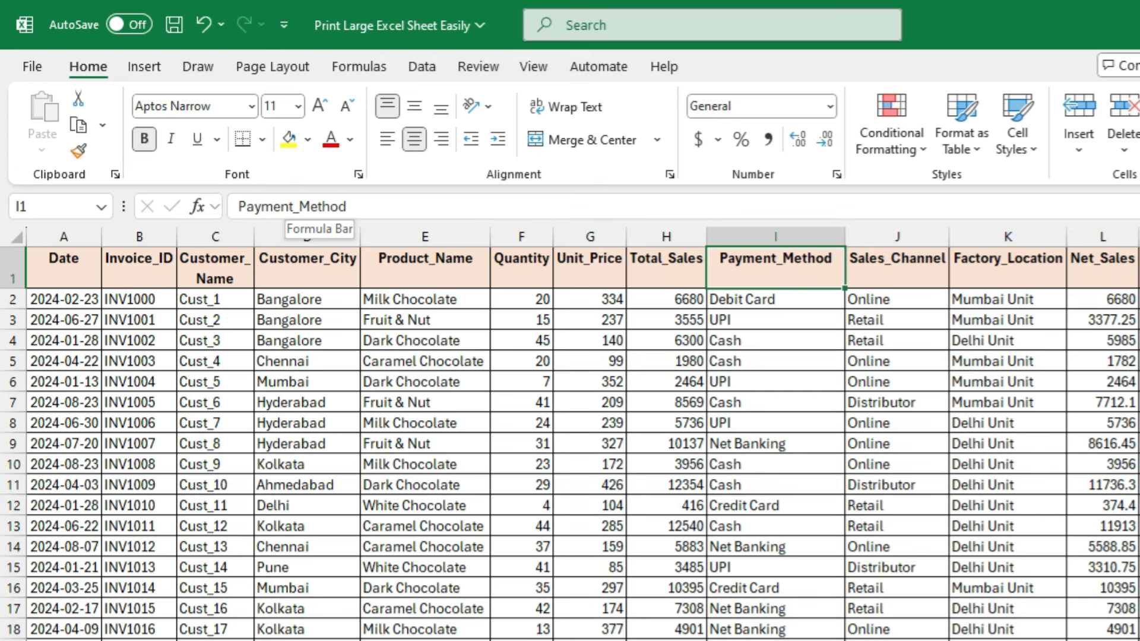
{"action": "left_click", "coordinate": [294, 207]}
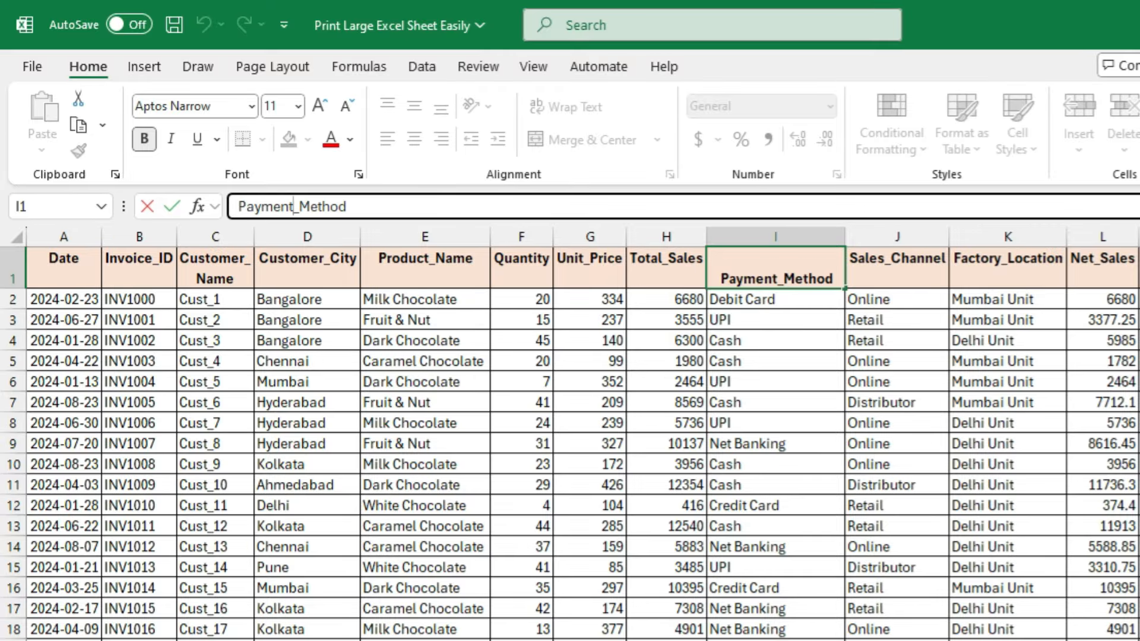
{"action": "key", "text": "alt+Return"}
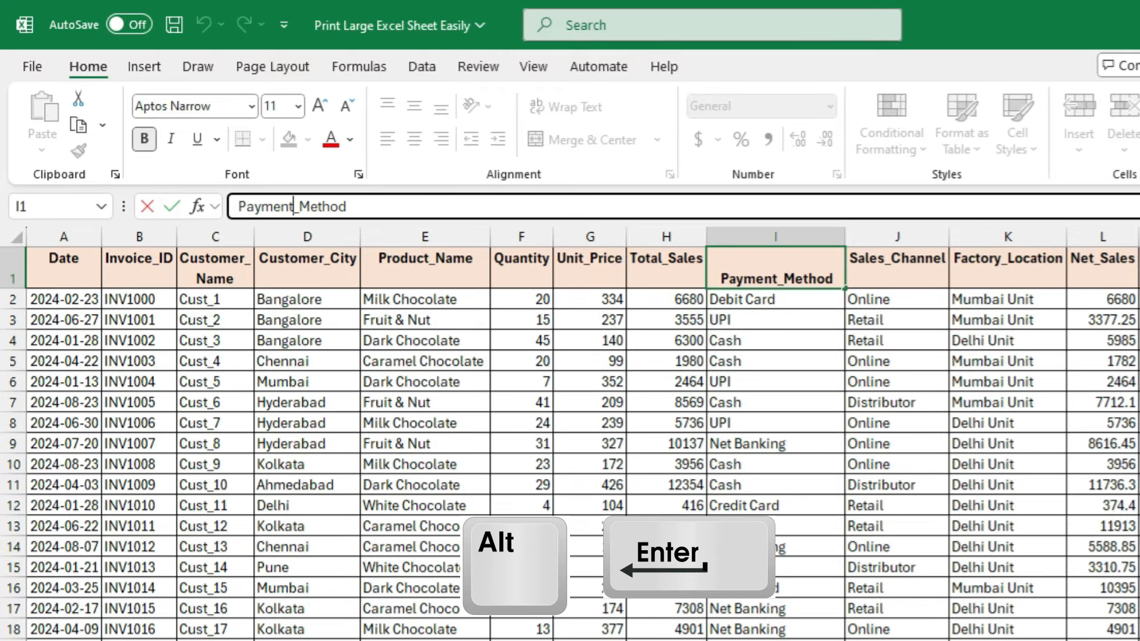
{"action": "key", "text": "alt+Return"}
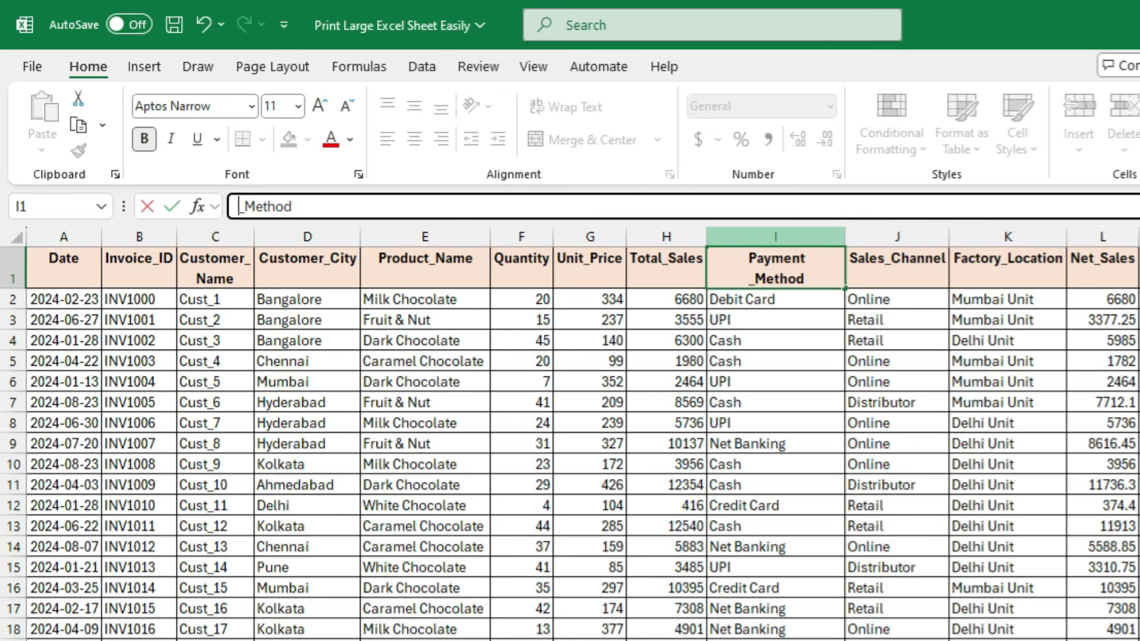
{"action": "key", "text": "Return"}
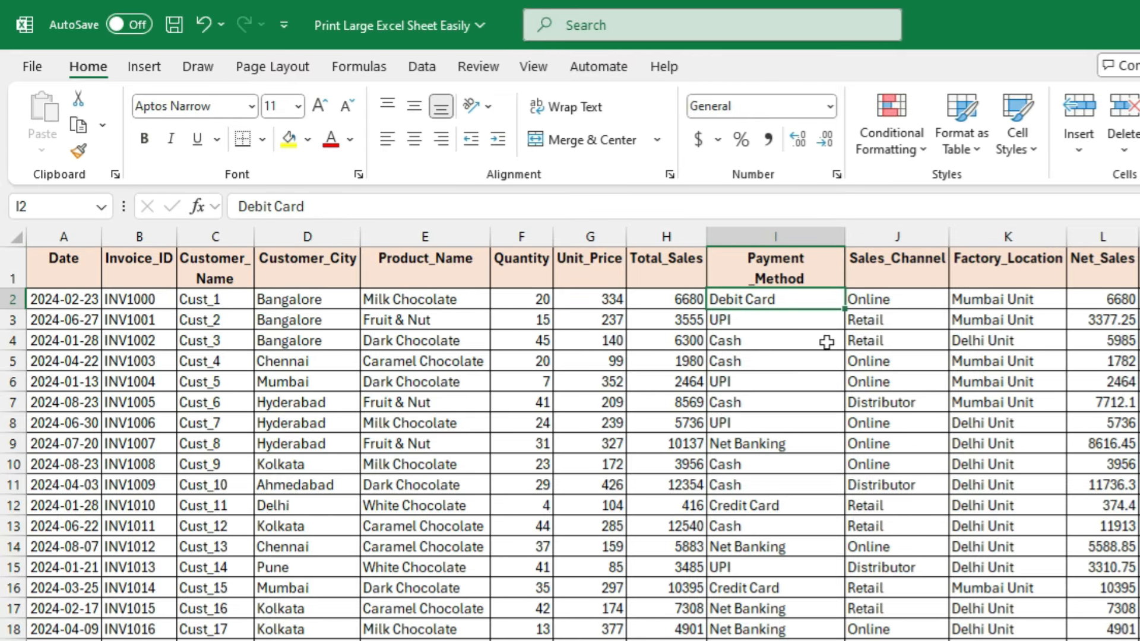
Step: Toggle text wrapping on the I1 header, leaving it on, and narrow the Payment_Method column to fit its contents
{"action": "left_click", "coordinate": [800, 274]}
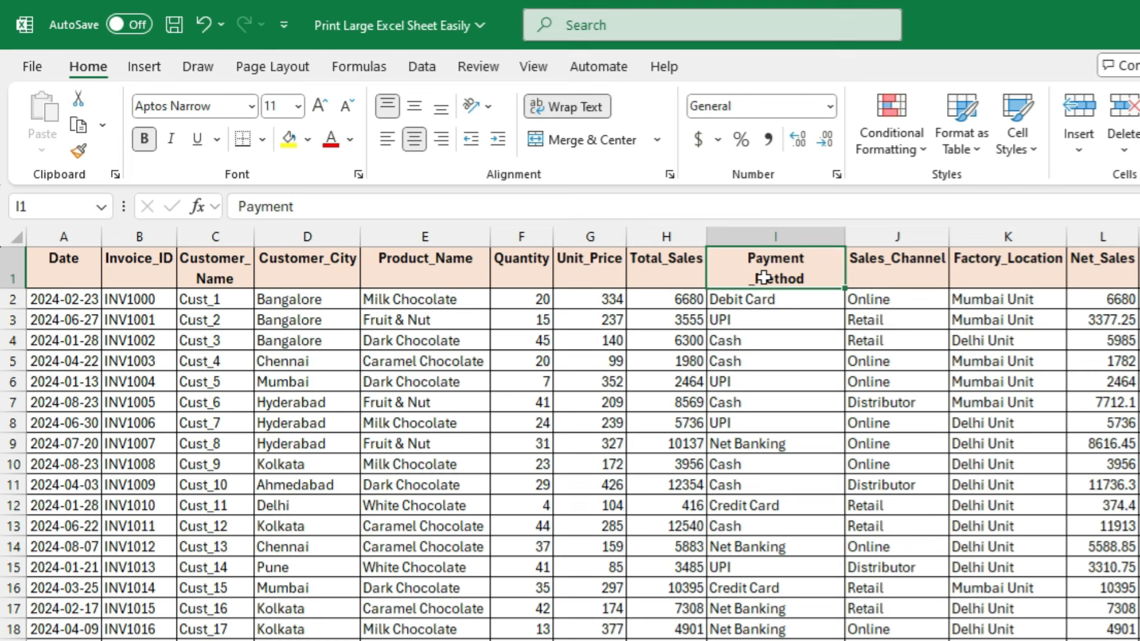
{"action": "left_click", "coordinate": [7, 268]}
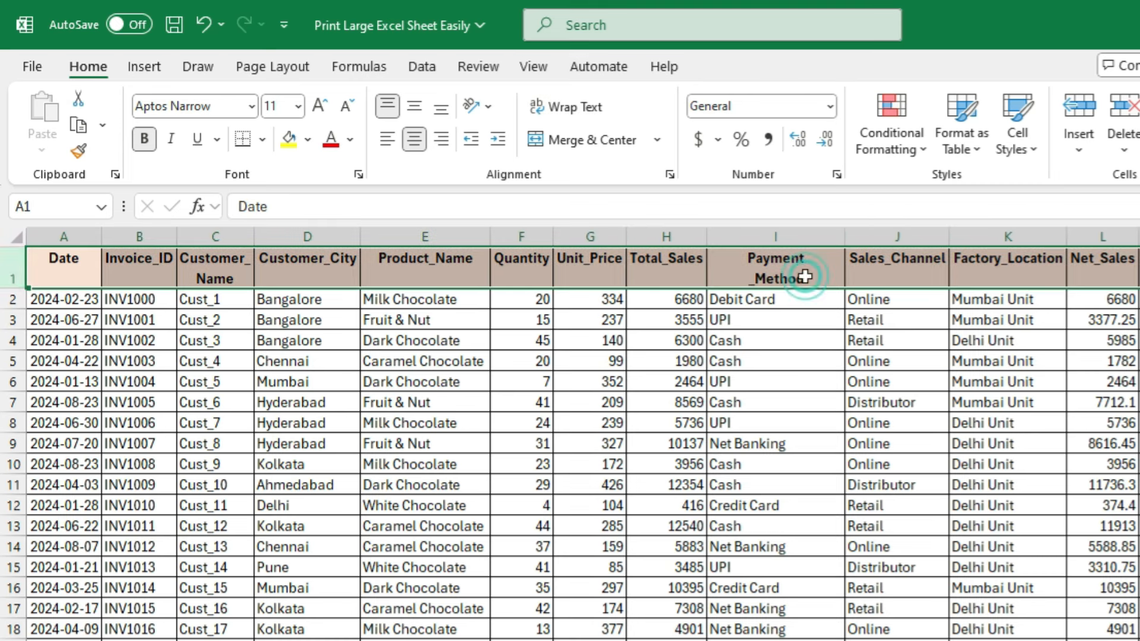
{"action": "left_click", "coordinate": [804, 277]}
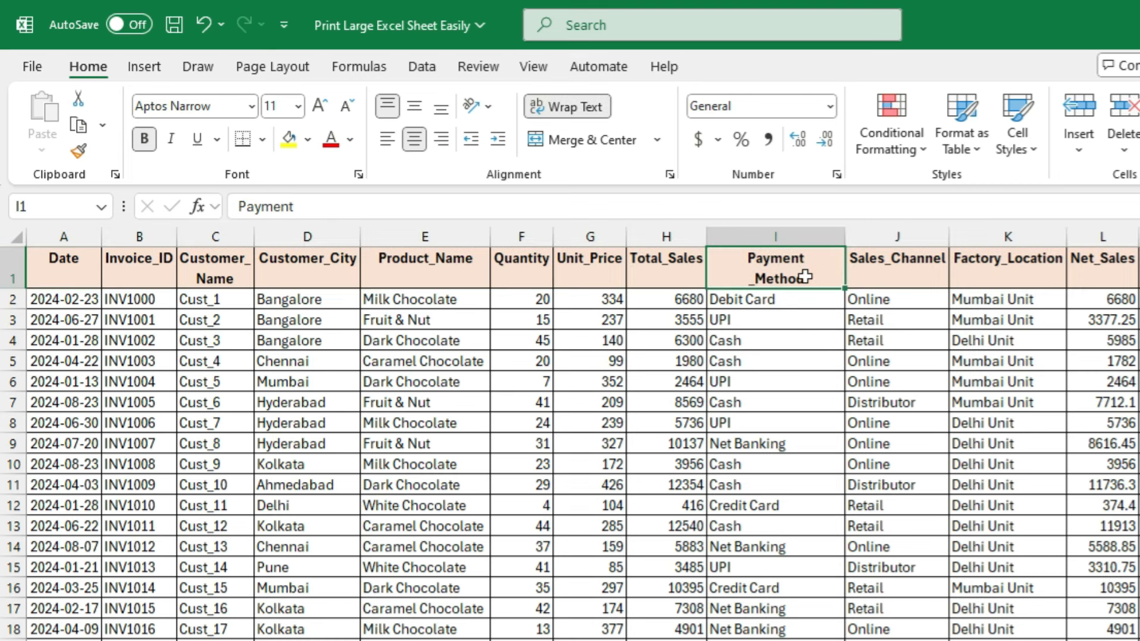
{"action": "left_click", "coordinate": [564, 108]}
{"action": "left_click", "coordinate": [564, 107]}
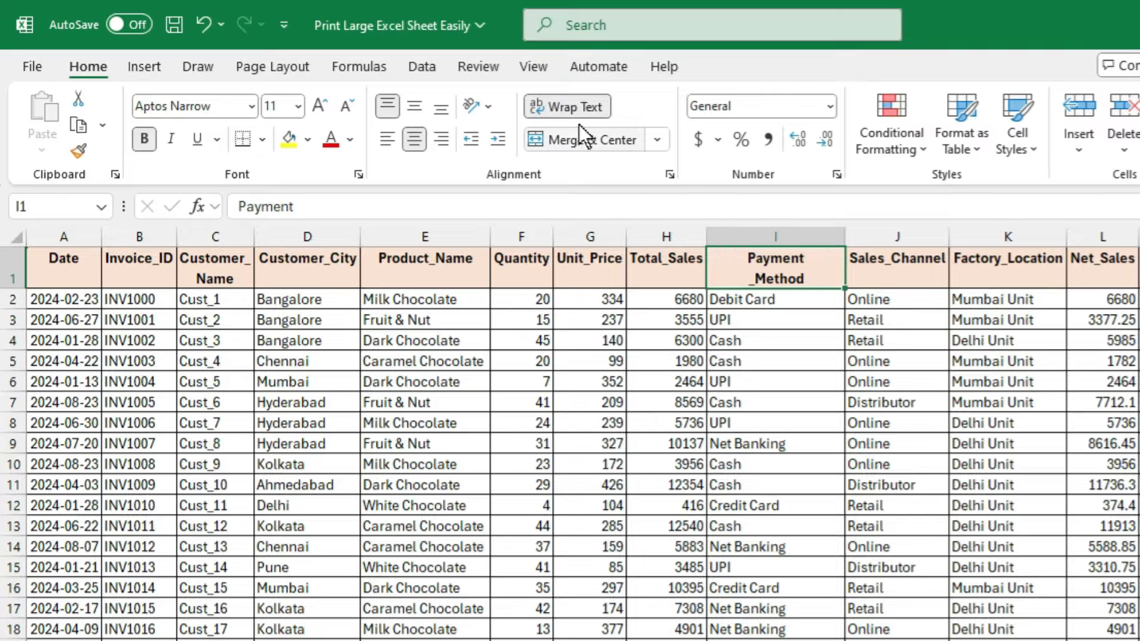
{"action": "left_click", "coordinate": [576, 109]}
{"action": "left_click", "coordinate": [577, 112]}
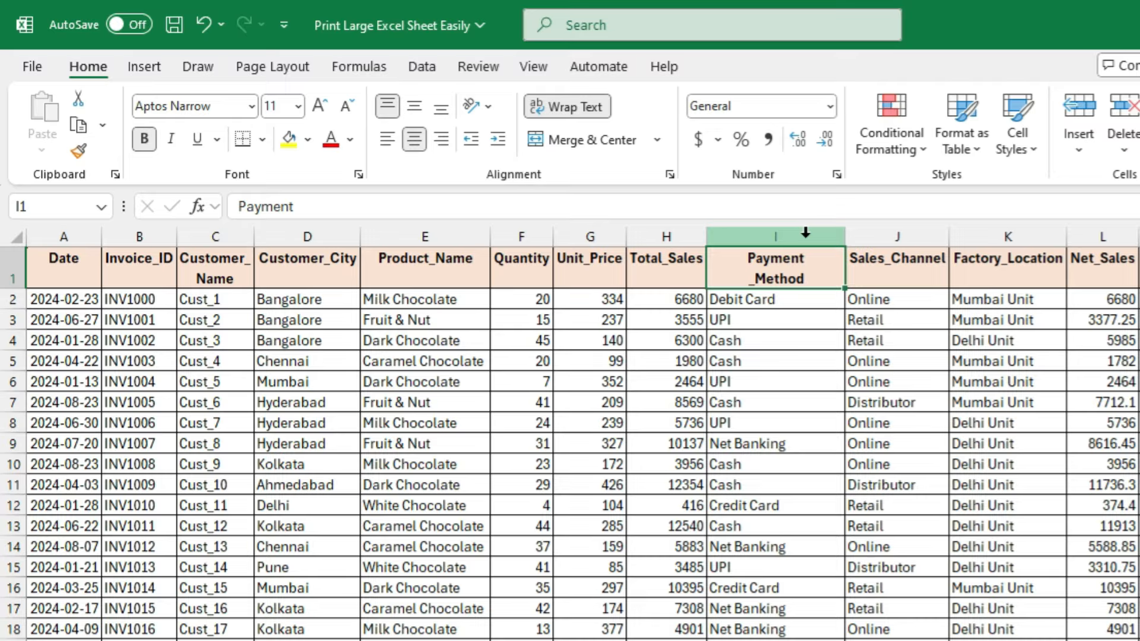
{"action": "double_click", "coordinate": [843, 236]}
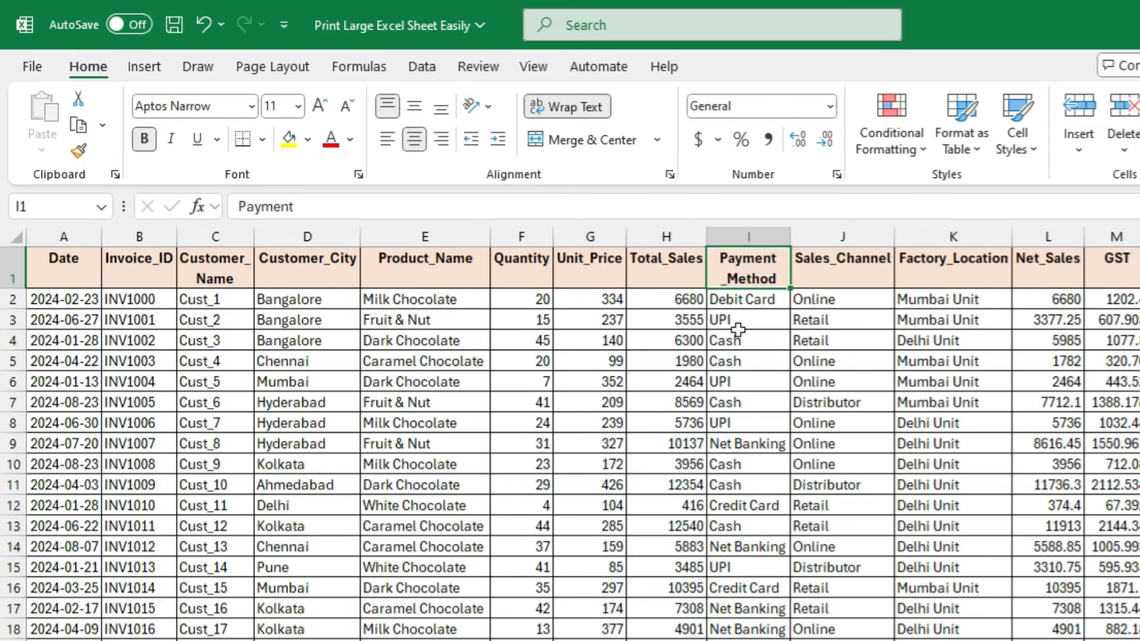
{"action": "left_click", "coordinate": [745, 299]}
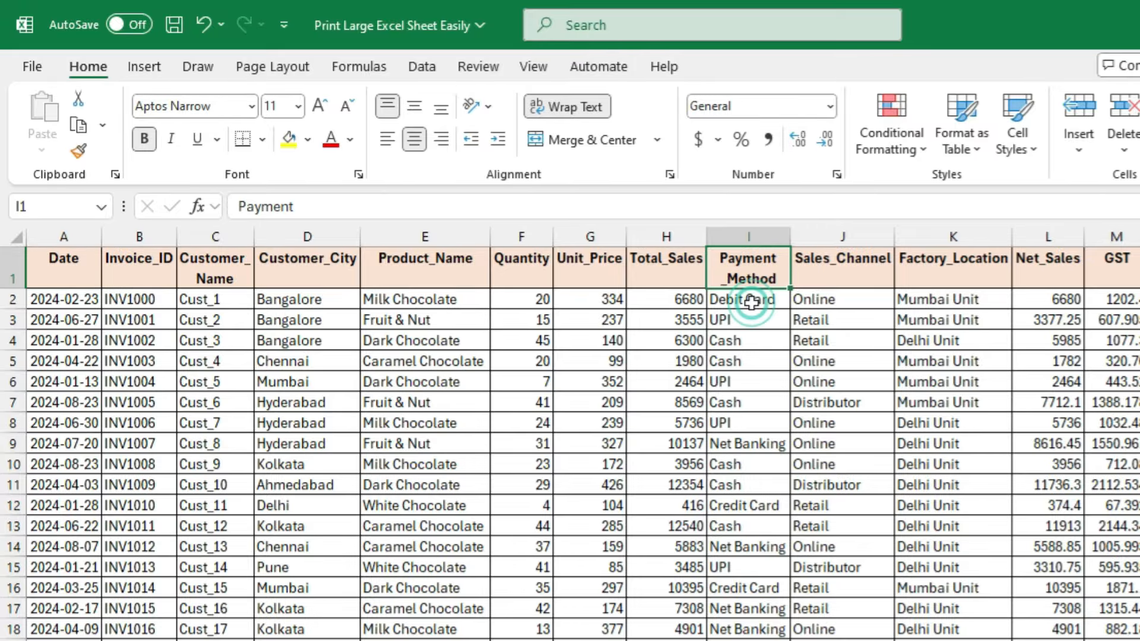
{"action": "left_click", "coordinate": [736, 355]}
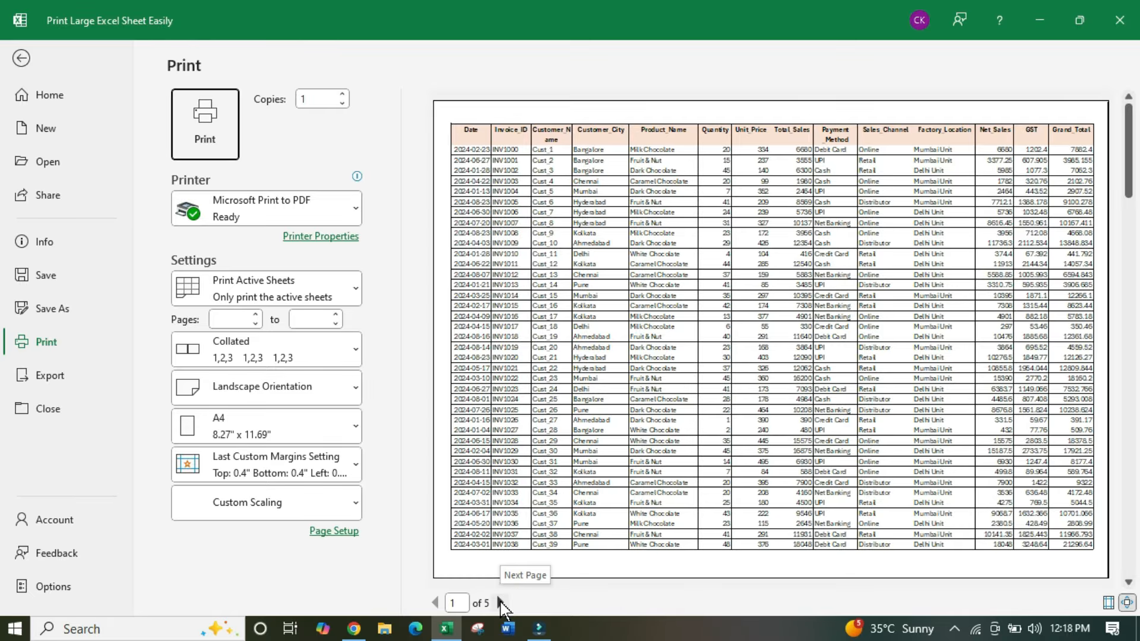
Step: Page through the print preview of Sheet2 up to page 5 and return to the worksheet
{"action": "left_click", "coordinate": [501, 602]}
{"action": "left_click", "coordinate": [500, 602]}
{"action": "left_click", "coordinate": [500, 602]}
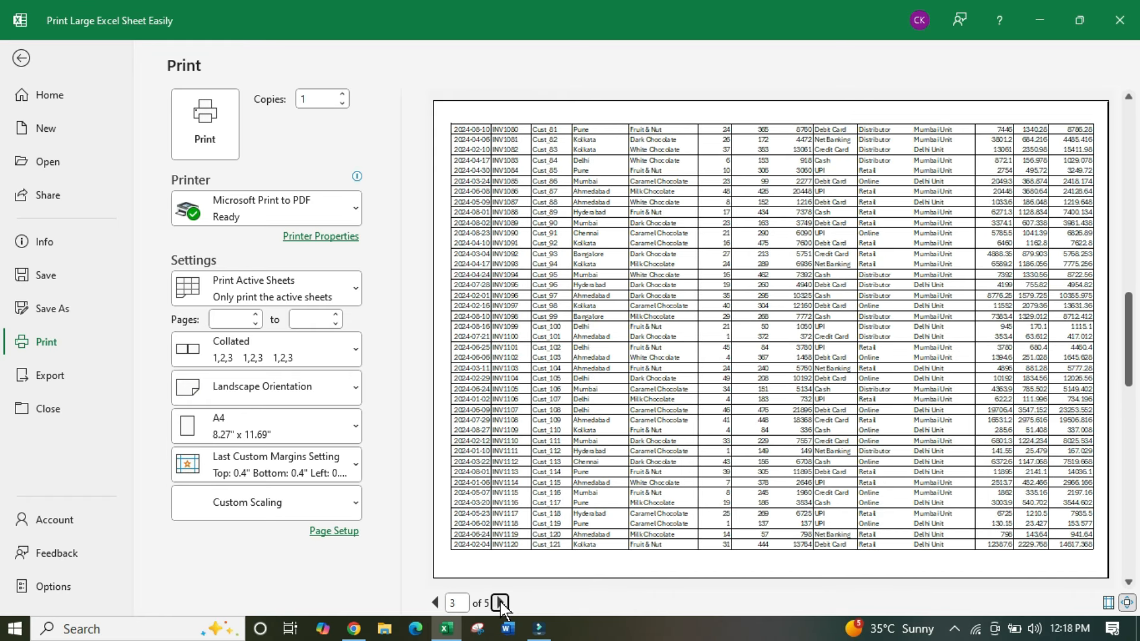
{"action": "left_click", "coordinate": [500, 602]}
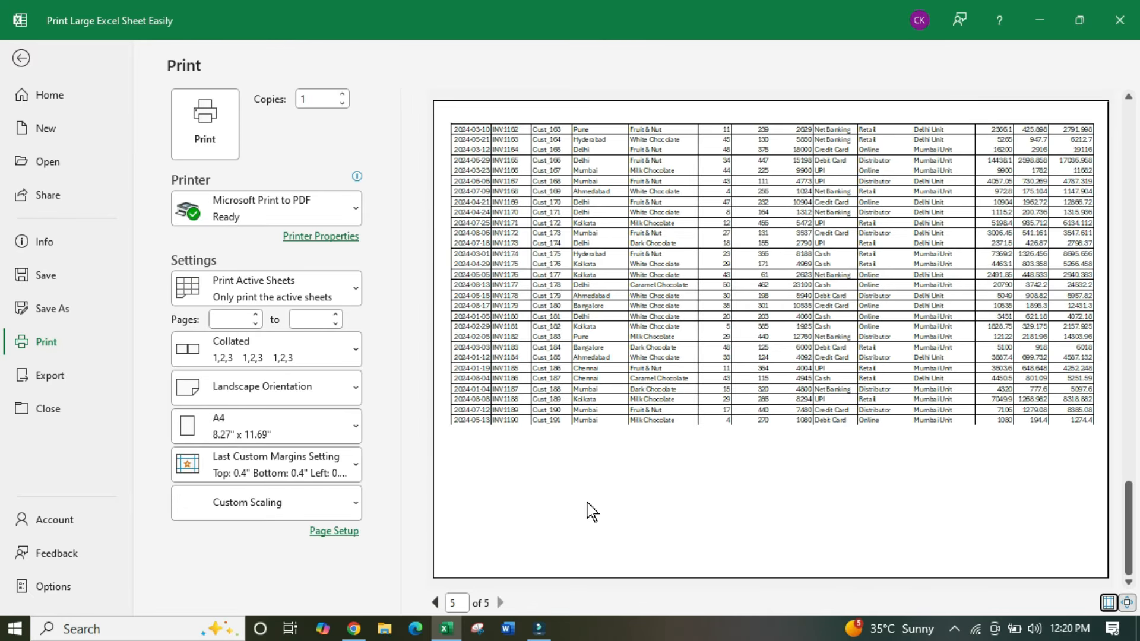
{"action": "key", "text": "Escape"}
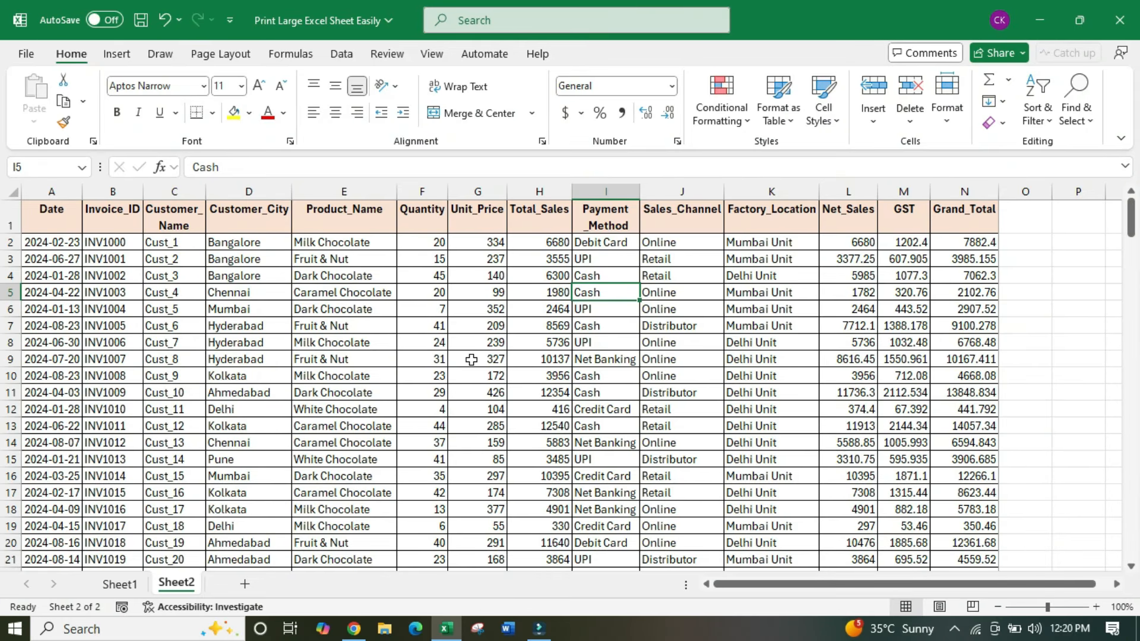
Step: Undo the wrapping, line-break and width changes made to the Payment_Method and Customer_Name columns
{"action": "left_click", "coordinate": [472, 359]}
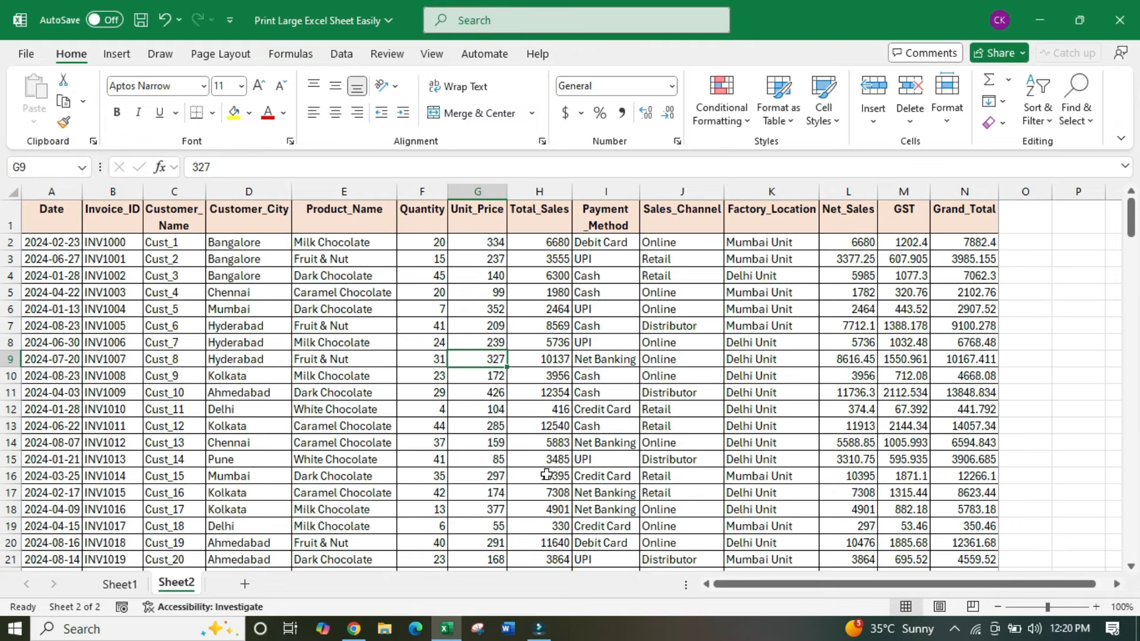
{"action": "key", "text": "ctrl+z"}
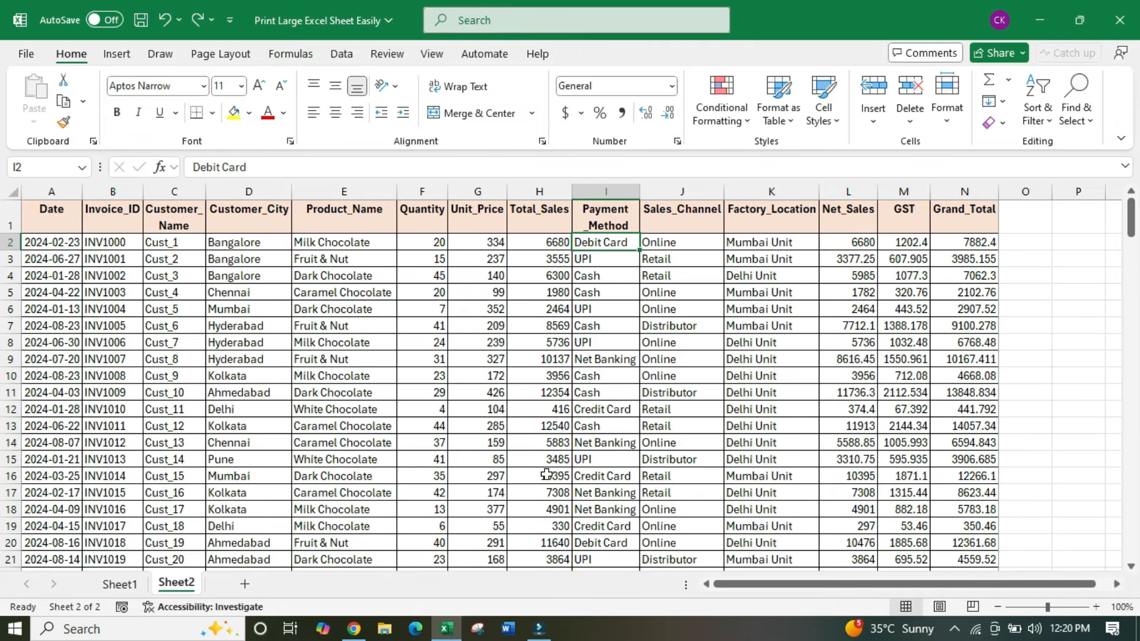
{"action": "key", "text": "ctrl+z"}
{"action": "key", "text": "ctrl+z"}
{"action": "key", "text": "ctrl+z"}
{"action": "key", "text": "ctrl+z"}
{"action": "key", "text": "ctrl+z"}
{"action": "key", "text": "ctrl+z"}
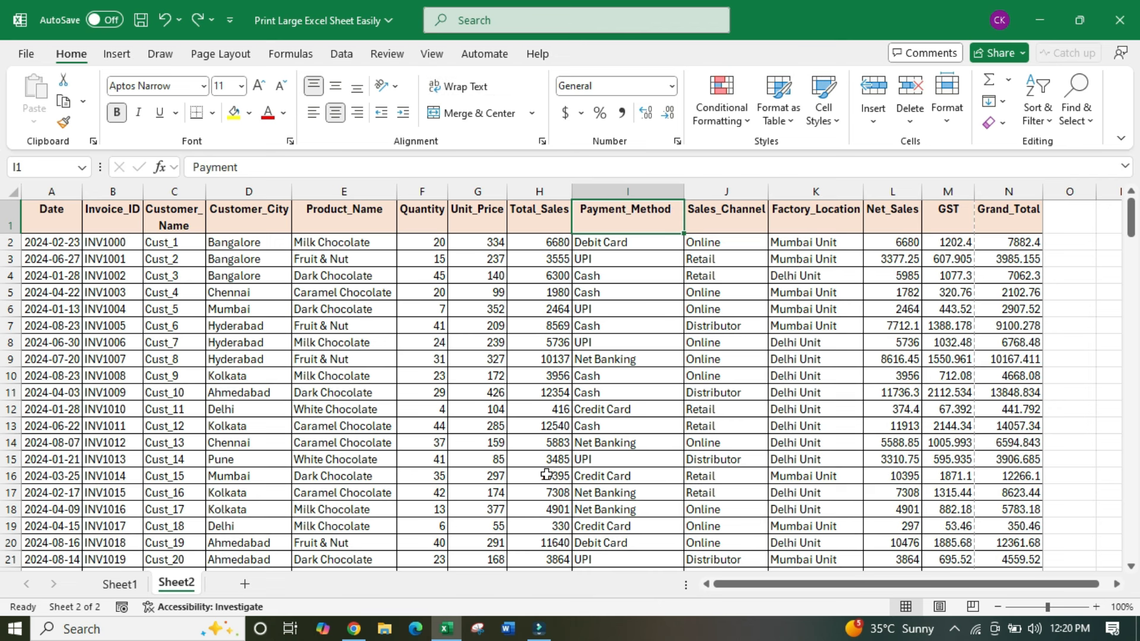
{"action": "key", "text": "ctrl+z"}
{"action": "key", "text": "ctrl+z"}
{"action": "key", "text": "ctrl+z"}
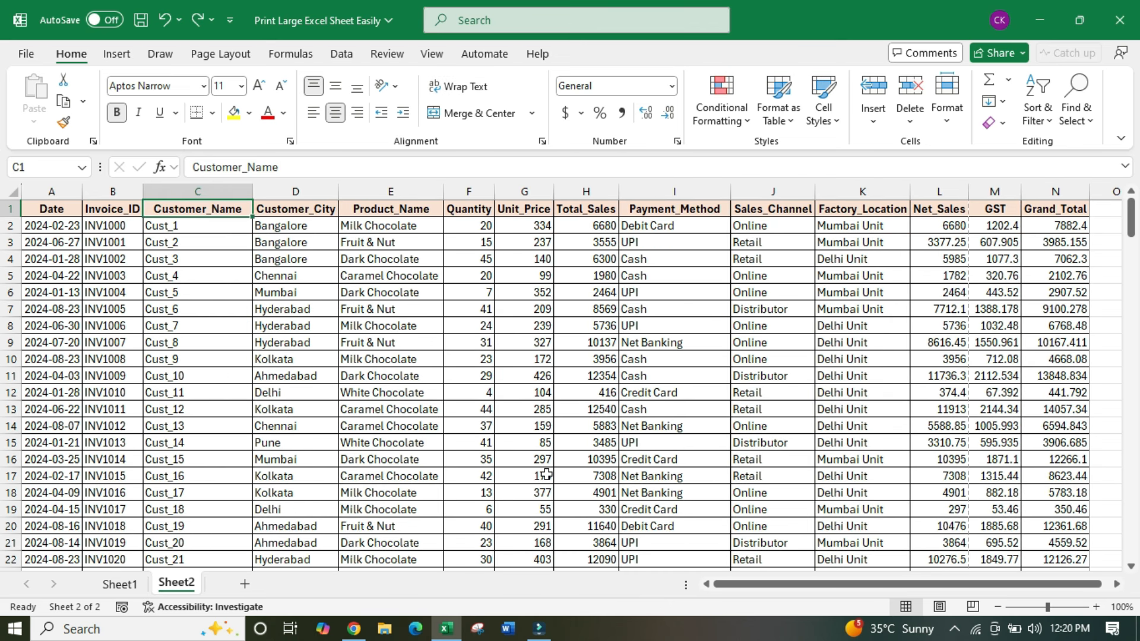
Step: Examine the page-break lines down the sheet, comparing columns through Net_Sales with the GST and Grand_Total columns
{"action": "scroll", "coordinate": [1019, 457], "scroll_direction": "down", "scroll_amount": 9}
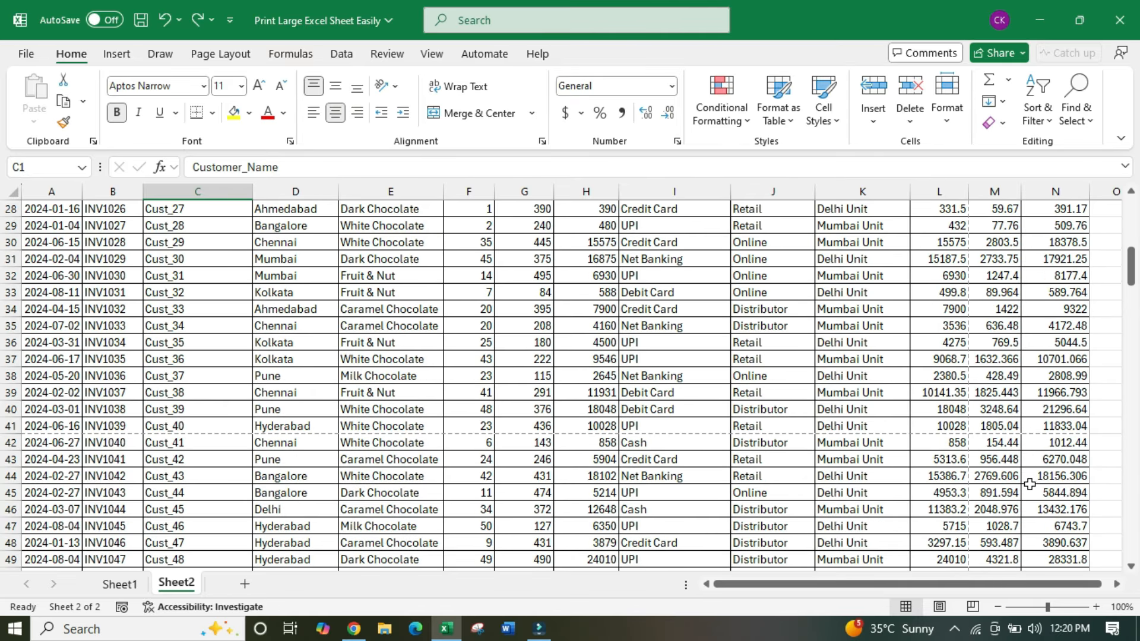
{"action": "scroll", "coordinate": [1016, 467], "scroll_direction": "down", "scroll_amount": 2}
{"action": "scroll", "coordinate": [1016, 461], "scroll_direction": "up", "scroll_amount": 11}
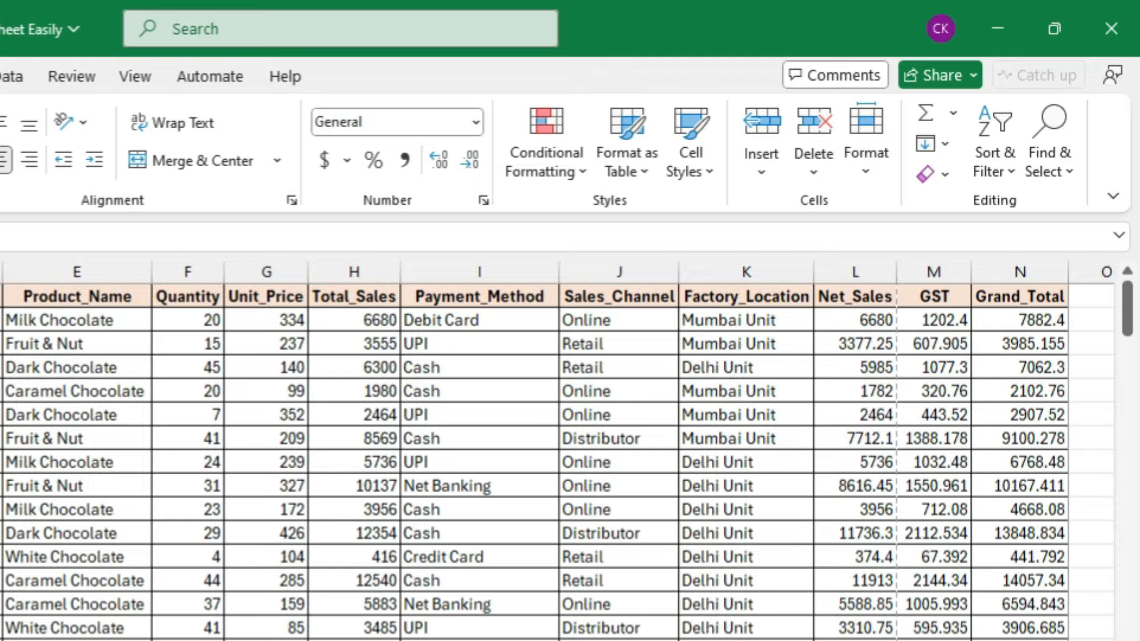
{"action": "left_click_drag", "start_coordinate": [1, 271], "coordinate": [870, 265]}
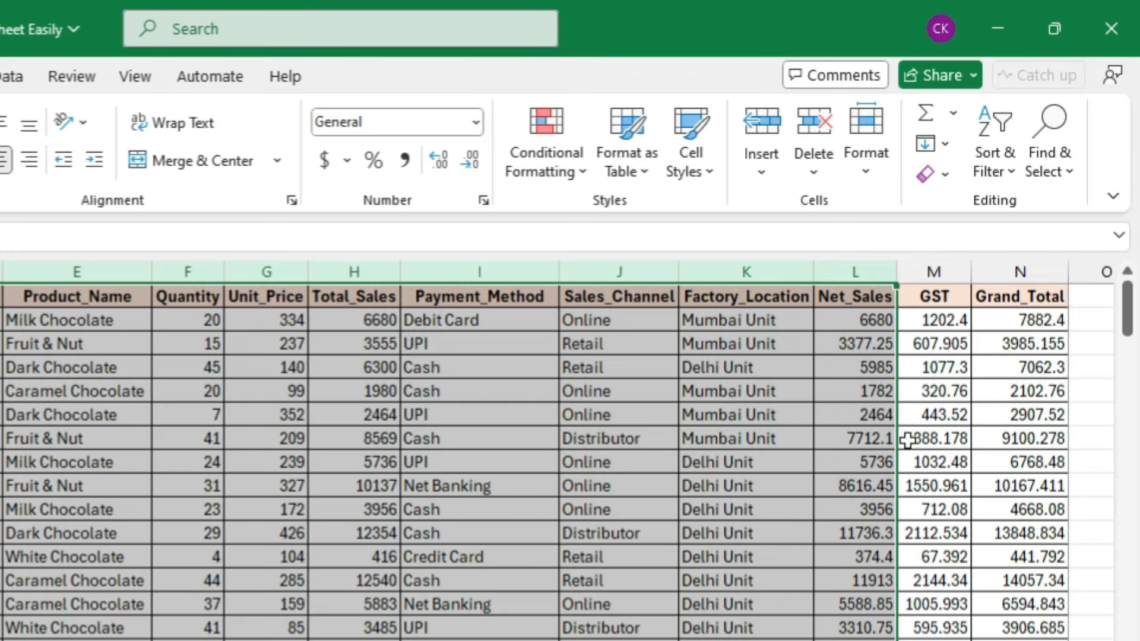
{"action": "left_click", "coordinate": [931, 272]}
{"action": "left_click", "coordinate": [1017, 272]}
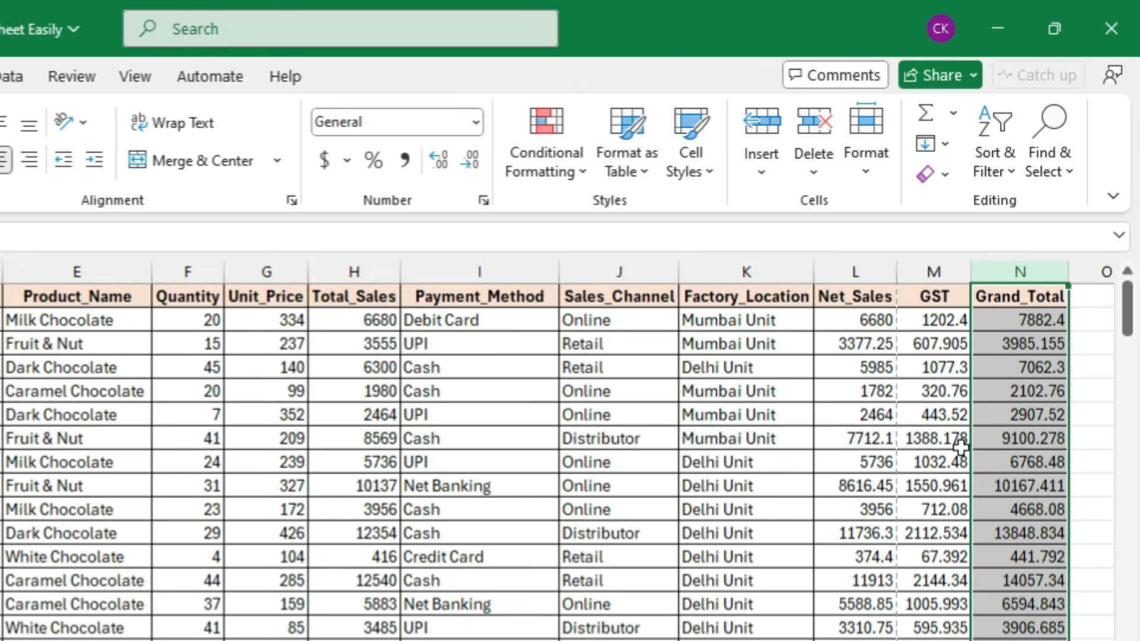
{"action": "left_click", "coordinate": [710, 415]}
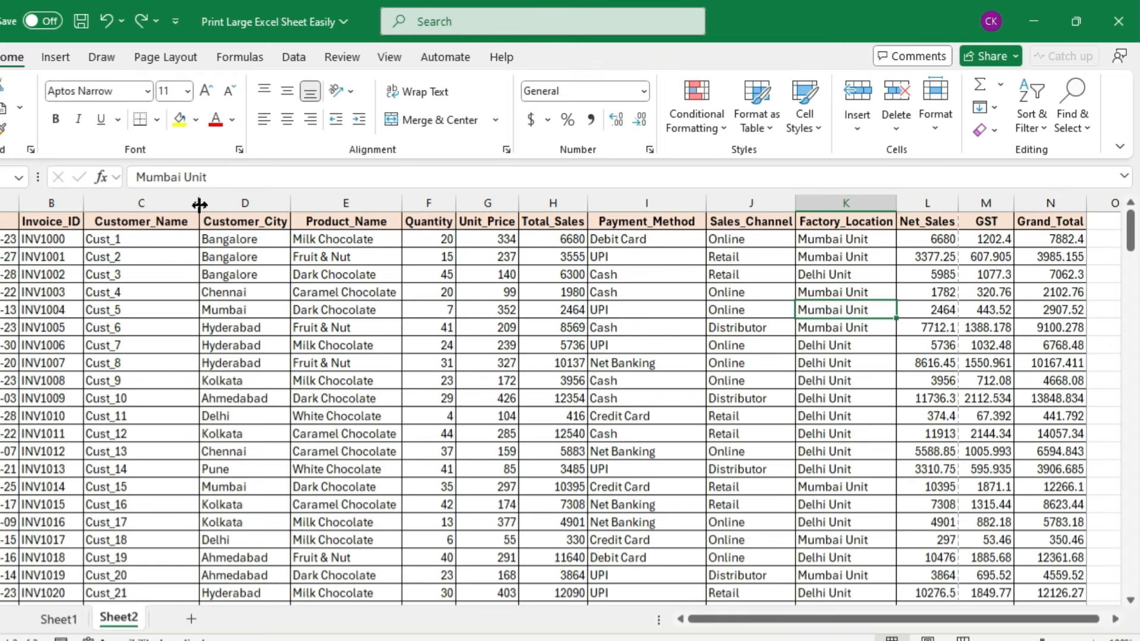
Step: Narrow the Customer_Name and Payment_Method columns to about the width of their data and check the header row
{"action": "left_click_drag", "start_coordinate": [200, 205], "coordinate": [157, 204]}
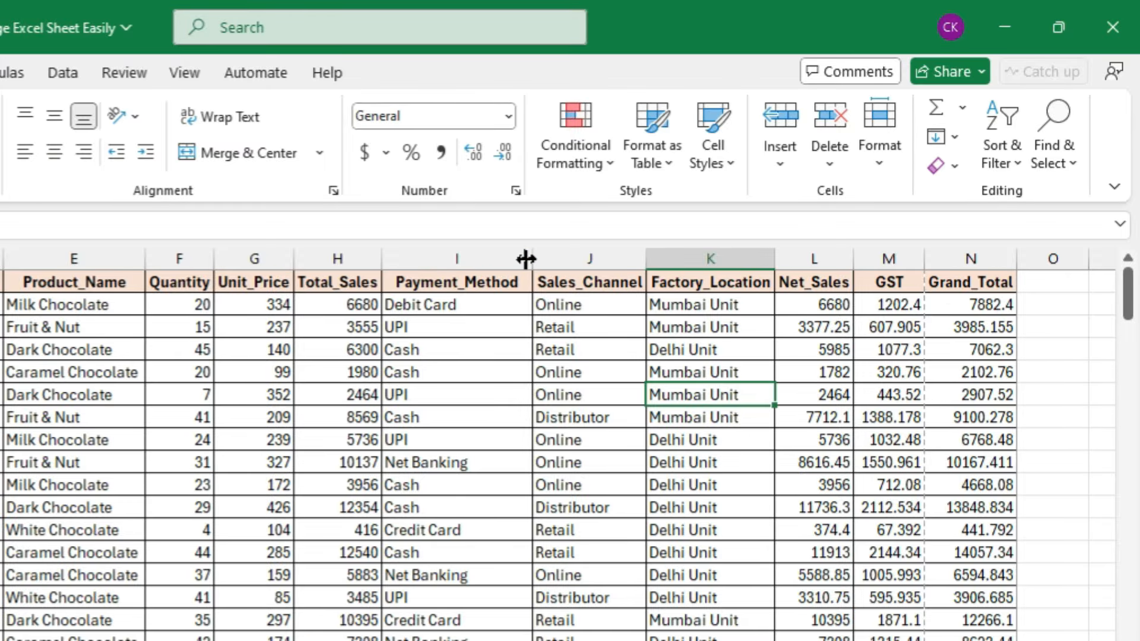
{"action": "left_click_drag", "start_coordinate": [531, 252], "coordinate": [488, 255]}
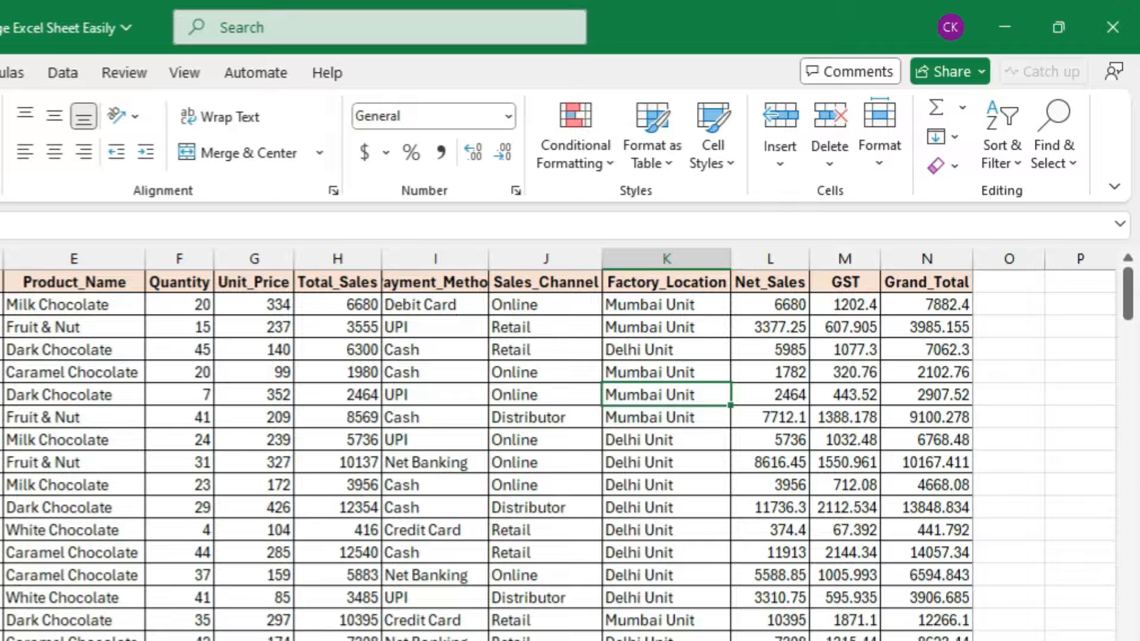
{"action": "left_click_drag", "start_coordinate": [0, 282], "coordinate": [920, 285]}
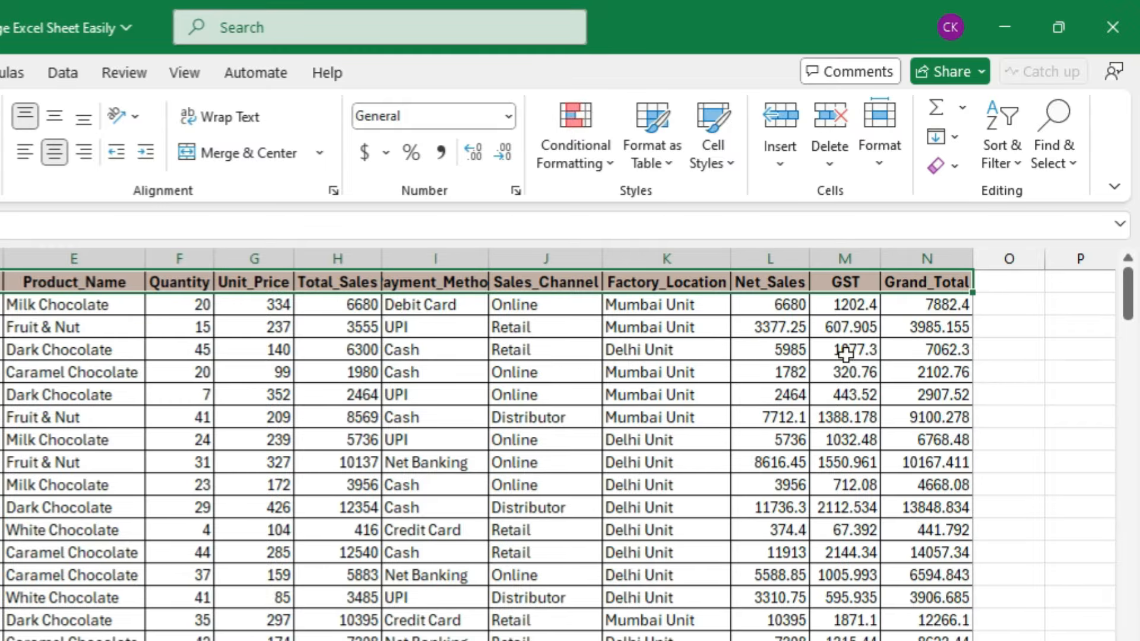
{"action": "left_click", "coordinate": [736, 405]}
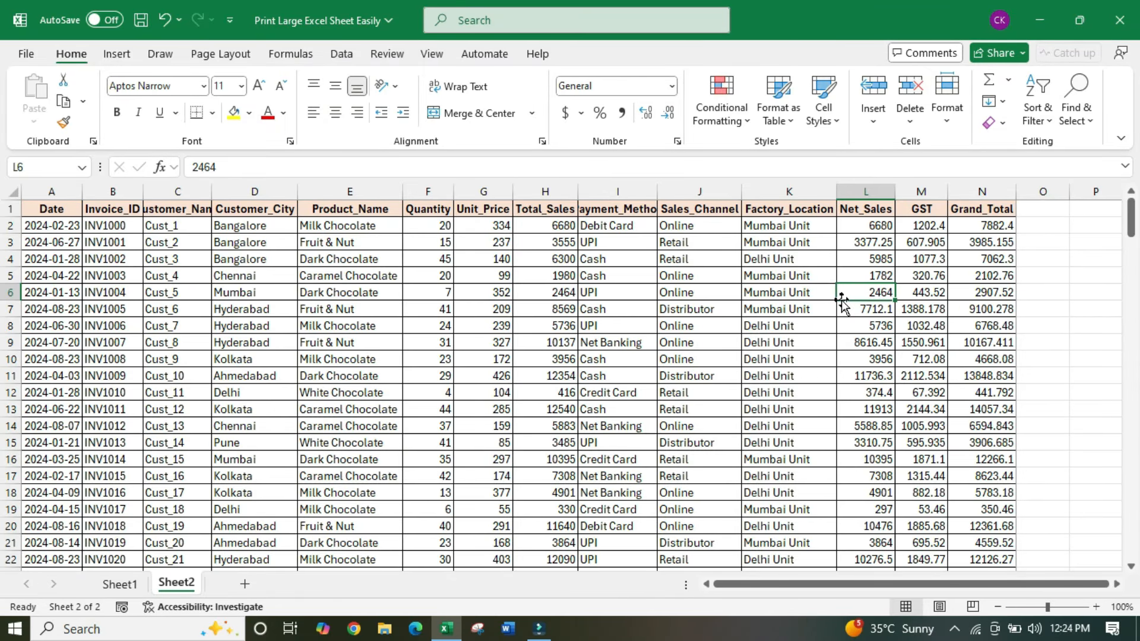
Step: Check in the print preview whether all columns of Sheet2 fit on page 1, and return to the worksheet
{"action": "key", "text": "ctrl+p"}
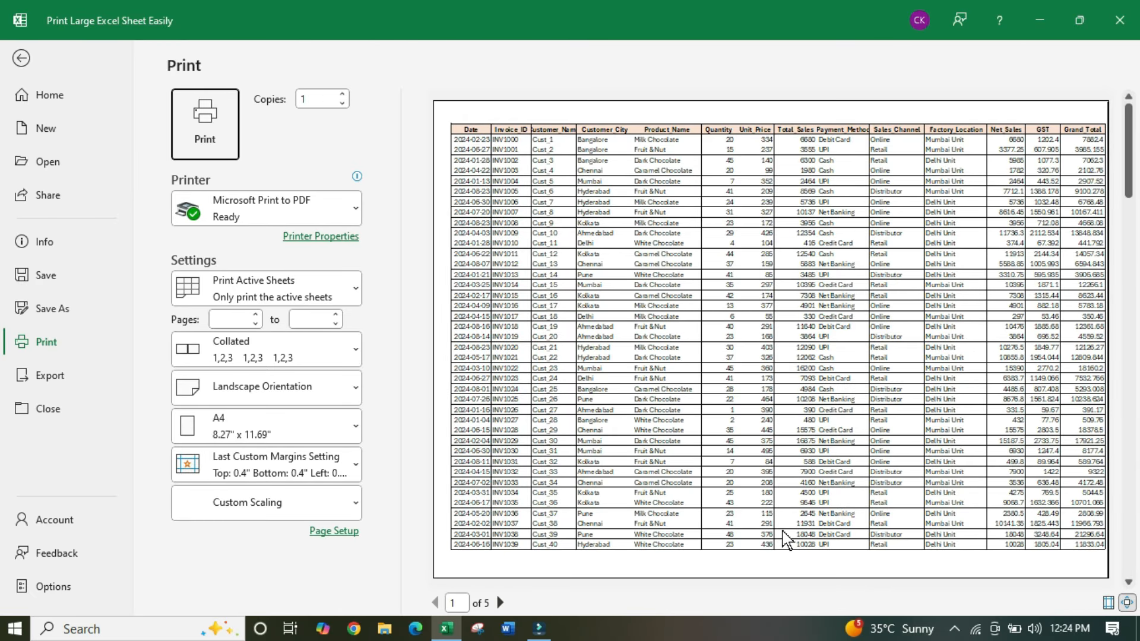
{"action": "key", "text": "Escape"}
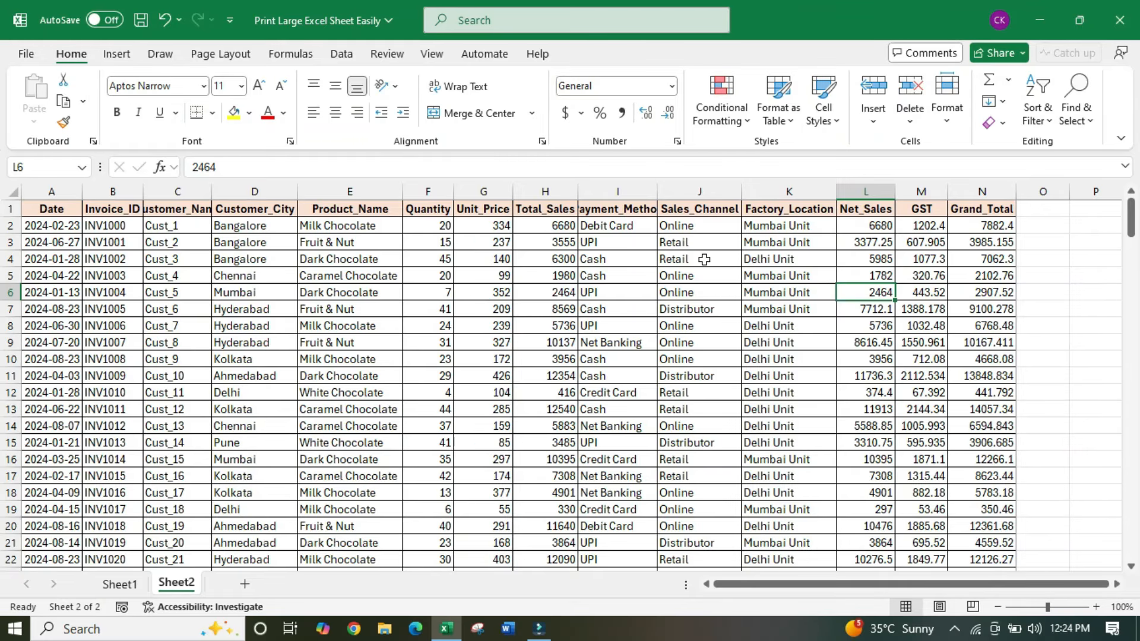
{"action": "left_click", "coordinate": [725, 259]}
Step: Wrap the text of the Payment_Method header in cell I1 and the Customer_Name header in cell C1
{"action": "left_click", "coordinate": [628, 210]}
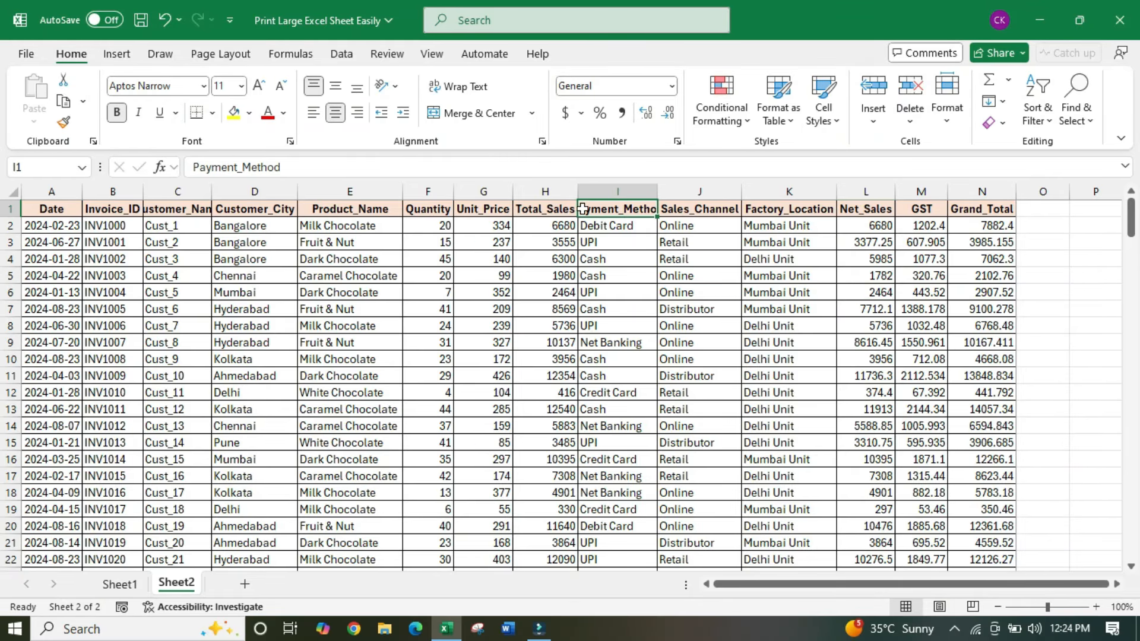
{"action": "left_click", "coordinate": [462, 88]}
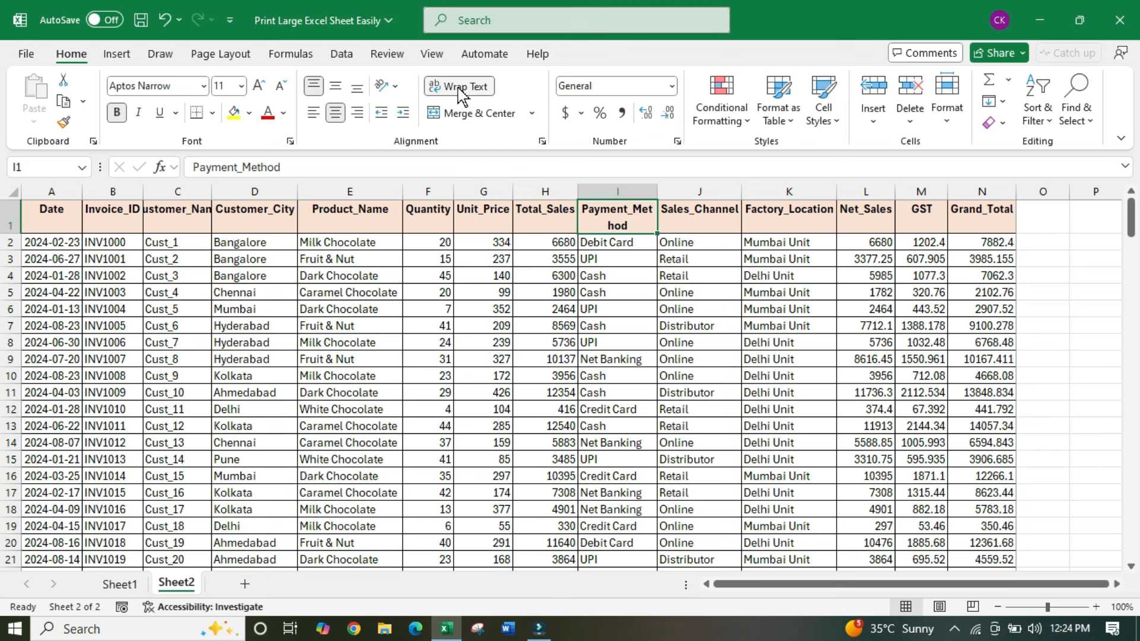
{"action": "left_click", "coordinate": [168, 220]}
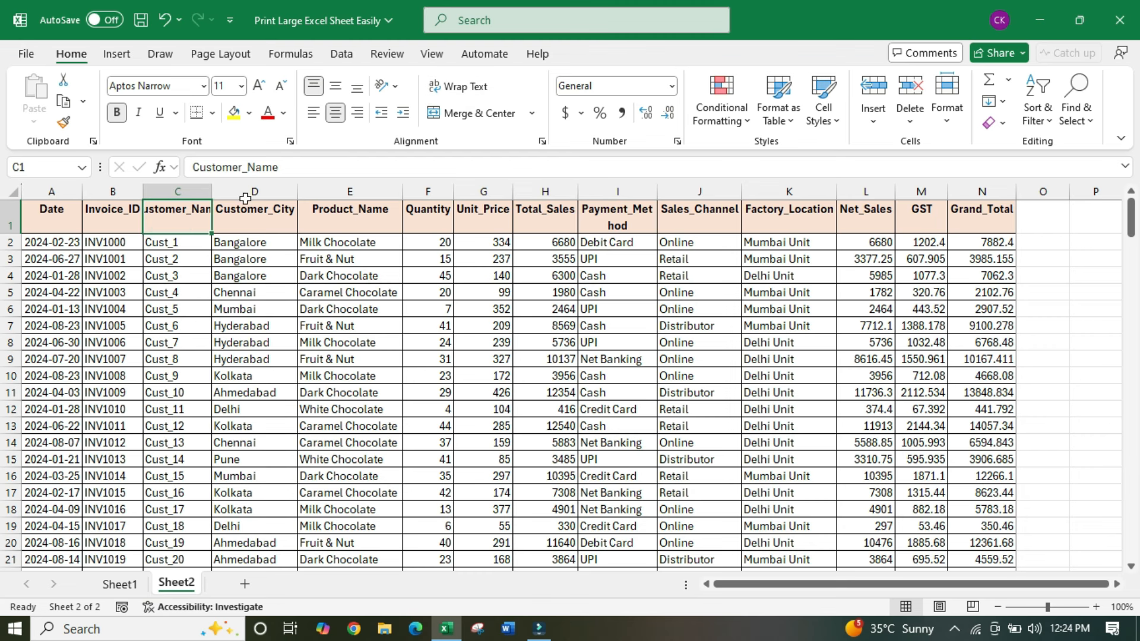
{"action": "left_click", "coordinate": [466, 91]}
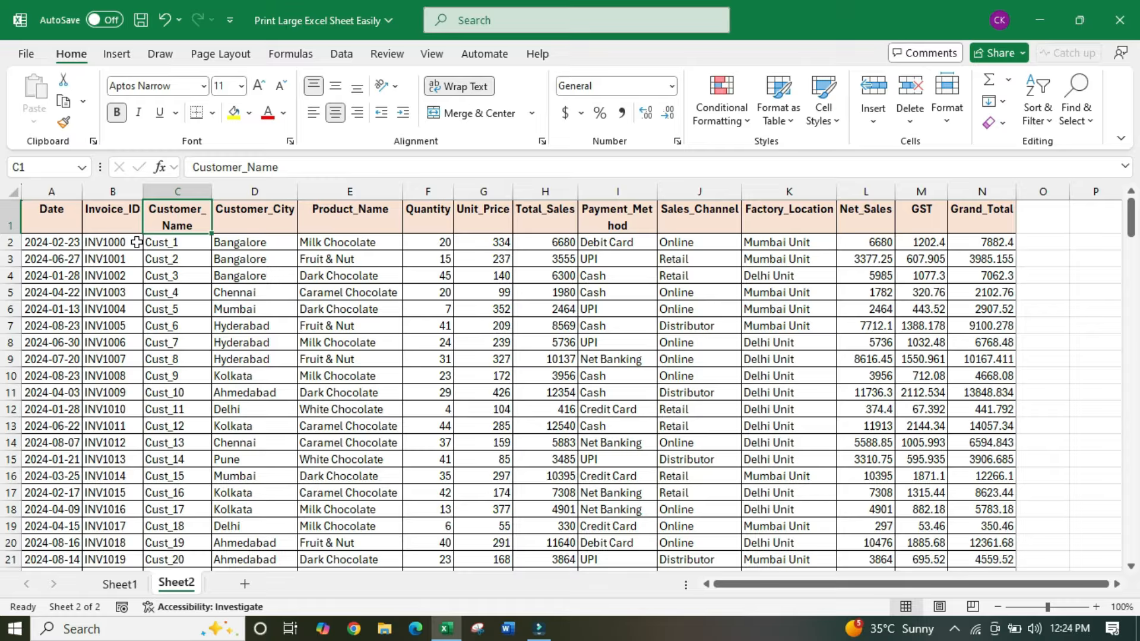
{"action": "left_click", "coordinate": [831, 290]}
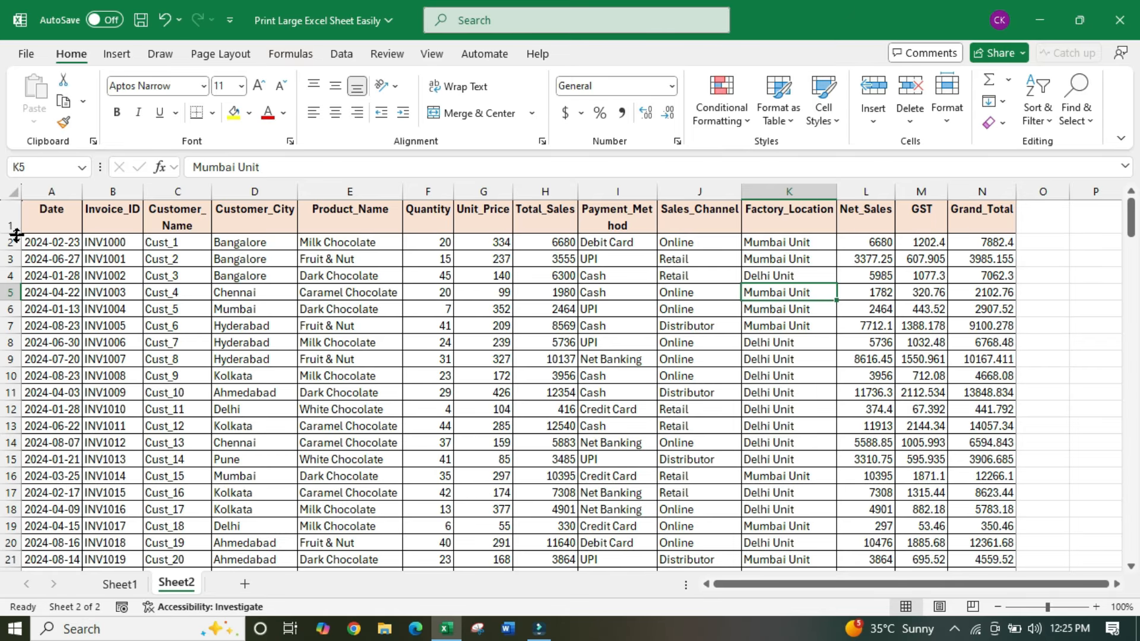
{"action": "mouse_move", "coordinate": [16, 250]}
{"action": "left_mouse_down"}
{"action": "mouse_move", "coordinate": [17, 266]}
{"action": "mouse_move", "coordinate": [12, 251]}
{"action": "left_mouse_up"}
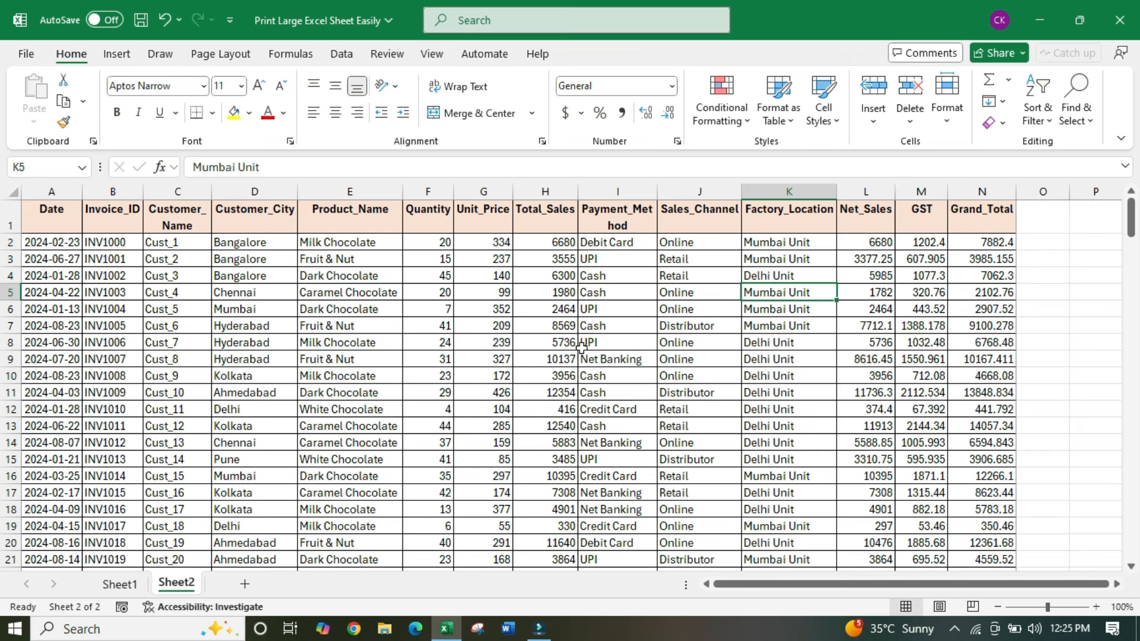